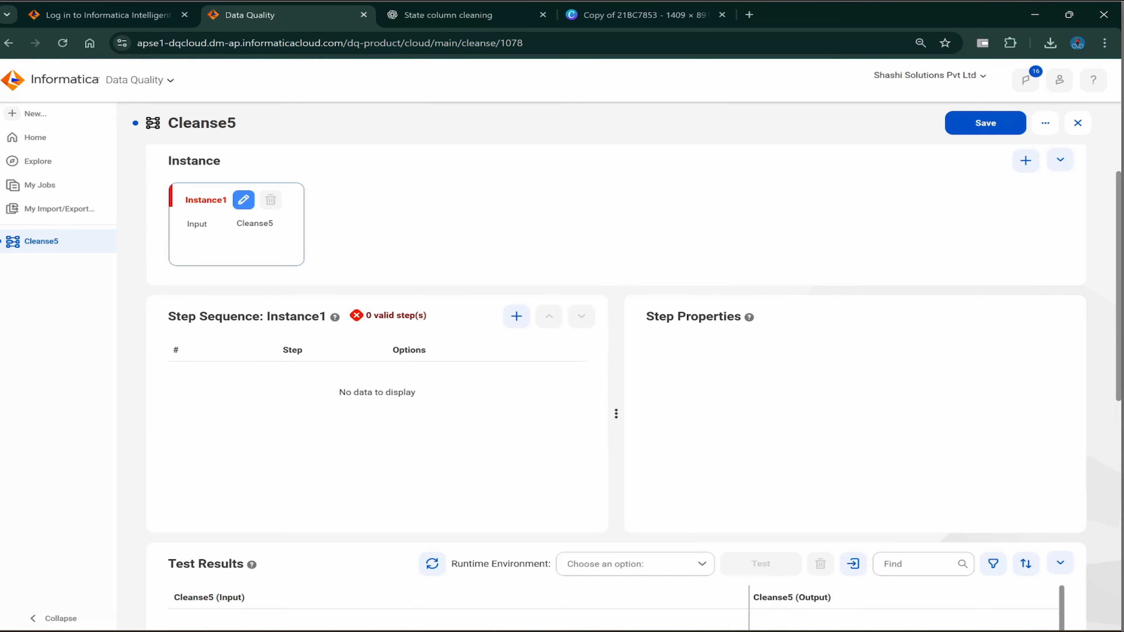
- Open the Instance1 card's settings and start replacing its name with Name_cleanse
click(243, 200)
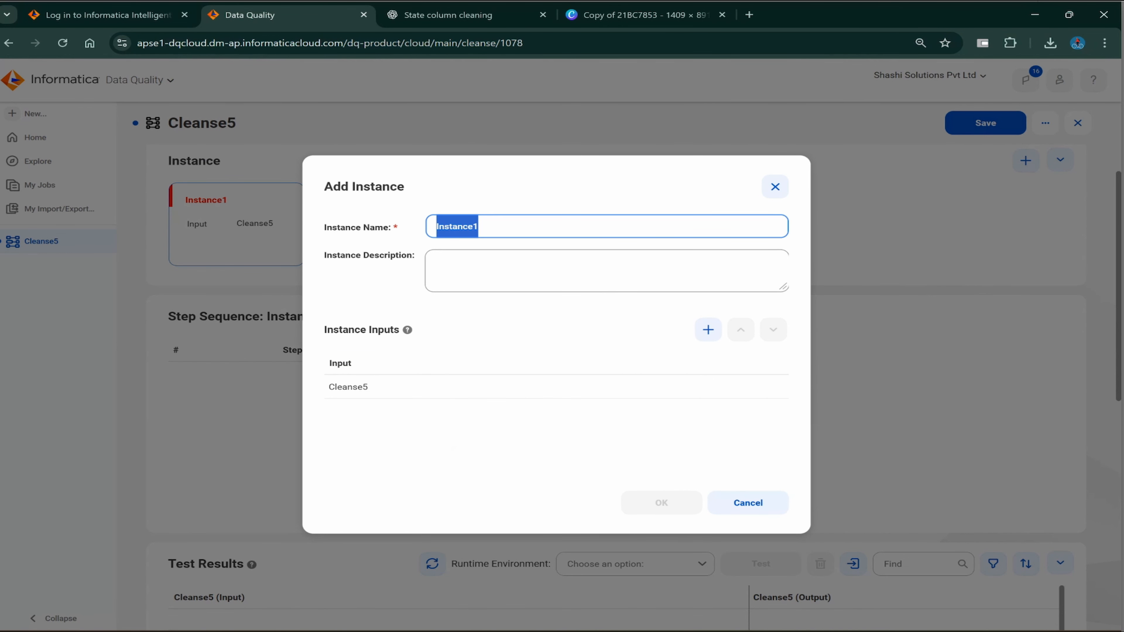
key(BackSpace)
text(N)
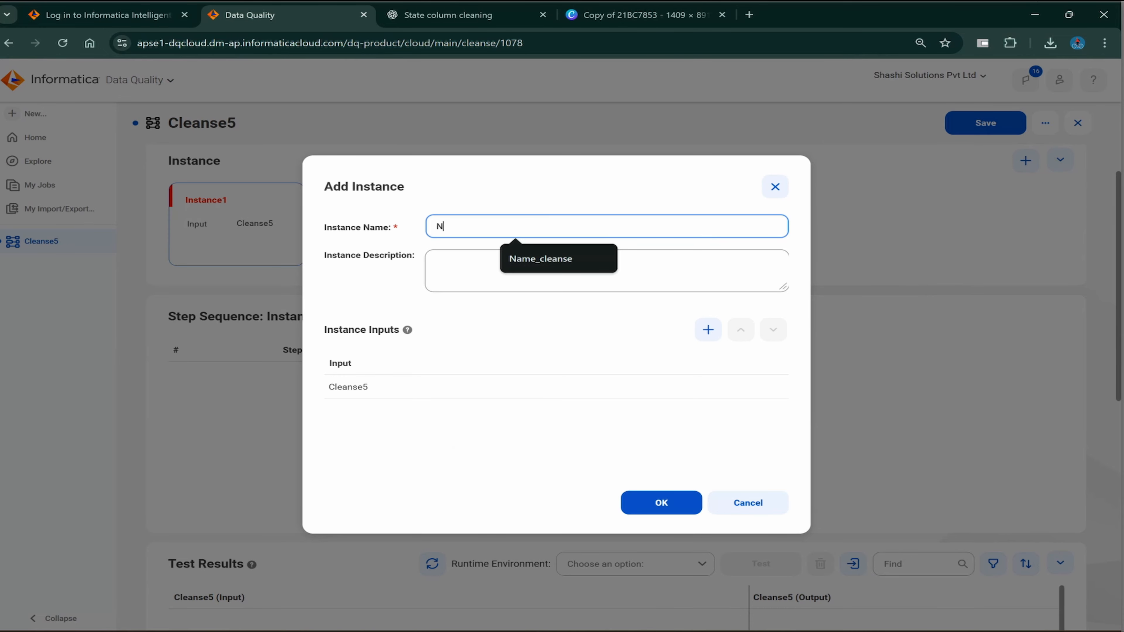
text(ame_cleanse)
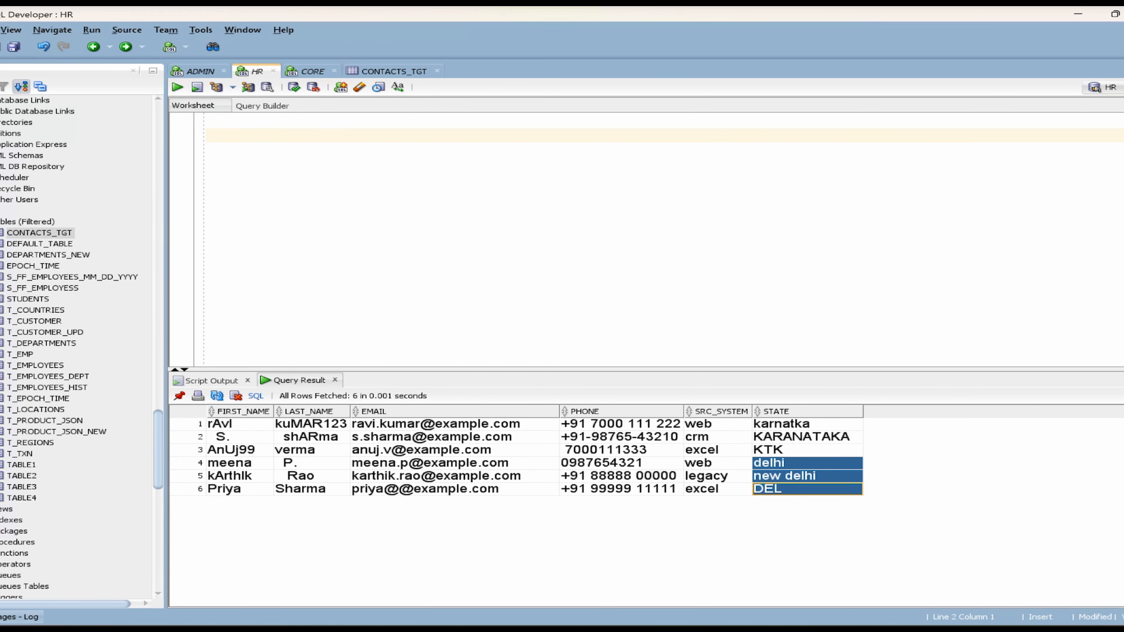
- In SQL Developer, view row 2's full stored FIRST_NAME value in View Value, then close it
click(239, 437)
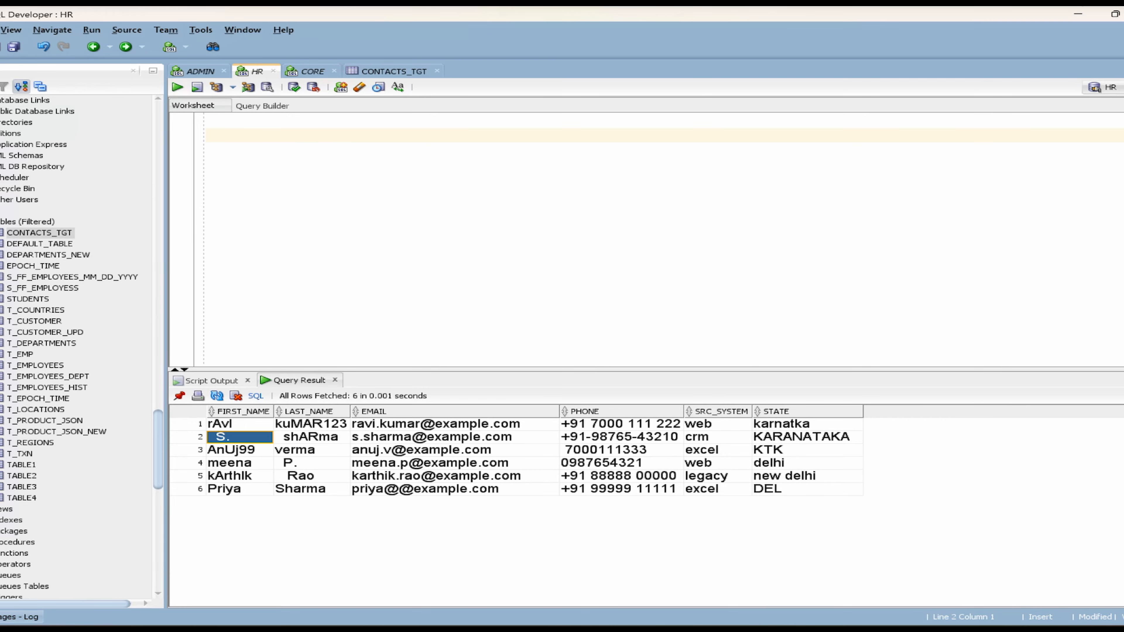
key(F2)
double_click(222, 437)
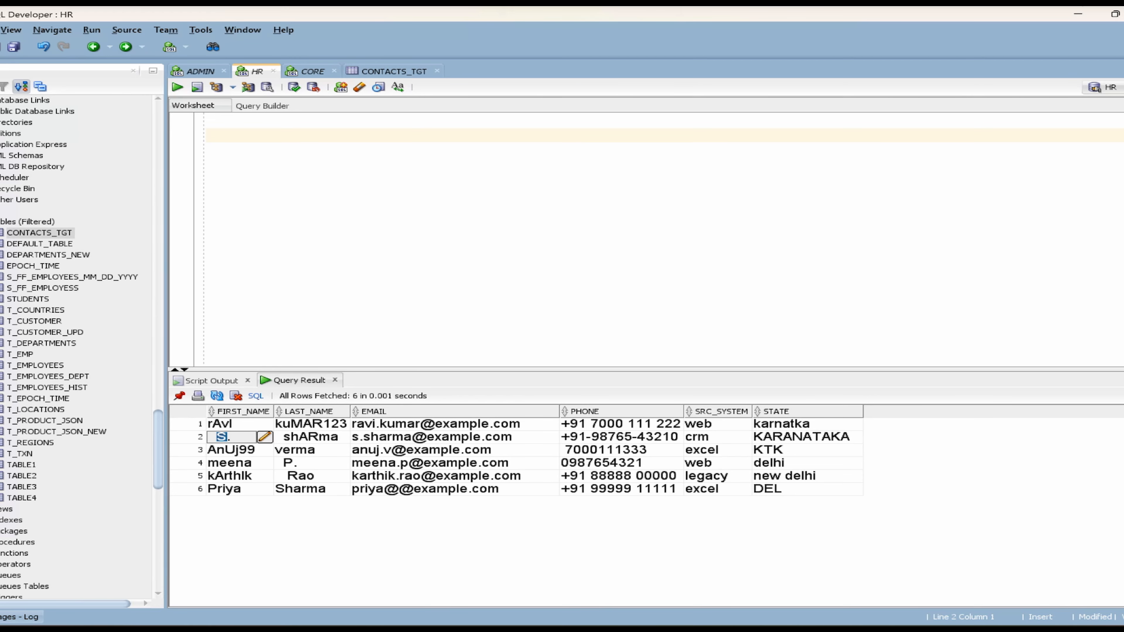
click(265, 437)
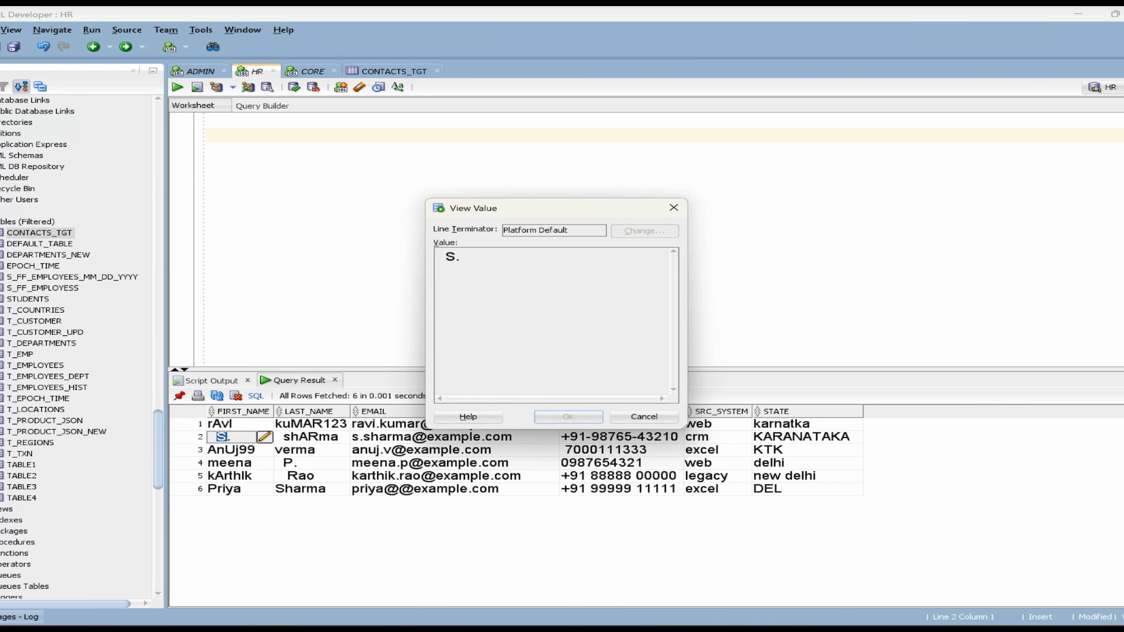
click(673, 207)
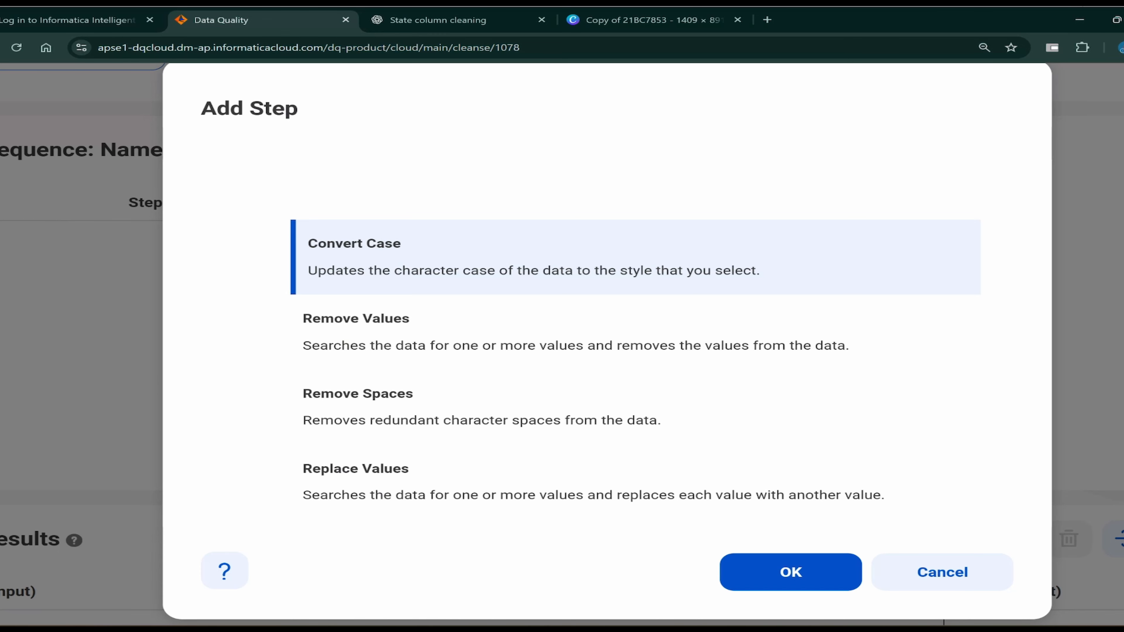
- Add a Remove Spaces step with Leading and Trailing Spaces and Multiple Spaces both enabled
click(363, 399)
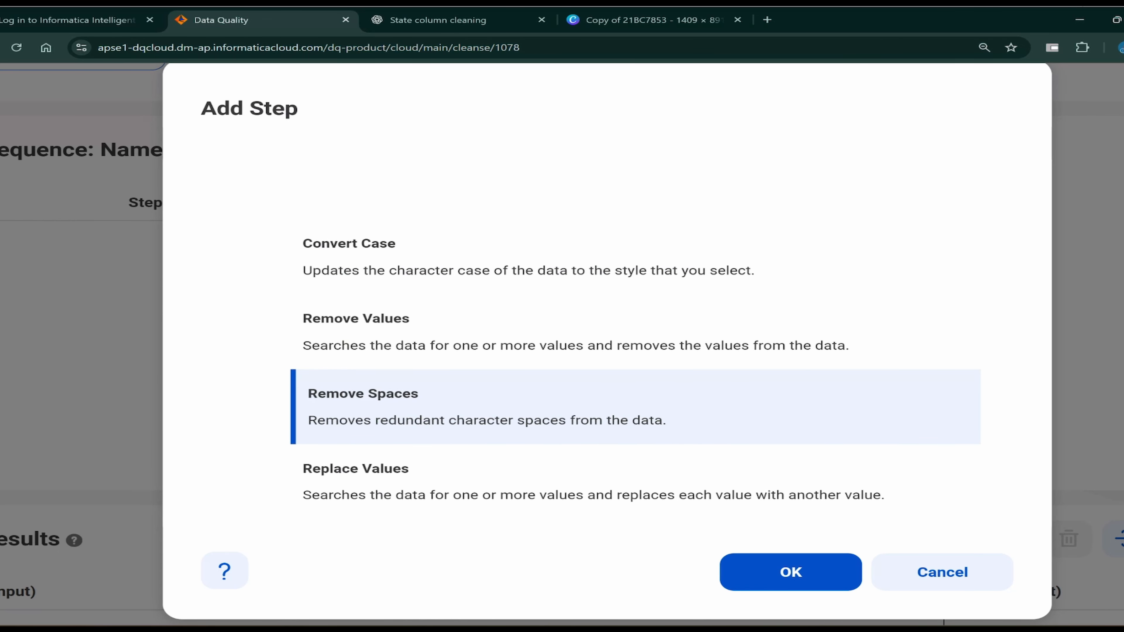
click(790, 572)
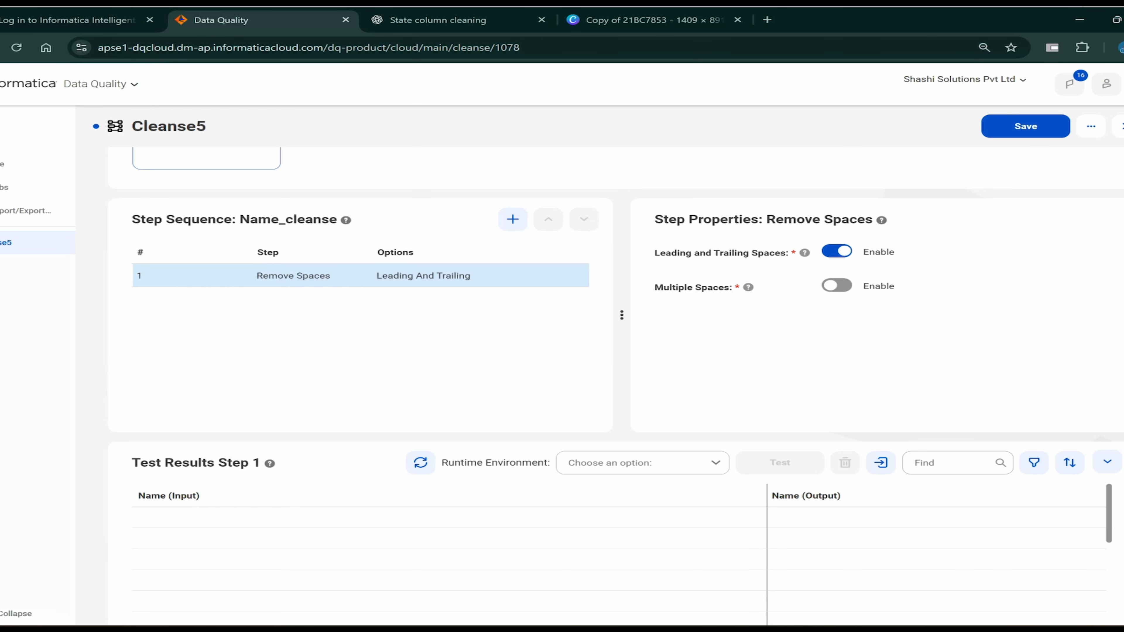
click(836, 251)
click(836, 251)
click(836, 286)
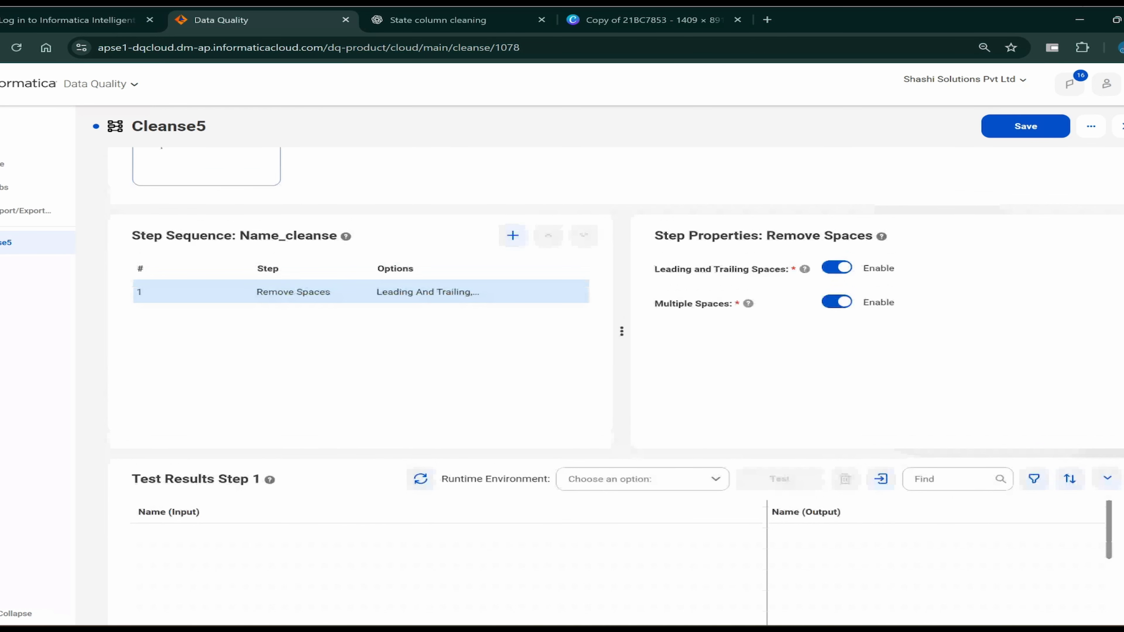
- Save the Cleanse5 asset
scroll(616, 363, up, 3)
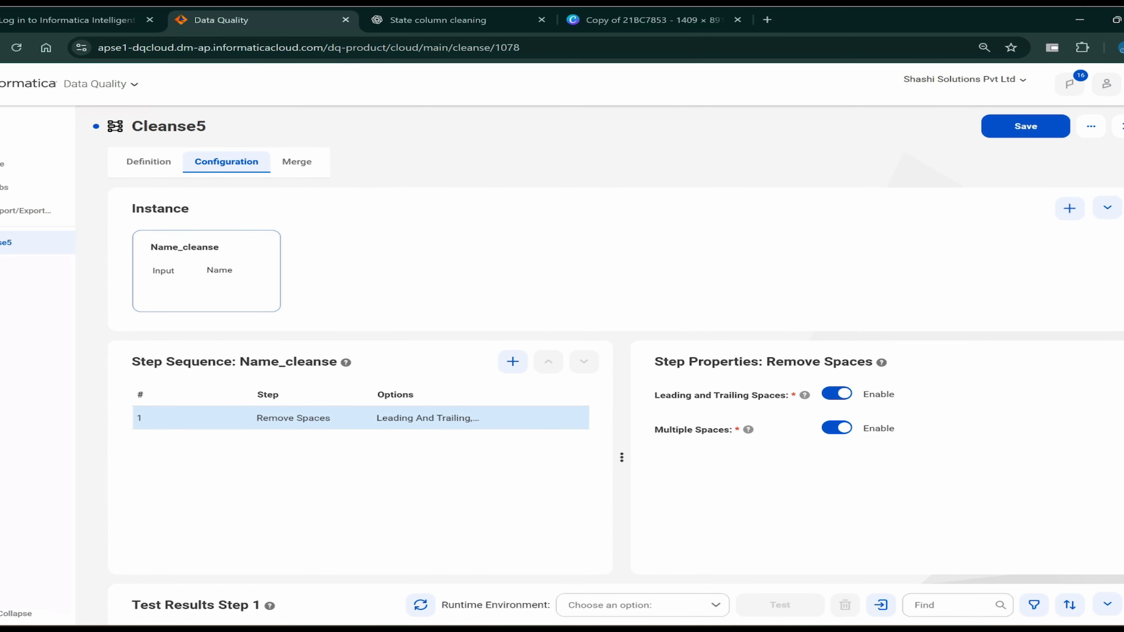
mouse_move(748, 429)
scroll(615, 381, down, 6)
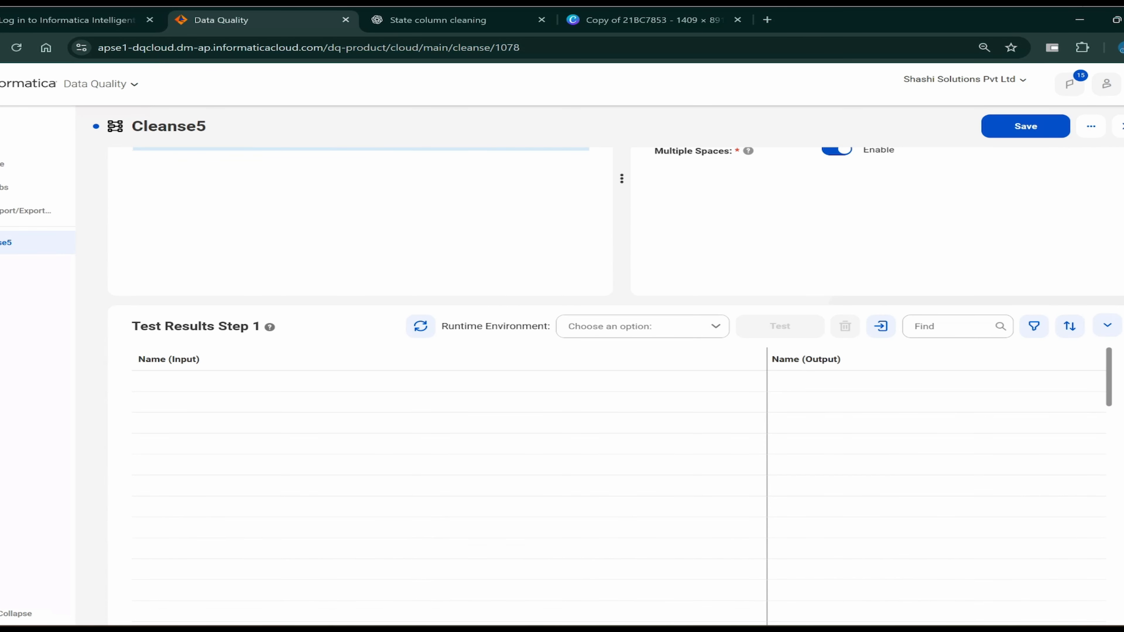
scroll(615, 381, up, 4)
key(ctrl+s)
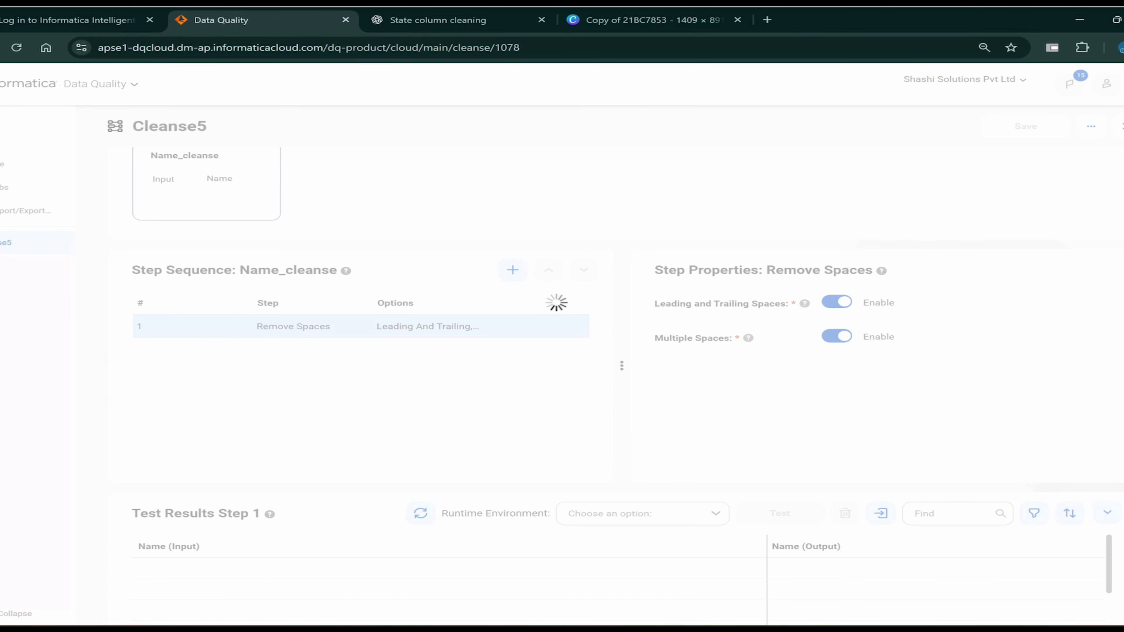
- Enter test inputs 'Informatica is Awesome 12' and 'India' in the Test Results grid
scroll(615, 381, down, 4)
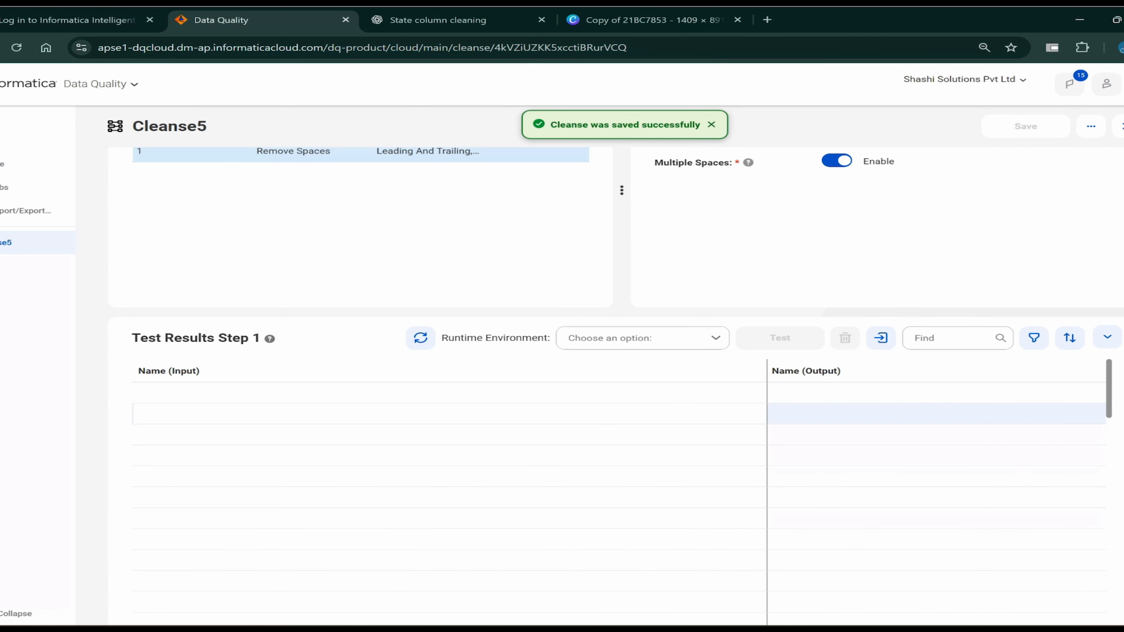
click(370, 396)
text(In)
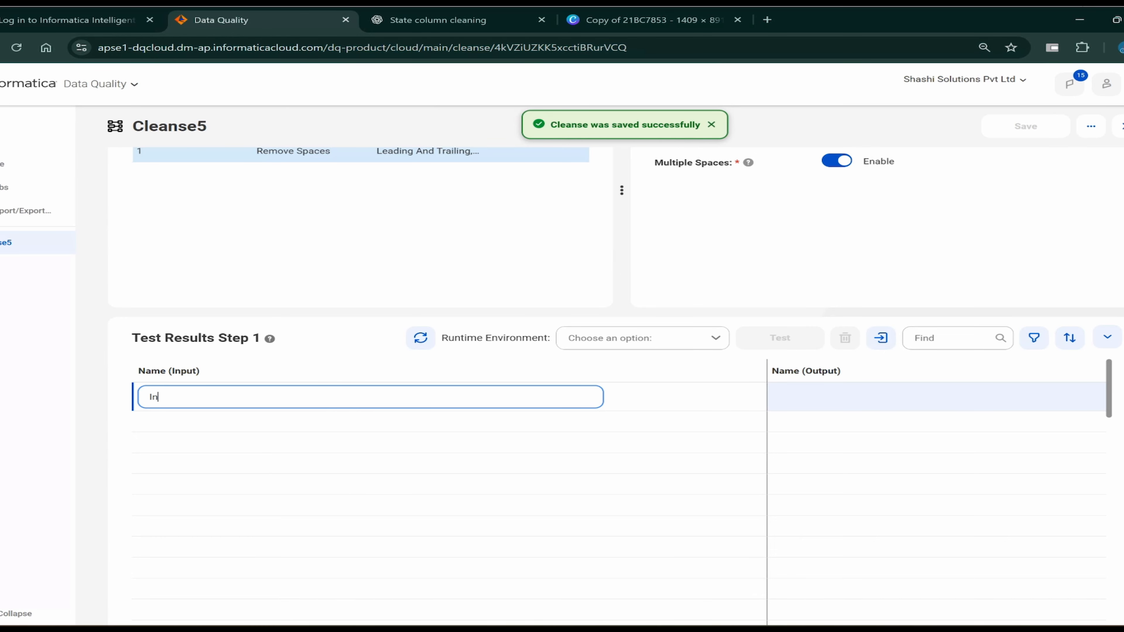
text(formatica is )
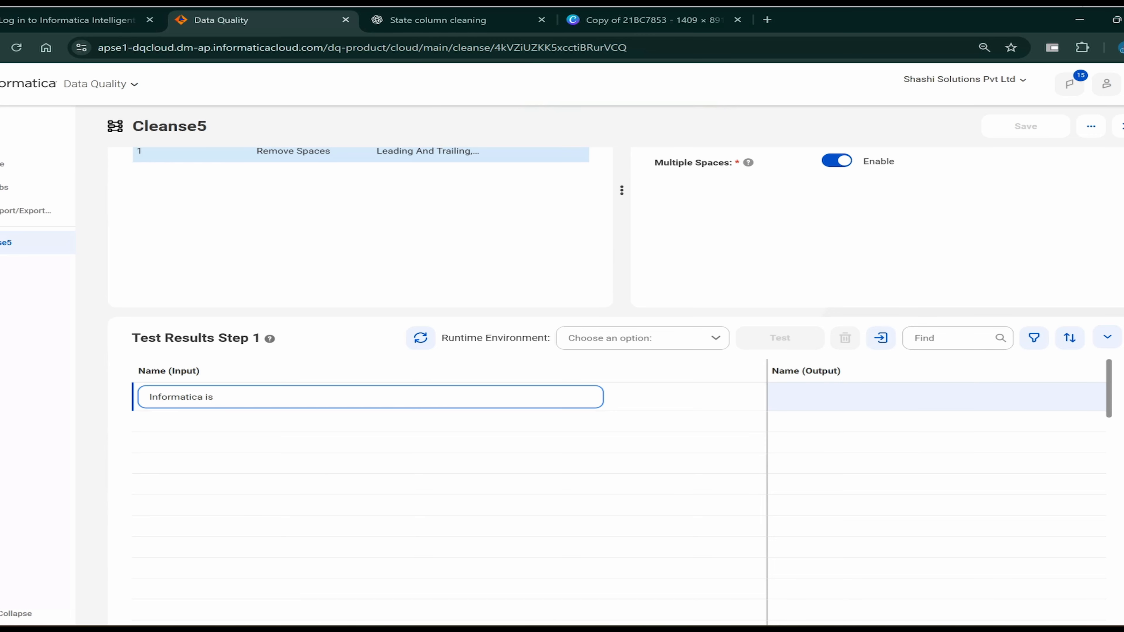
text(Aweaome)
key(Left)
key(Left)
key(Left)
key(Left)
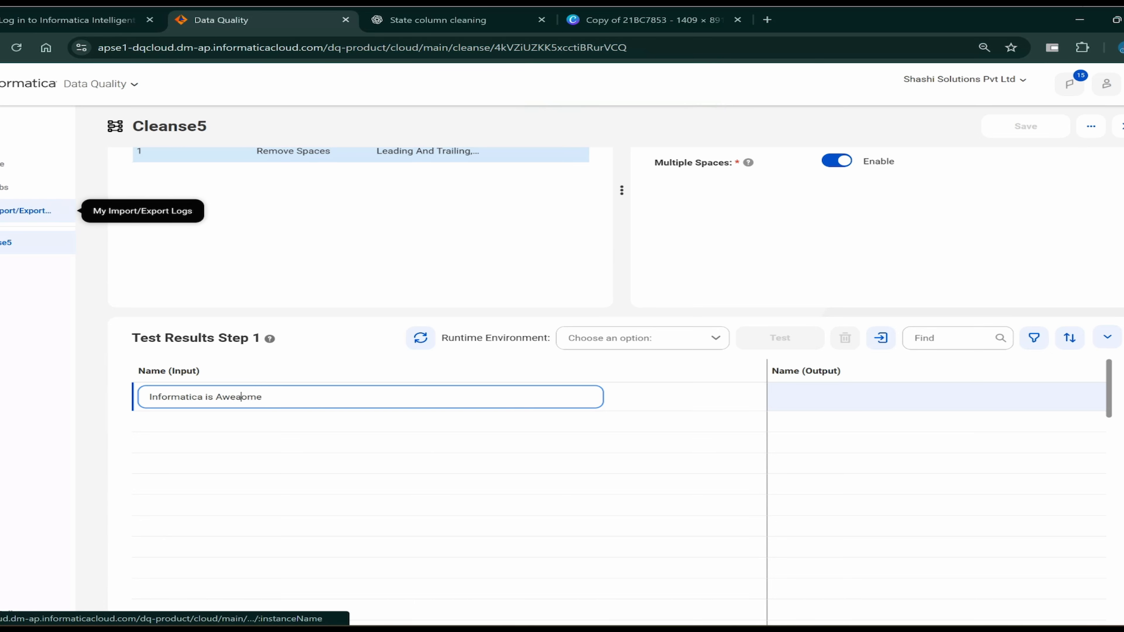
key(Delete)
text(s)
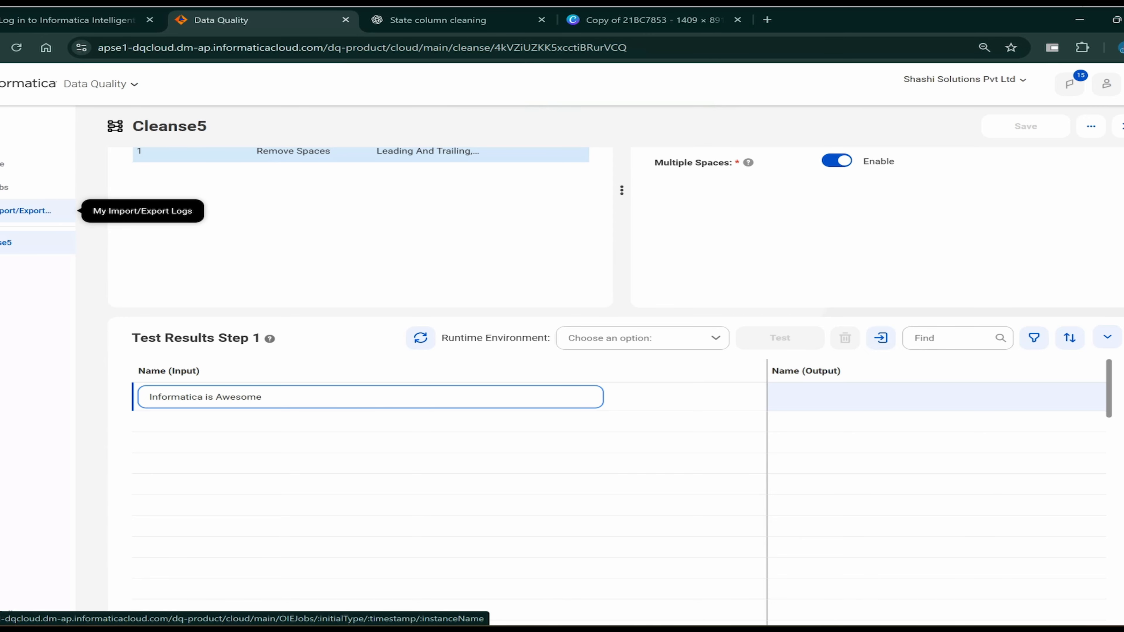
text( 12)
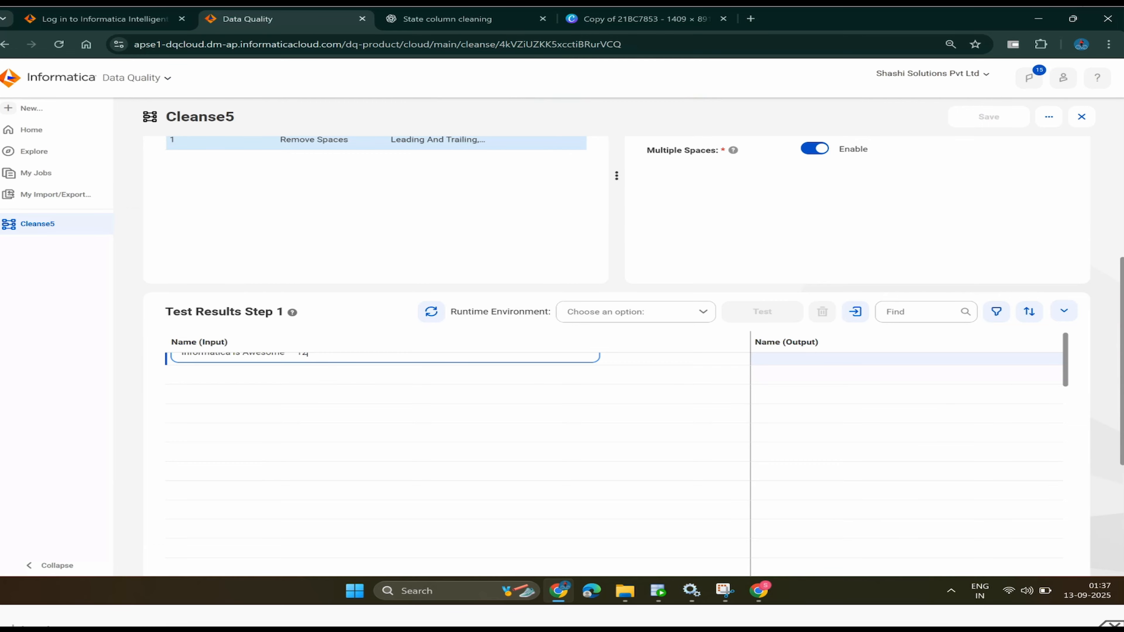
key(Return)
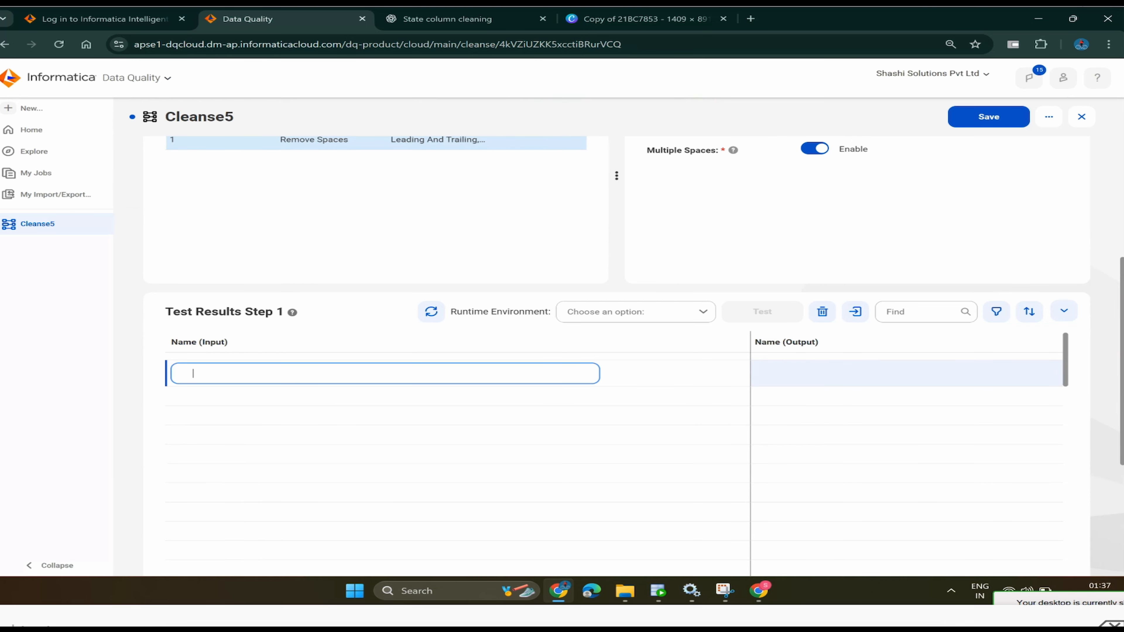
text(India)
- Run the test on the DESKTOP-AJ24EU4 runtime environment
click(635, 312)
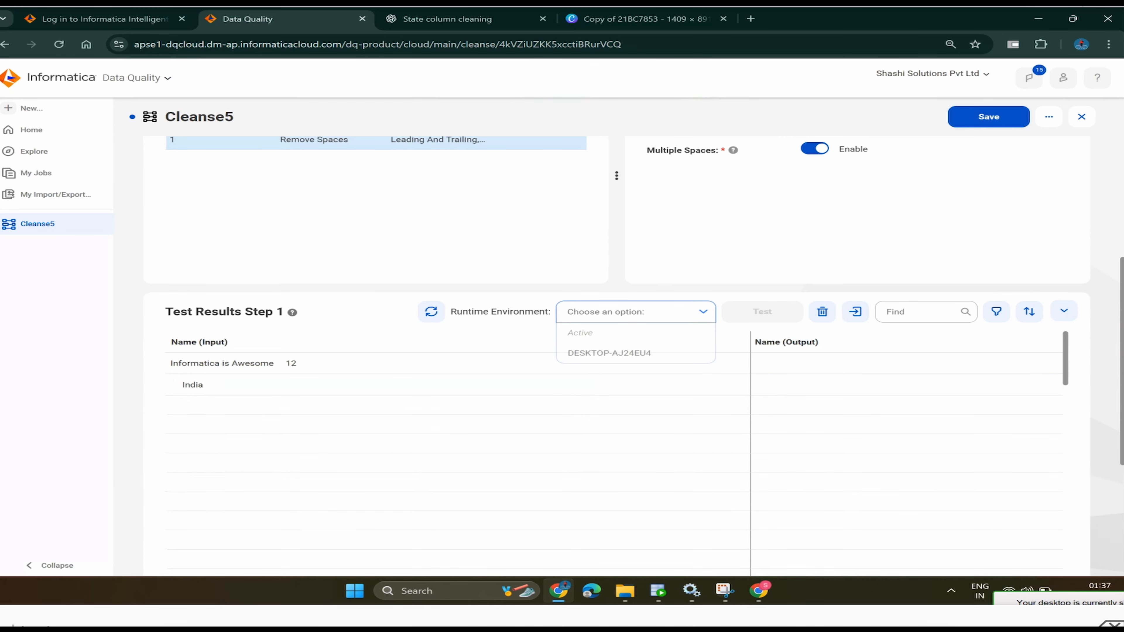
click(610, 353)
click(762, 312)
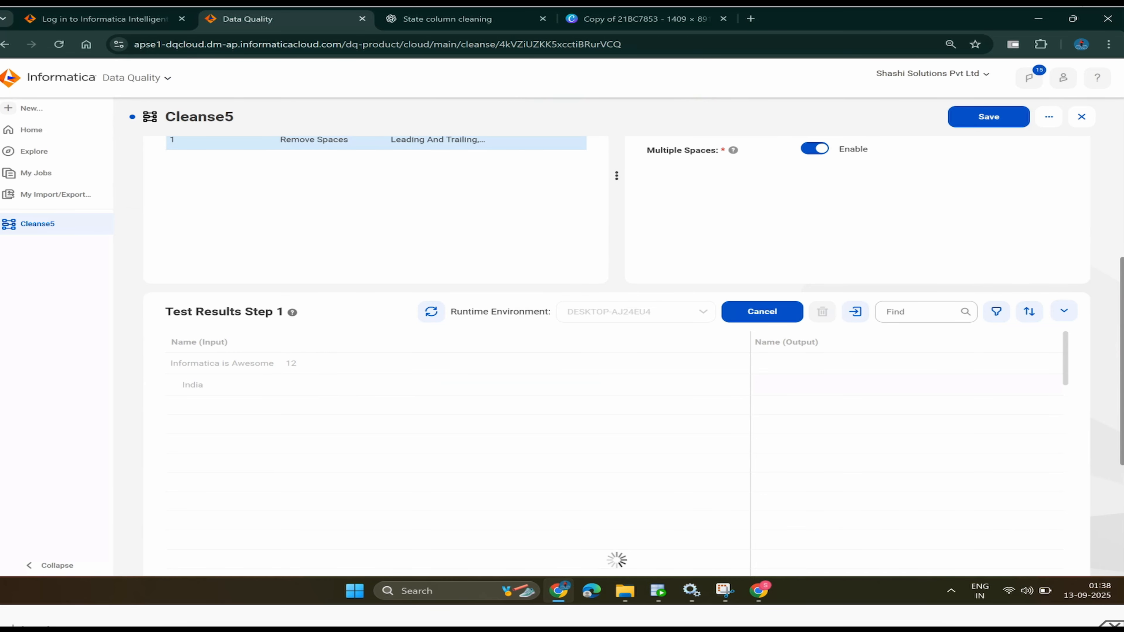
- Scroll through the finished test output to review the Name (Output) values for both rows
scroll(634, 352, up, 1)
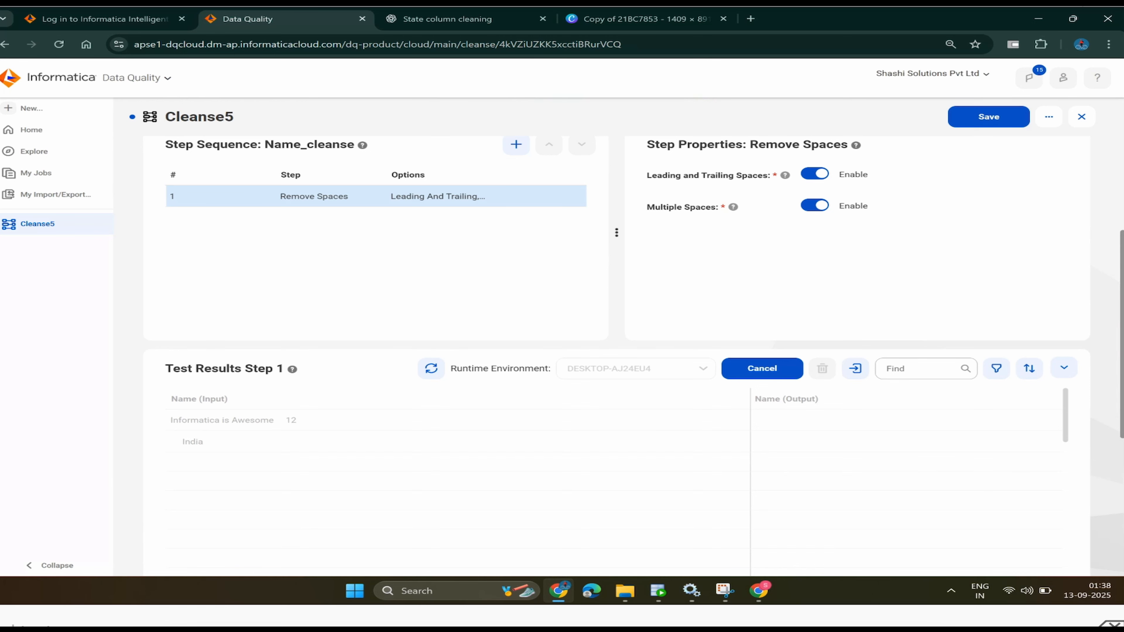
scroll(617, 310, up, 1)
scroll(617, 310, down, 1)
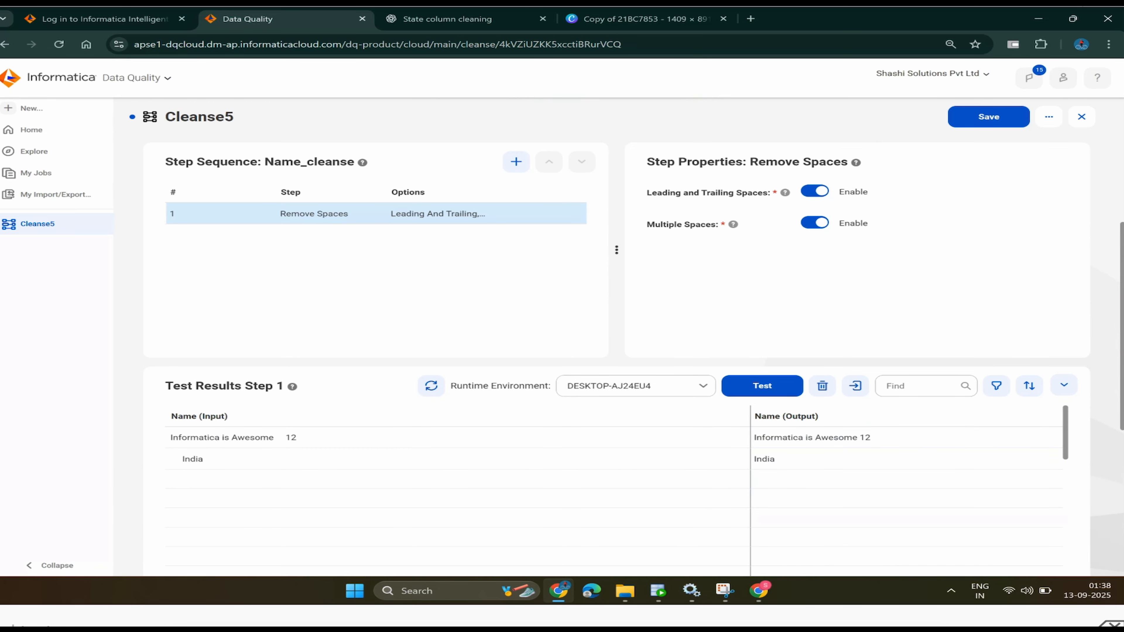
scroll(633, 317, up, 2)
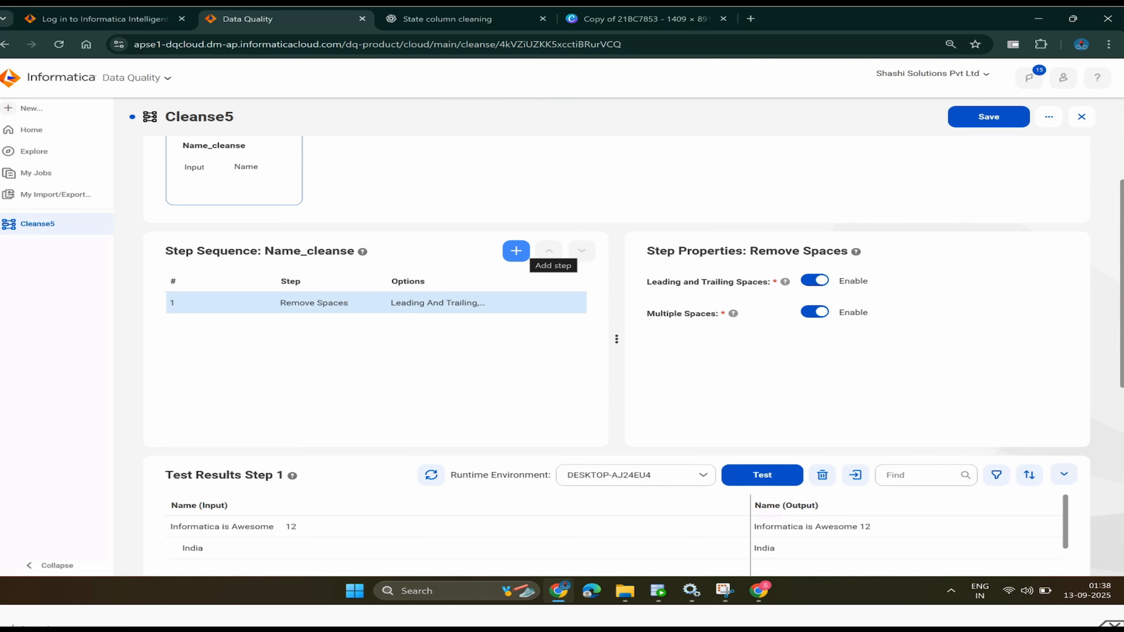
- Add a Remove Values step to Name_cleanse as its second step
click(516, 251)
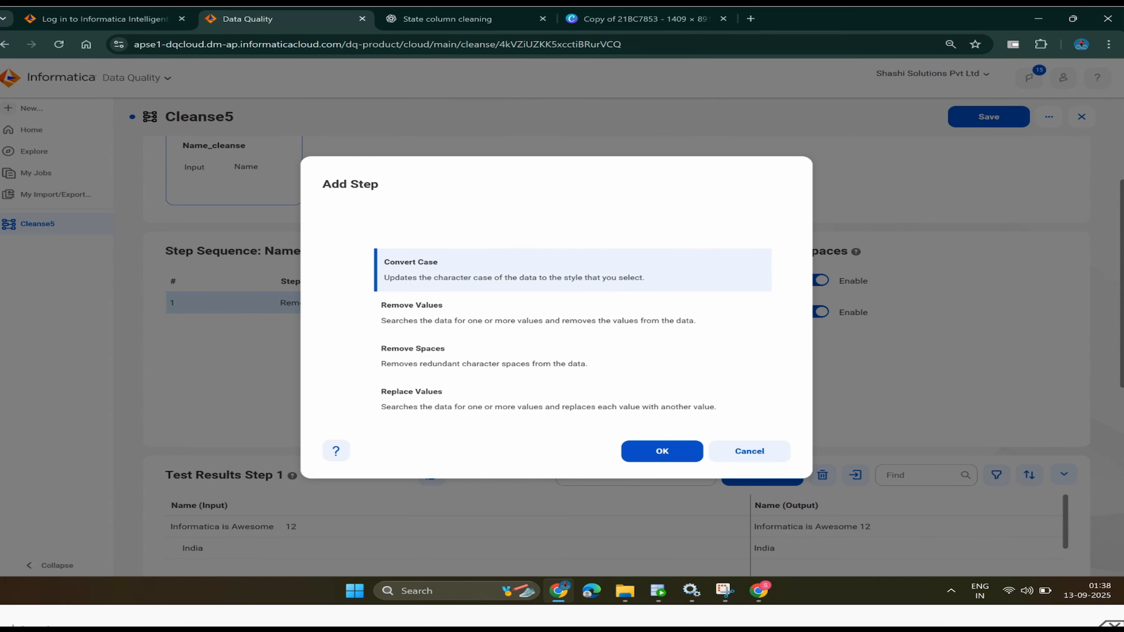
click(658, 591)
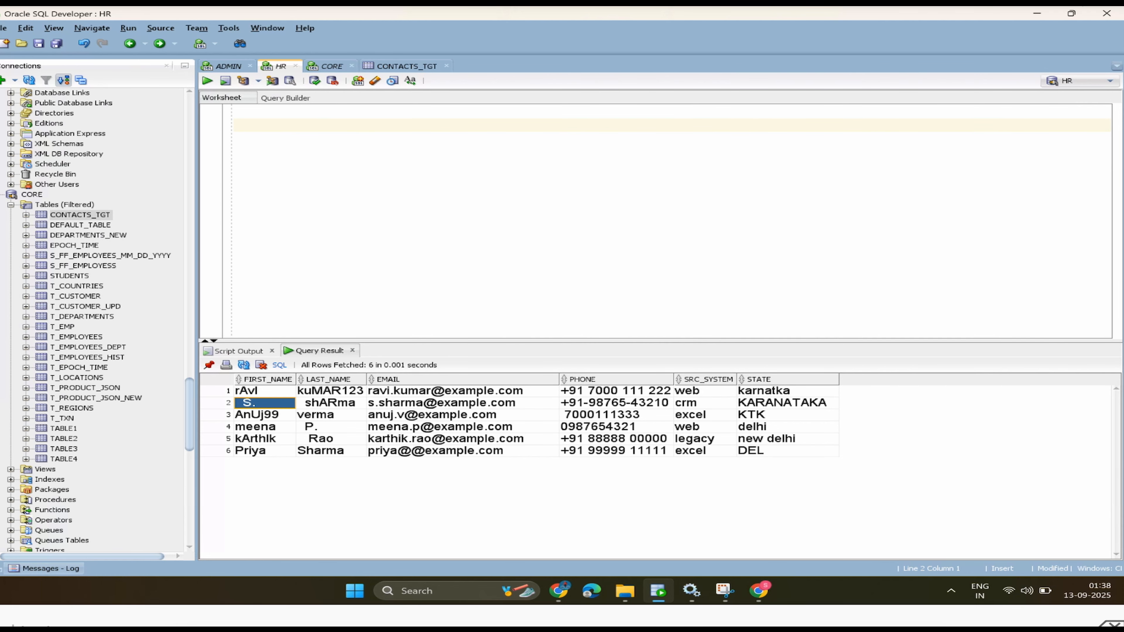
key(alt+Tab)
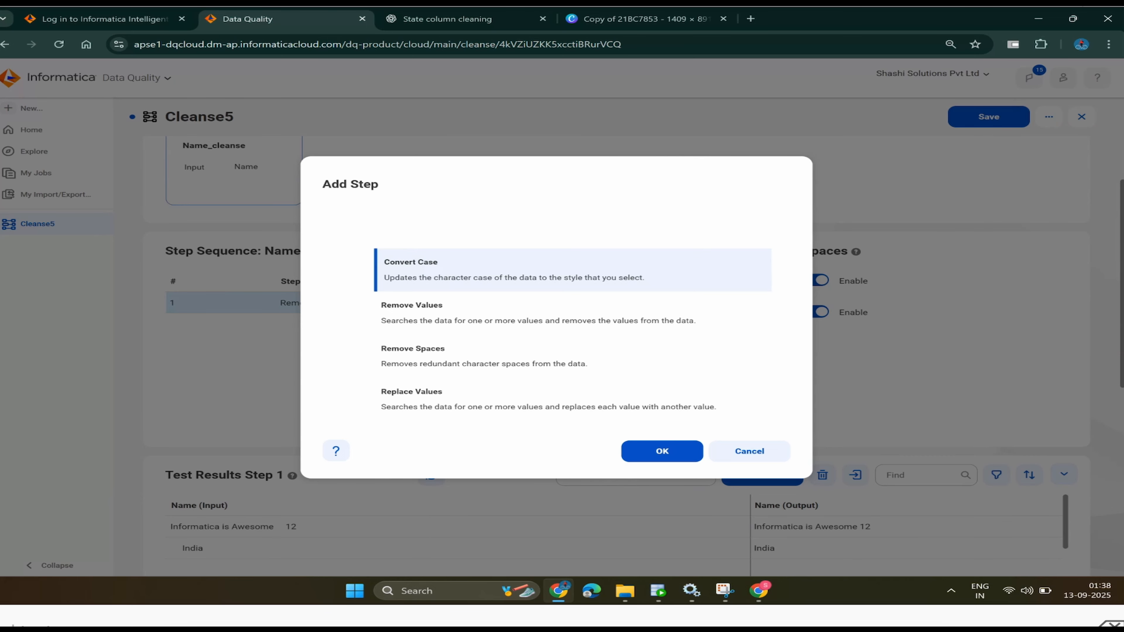
click(415, 313)
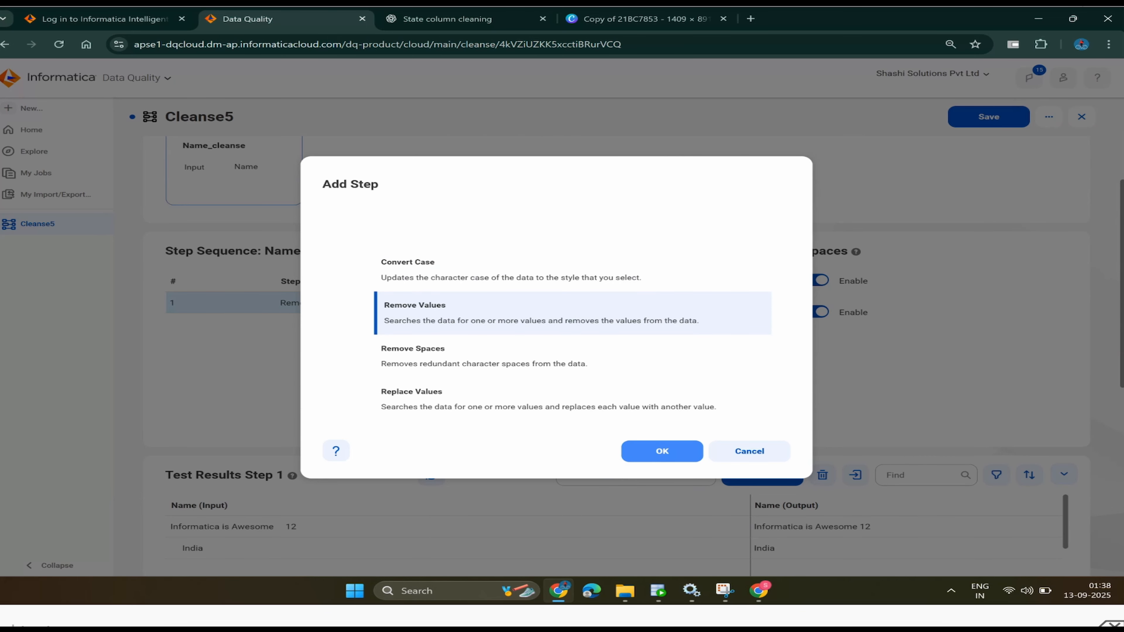
click(662, 451)
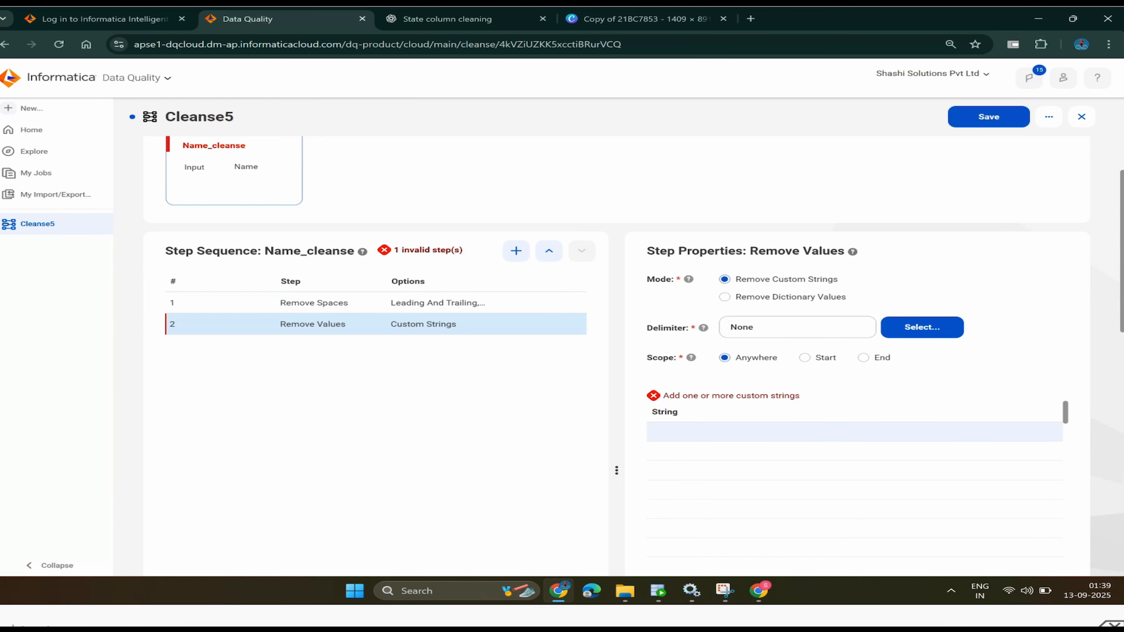
- Enter trial custom strings ad, 0, 0 and 456 in the String table
click(854, 432)
text(ad)
key(Return)
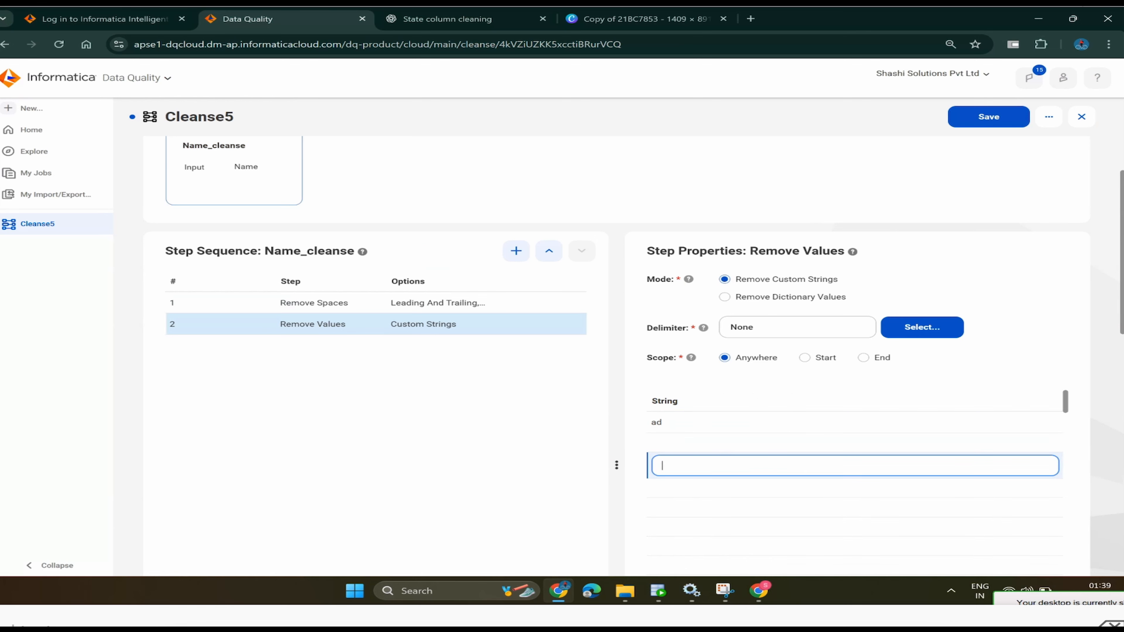
text(0)
key(Return)
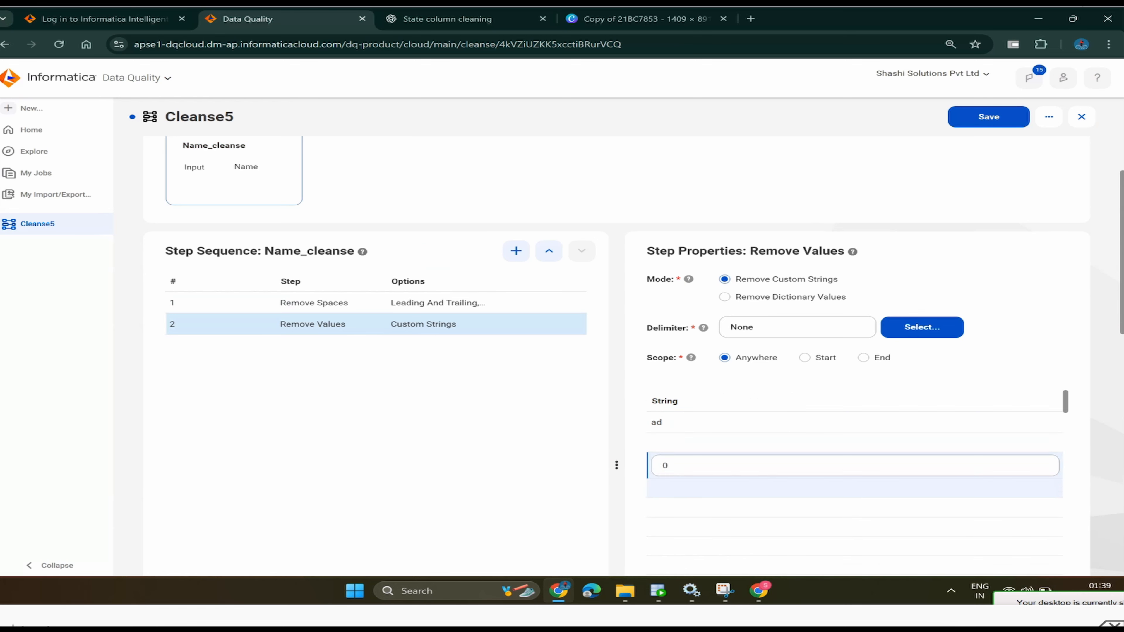
text(0)
key(Return)
text(456)
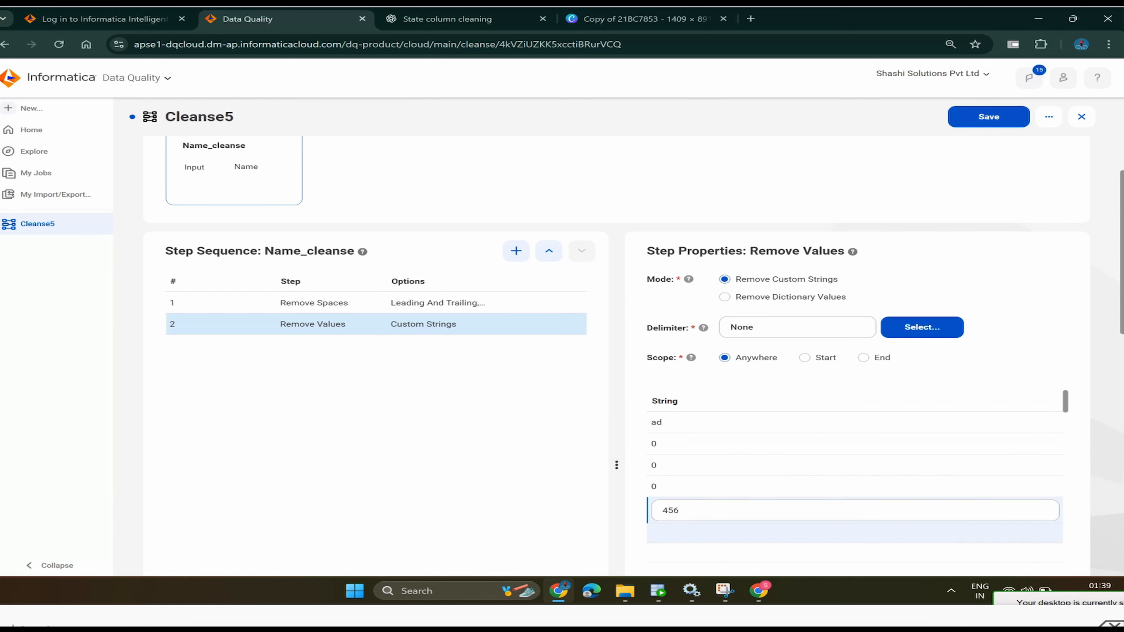
key(Return)
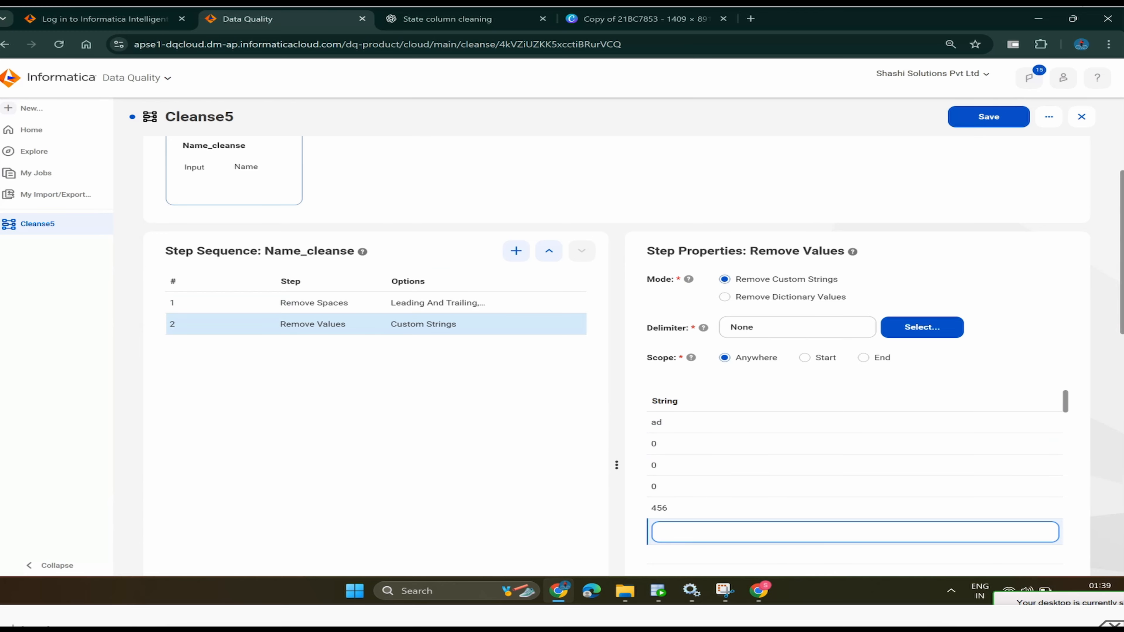
- Delete all the trial custom strings and switch to Remove Dictionary Values mode
click(659, 508)
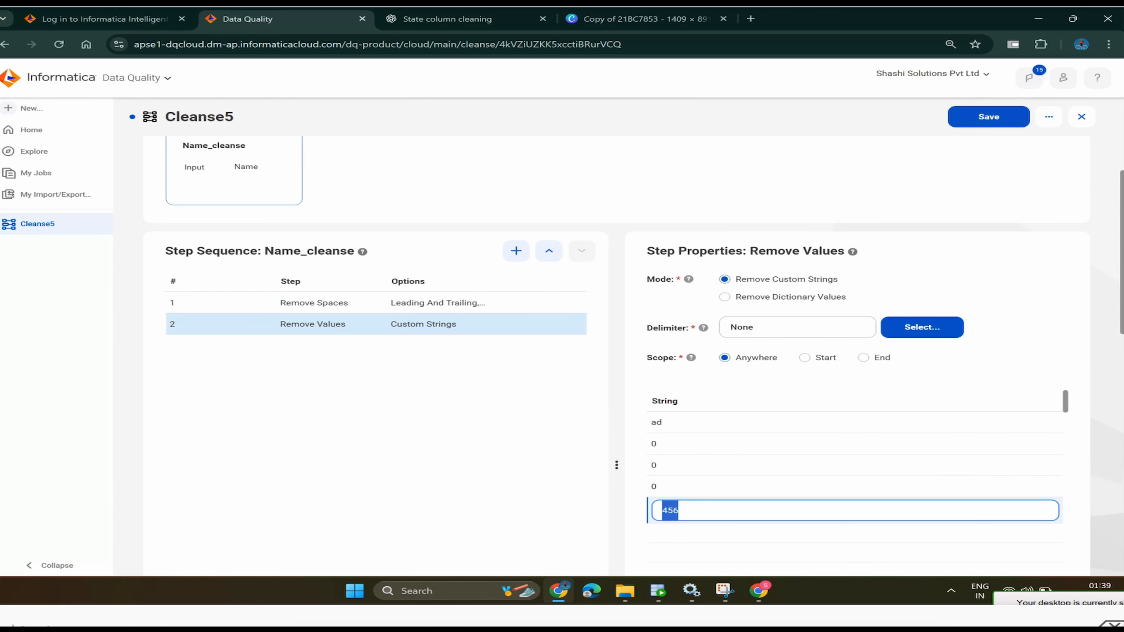
key(BackSpace)
click(660, 486)
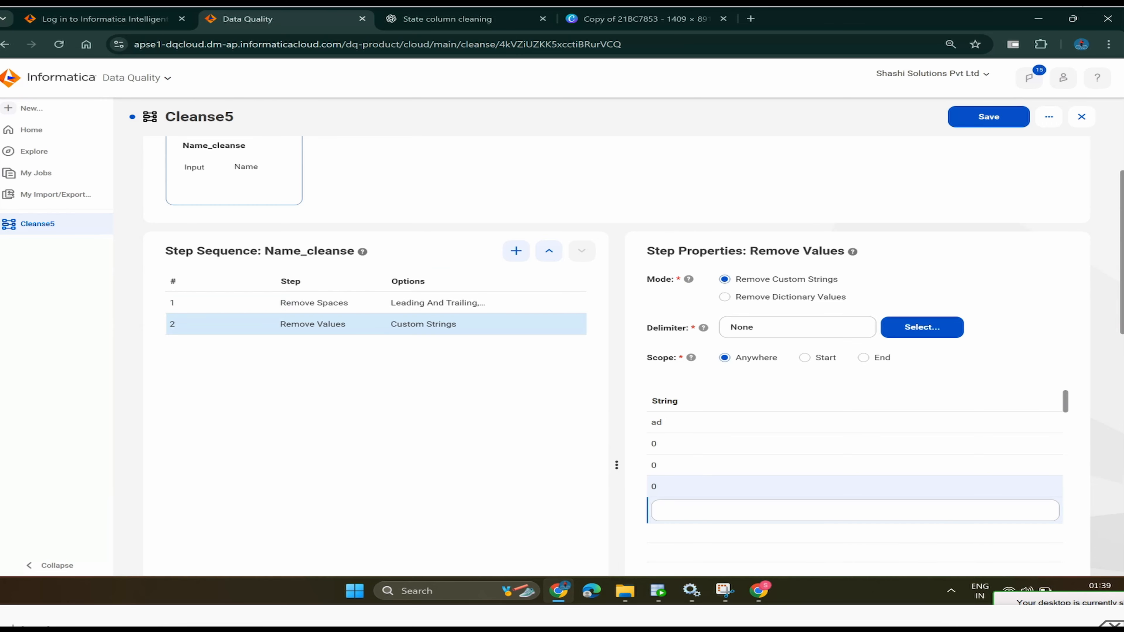
key(BackSpace)
click(659, 464)
key(BackSpace)
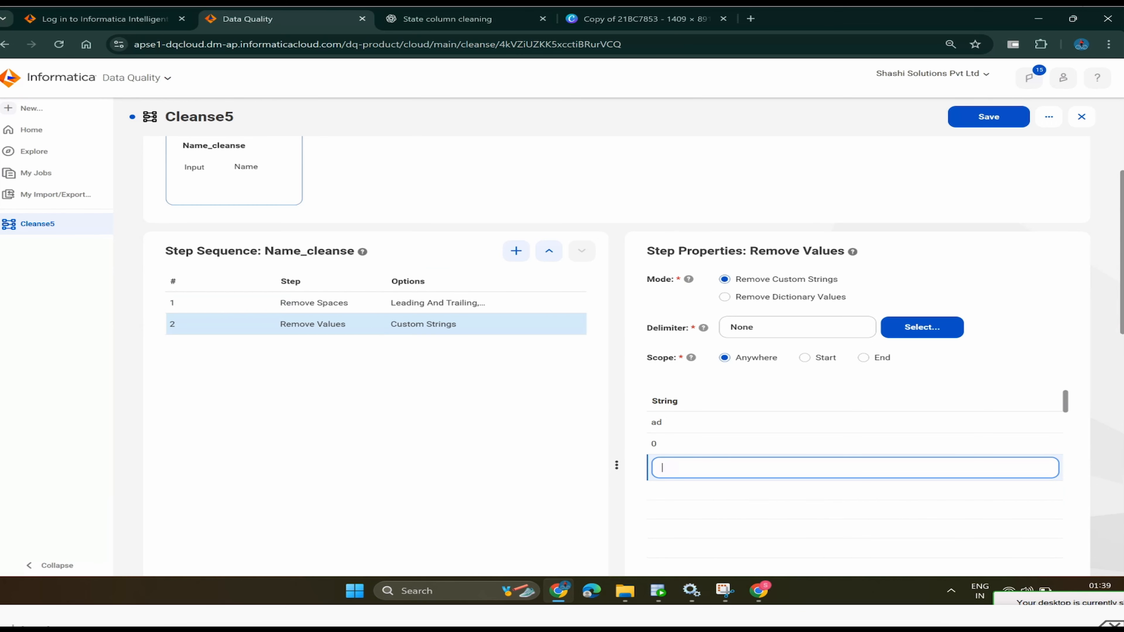
click(659, 444)
key(BackSpace)
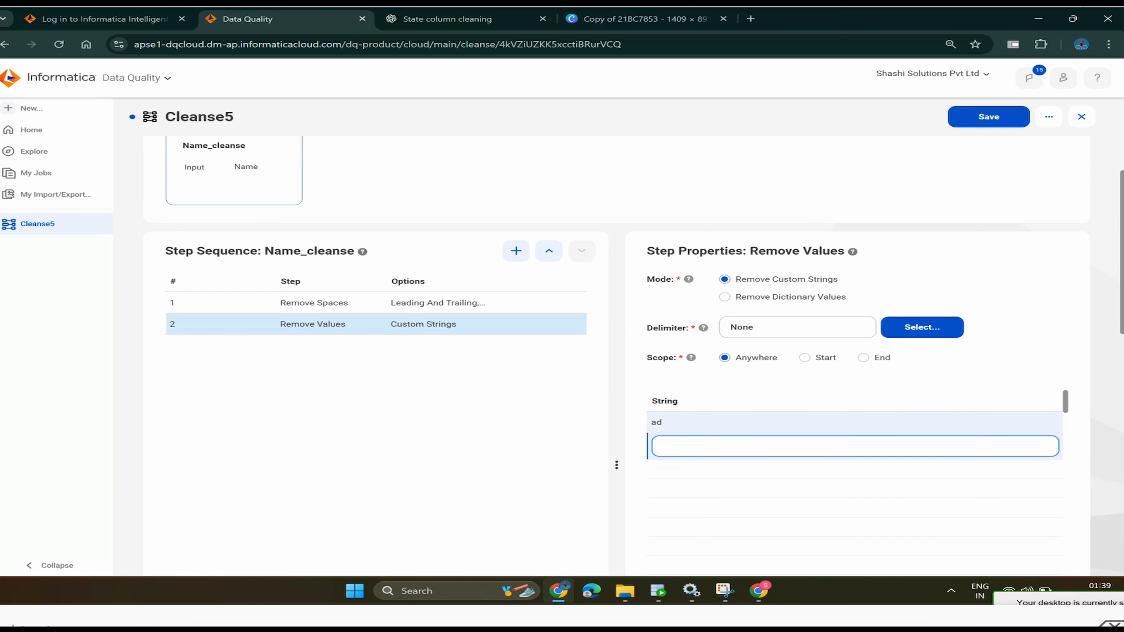
click(659, 423)
key(BackSpace)
click(660, 400)
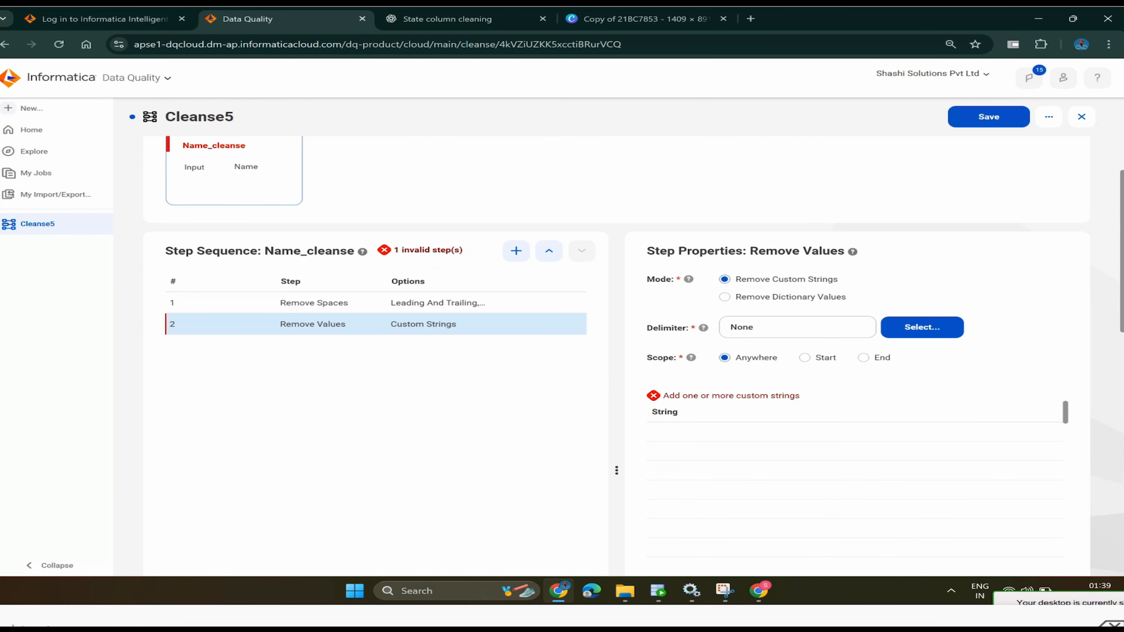
click(724, 297)
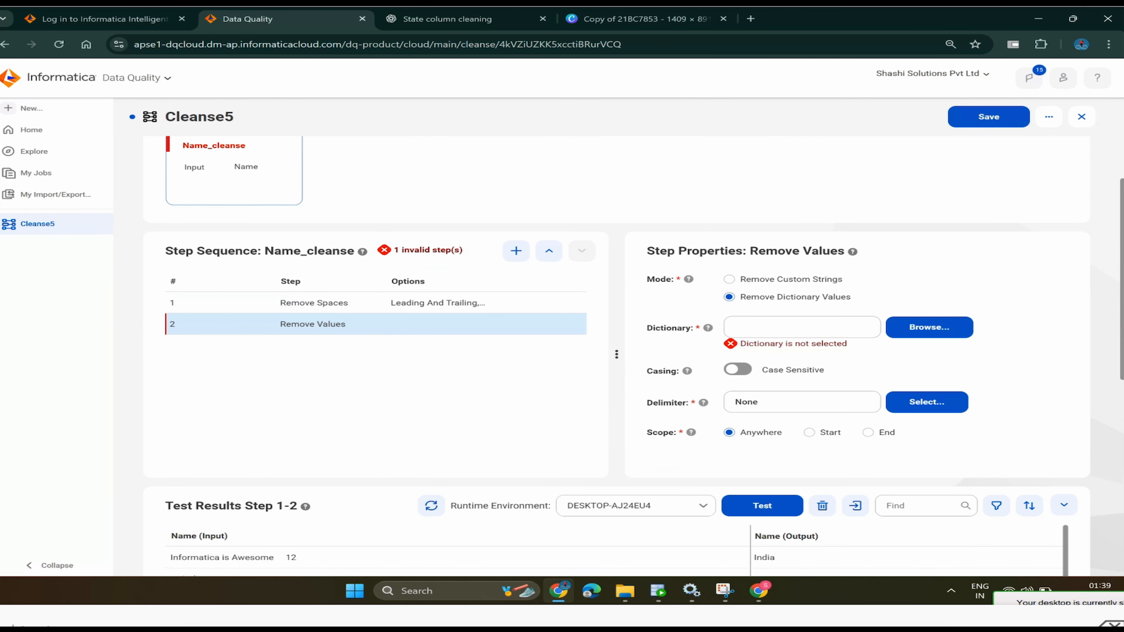
- Assign dic_Remove_numerics_Special_Character from Profiling_Tasks to step 2 and open its items
click(929, 327)
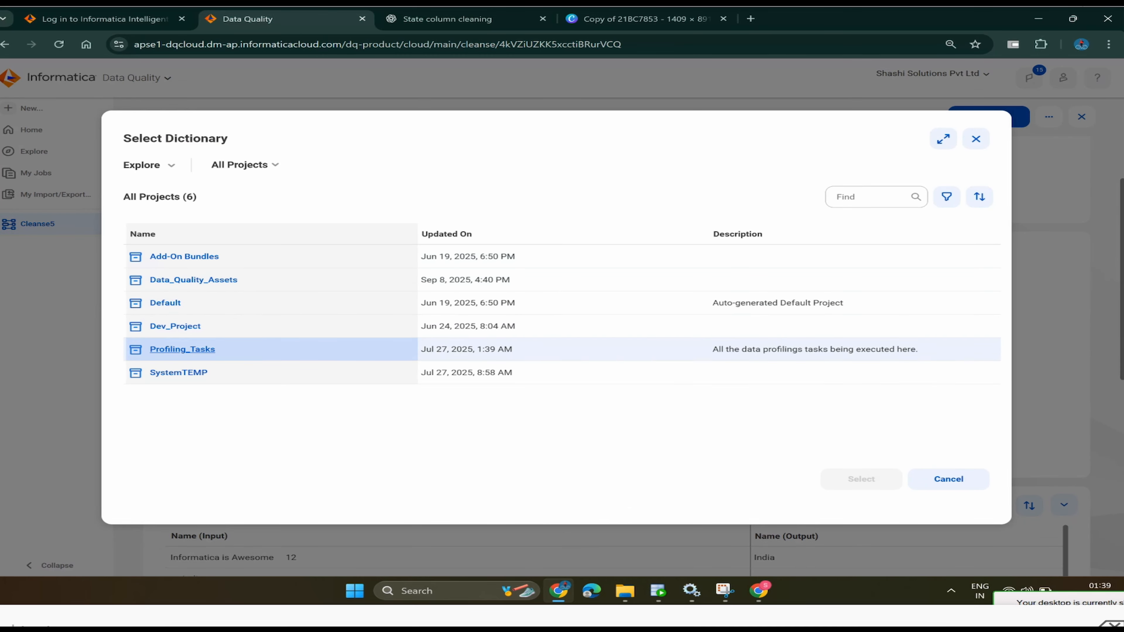
click(182, 348)
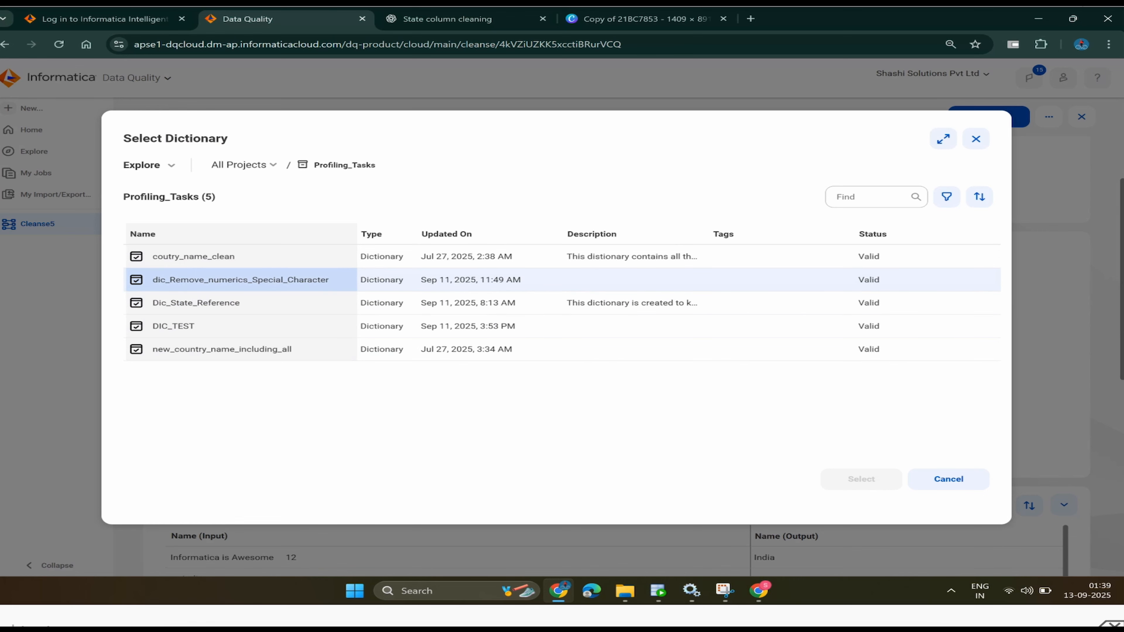
click(240, 279)
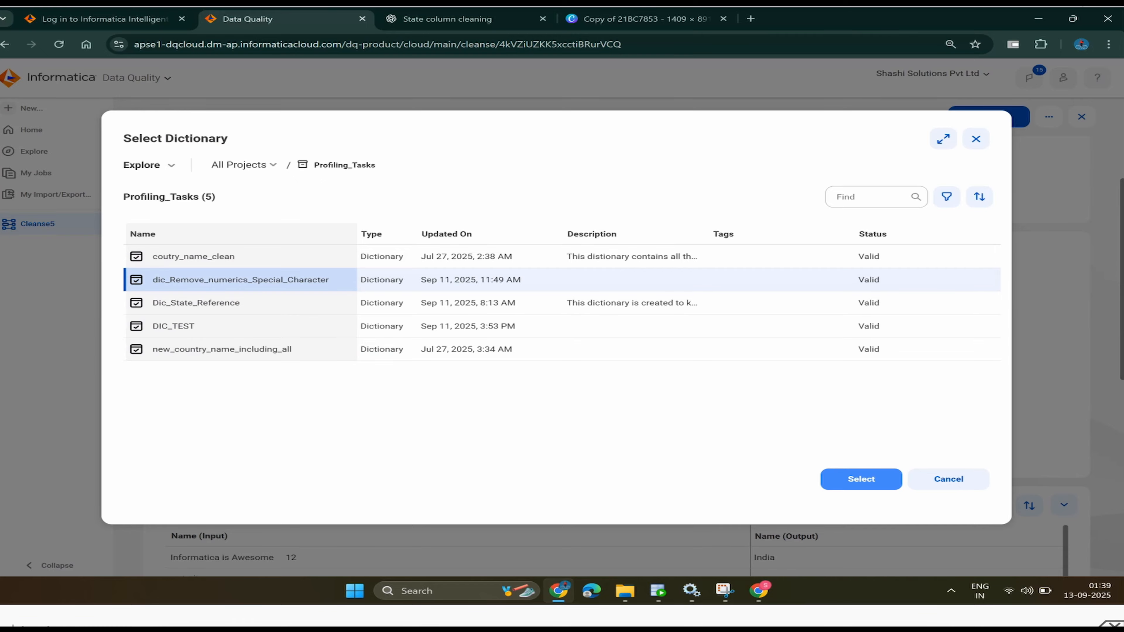
key(Return)
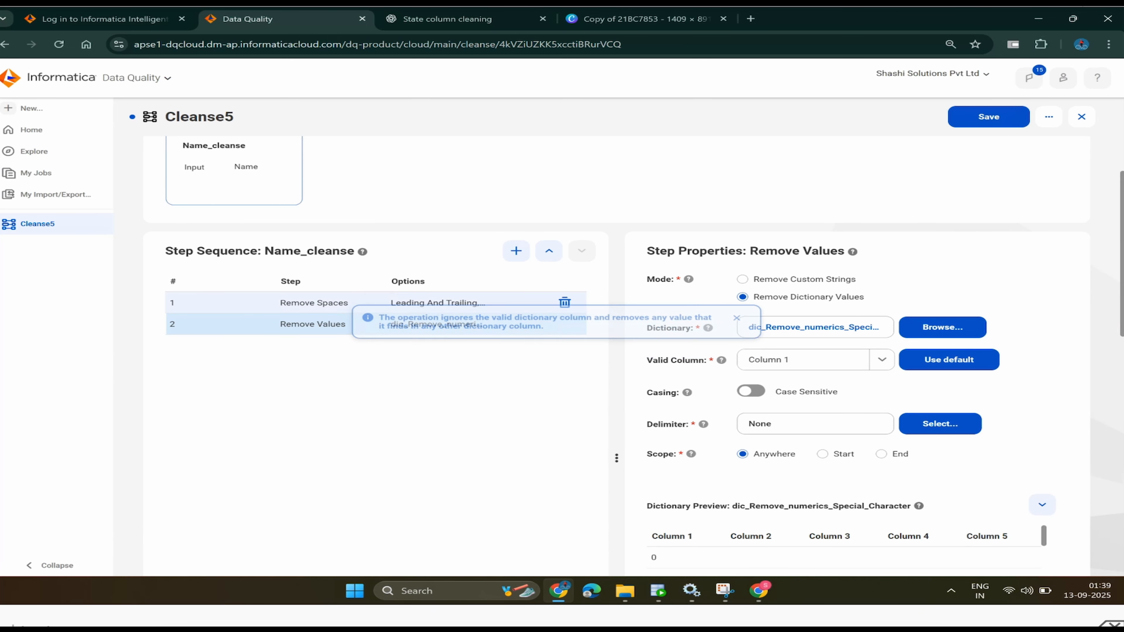
click(815, 326)
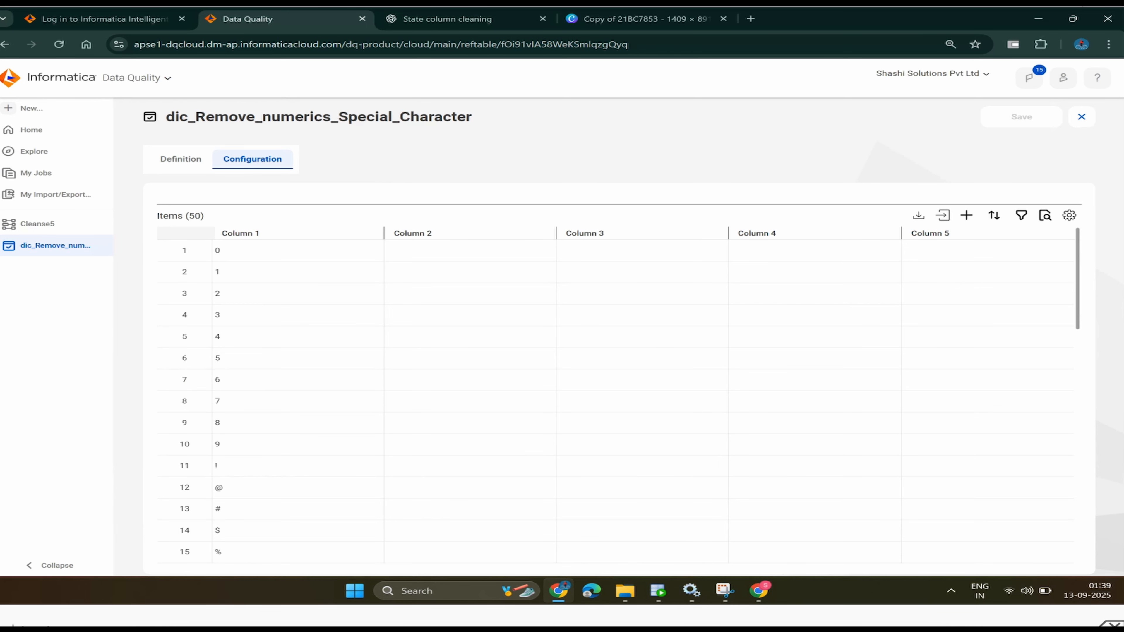
scroll(184, 358, down, 3)
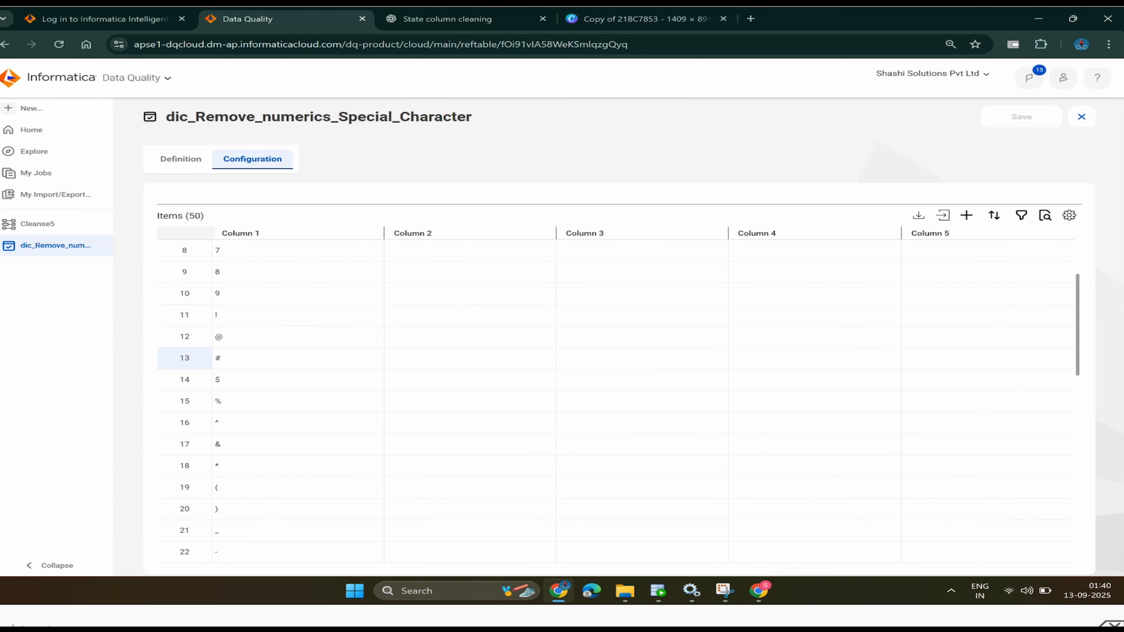
scroll(184, 358, down, 12)
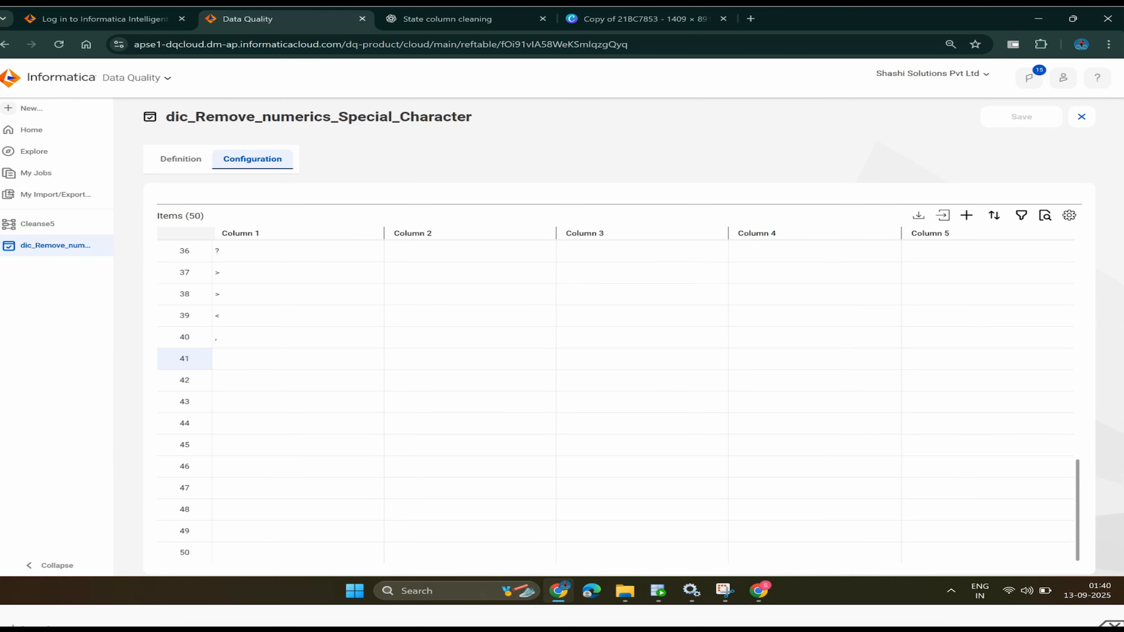
scroll(184, 315, up, 15)
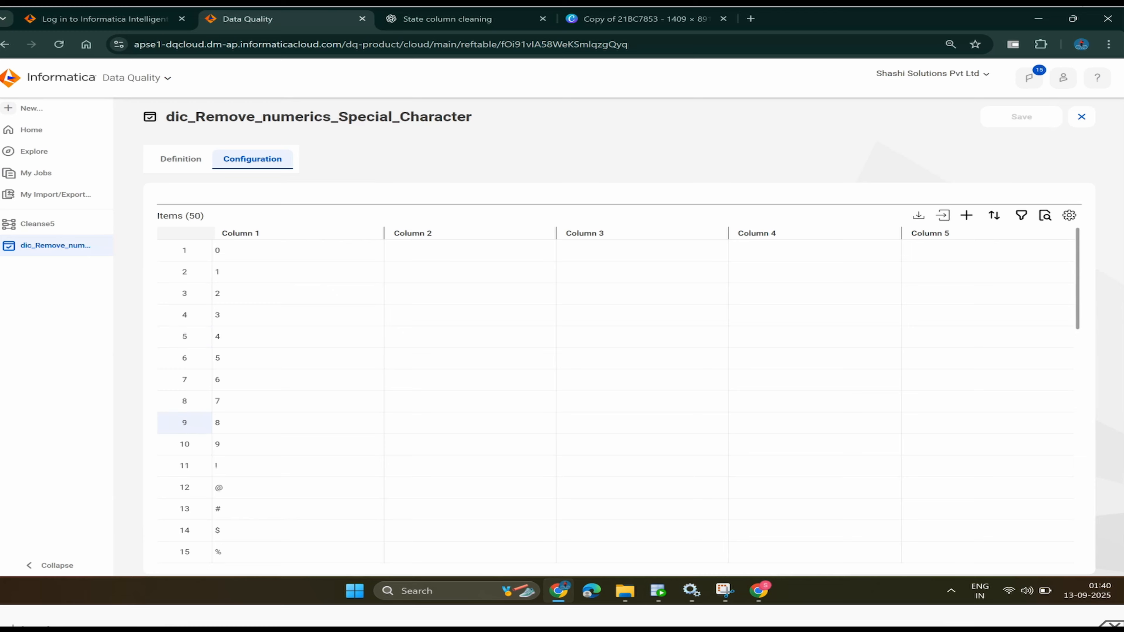
scroll(185, 422, down, 5)
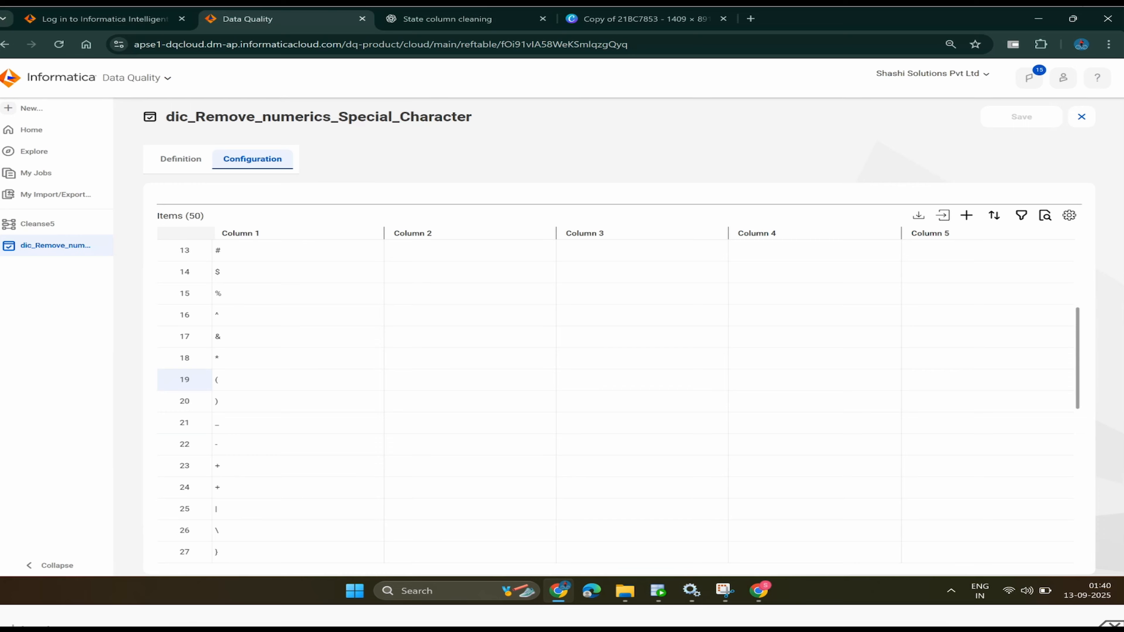
scroll(184, 380, down, 4)
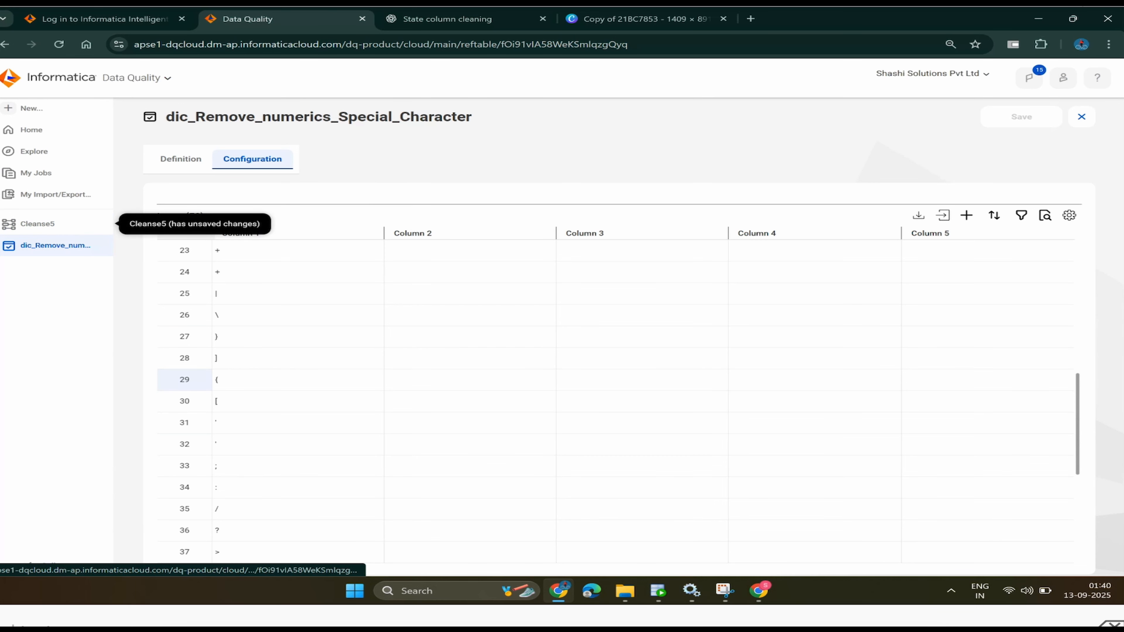
click(184, 379)
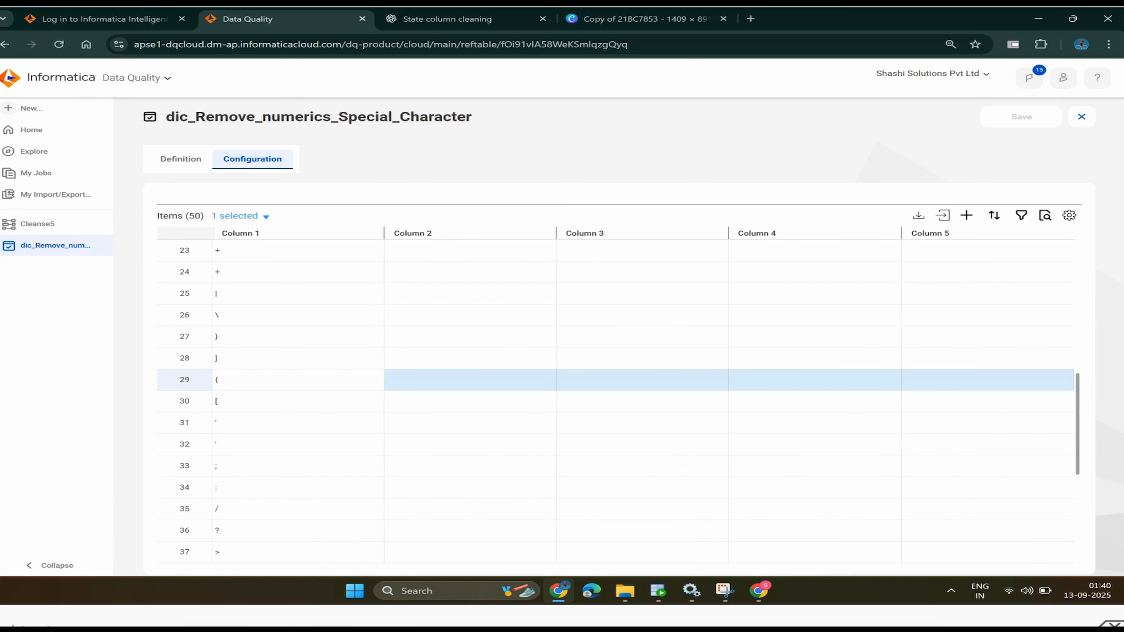
click(470, 380)
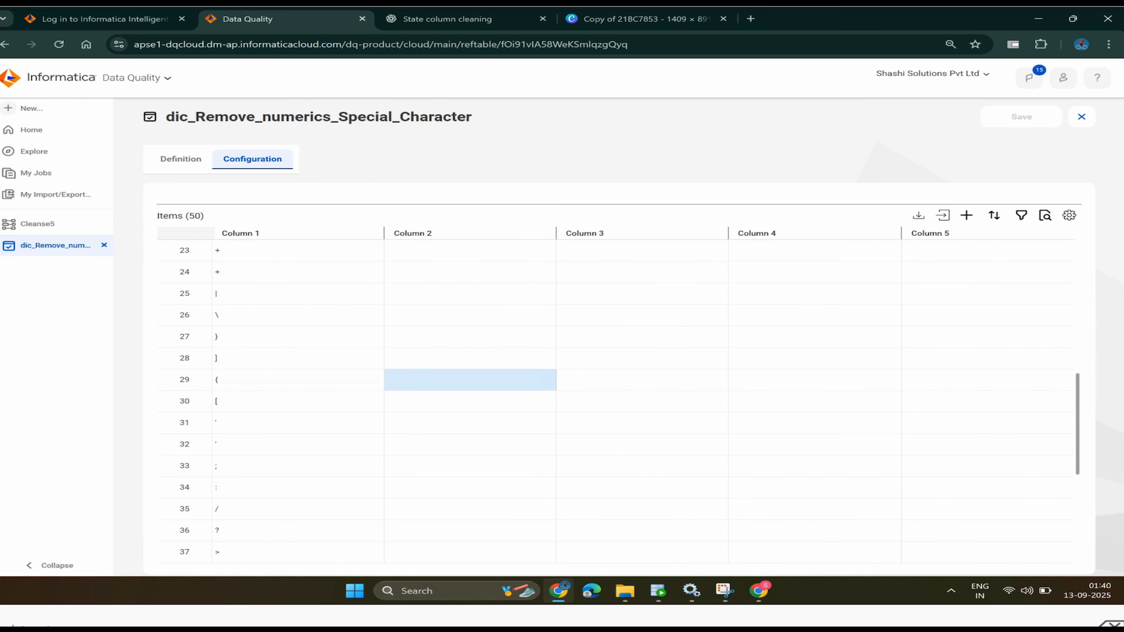
- Return to Cleanse5 and set the Remove Values step's Valid Column to Column 2
click(38, 223)
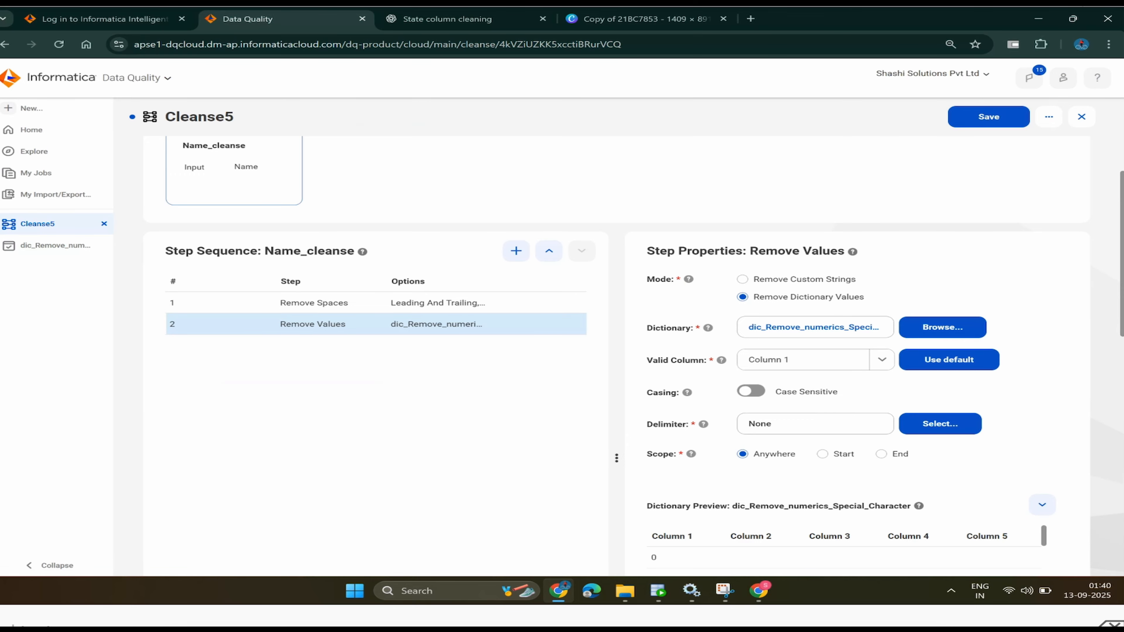
scroll(620, 354, down, 2)
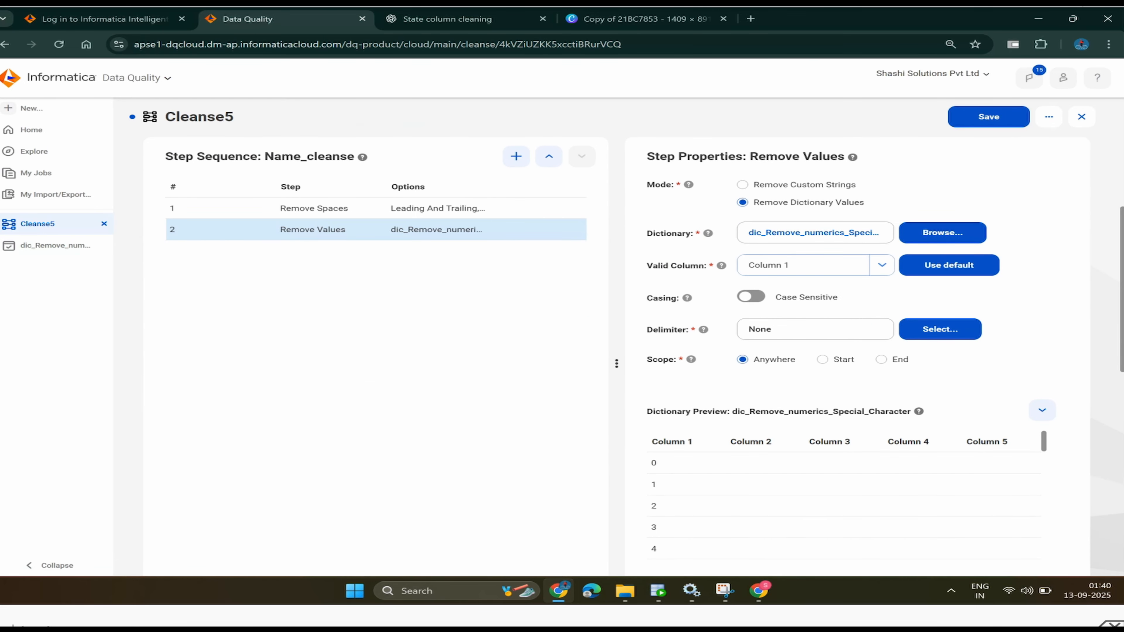
click(881, 265)
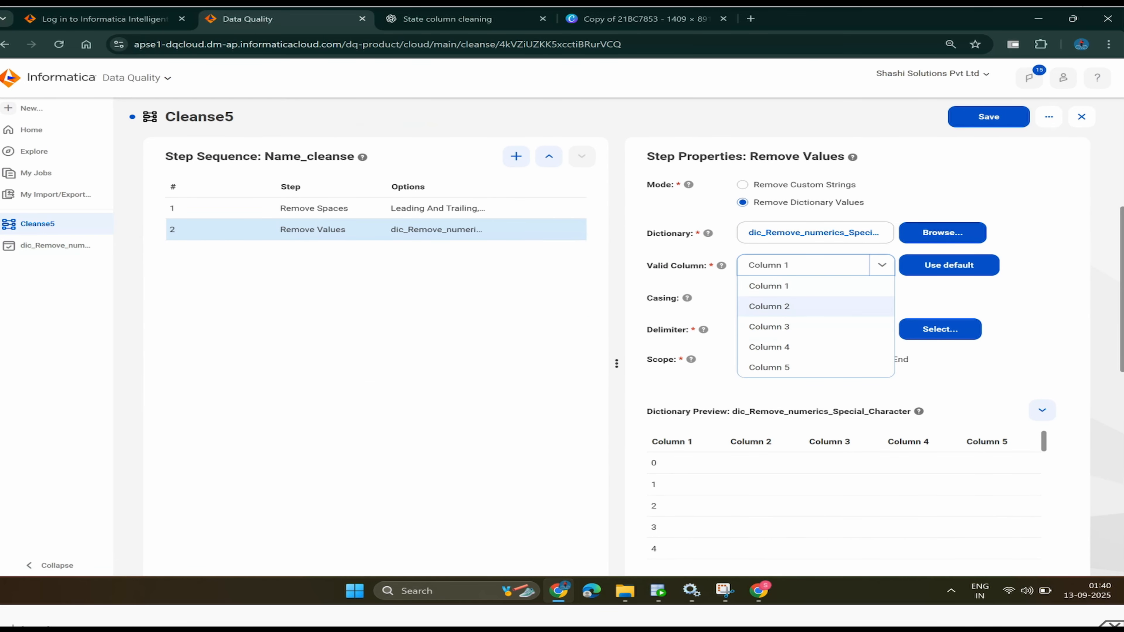
click(796, 306)
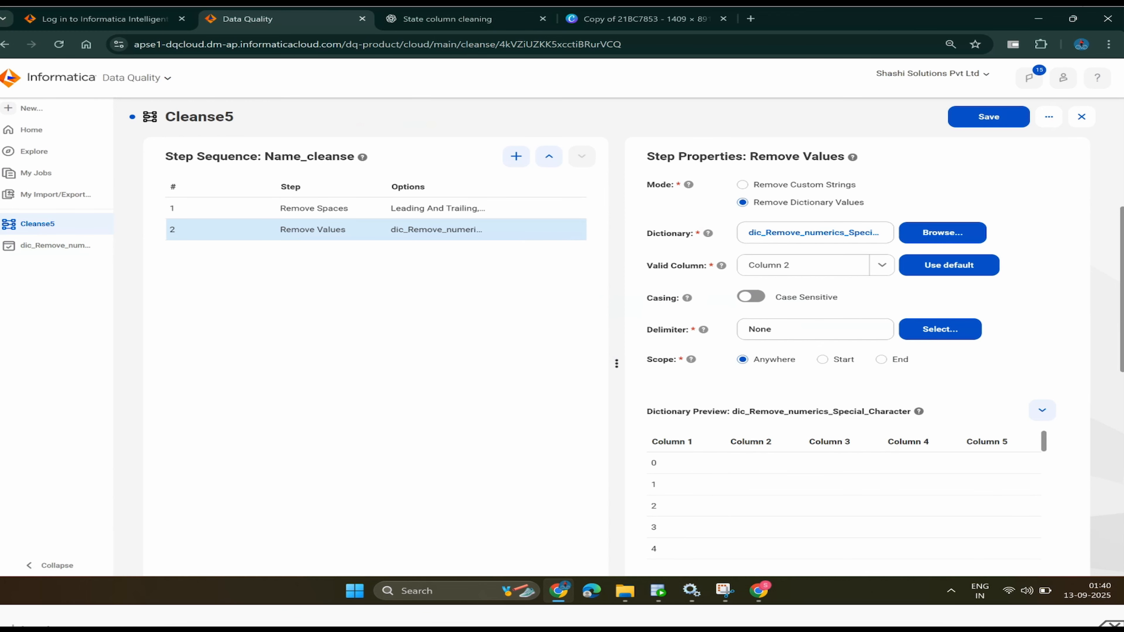
scroll(610, 345, down, 1)
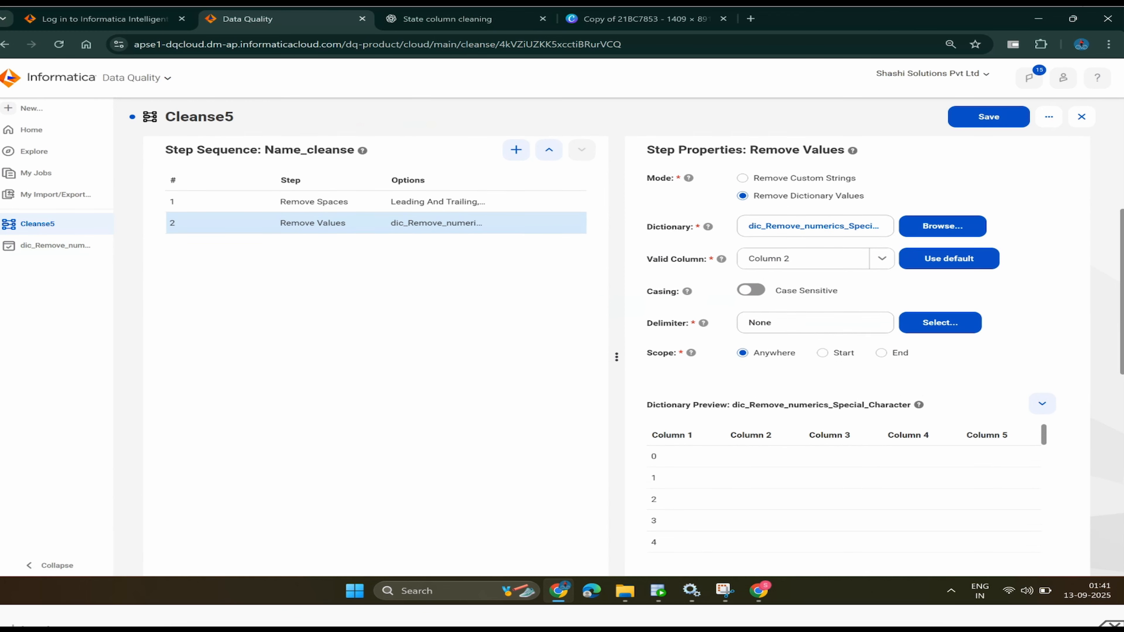
scroll(617, 354, down, 5)
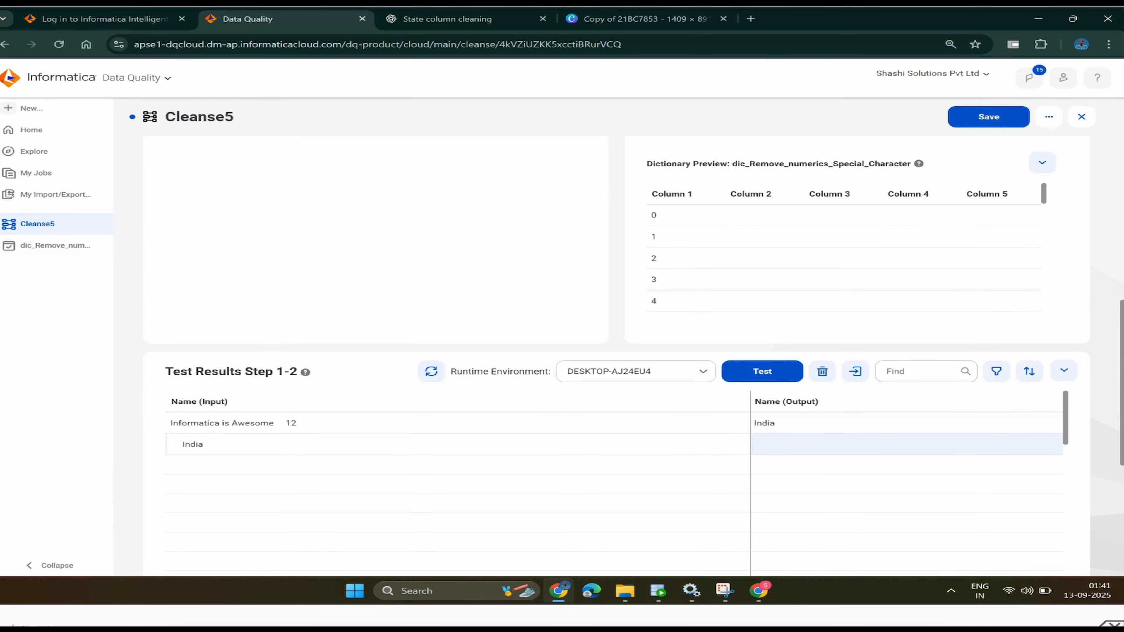
- Change the India test input to 'India @#><'
scroll(616, 310, up, 1)
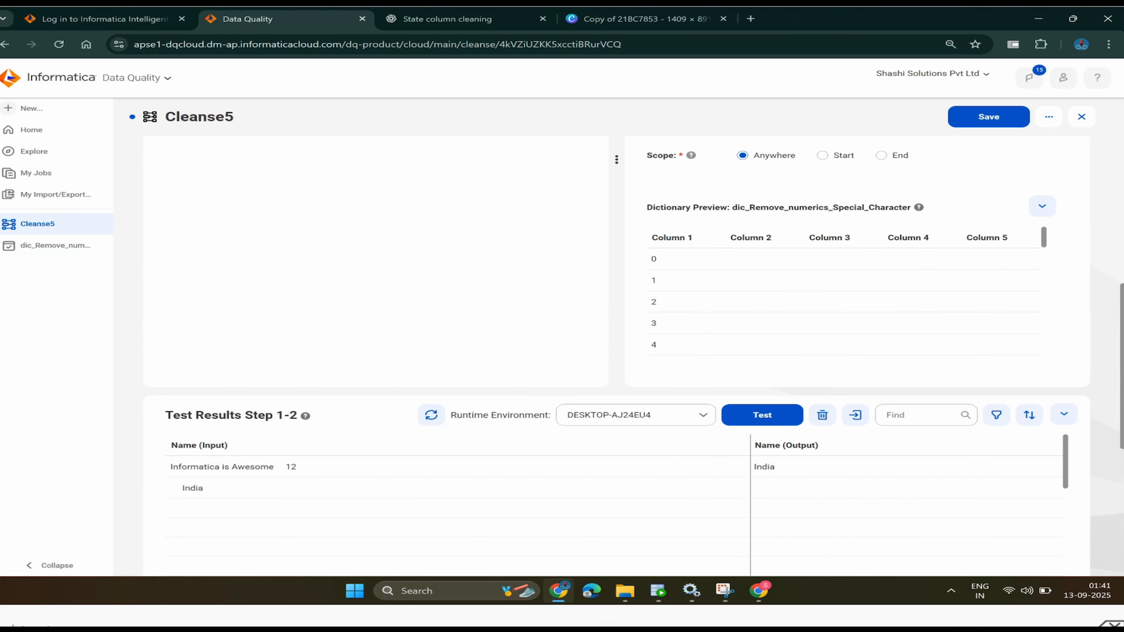
click(193, 488)
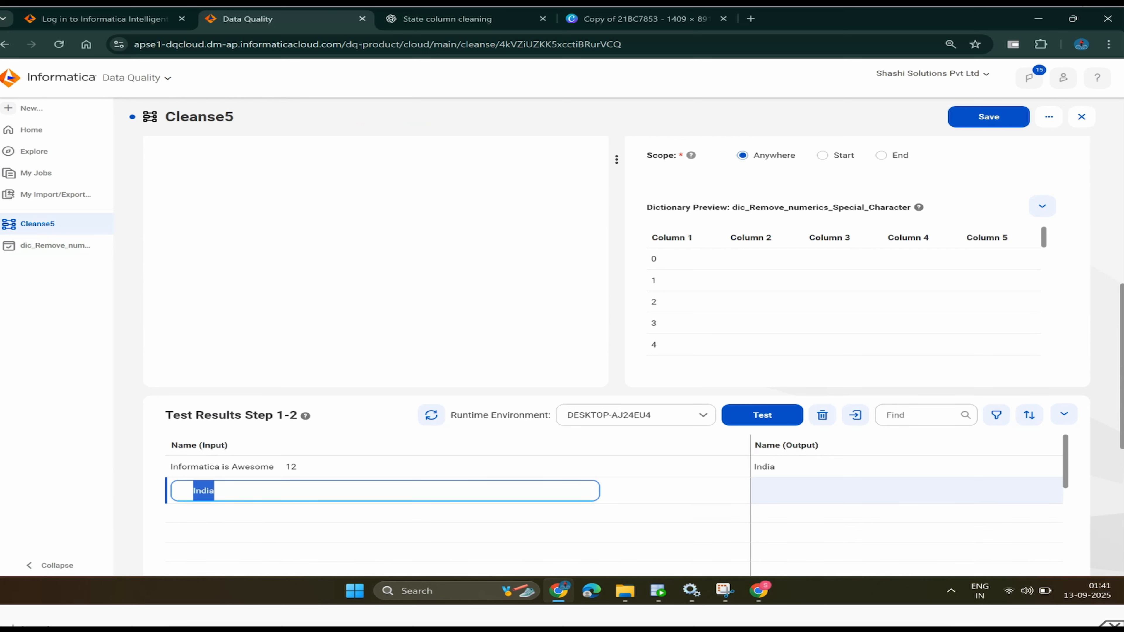
click(215, 491)
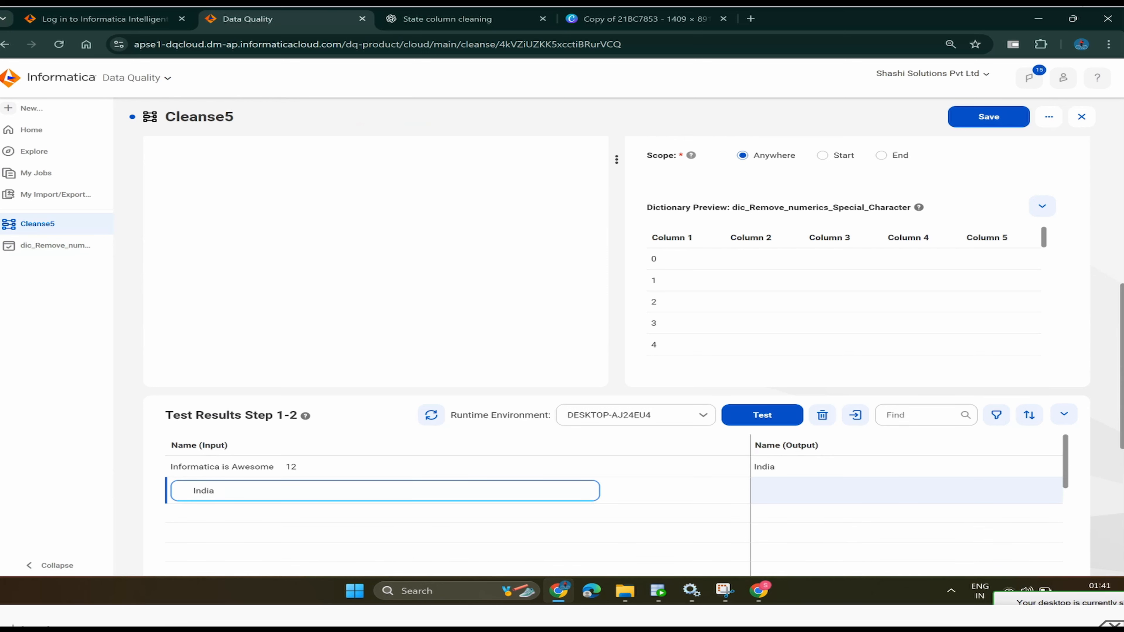
text(@#><)
key(Return)
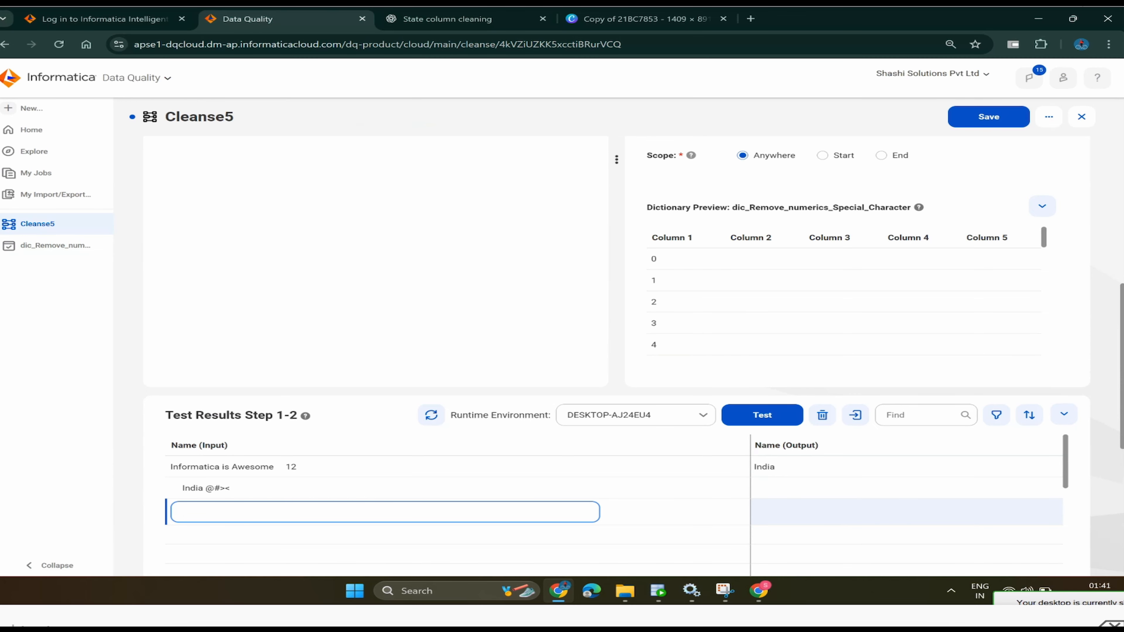
- Add test inputs 'Karnataka' and '!@ Delhi 123' as new rows
text(Karnatalka)
key(BackSpace)
key(BackSpace)
text(ka)
key(Return)
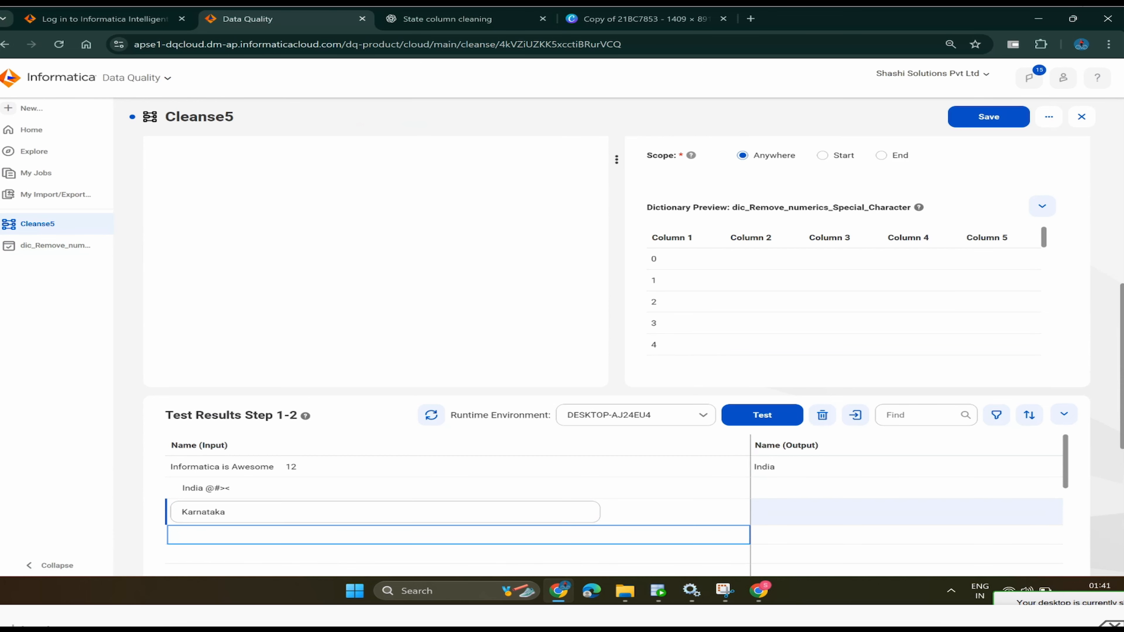
text(D)
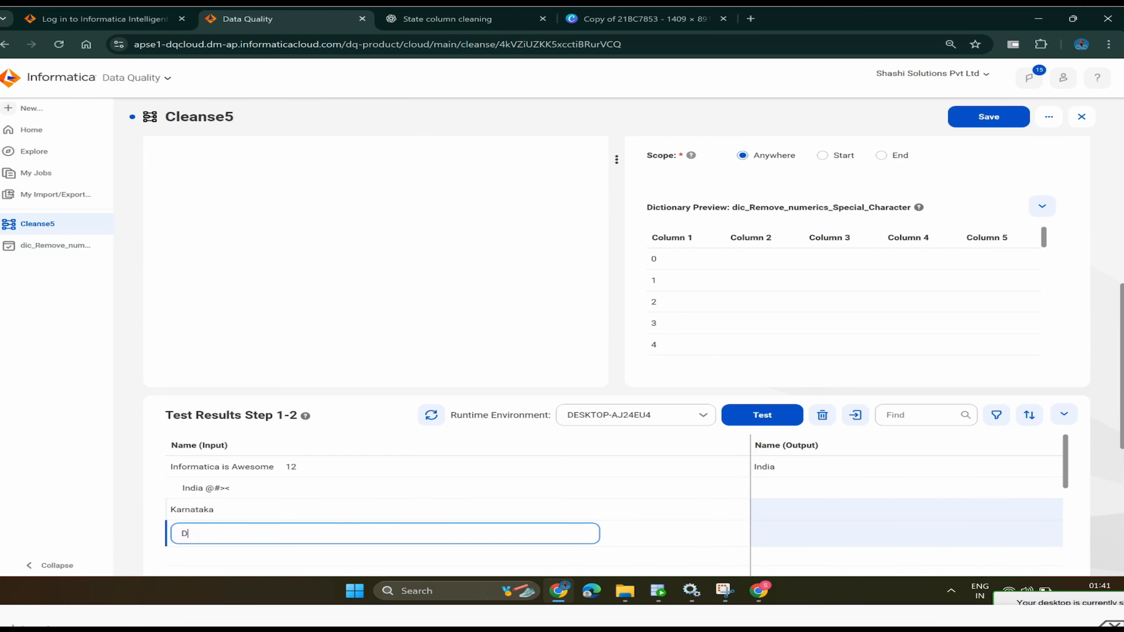
text(elhi 123)
key(Left)
key(Left)
key(Left)
key(Left)
key(Left)
key(Left)
text(!@)
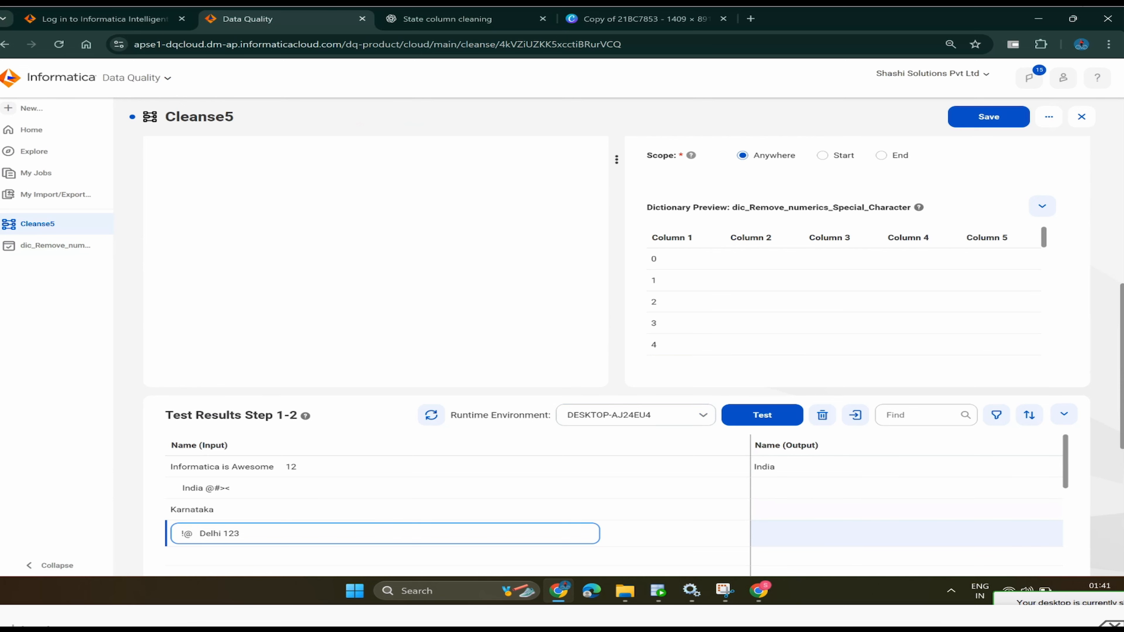
- Run the Step 1-2 test and review the outputs: Informatica is Awesome, India, Karnataka, Delhi
click(762, 415)
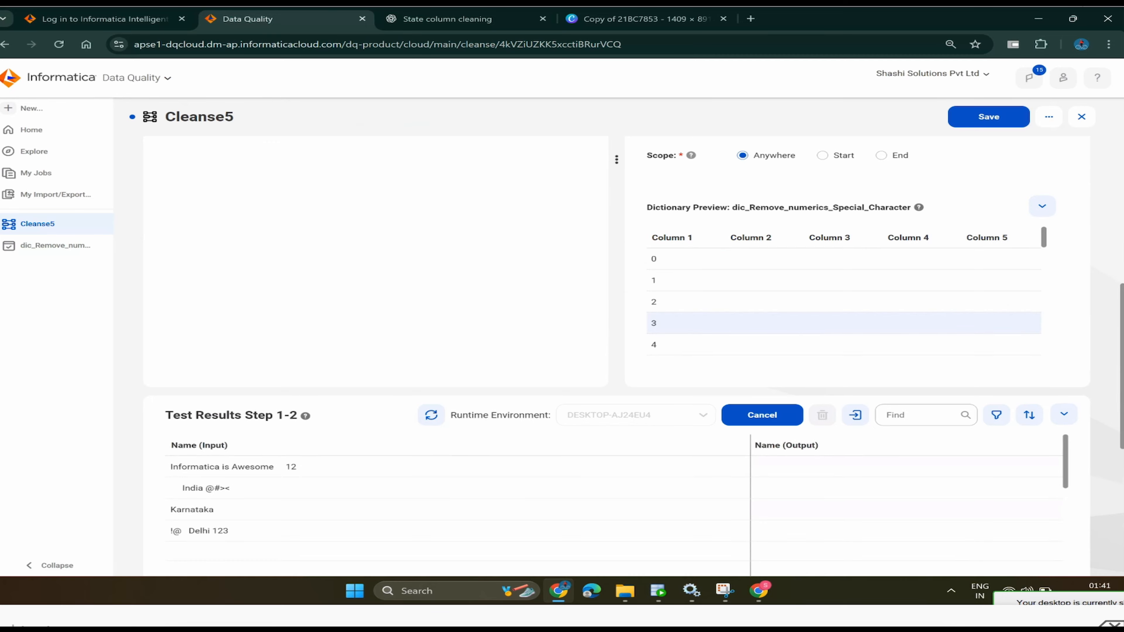
scroll(844, 306, down, 5)
scroll(844, 310, down, 3)
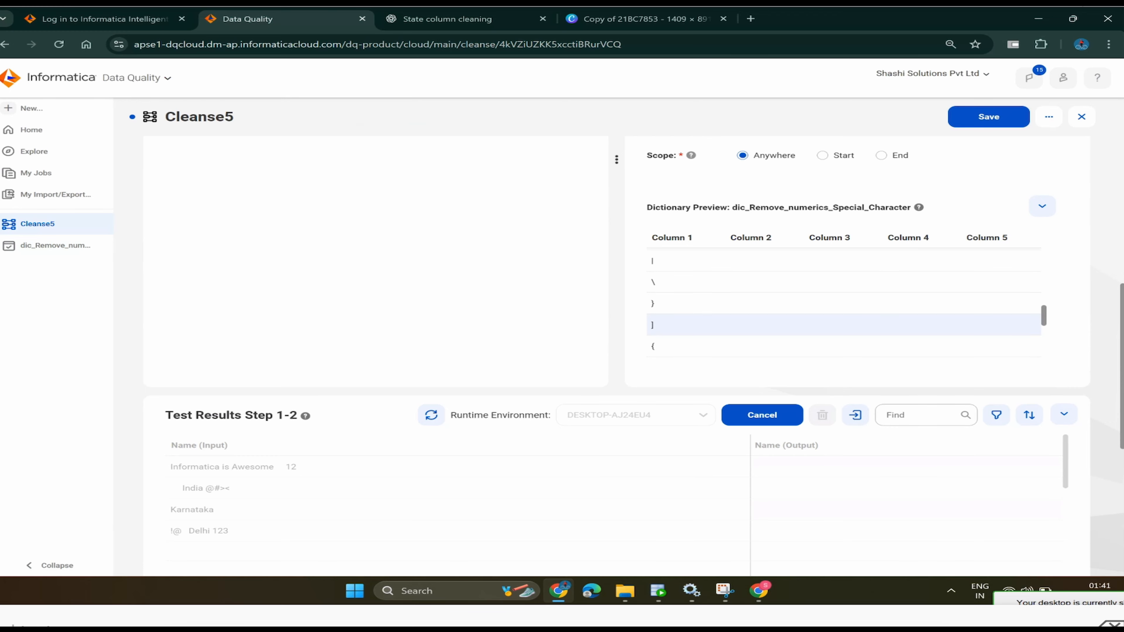
scroll(844, 310, down, 1)
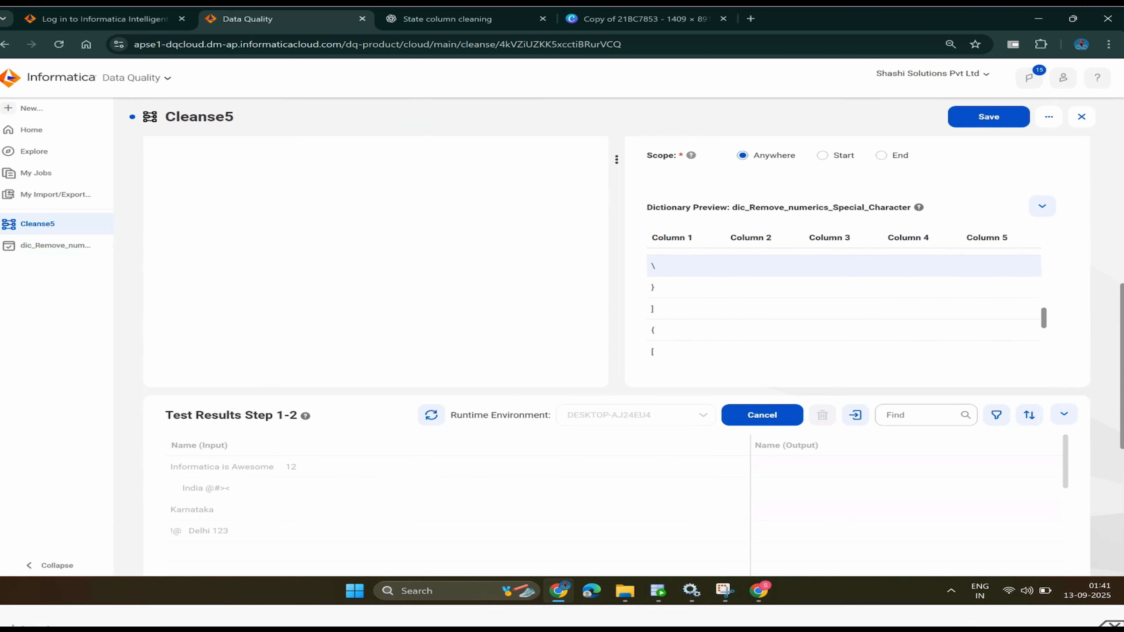
scroll(844, 310, down, 3)
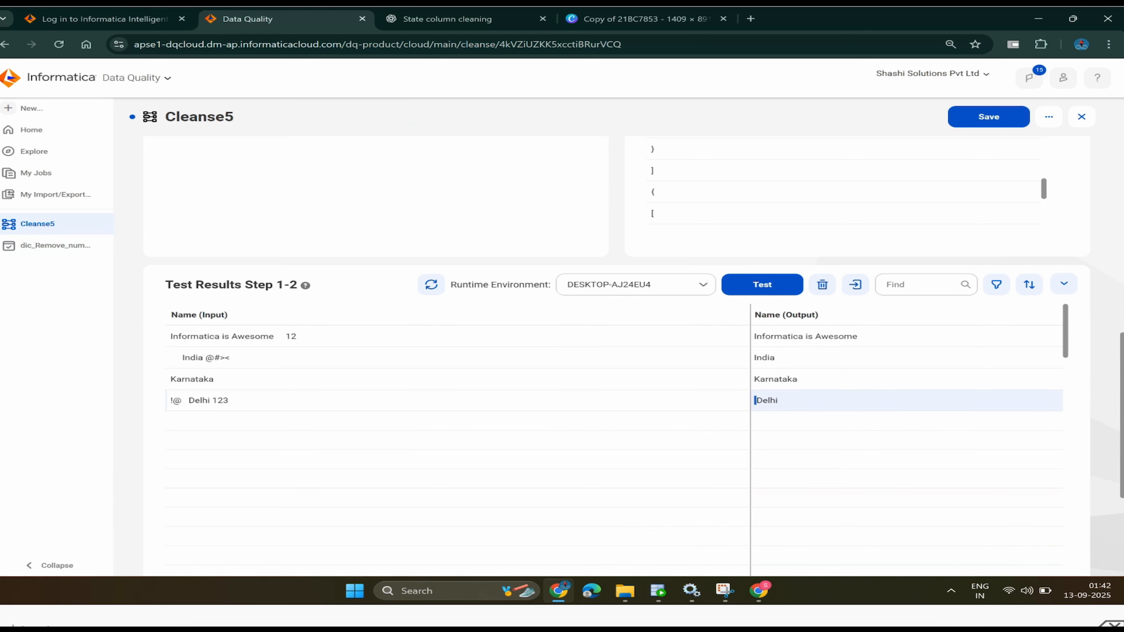
scroll(614, 354, up, 10)
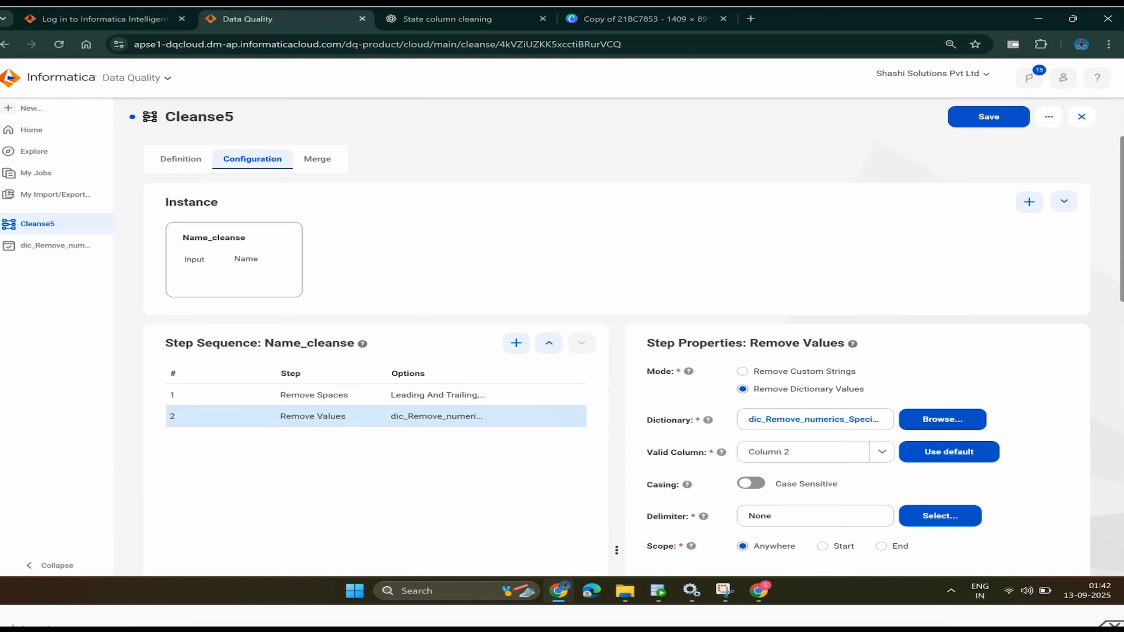
scroll(615, 355, down, 10)
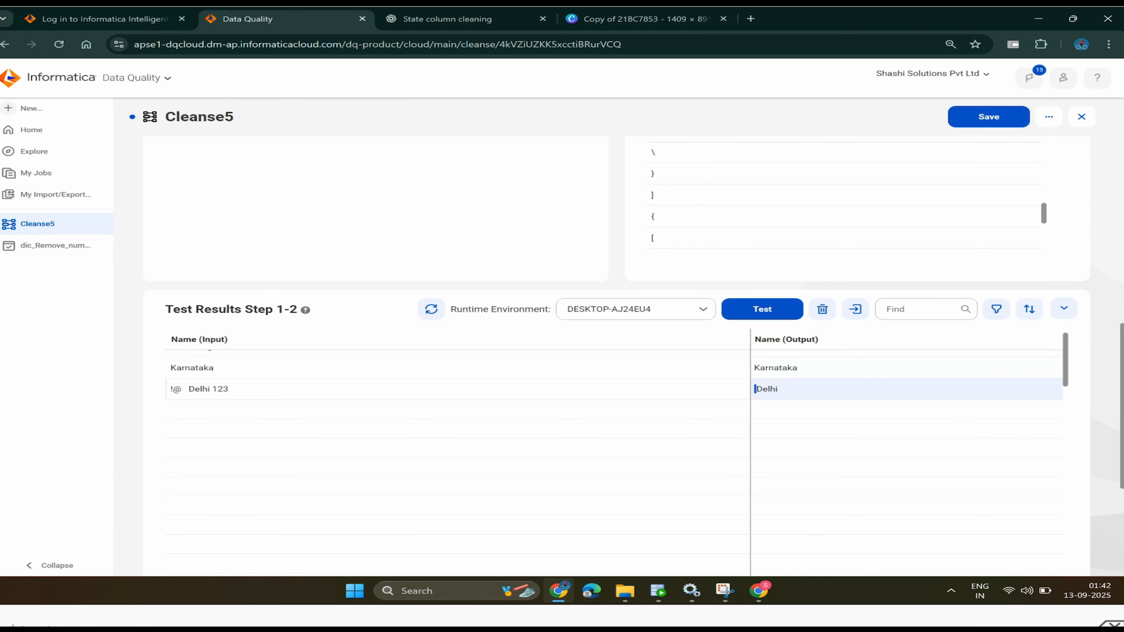
scroll(615, 443, up, 2)
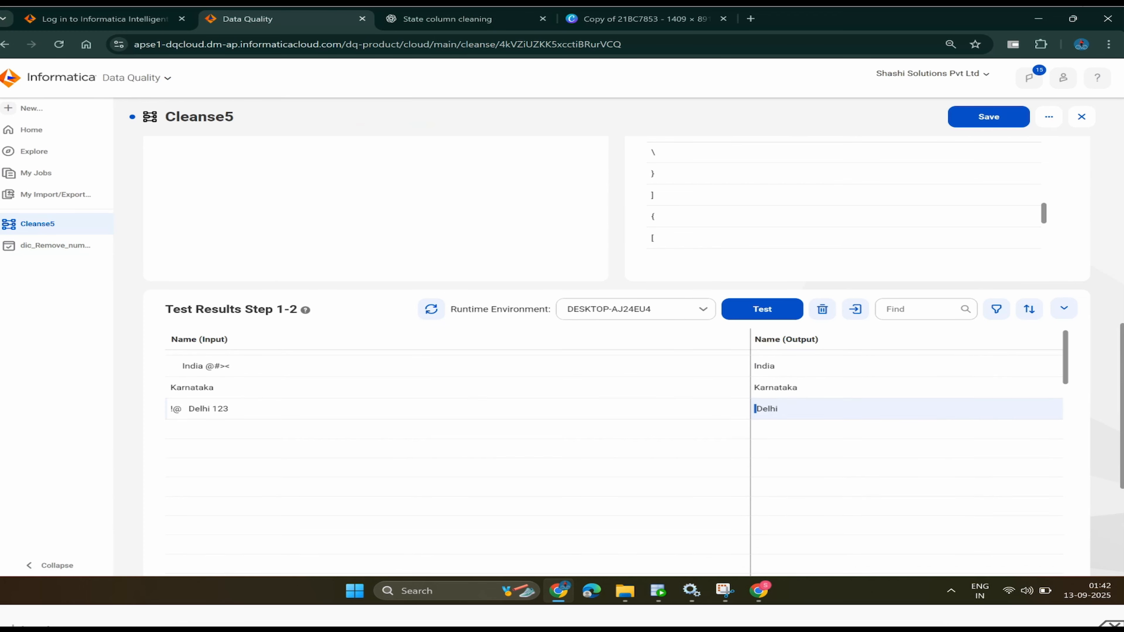
scroll(755, 425, up, 7)
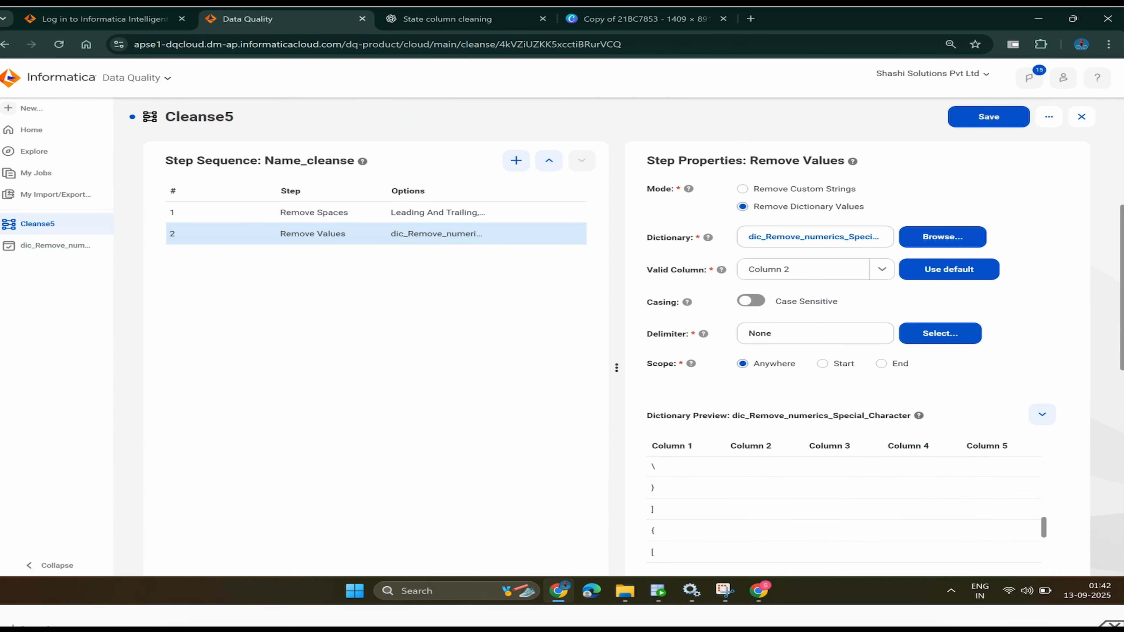
scroll(755, 431, down, 7)
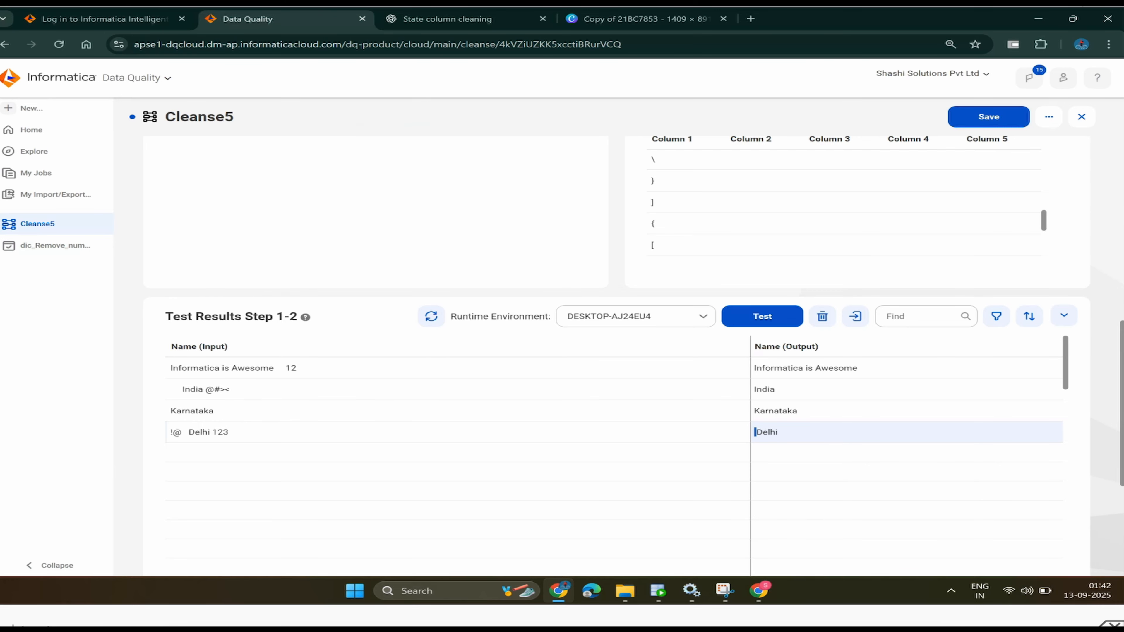
scroll(755, 431, up, 4)
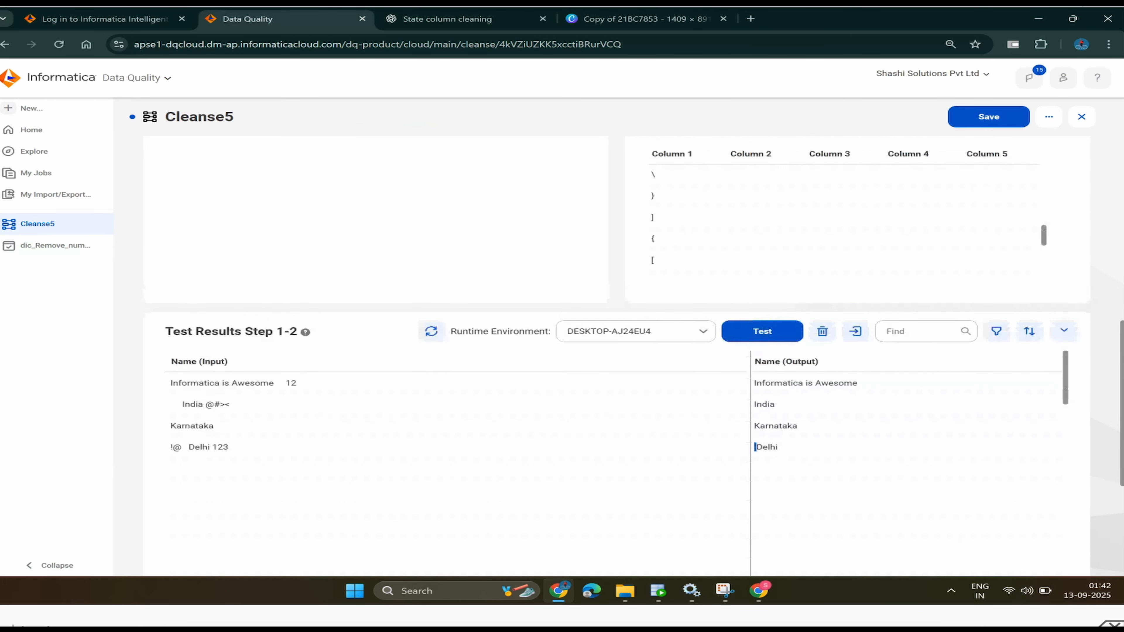
scroll(755, 431, up, 3)
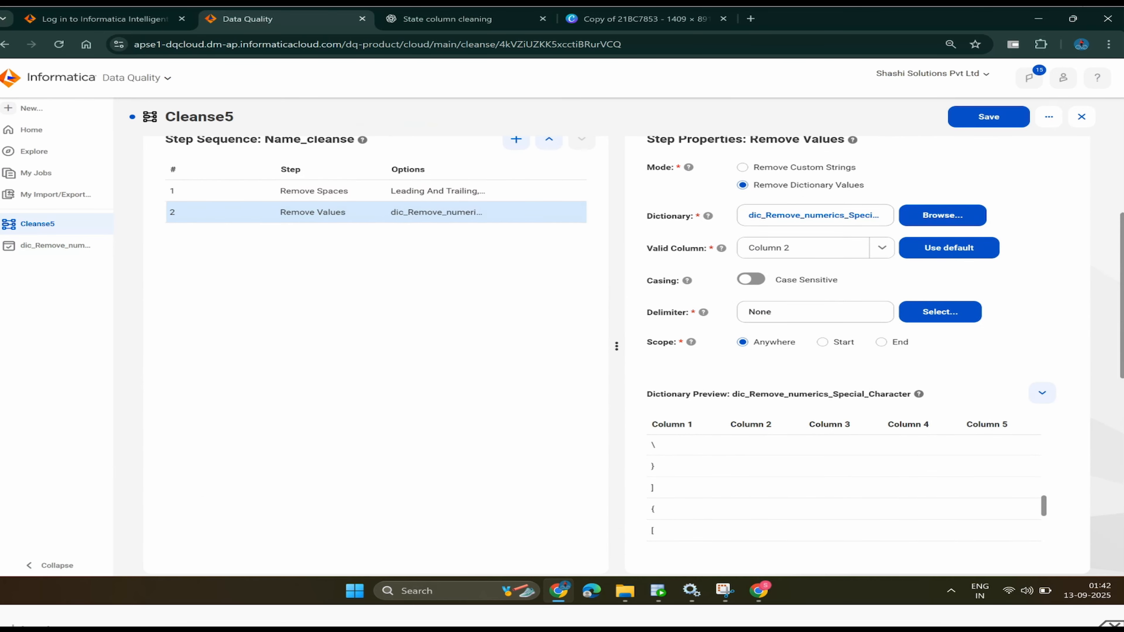
- Move Remove Values ahead of Remove Spaces and save Cleanse5
click(549, 139)
scroll(632, 354, down, 1)
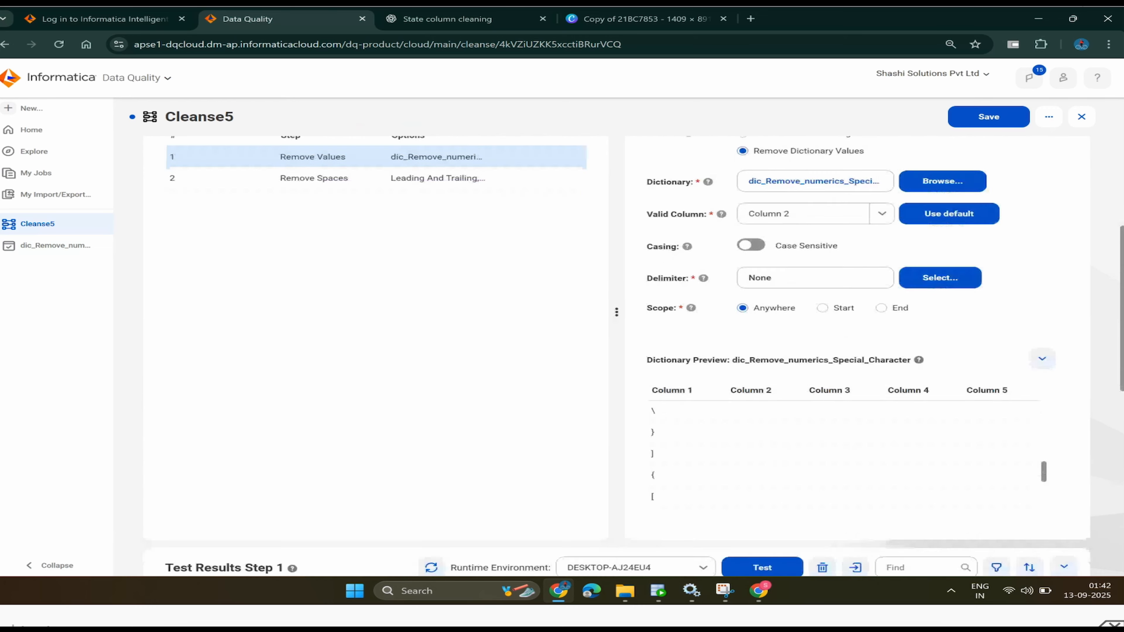
key(ctrl+s)
scroll(843, 443, down, 1)
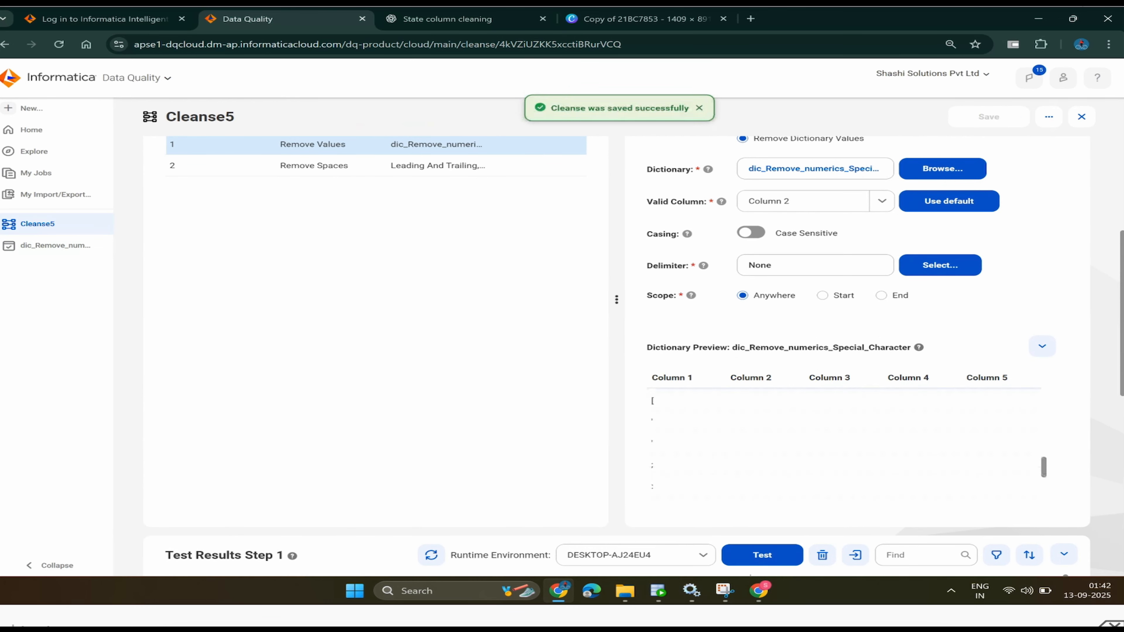
scroll(843, 443, down, 5)
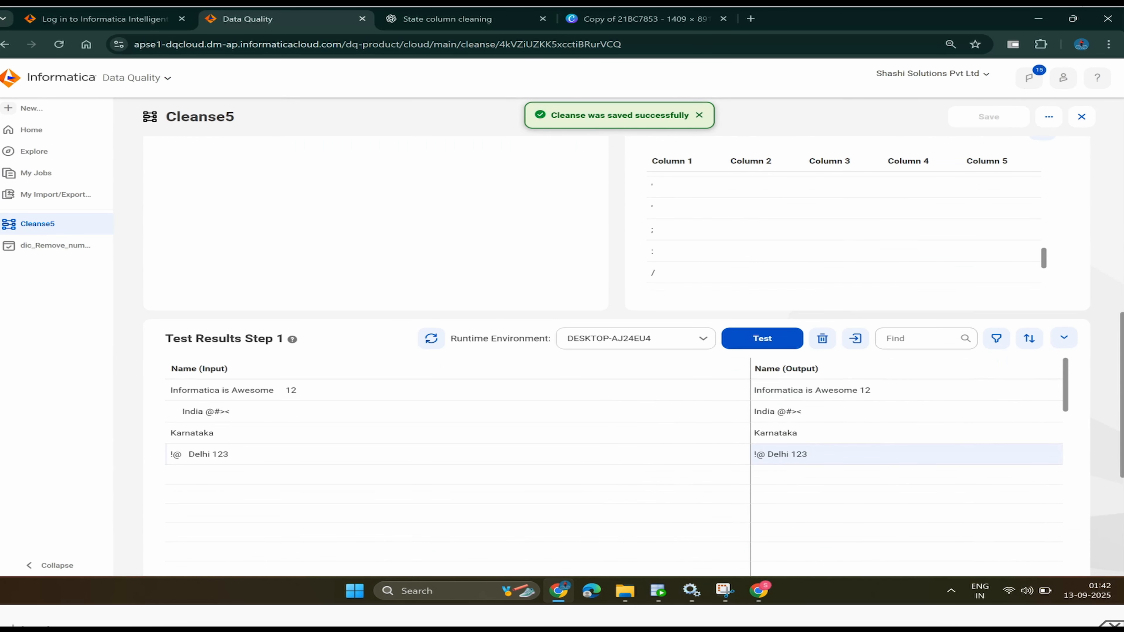
- Rerun the tests with the reordered steps, including Step 1 on the sample names
click(762, 339)
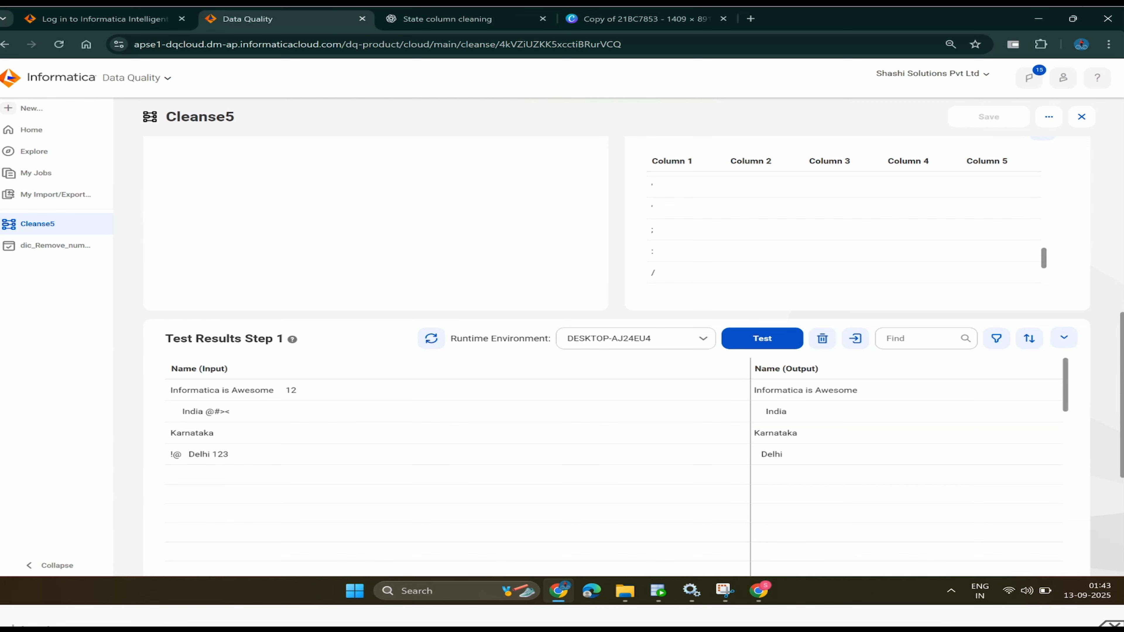
scroll(619, 336, up, 1)
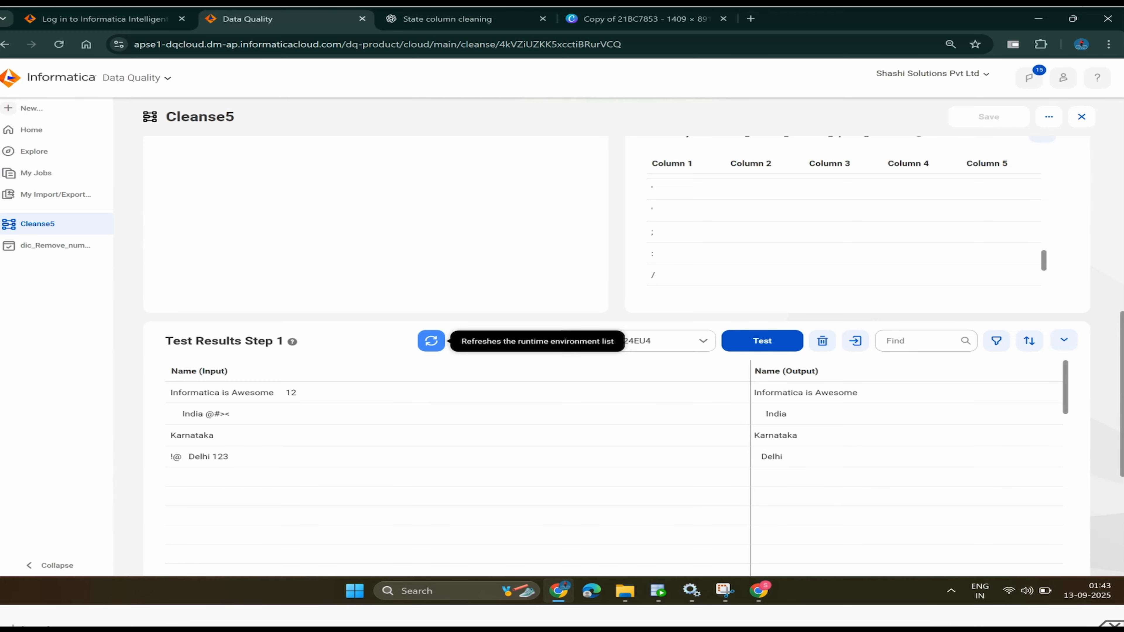
scroll(432, 341, up, 4)
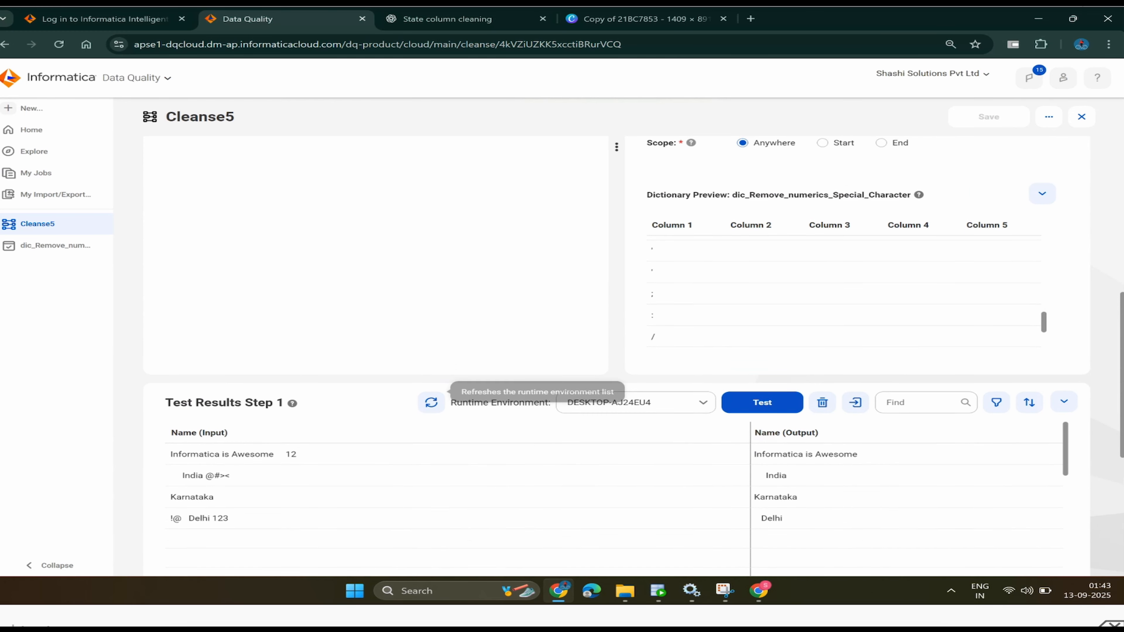
scroll(432, 341, up, 4)
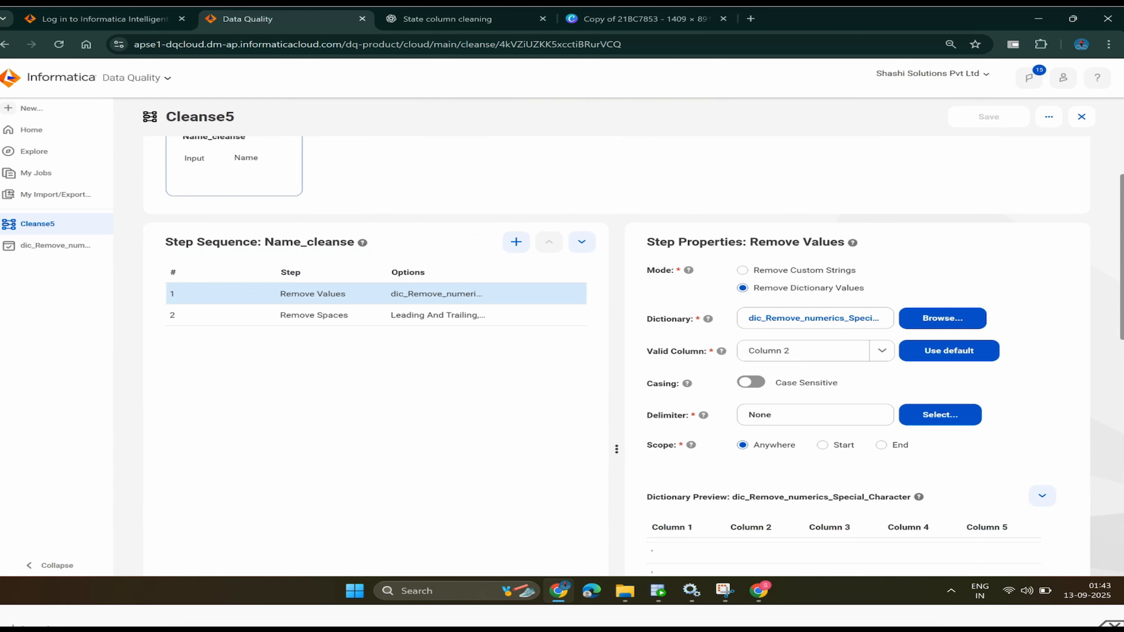
scroll(530, 310, down, 6)
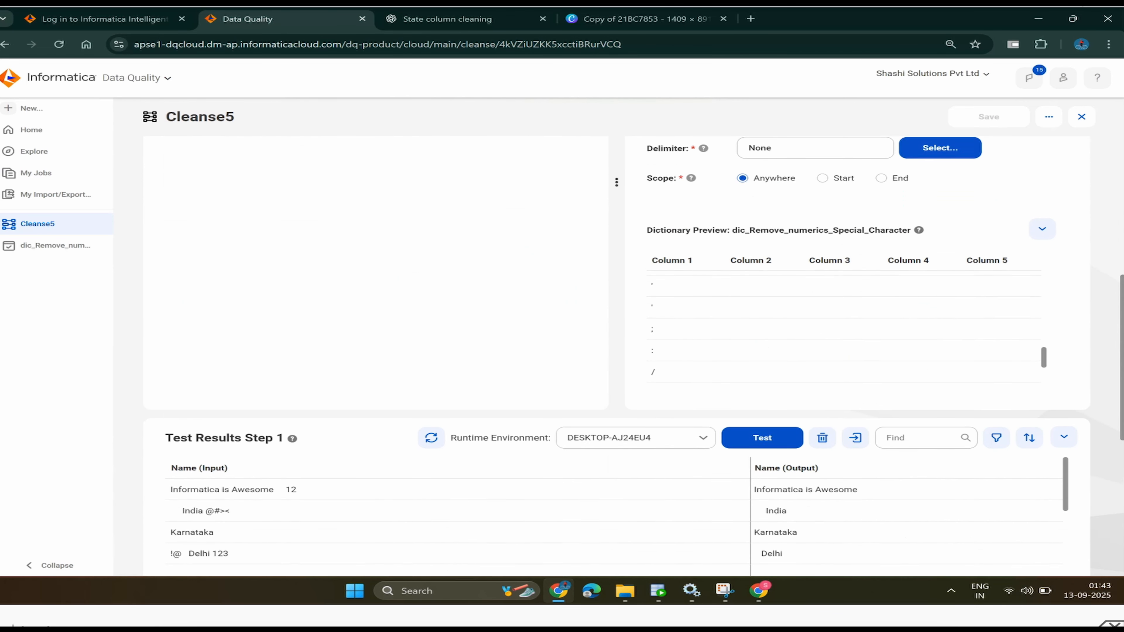
scroll(531, 310, down, 1)
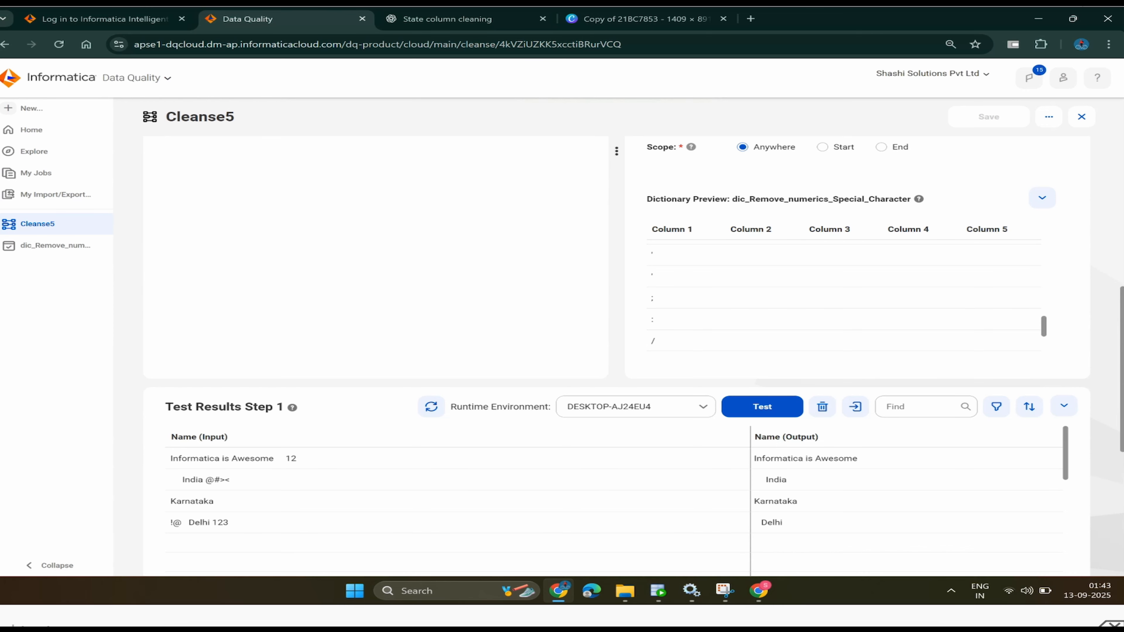
scroll(531, 310, up, 4)
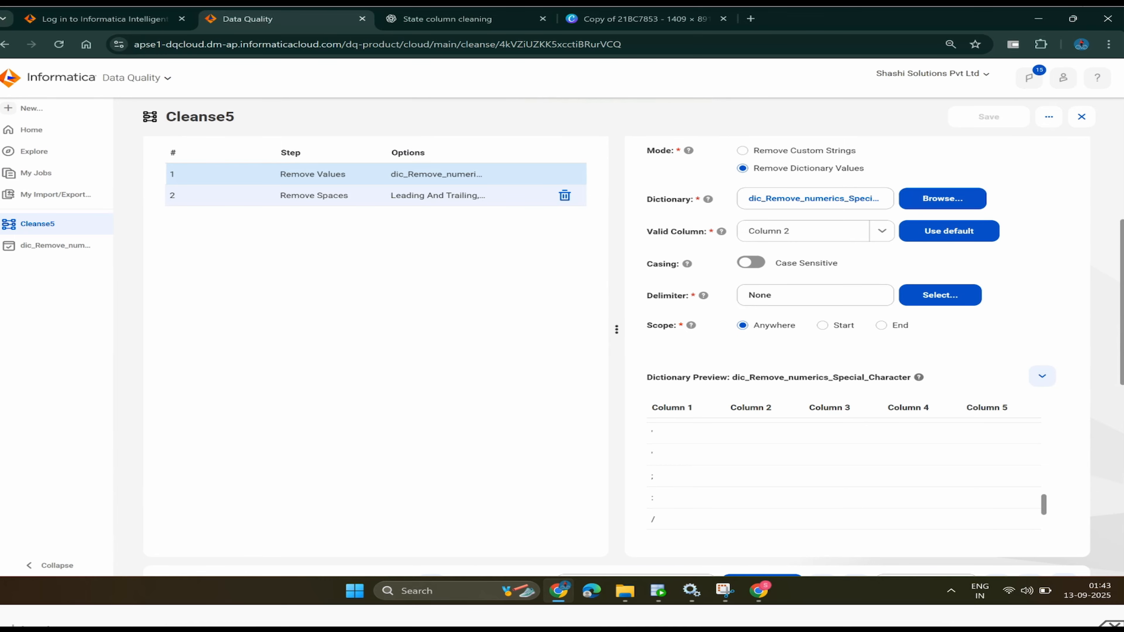
scroll(619, 310, down, 6)
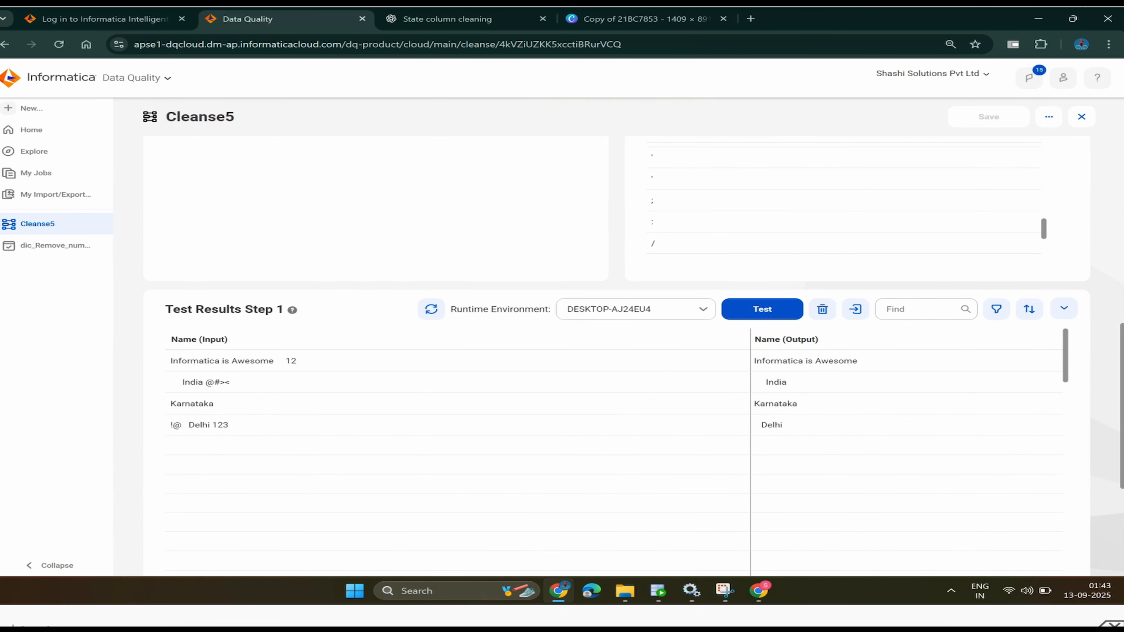
click(761, 309)
scroll(619, 354, up, 10)
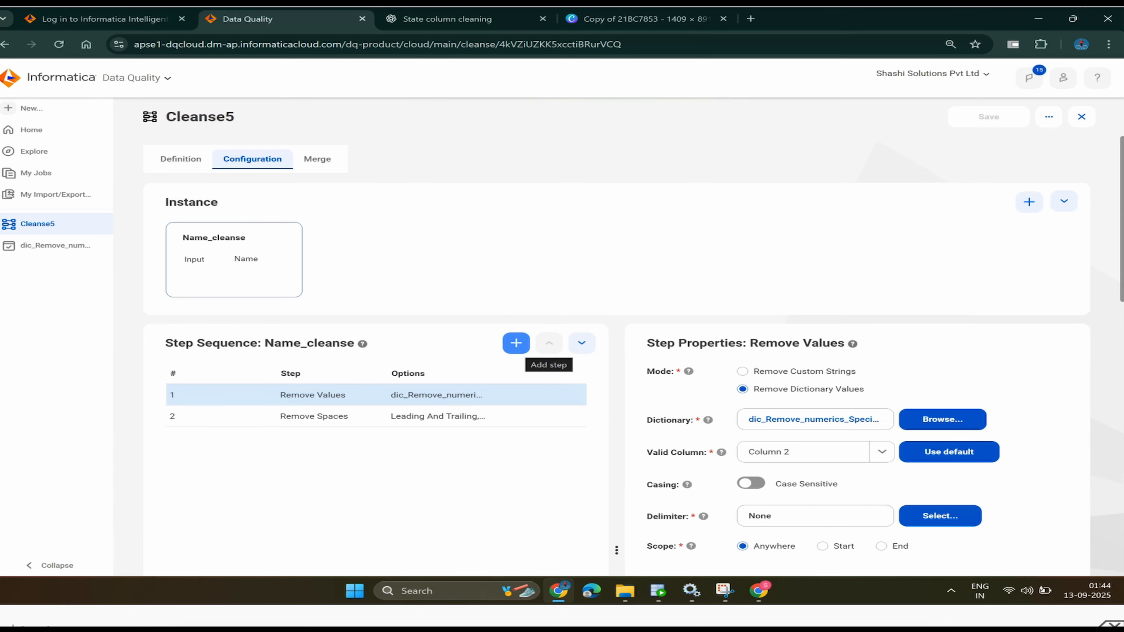
- Move Remove Values back below Remove Spaces, save Cleanse5, and review the Step 1-2 results
click(516, 343)
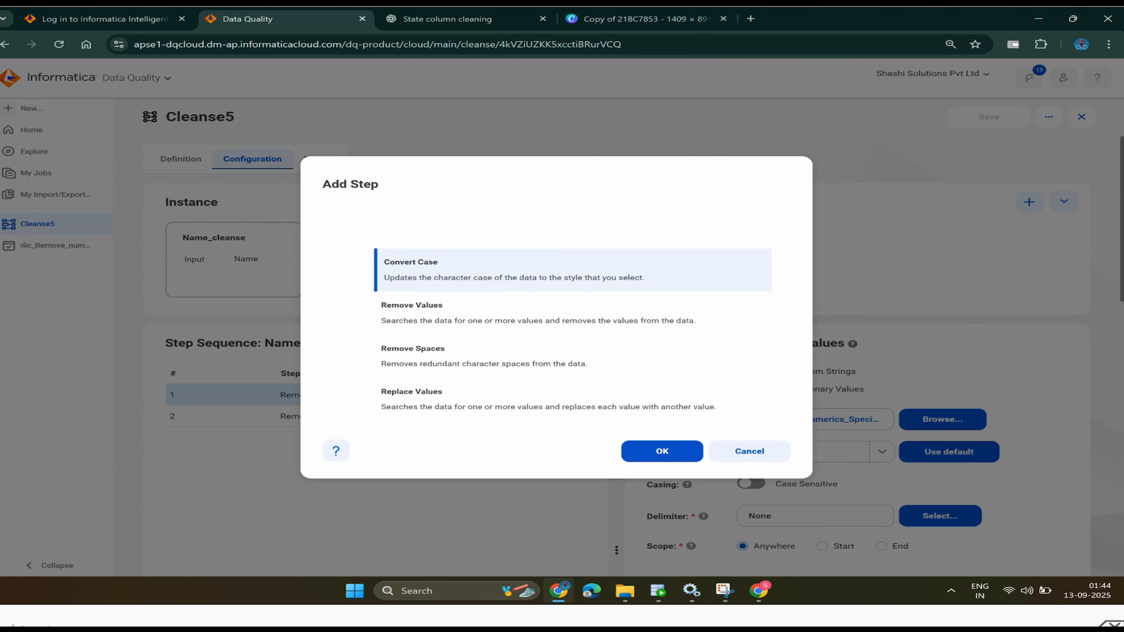
click(749, 451)
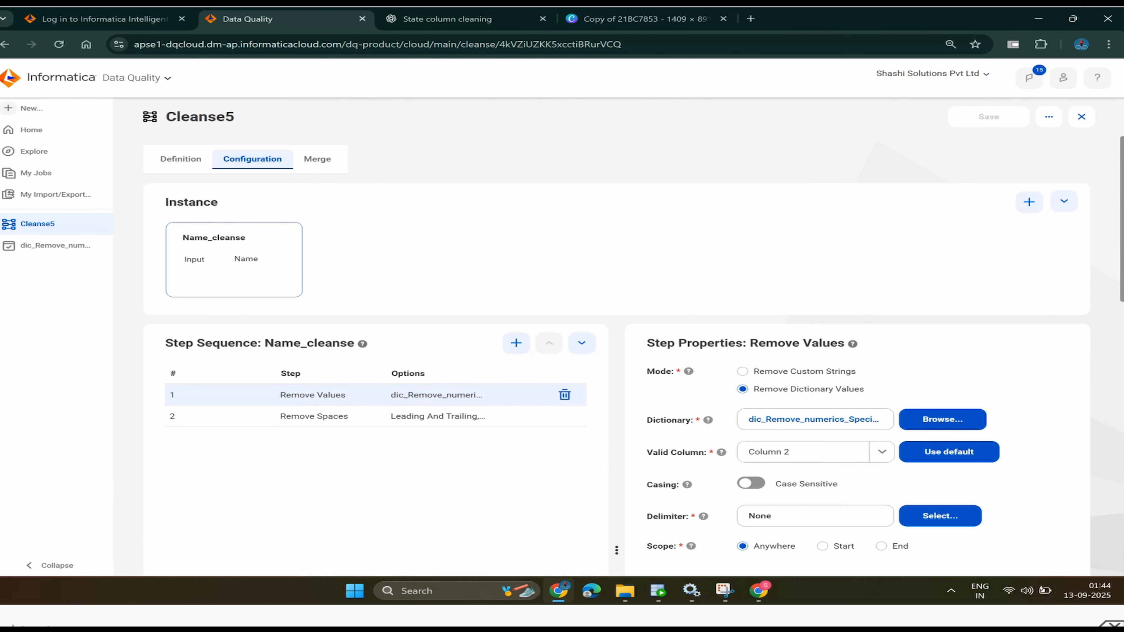
click(581, 342)
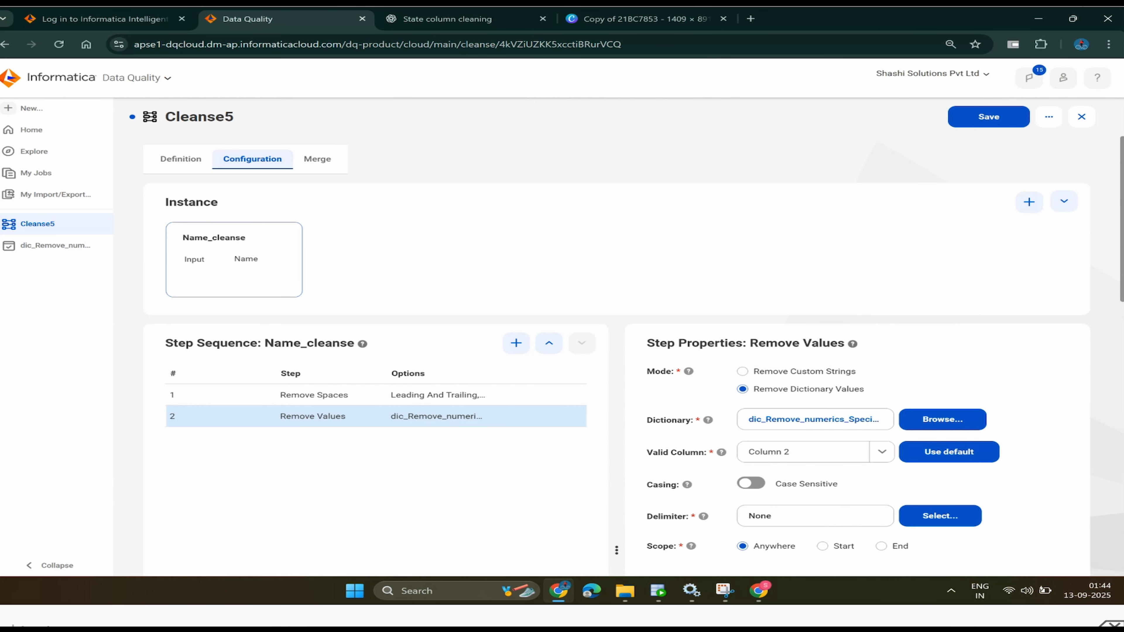
key(ctrl+s)
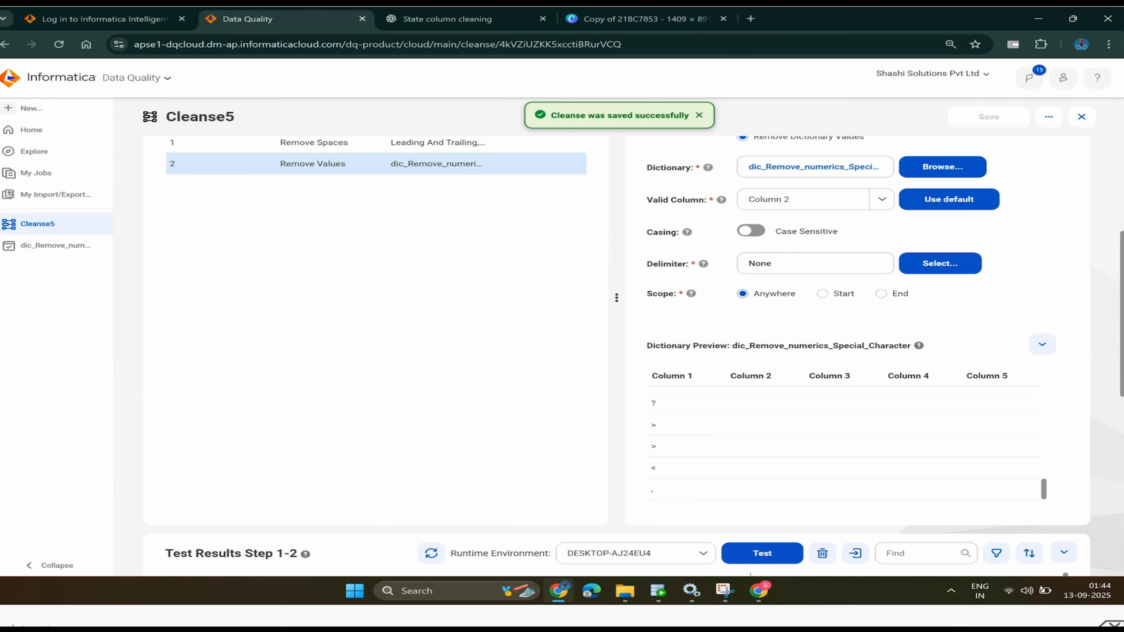
scroll(634, 357, down, 2)
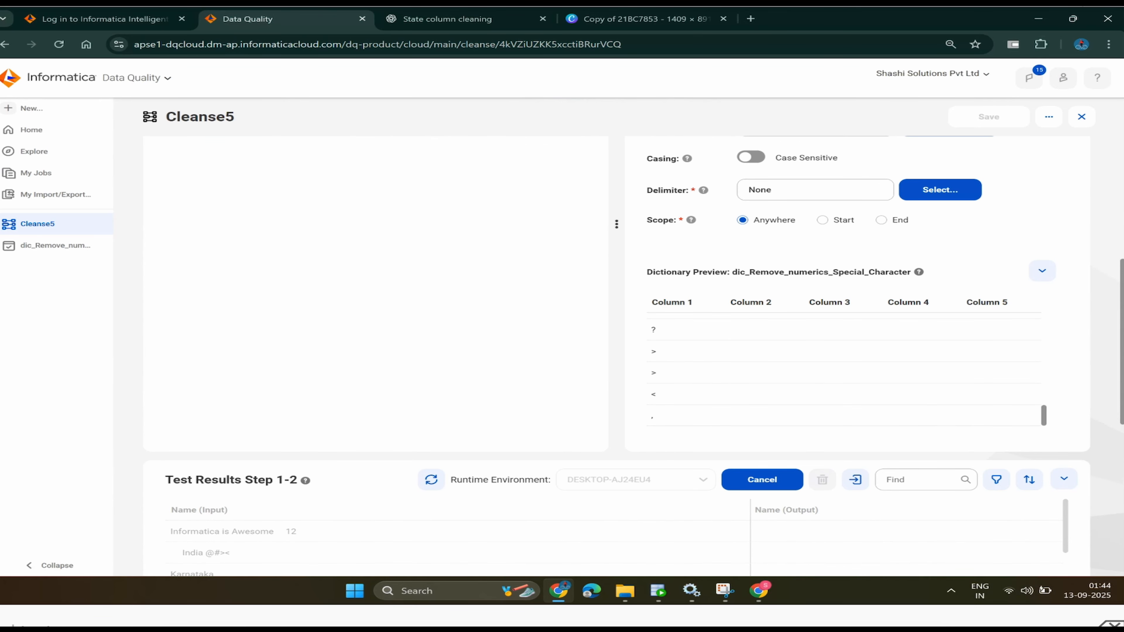
scroll(634, 356, down, 2)
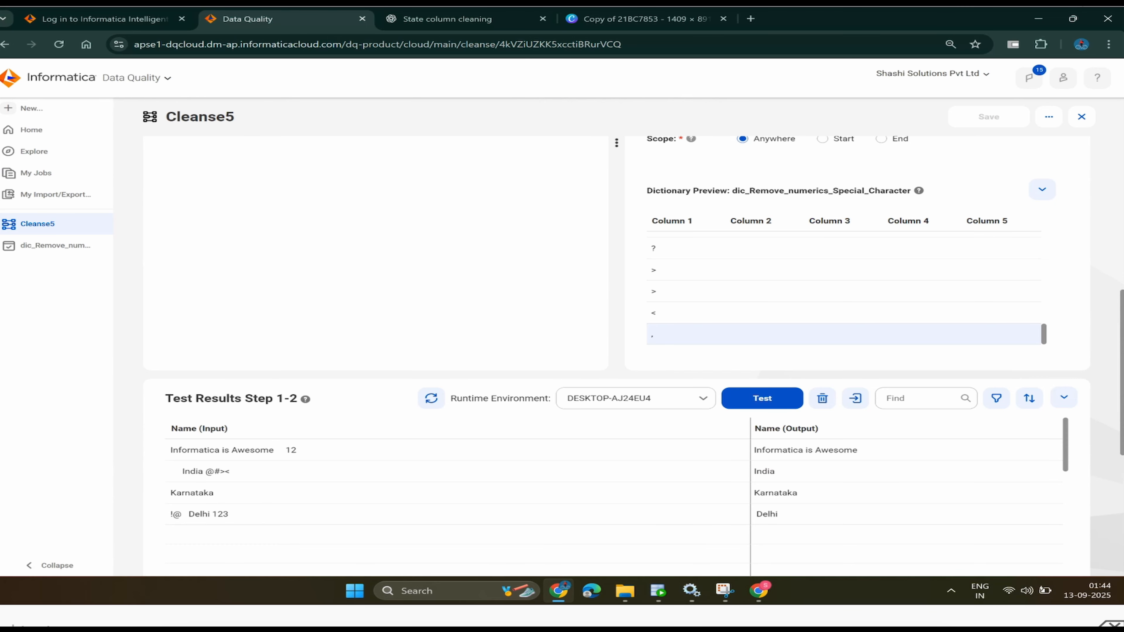
scroll(615, 354, up, 6)
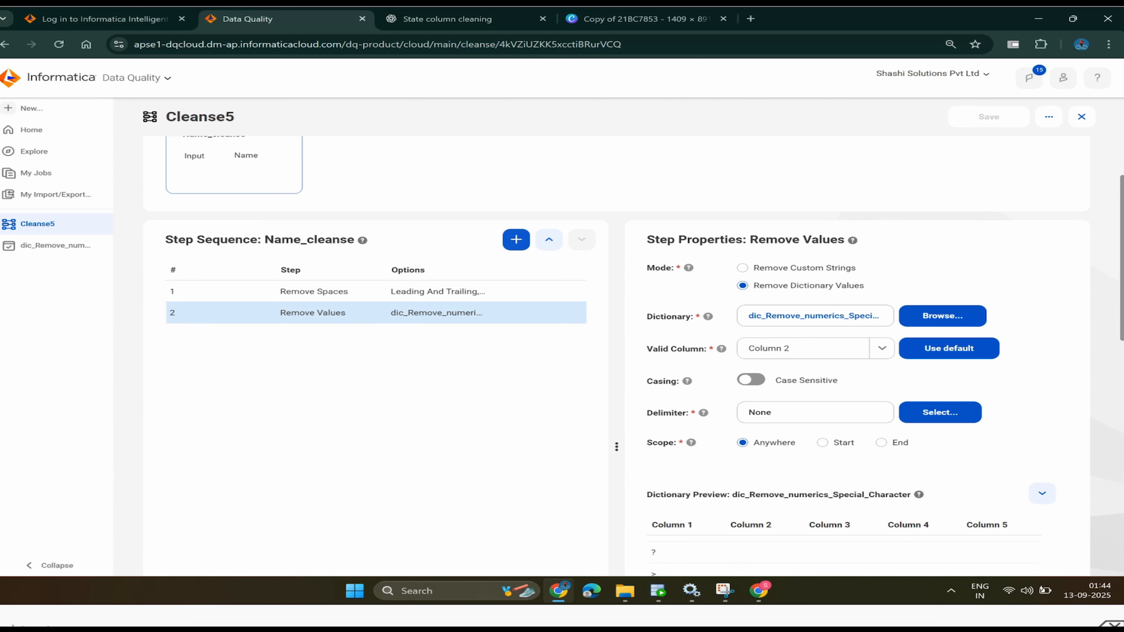
- Add Convert Case as step 3 of Name_cleanse with letter case set to Title Case
click(516, 239)
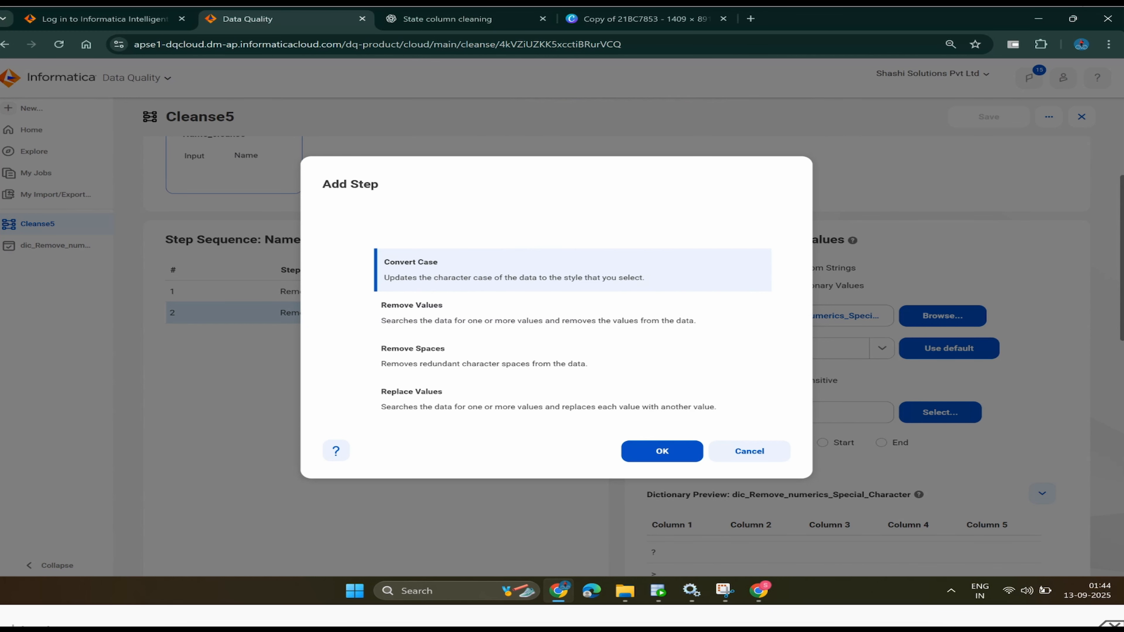
click(662, 451)
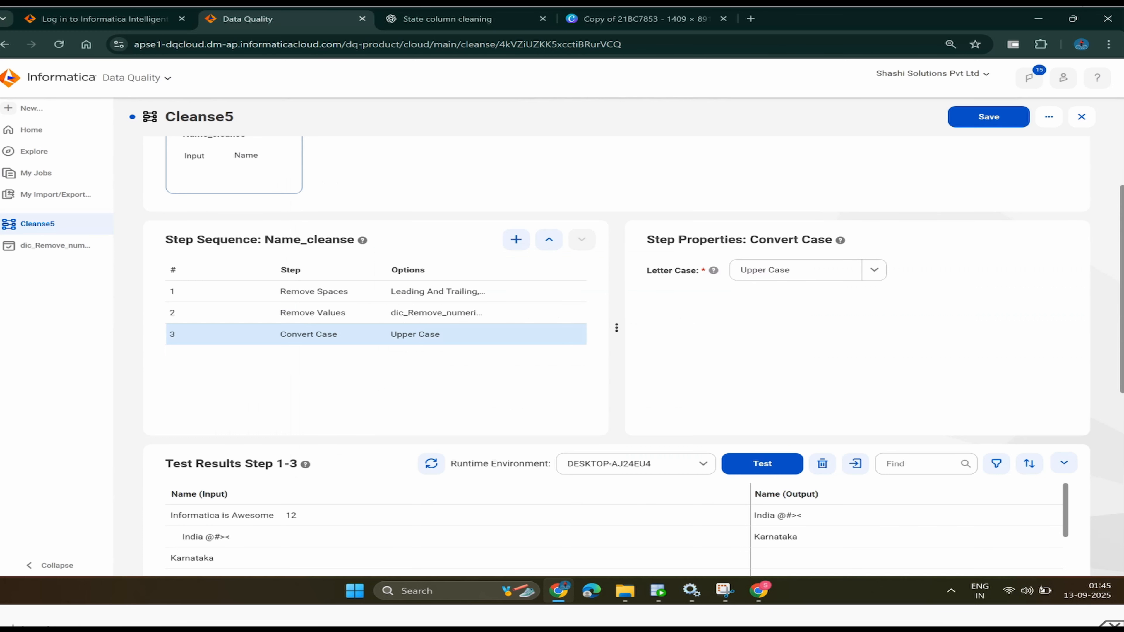
click(874, 269)
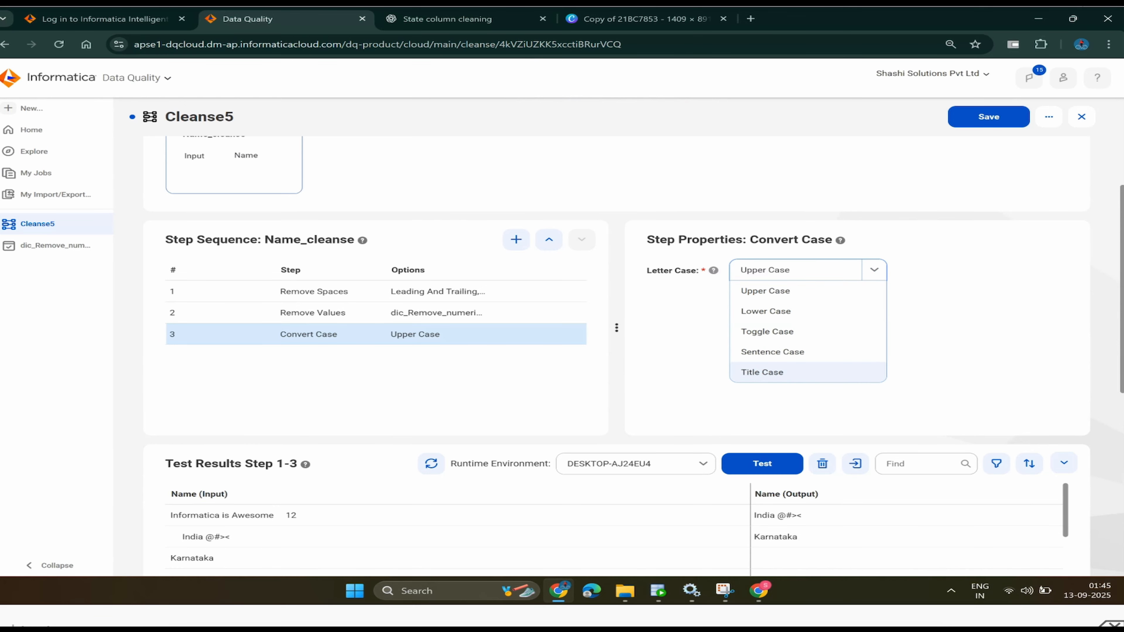
key(Return)
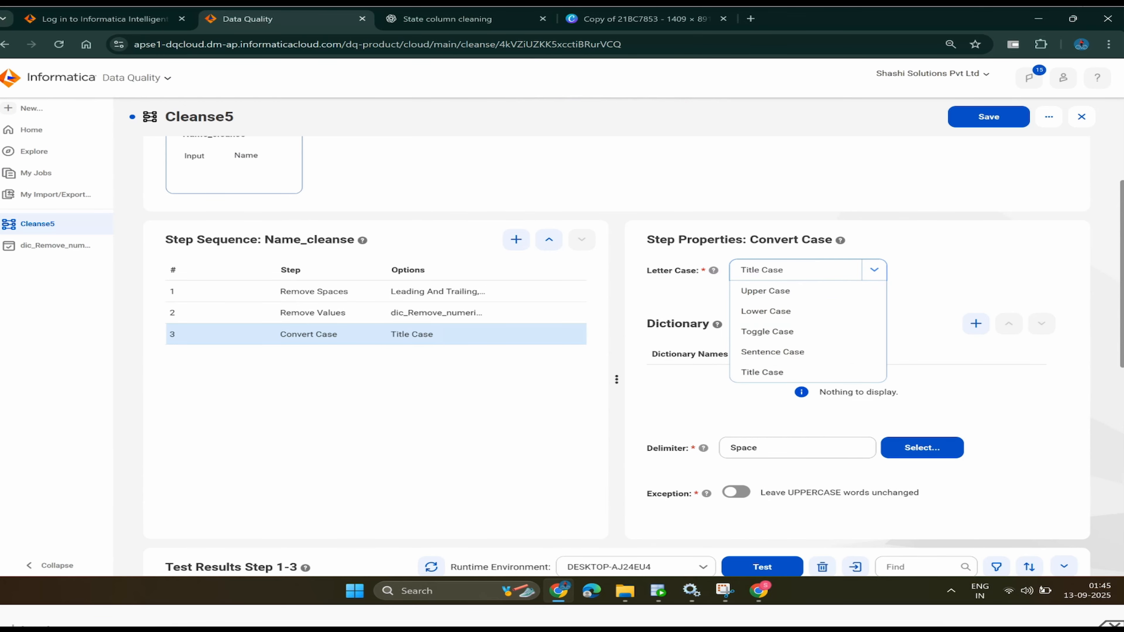
key(Down)
key(Down)
key(Down)
key(Down)
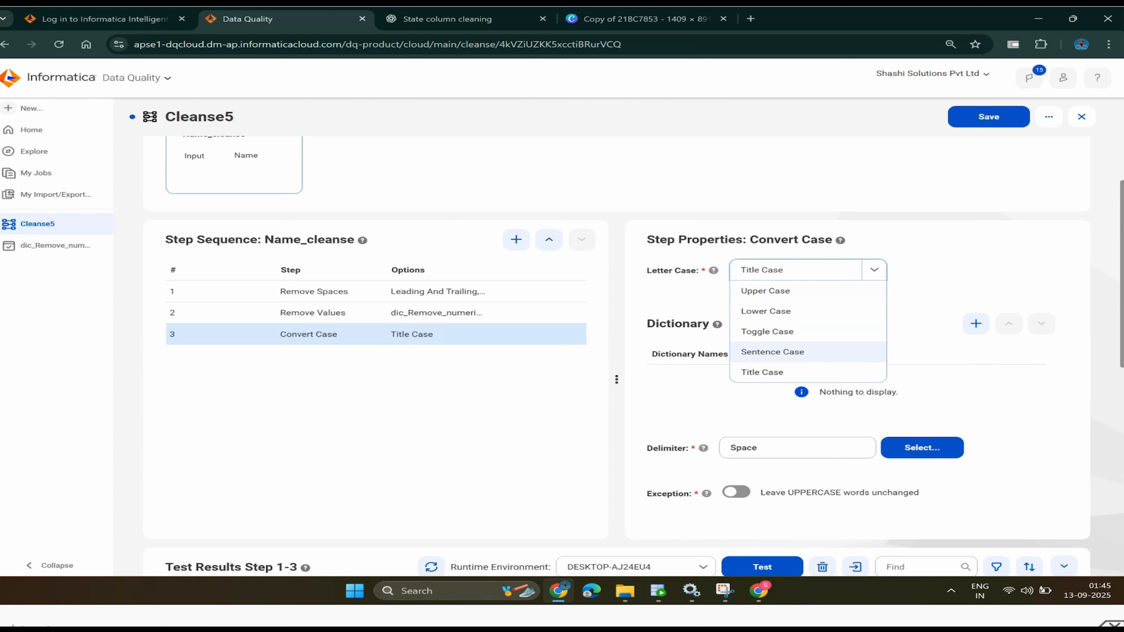
key(Down)
key(Down)
key(Escape)
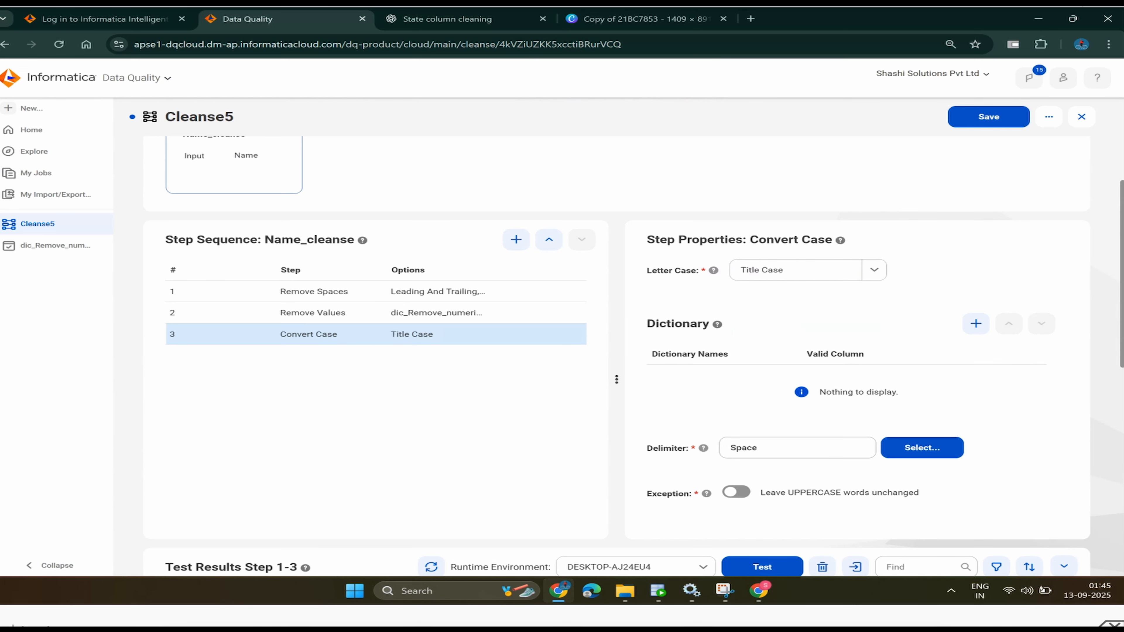
scroll(634, 354, down, 3)
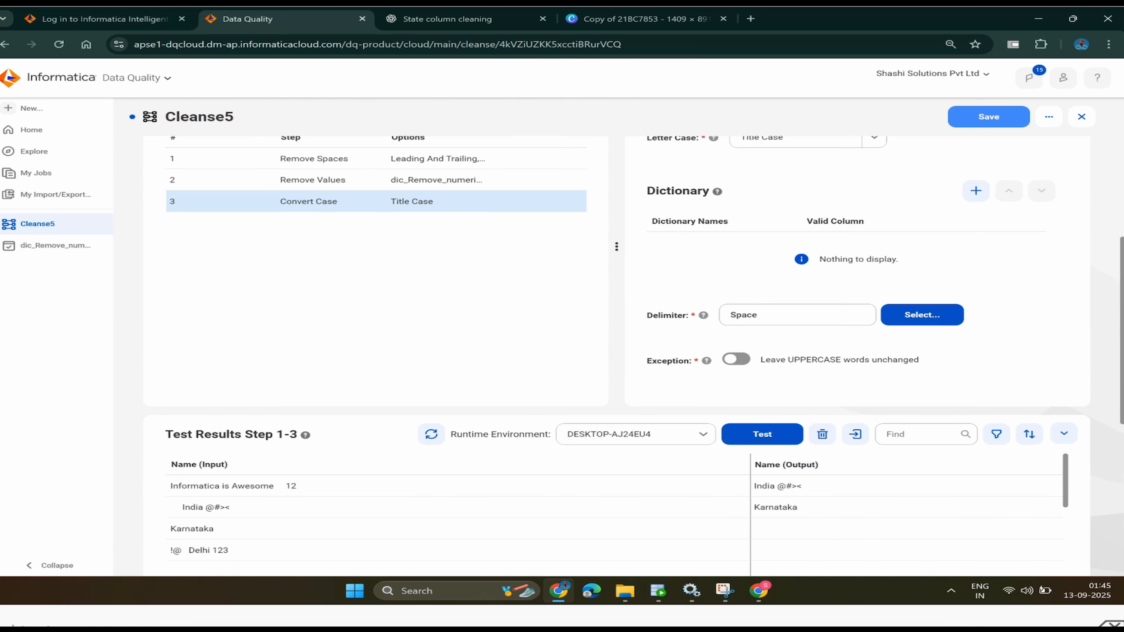
scroll(841, 354, down, 3)
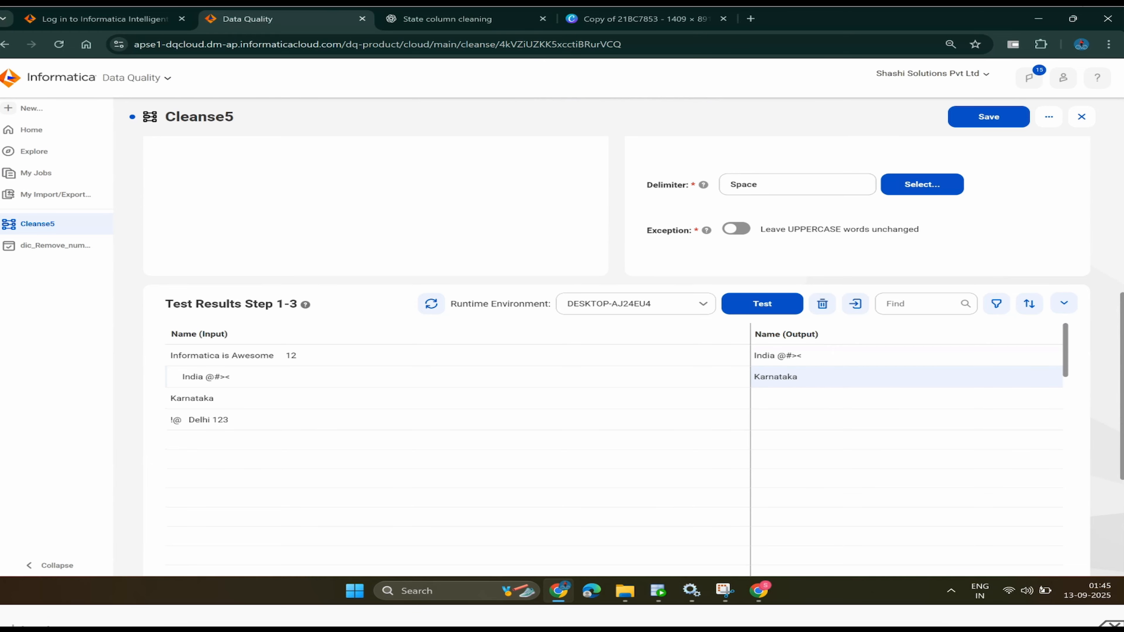
- Edit the sample inputs to 'india' and 'kArnataka' and rerun the test for title-case results
double_click(187, 377)
click(195, 379)
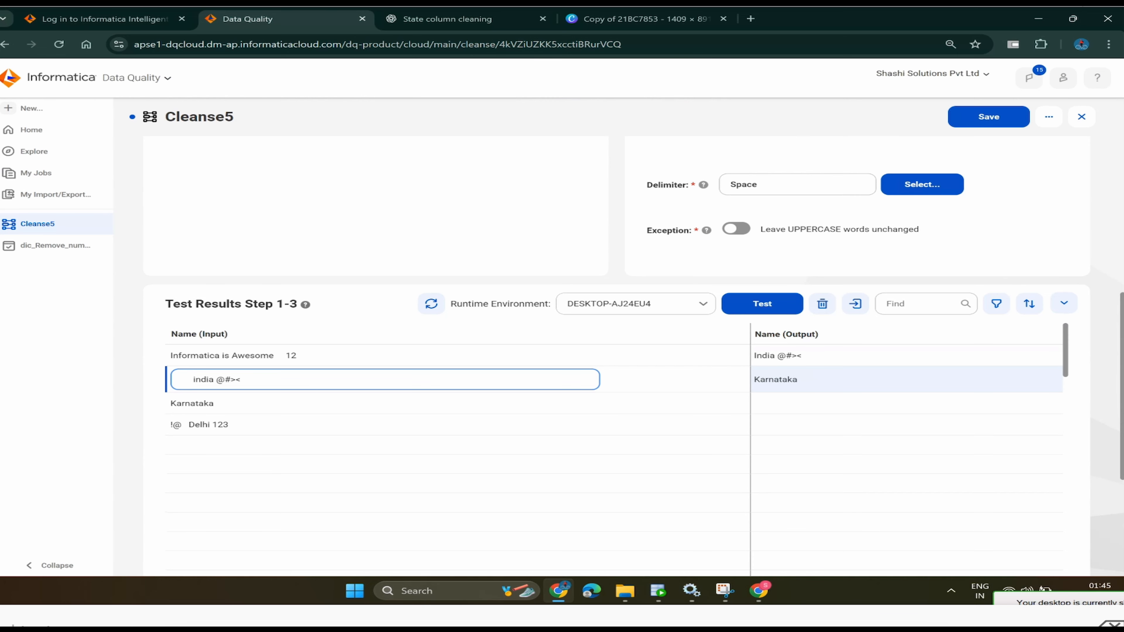
click(224, 403)
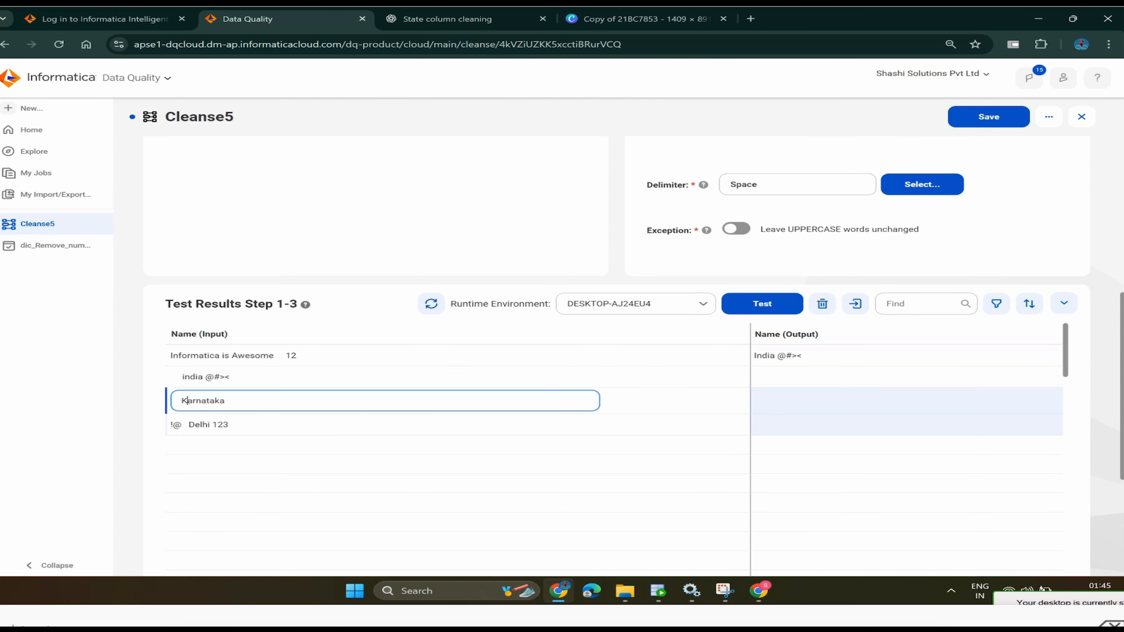
key(BackSpace)
text(kA)
key(Delete)
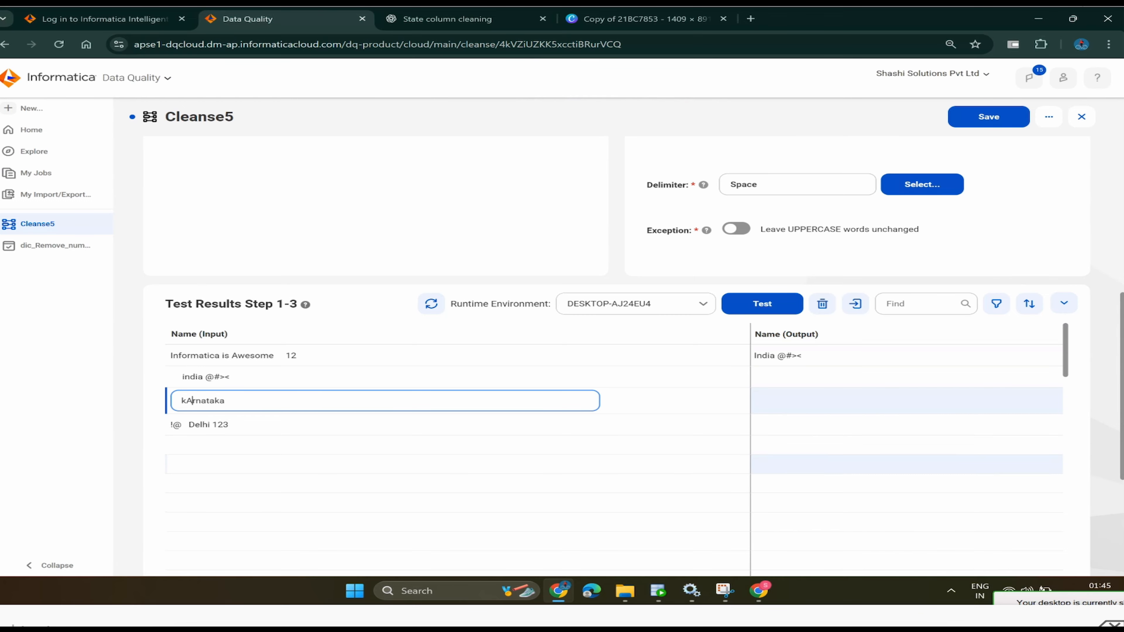
click(762, 303)
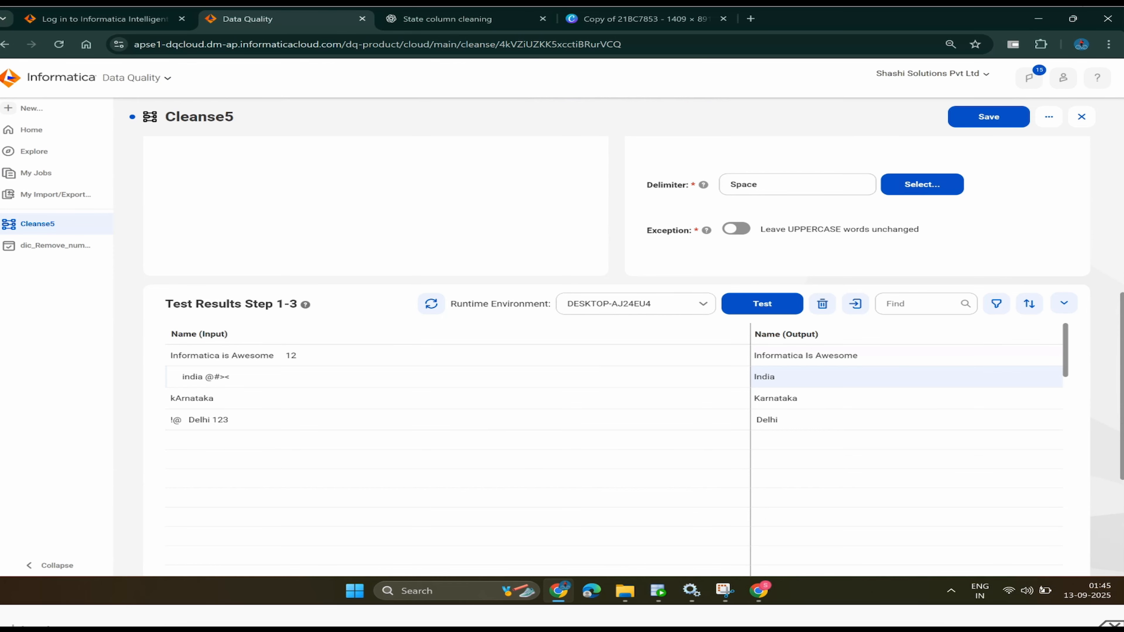
scroll(841, 377, up, 8)
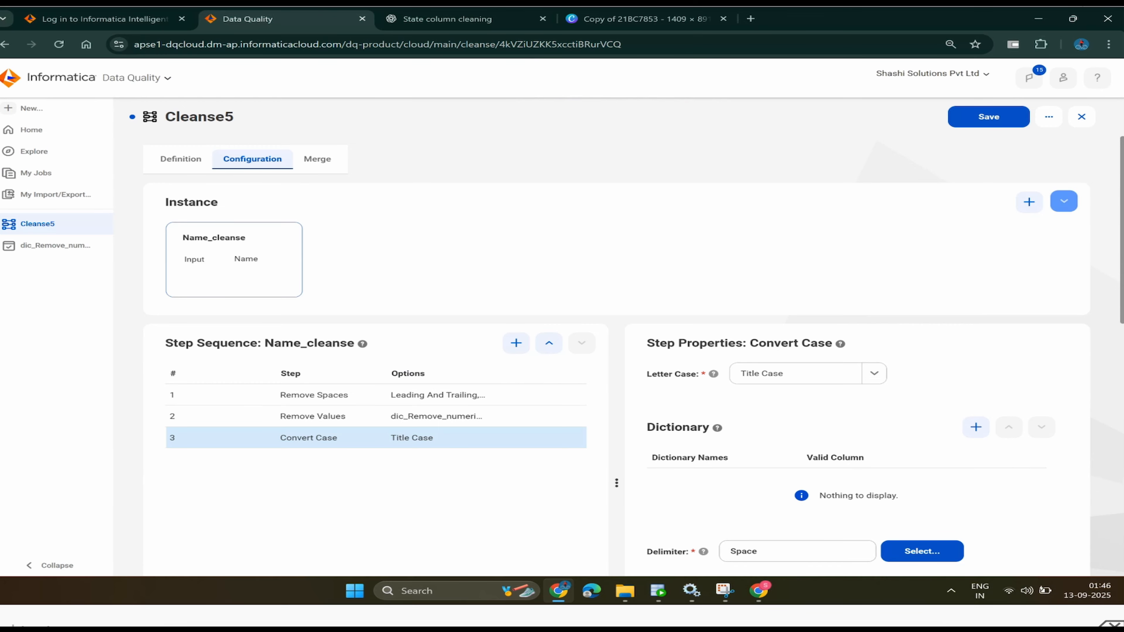
- Open the add-instance form, then check CONTACTS_TGT's raw rows in Oracle SQL Developer
click(1029, 202)
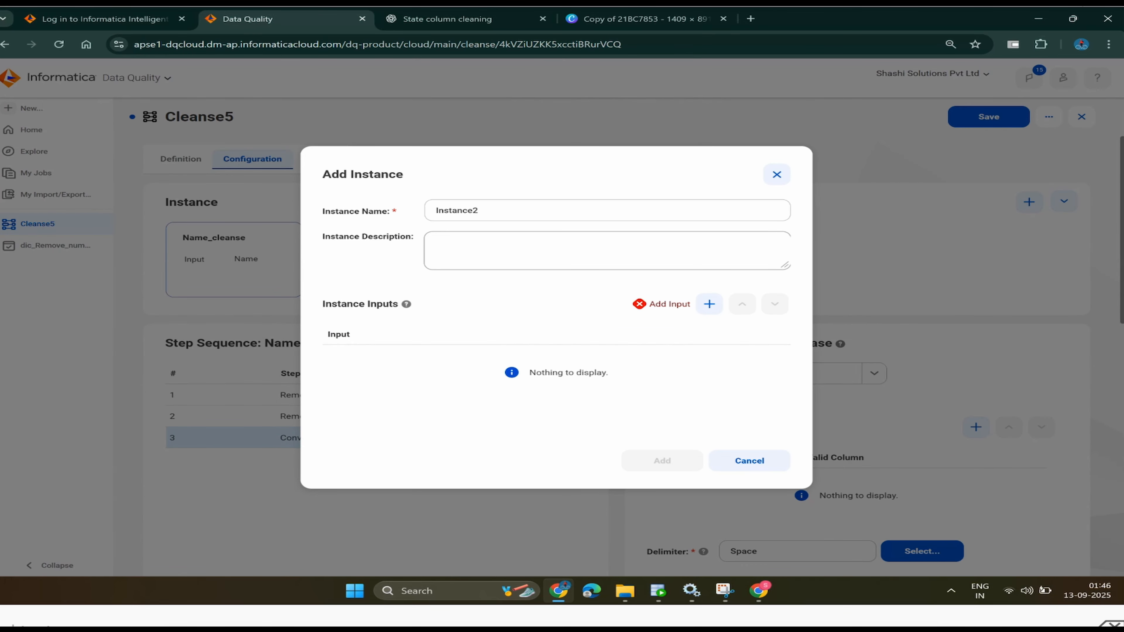
click(658, 591)
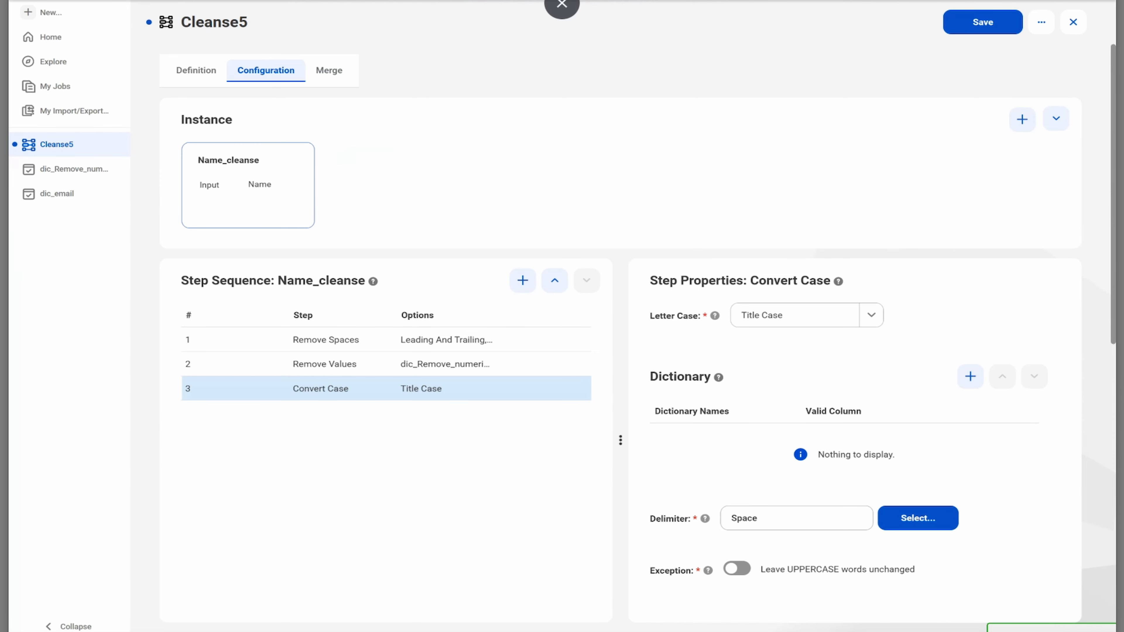
click(562, 8)
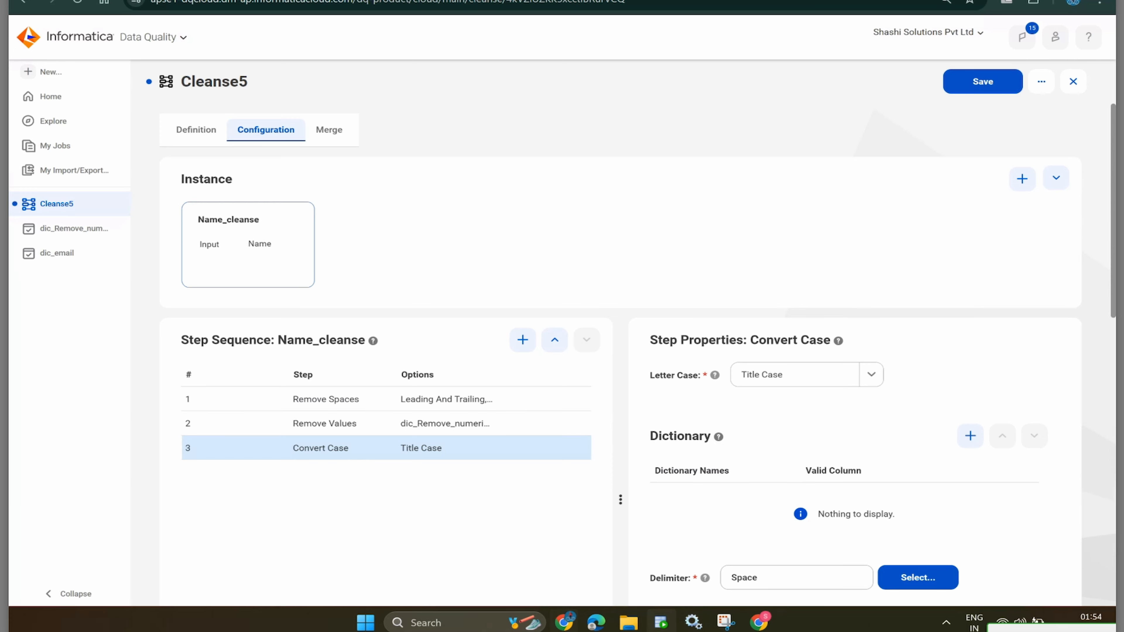
click(660, 622)
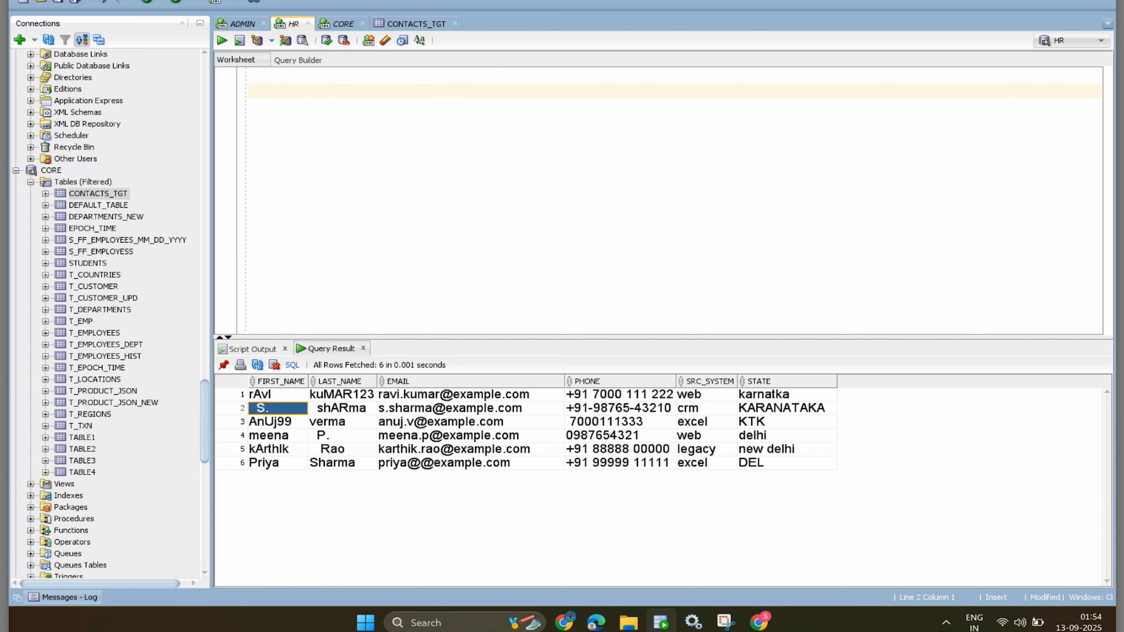
- Start a new instance named Email_Cleanse with description 'standerdise the email field'
key(alt+Tab)
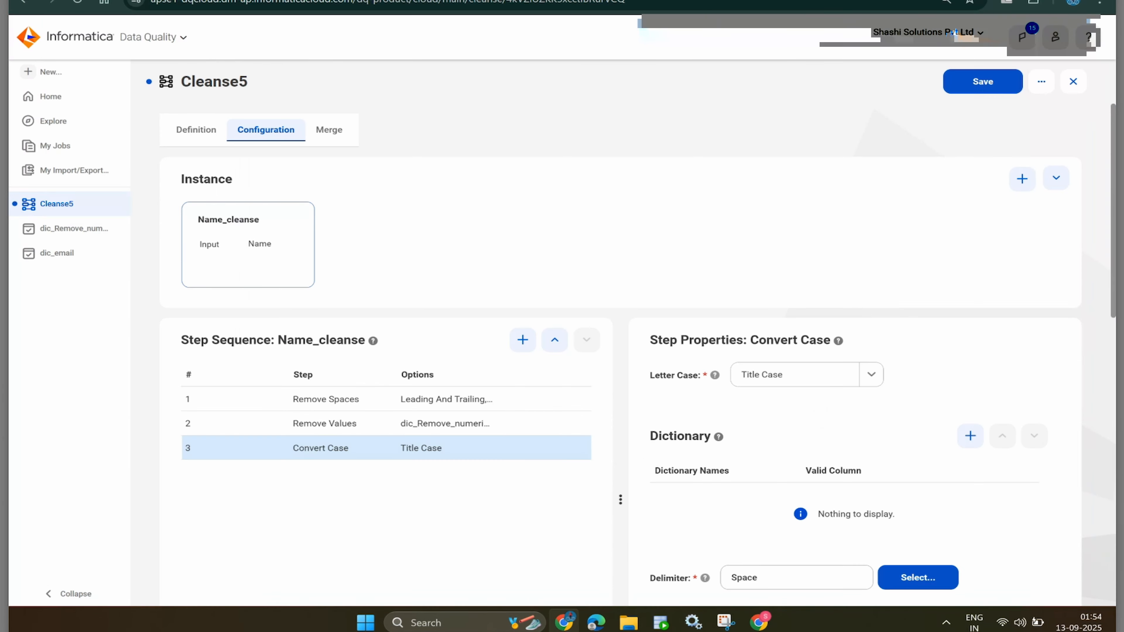
click(1022, 178)
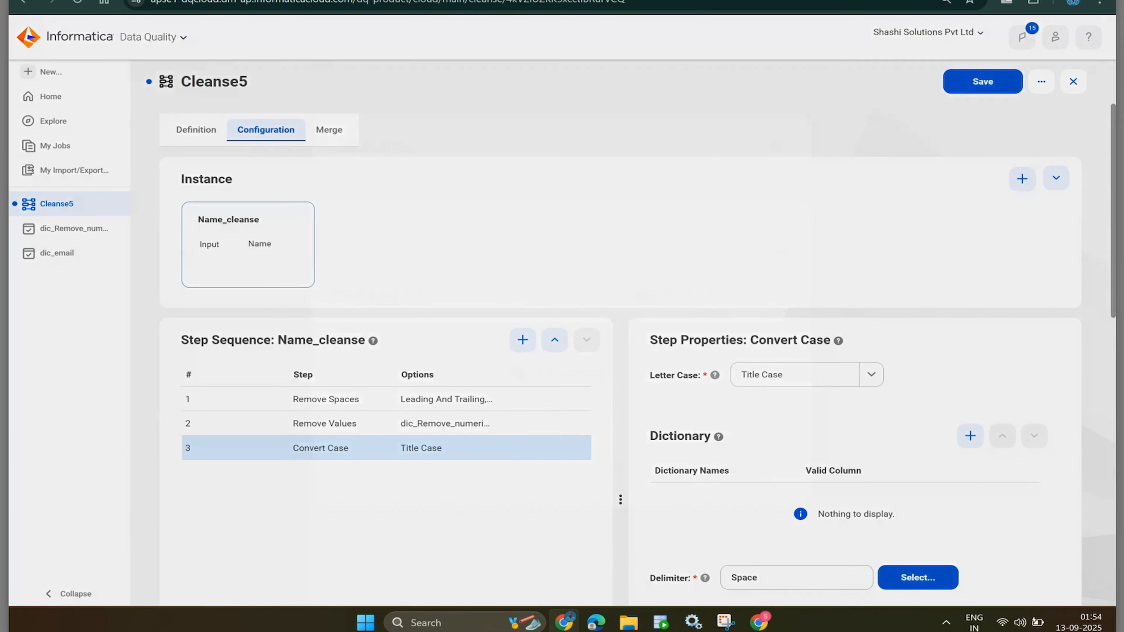
double_click(465, 188)
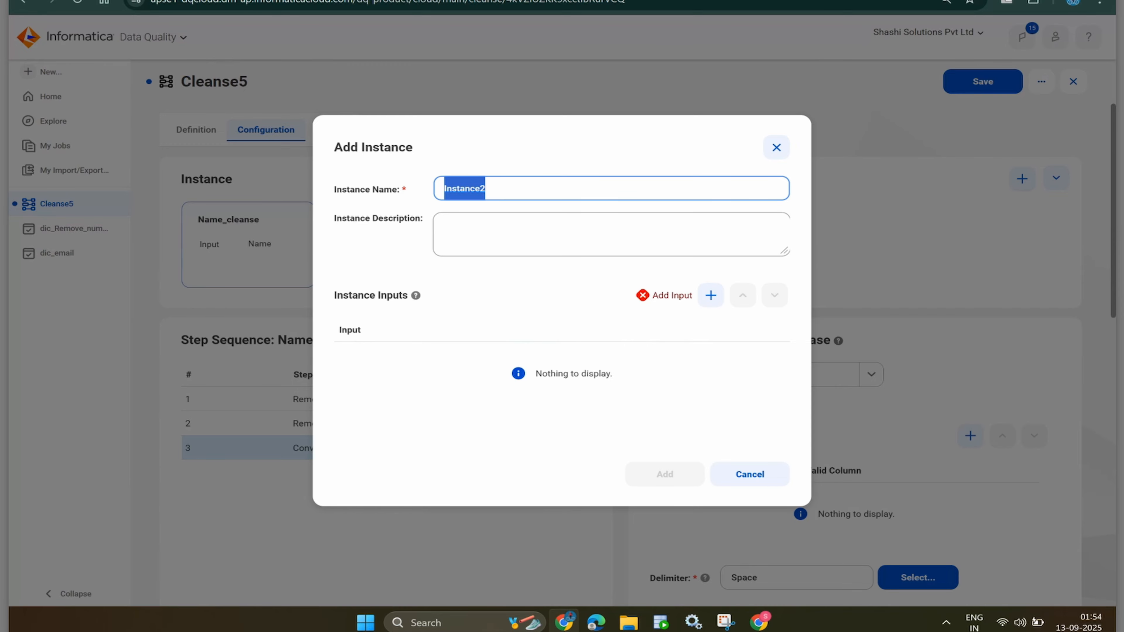
text(email)
key(Down)
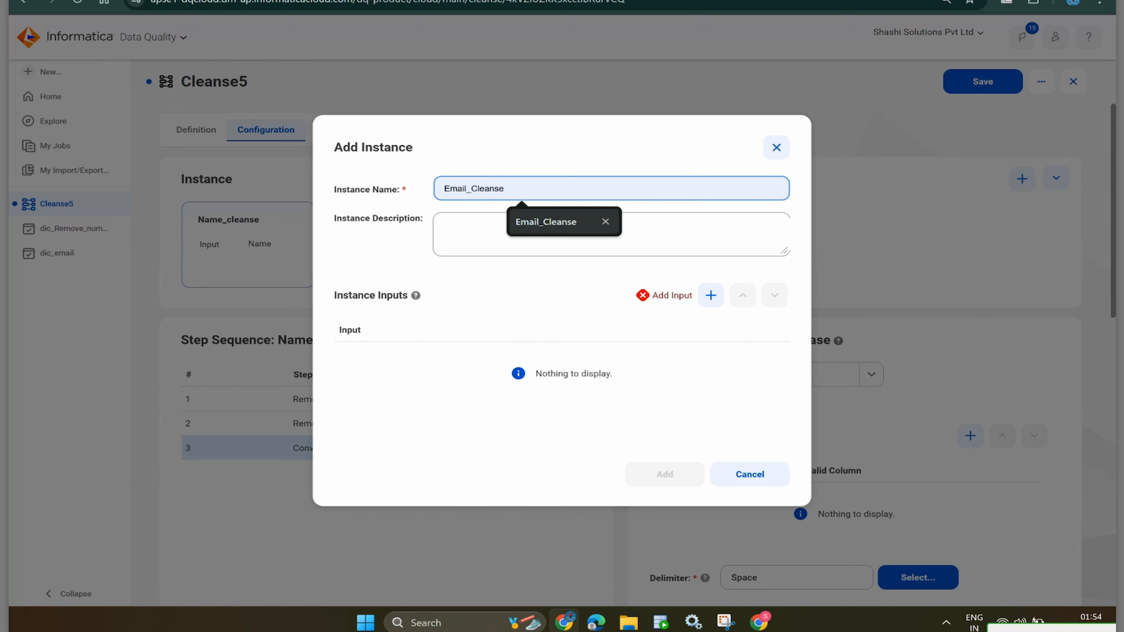
key(Return)
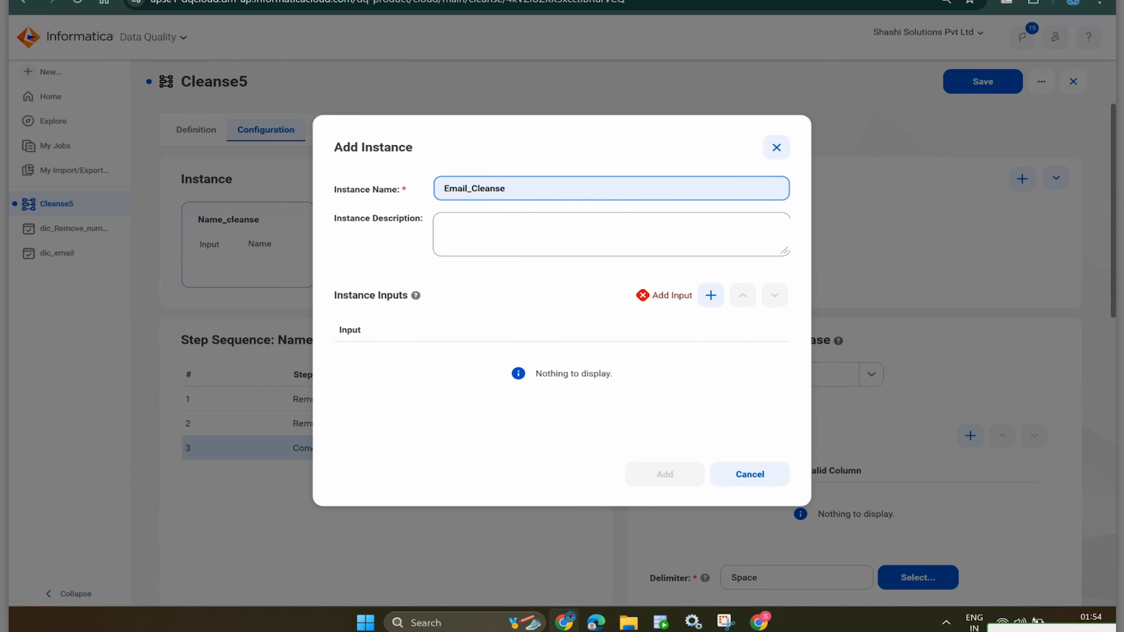
click(445, 226)
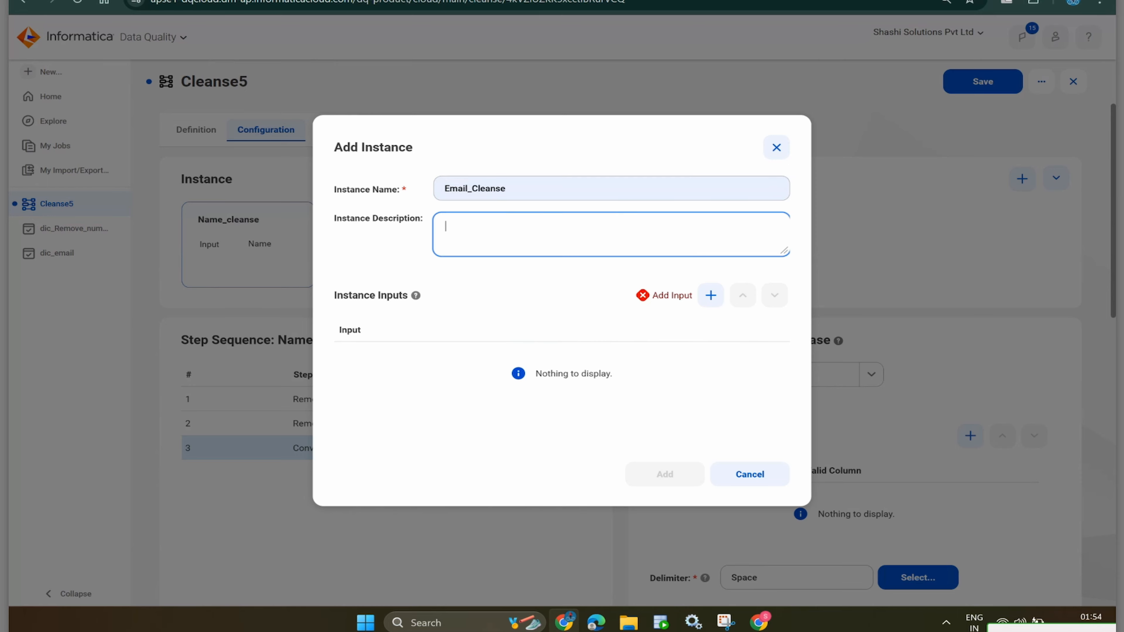
text(standerdise the email field.)
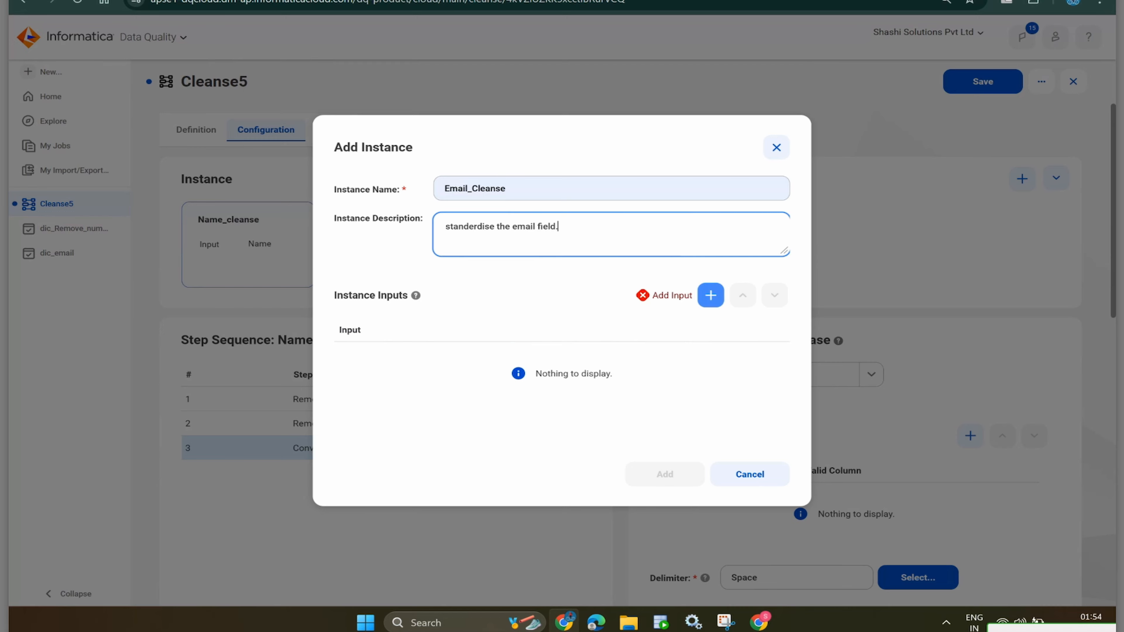
- Add one instance input renamed to 'email' and create the Email_Cleanse instance
click(710, 294)
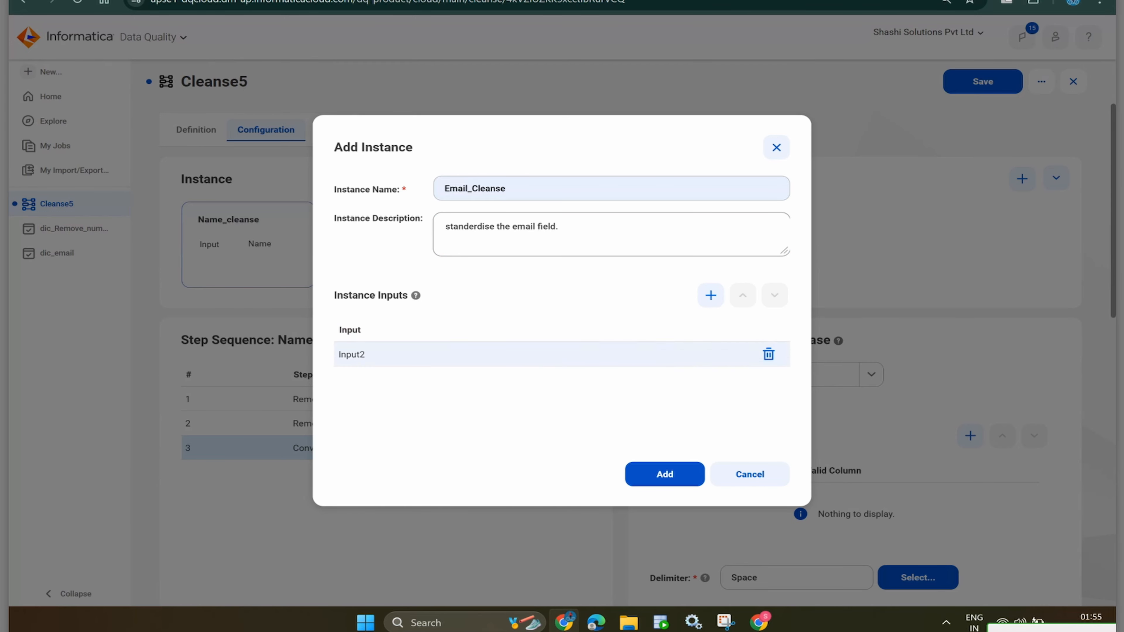
drag(366, 354, 338, 328)
click(363, 355)
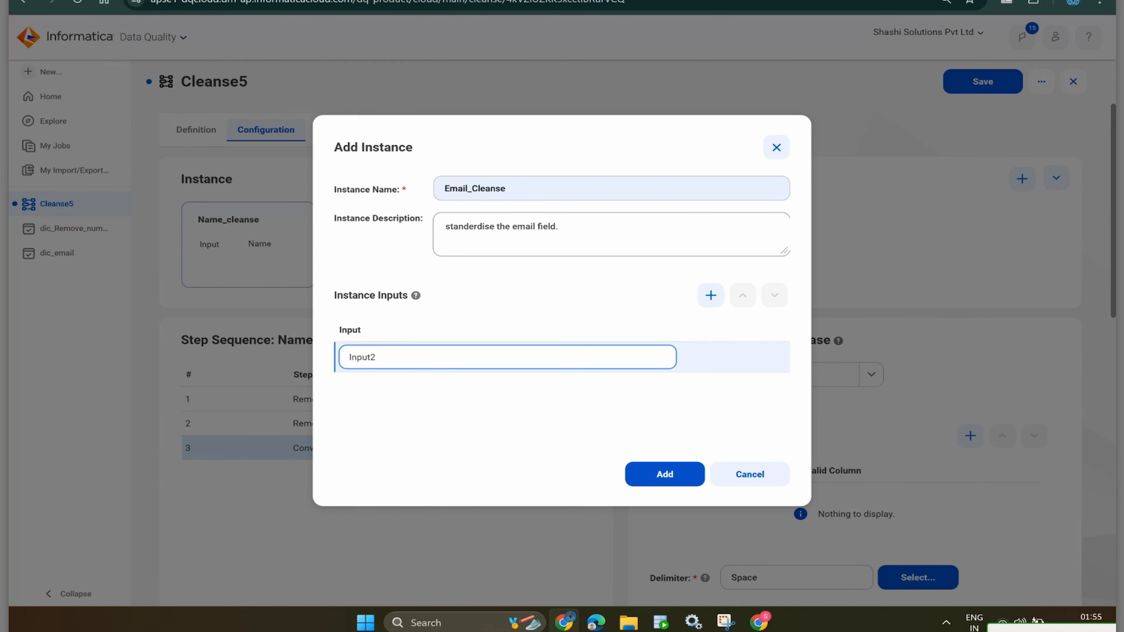
key(BackSpace)
key(BackSpace)
key(BackSpace)
key(BackSpace)
key(BackSpace)
key(BackSpace)
text(email)
click(665, 474)
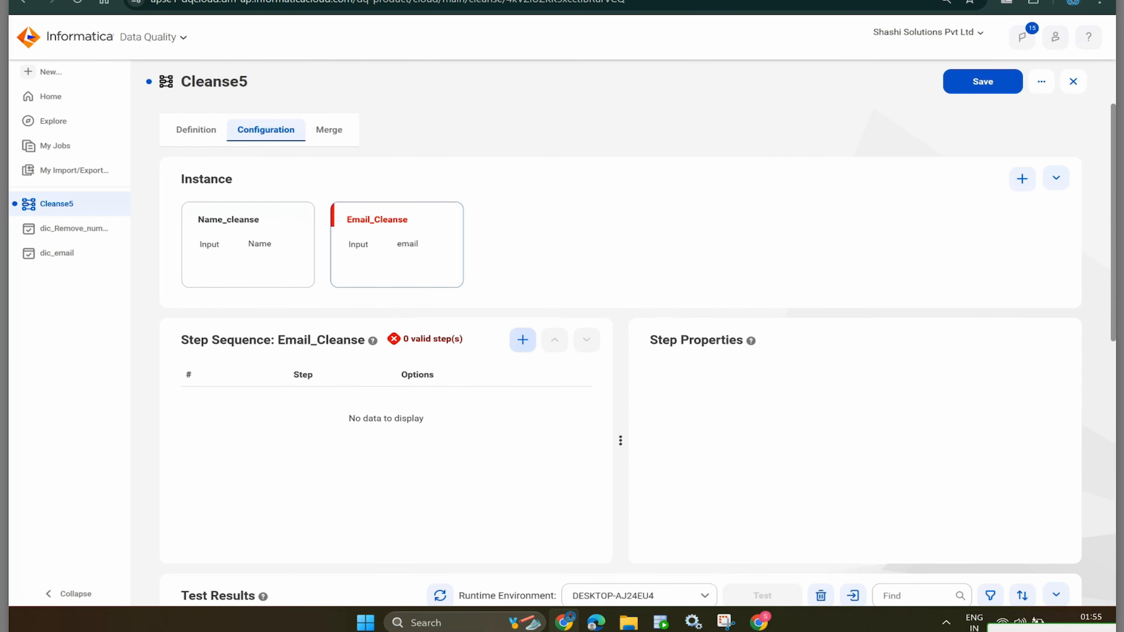
- Add a Replace Values step set to Replace Dictionary Matches and bring up the dictionary picker
click(522, 340)
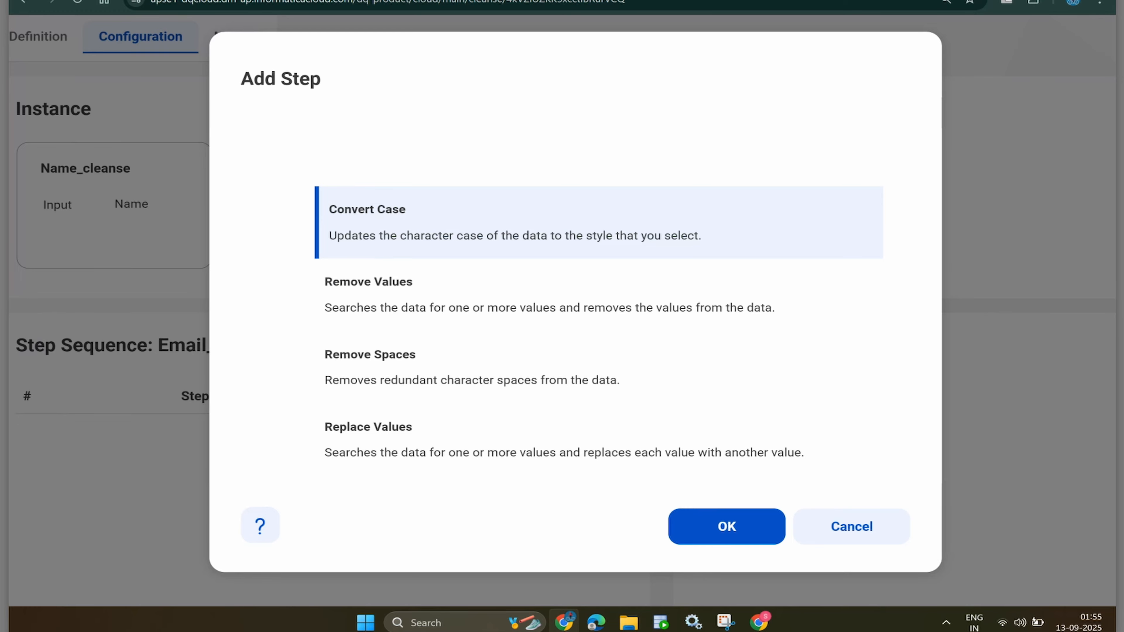
click(564, 441)
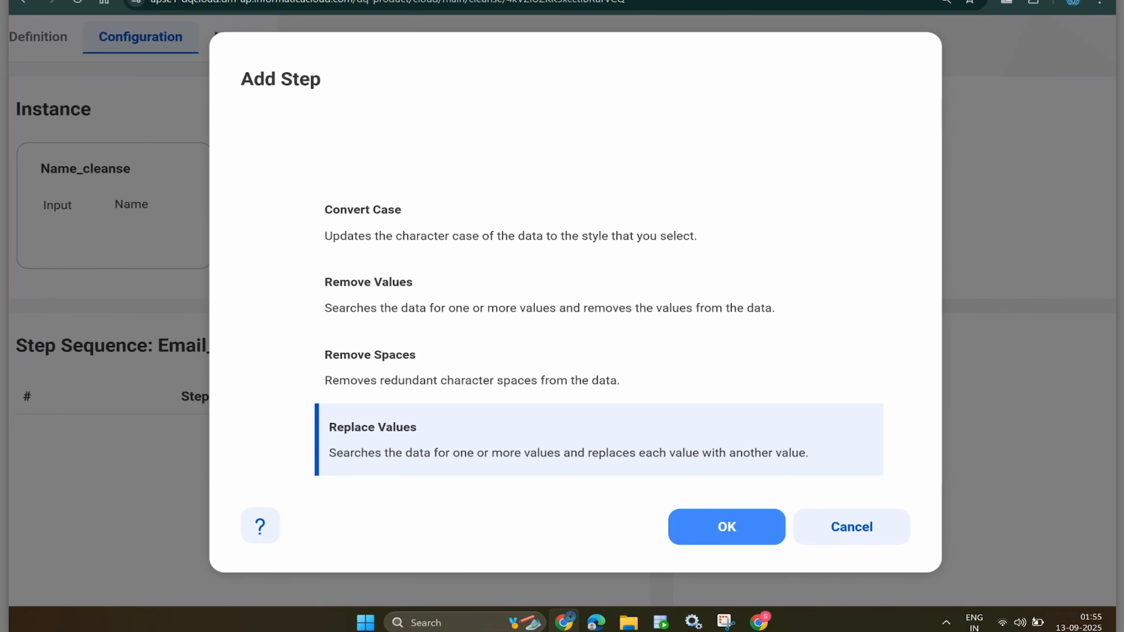
click(726, 526)
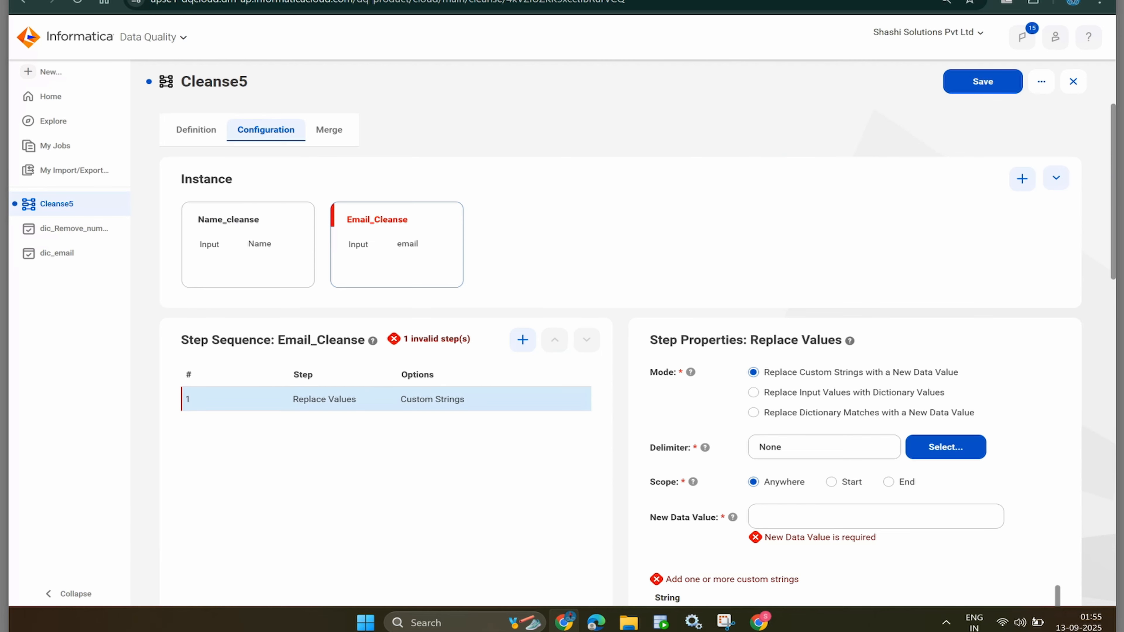
scroll(621, 356, down, 4)
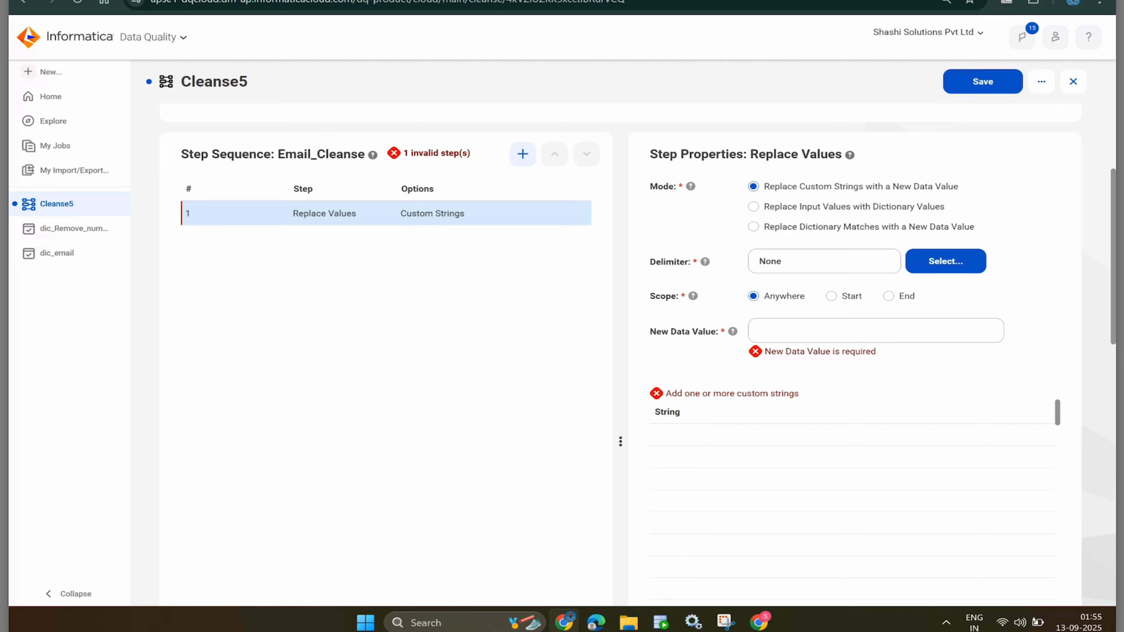
click(752, 226)
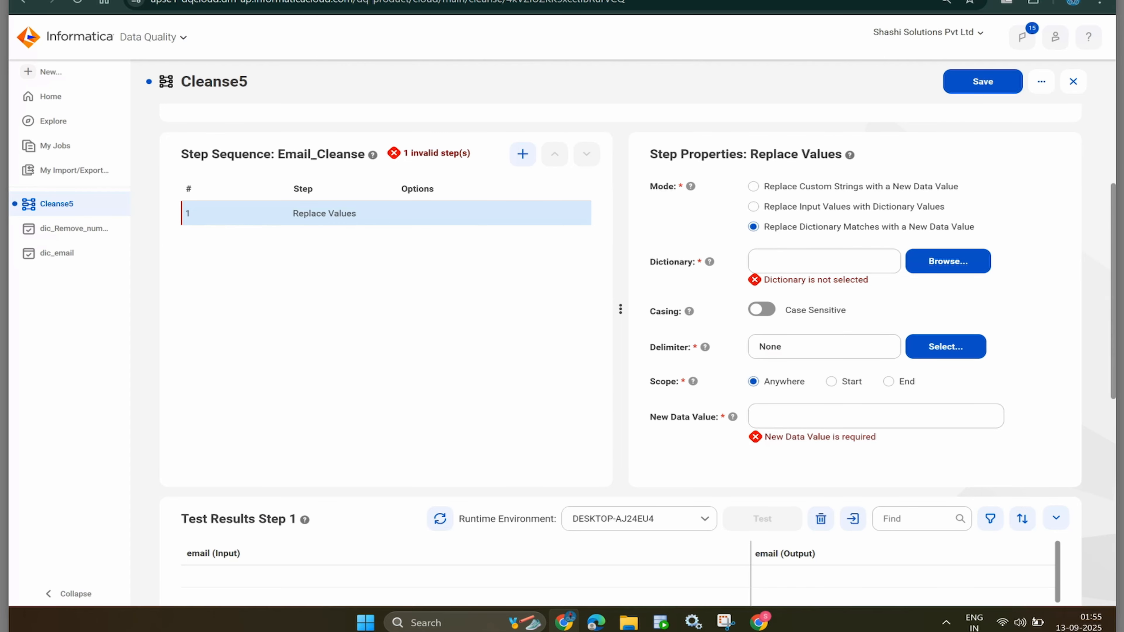
click(947, 261)
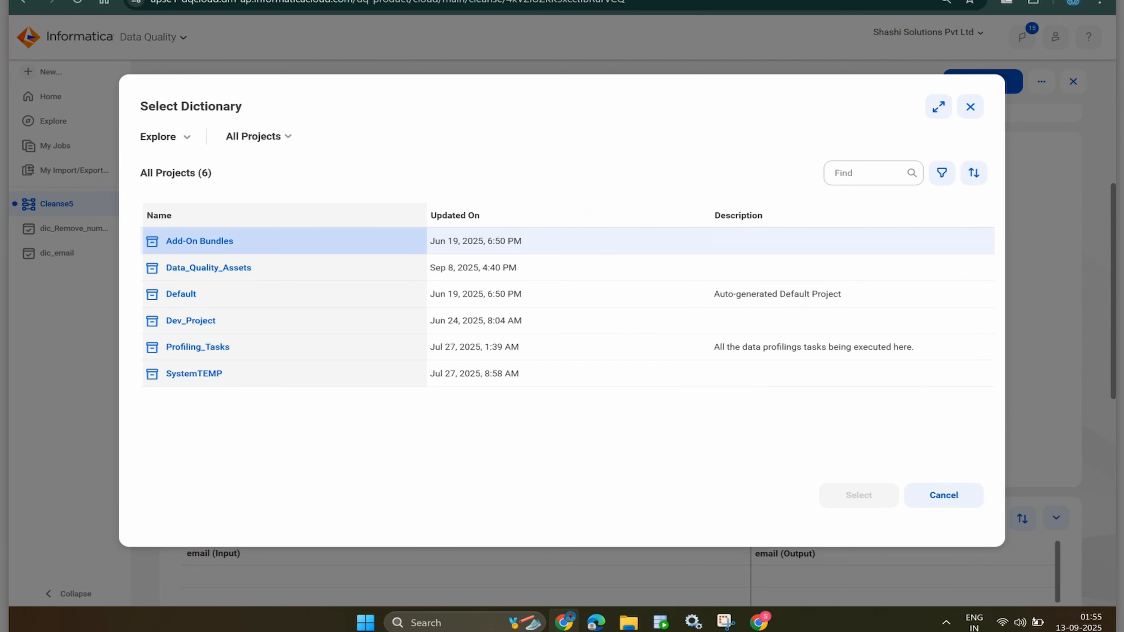
- Select dic_email from the Profiling_Tasks project as the step's dictionary
click(197, 346)
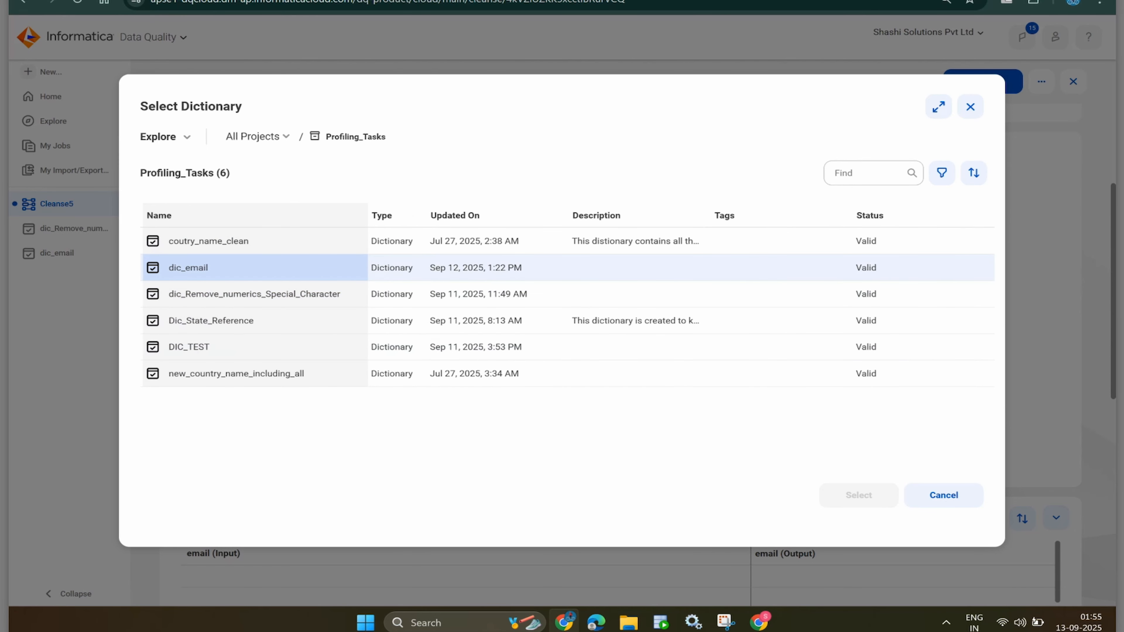
click(188, 267)
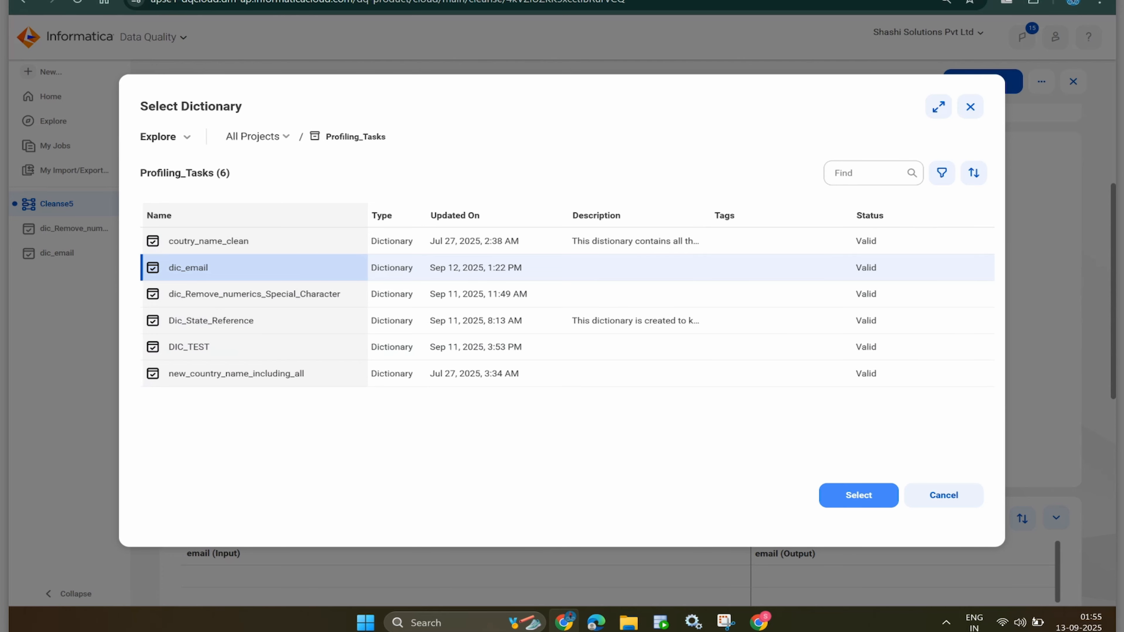
click(859, 495)
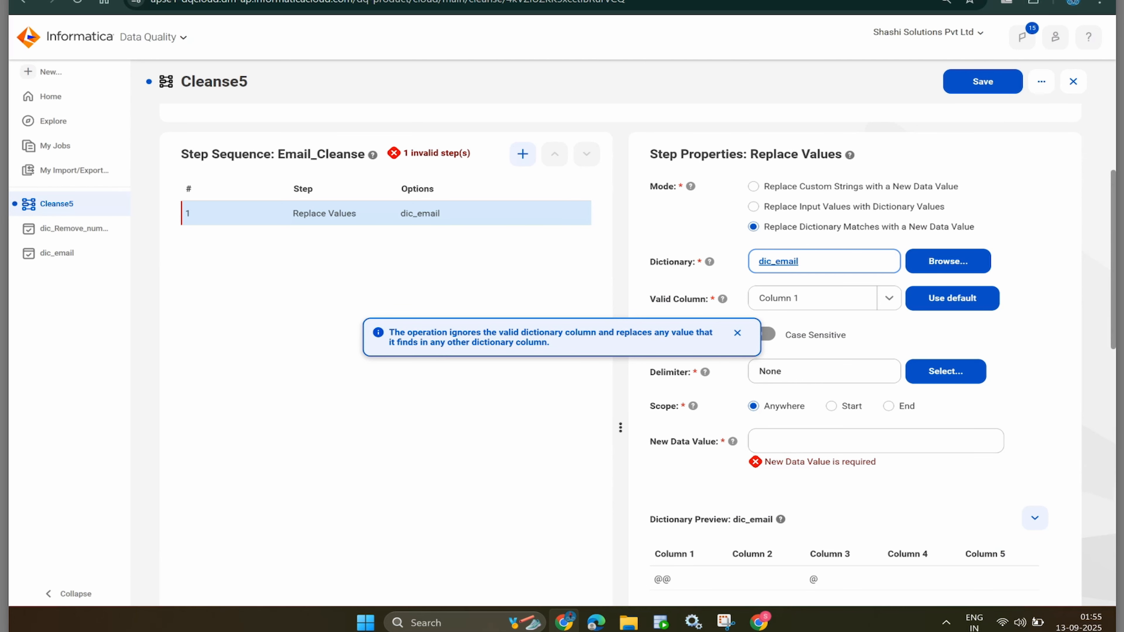
- Open dic_email and check row 1 holds '@@' in Column 1 and '@' in Column 3
click(778, 261)
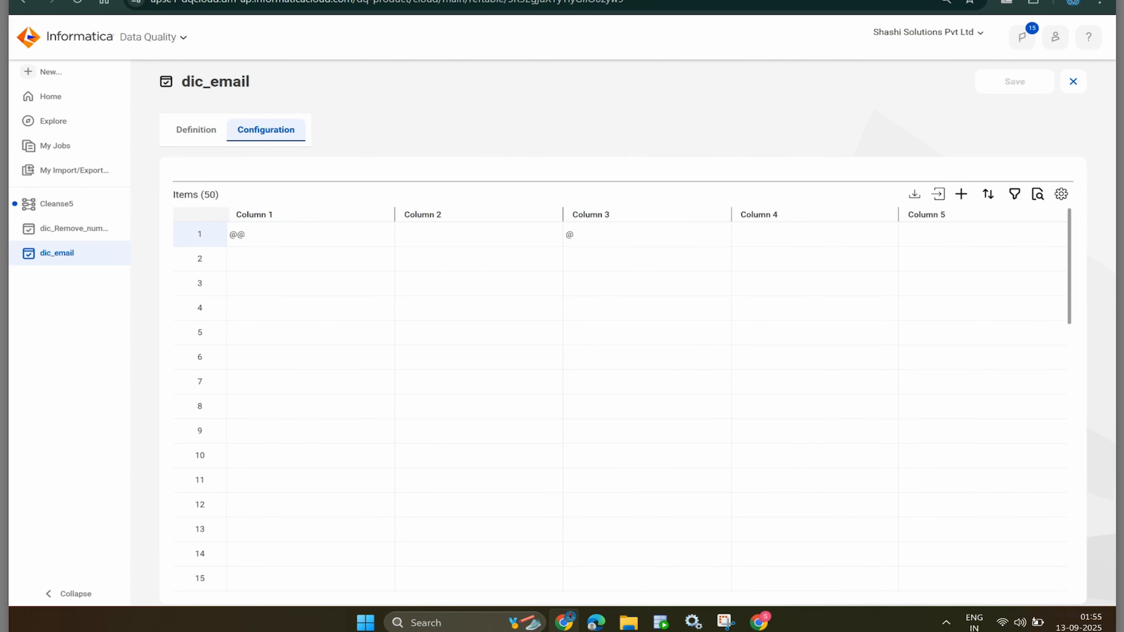
click(646, 235)
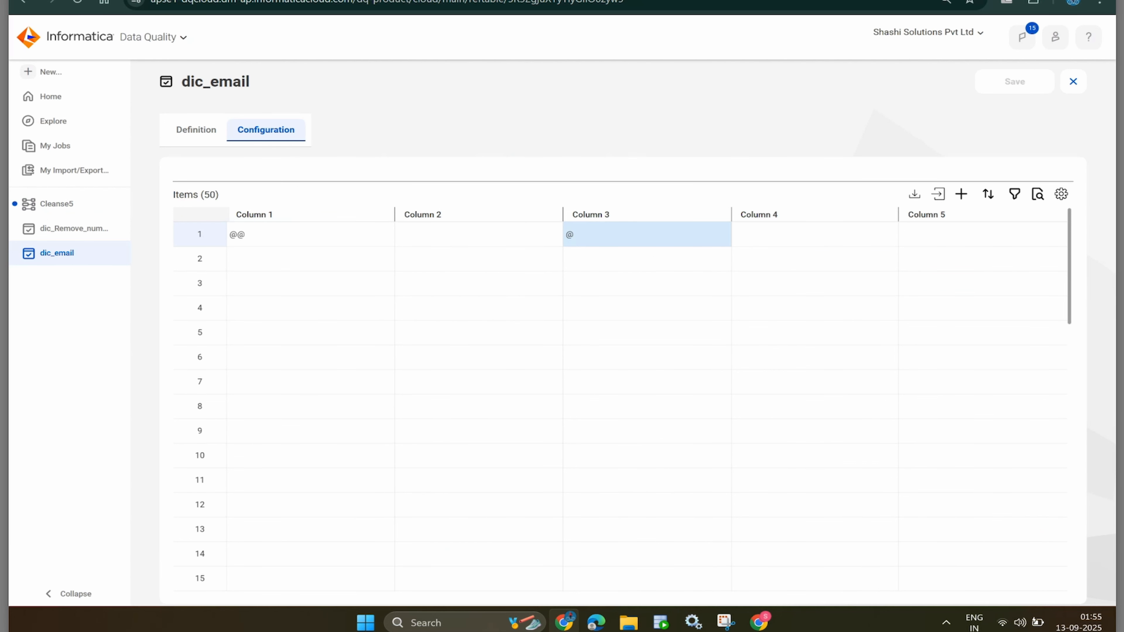
key(Return)
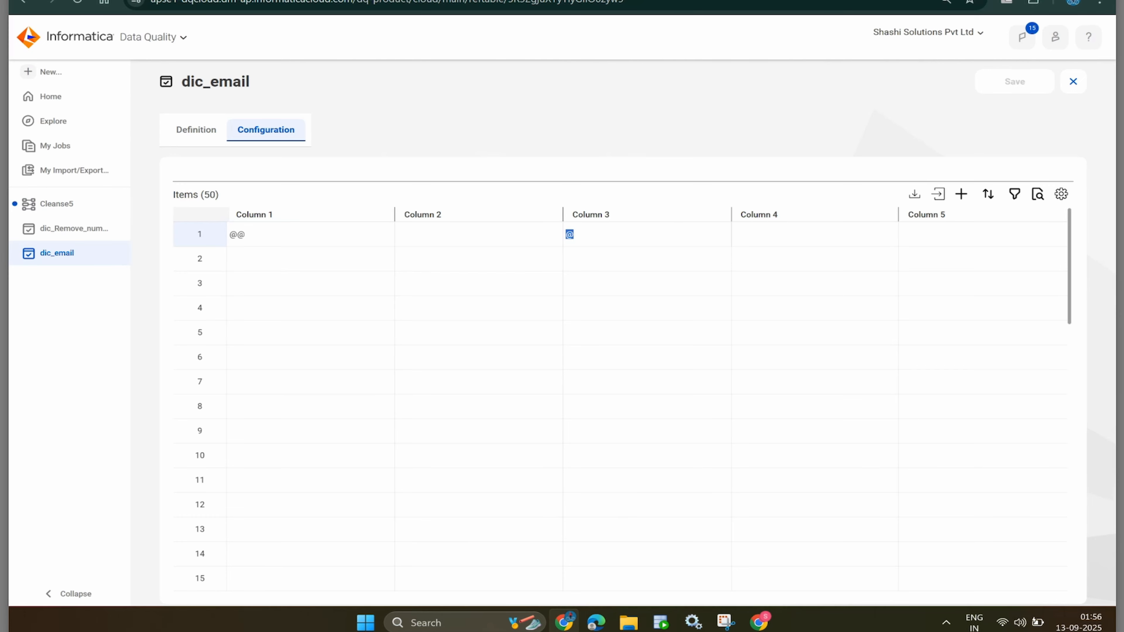
click(478, 234)
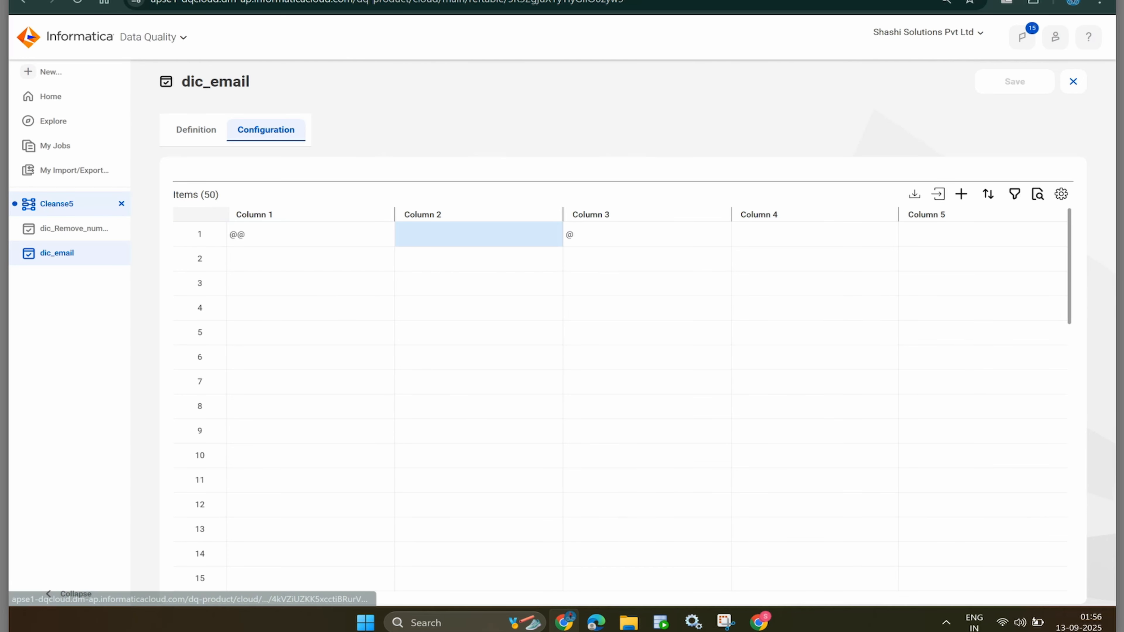
- In Cleanse5, set Column 3 as the valid dic_email column for the Replace Values step
click(57, 204)
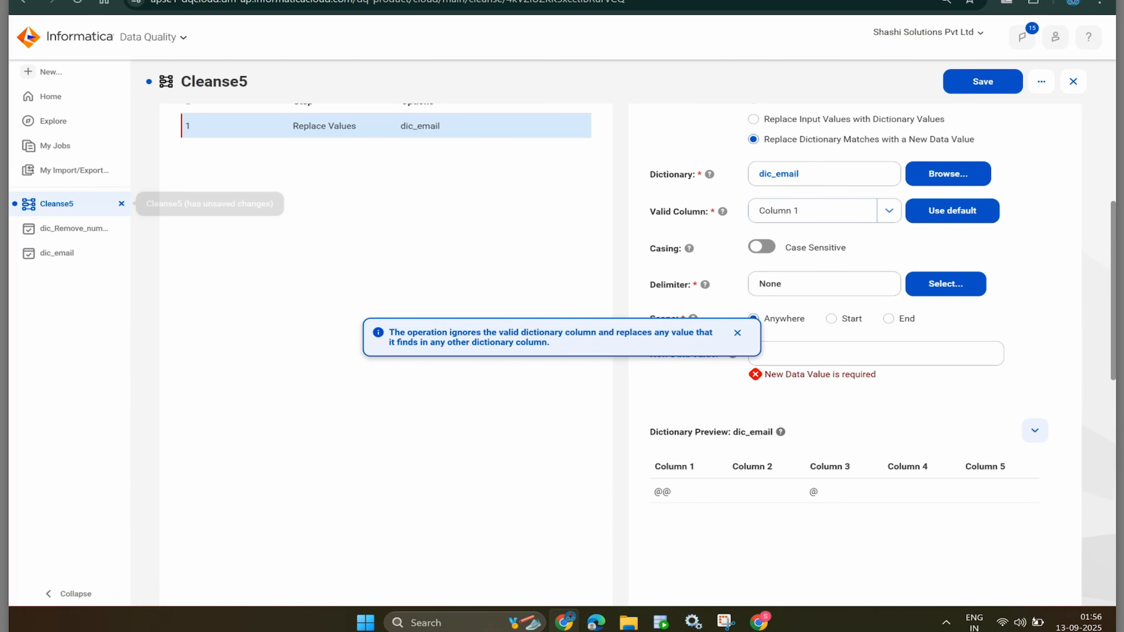
click(818, 210)
click(778, 281)
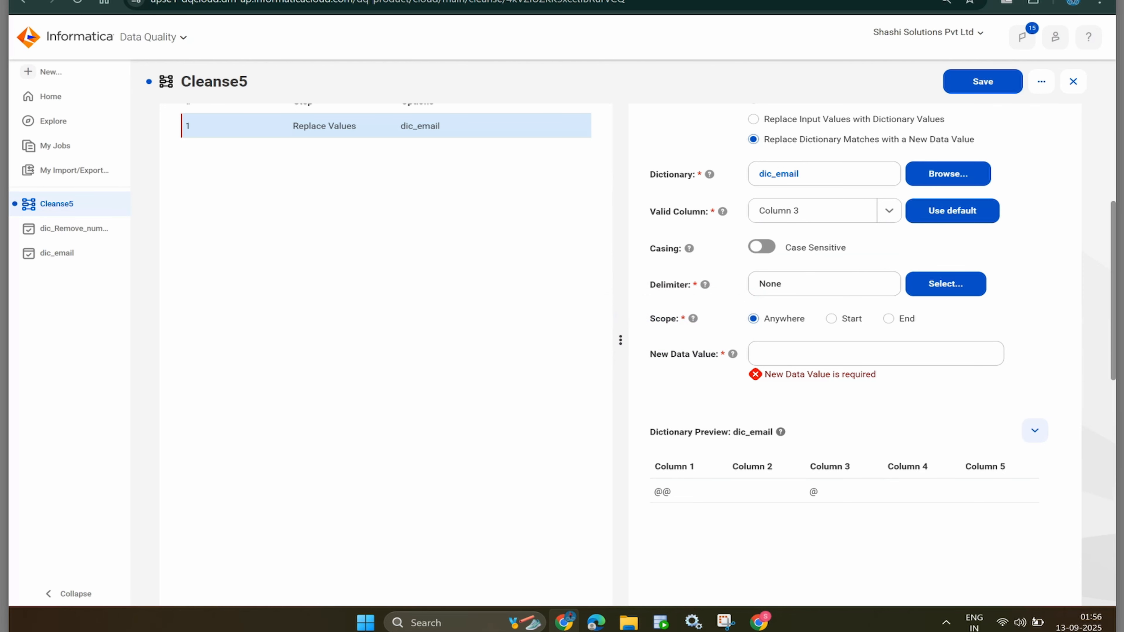
click(875, 353)
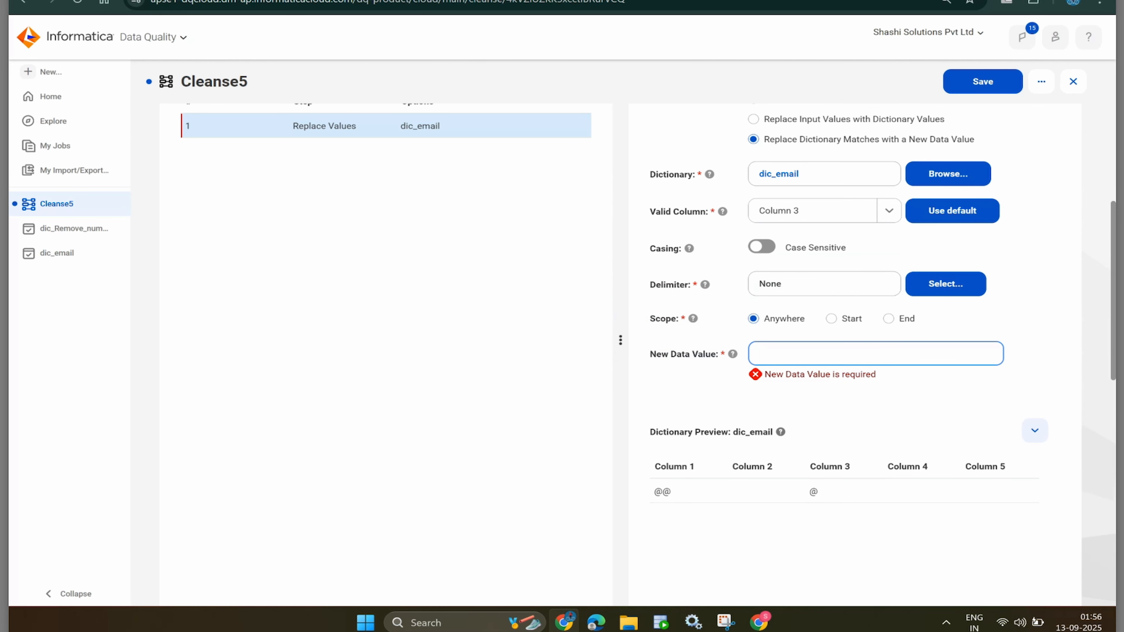
scroll(620, 354, up, 4)
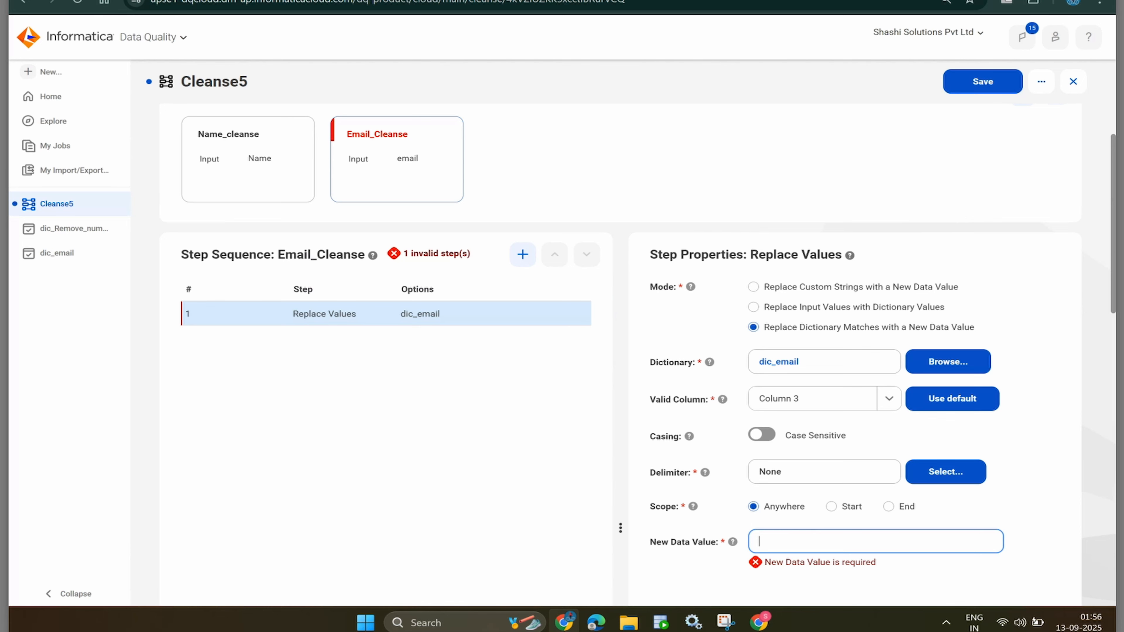
- Switch the Replace Values step to Replace Input Values with Dictionary Values using dic_email from Profiling_Tasks
click(753, 306)
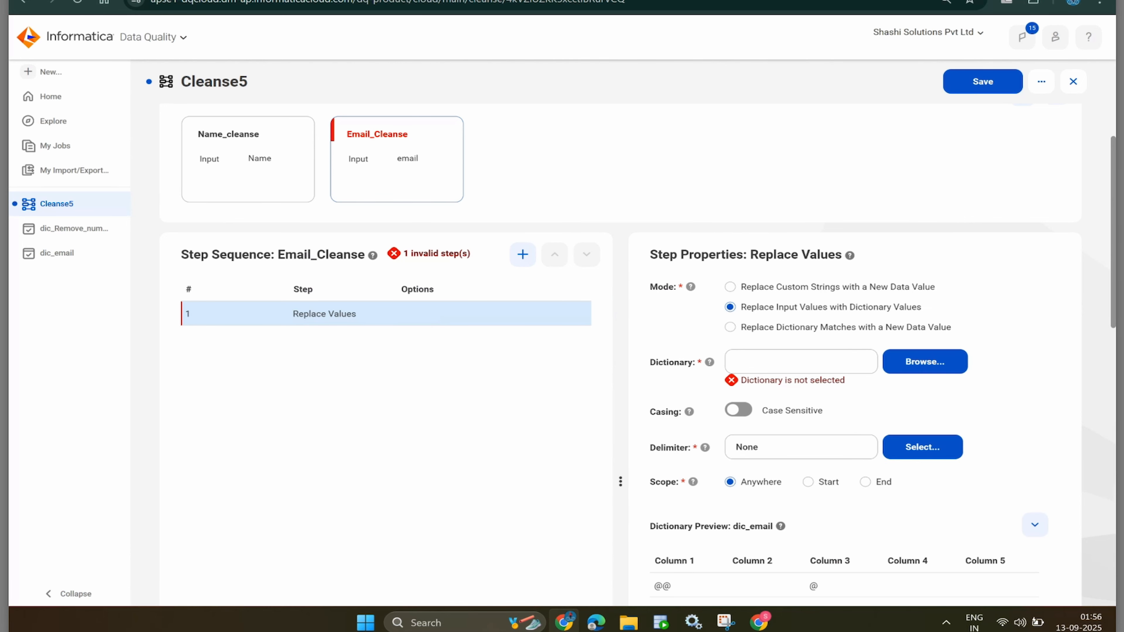
scroll(638, 346, down, 2)
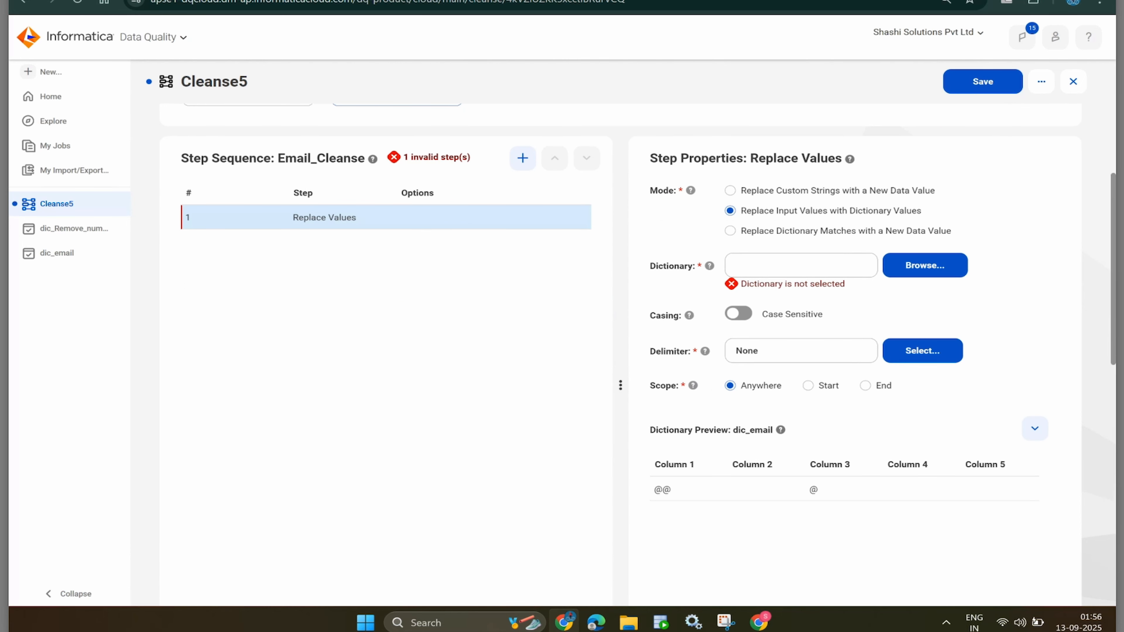
click(925, 265)
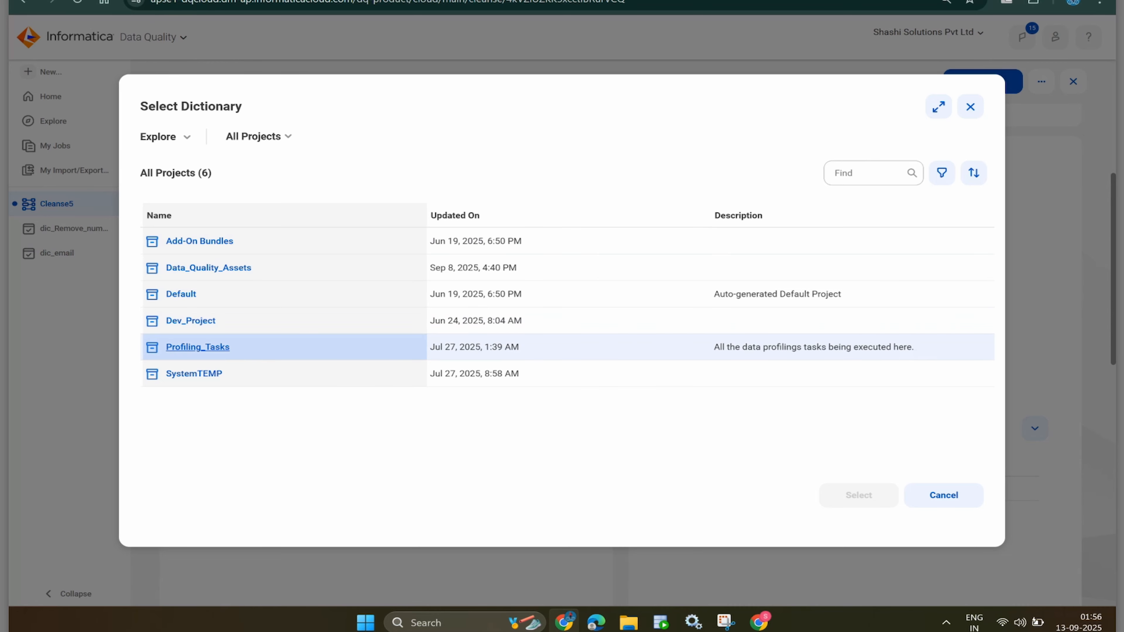
click(197, 347)
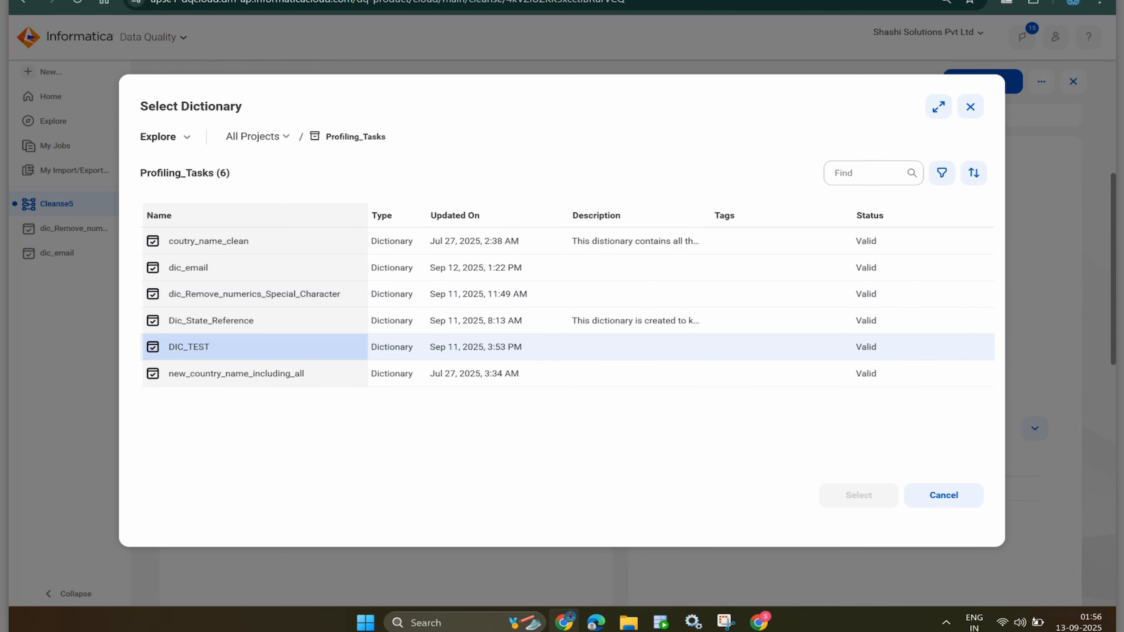
click(211, 321)
click(188, 268)
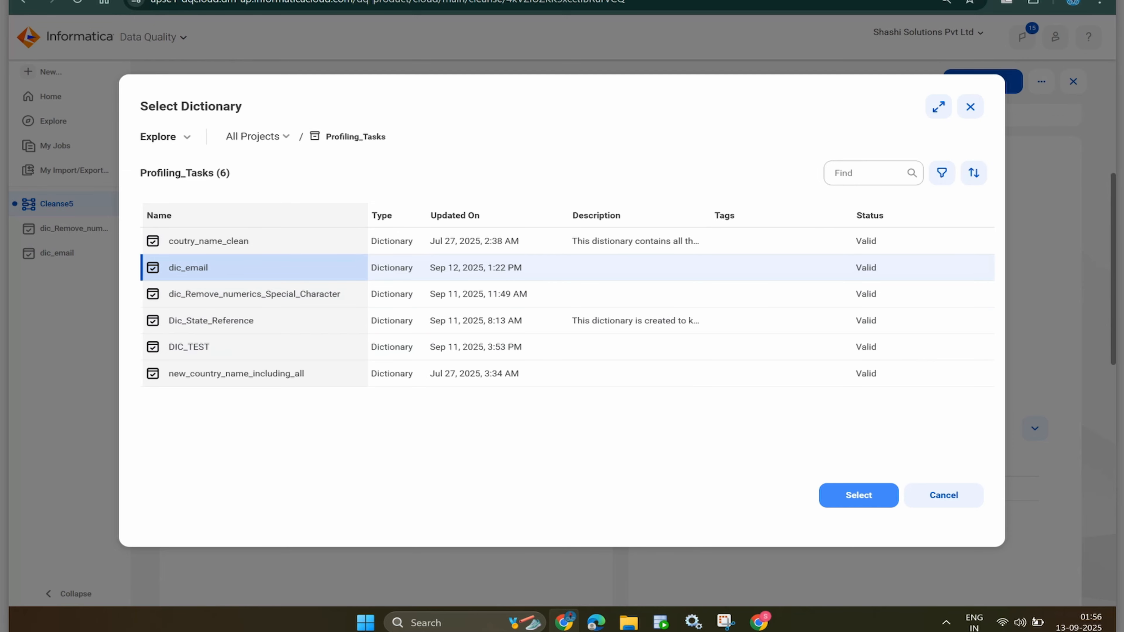
click(859, 495)
- Set Column 3 as the valid column for dic_email
click(878, 302)
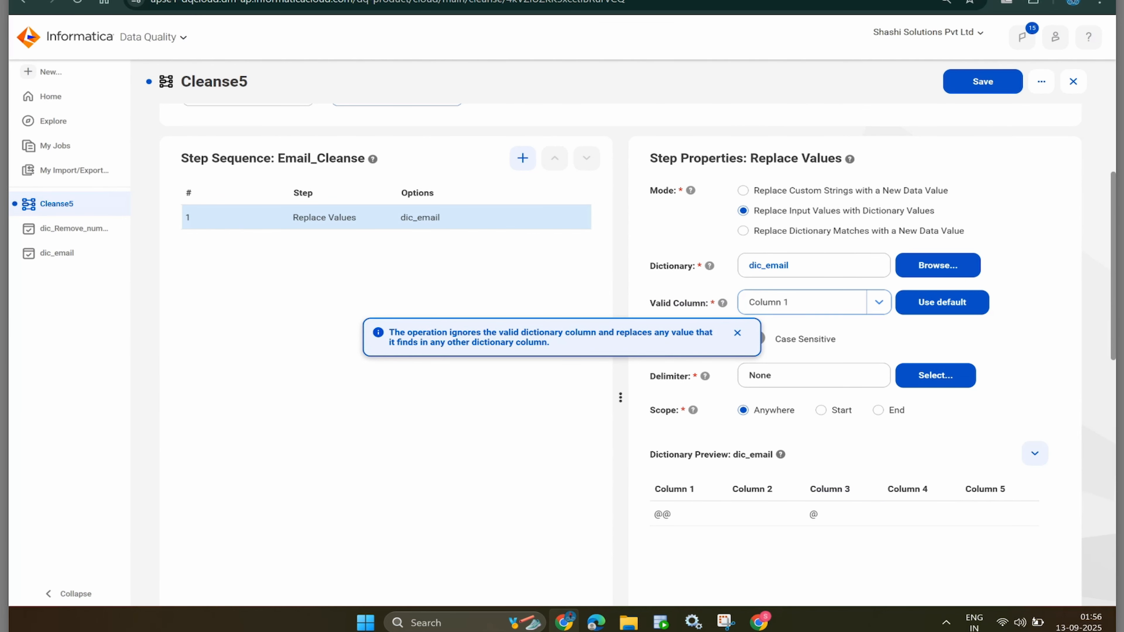
click(779, 373)
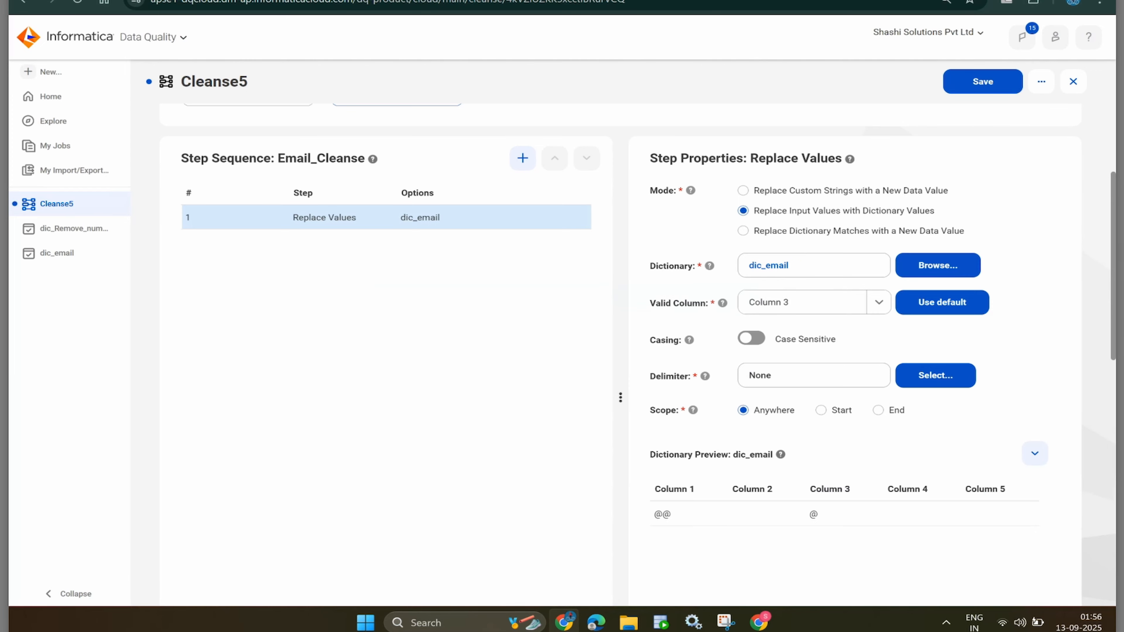
scroll(620, 354, down, 6)
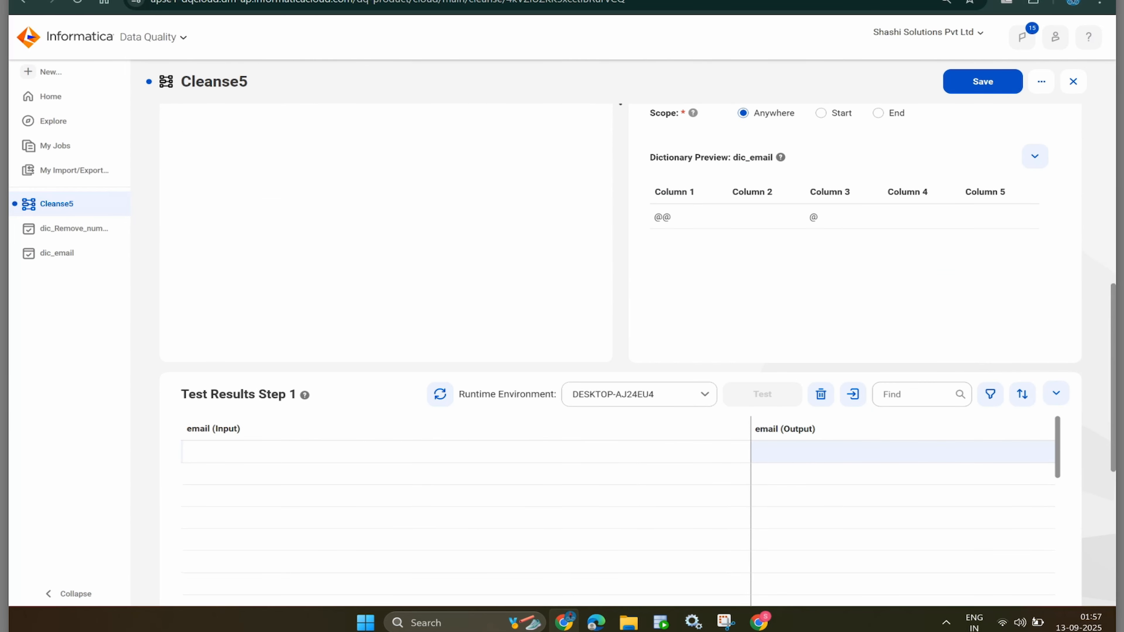
- Enter a sample email address with a doubled @ as the test input
click(394, 452)
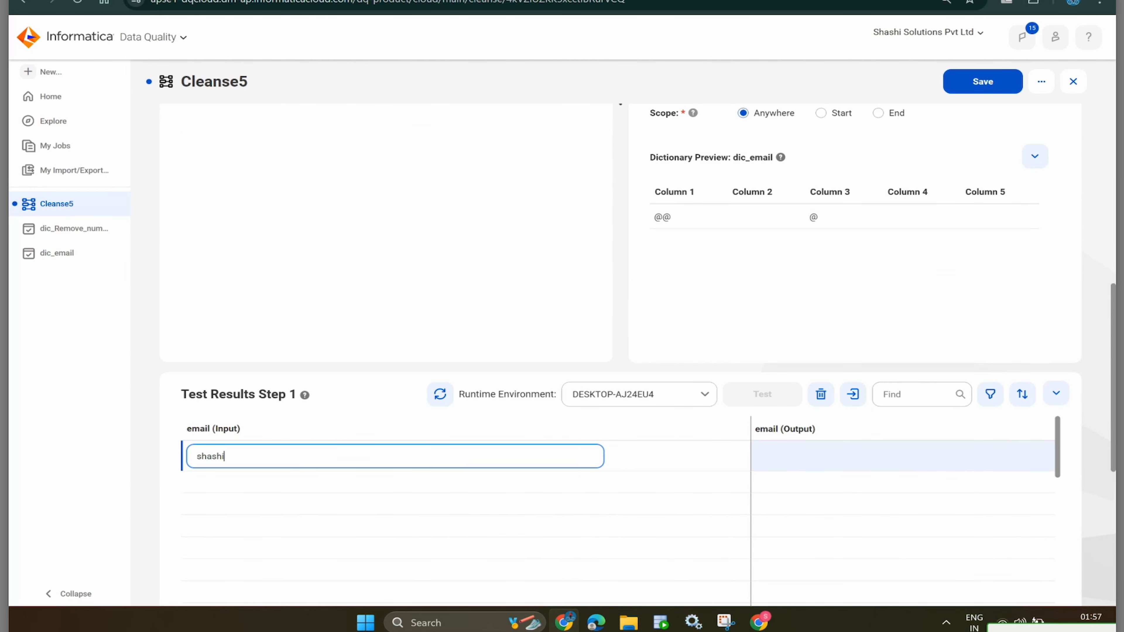
key(Return)
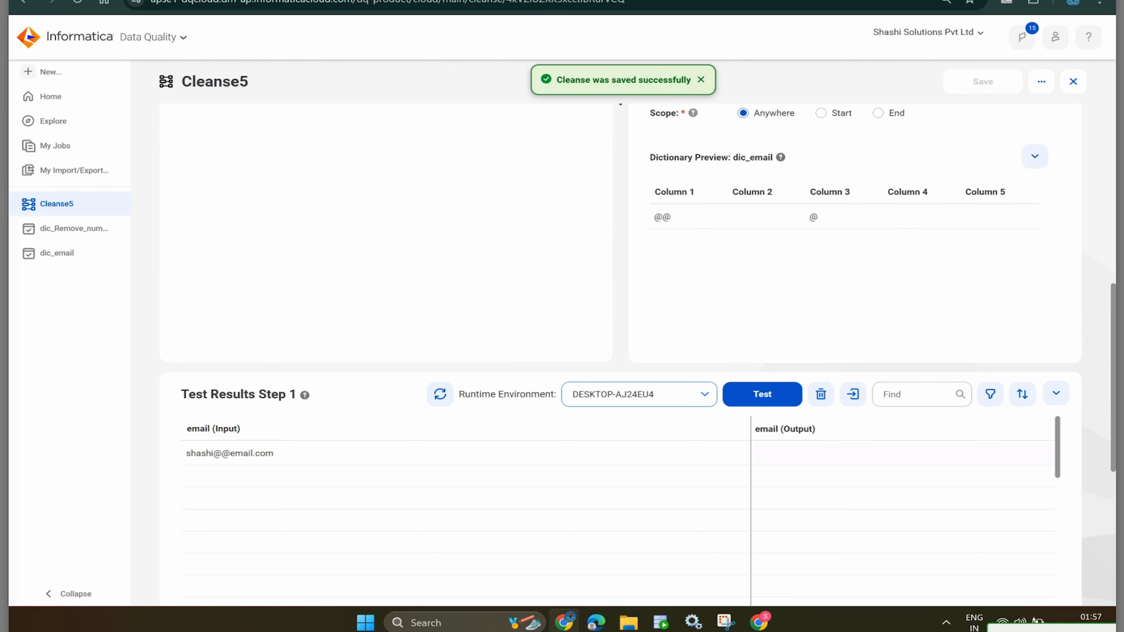
- Run the test on runtime environment DESKTOP-AJ24EU4
click(637, 394)
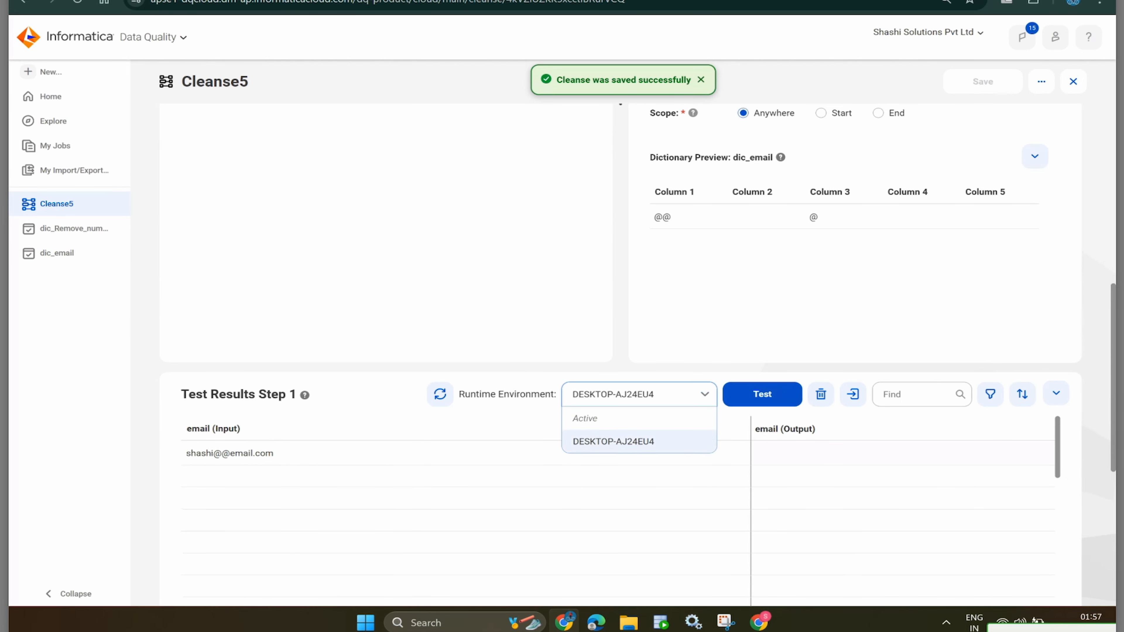
click(613, 442)
click(762, 394)
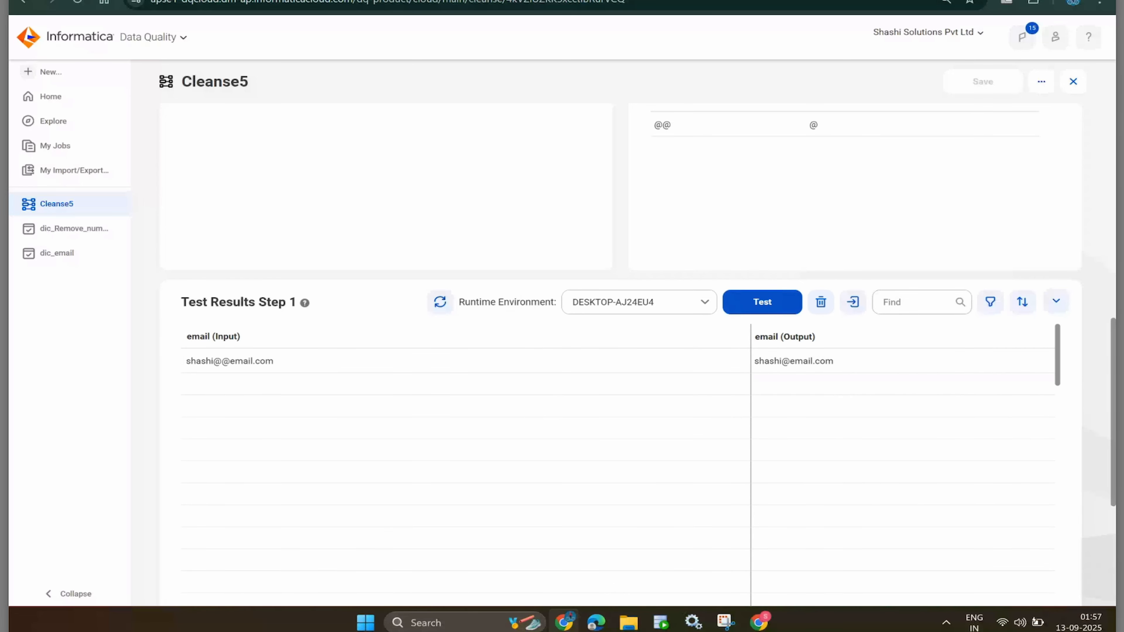
scroll(619, 354, up, 8)
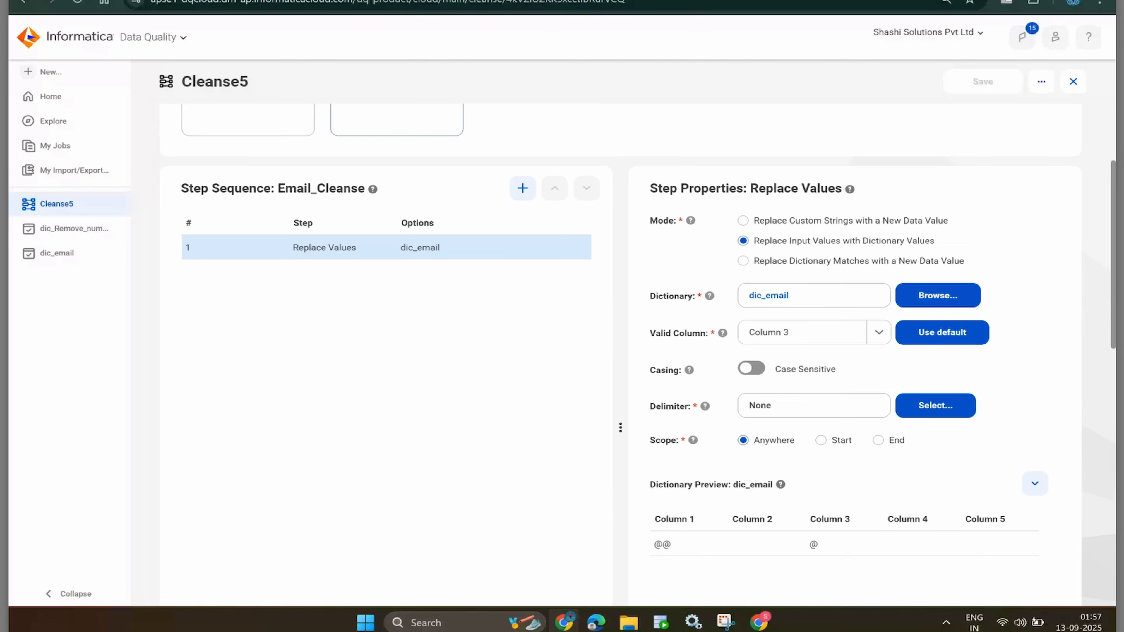
- Set Mode to Replace Custom Strings with a New Data Value, replacing @@ with @
click(743, 260)
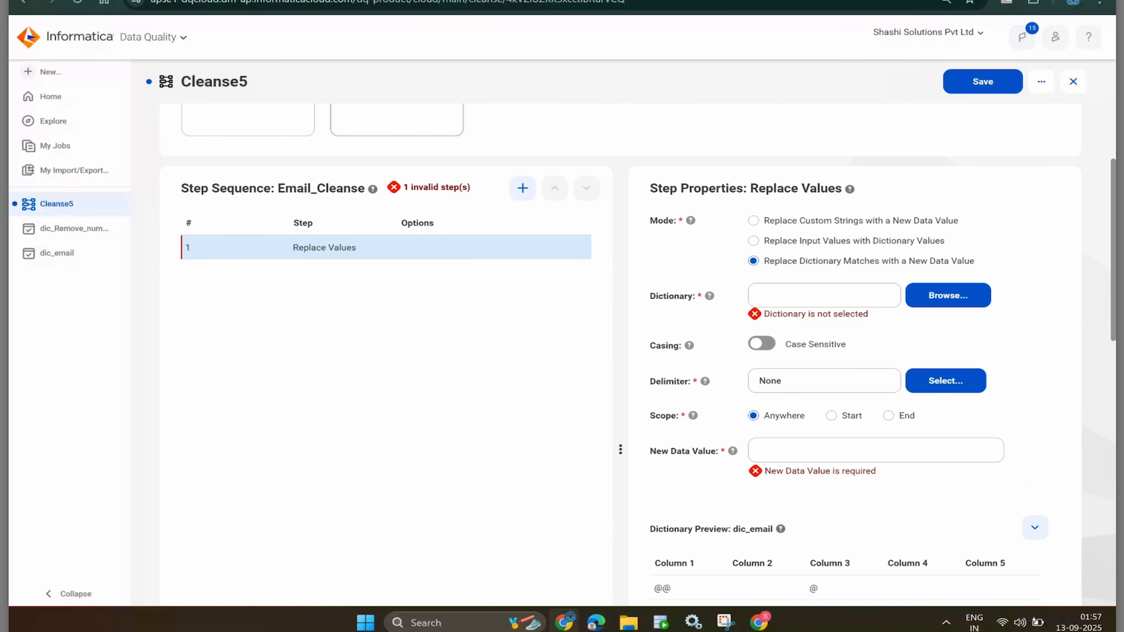
scroll(620, 354, down, 1)
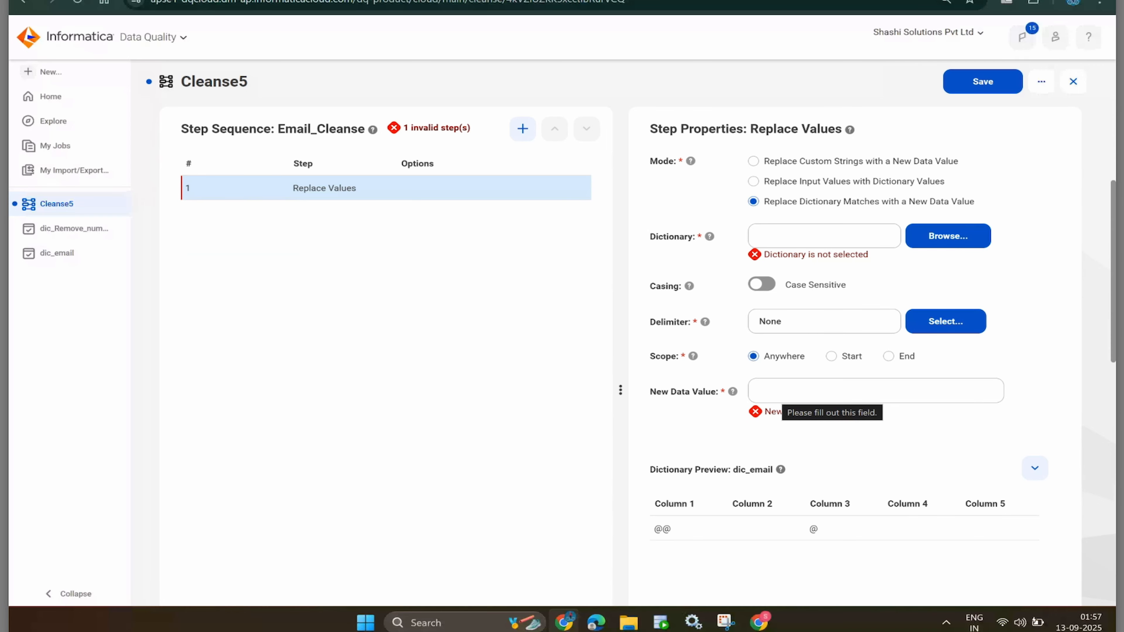
click(783, 391)
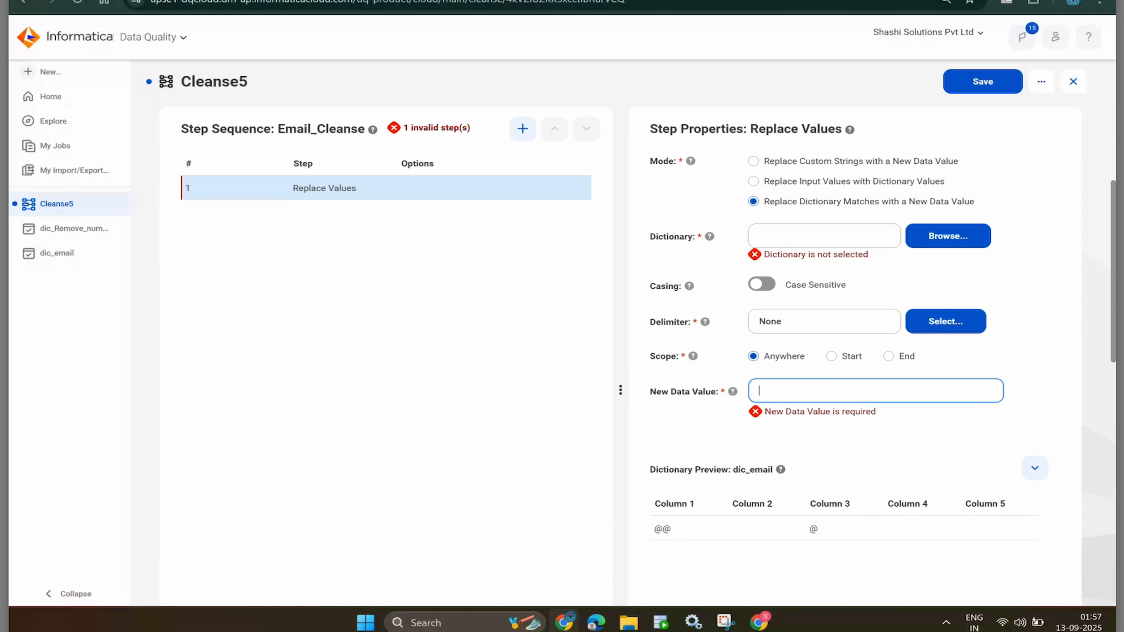
scroll(841, 487, down, 2)
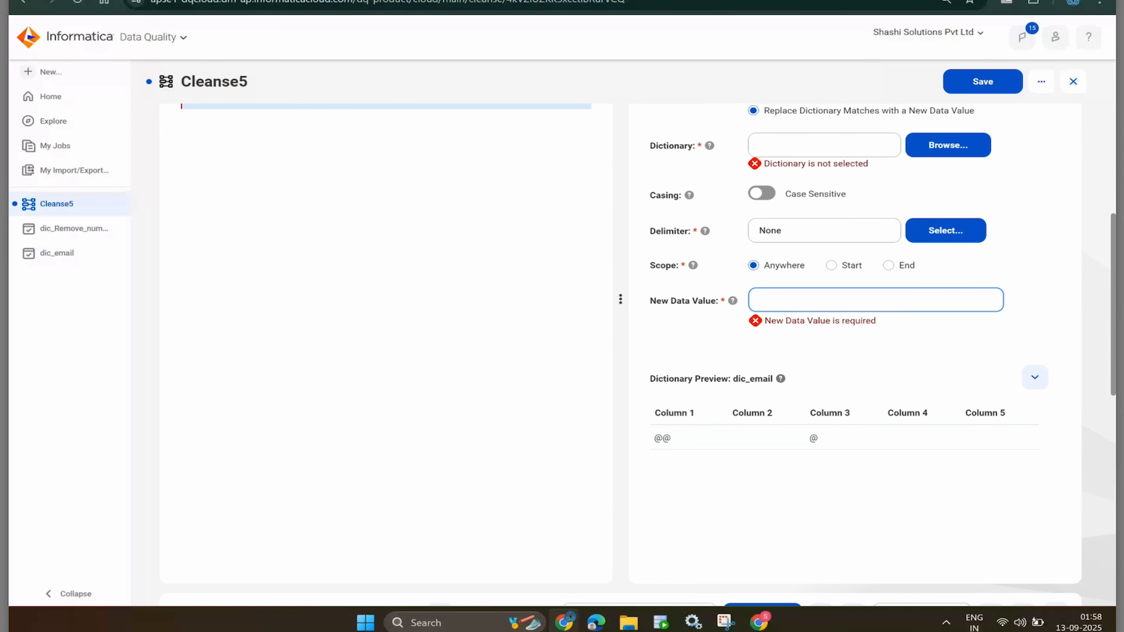
scroll(620, 332, up, 3)
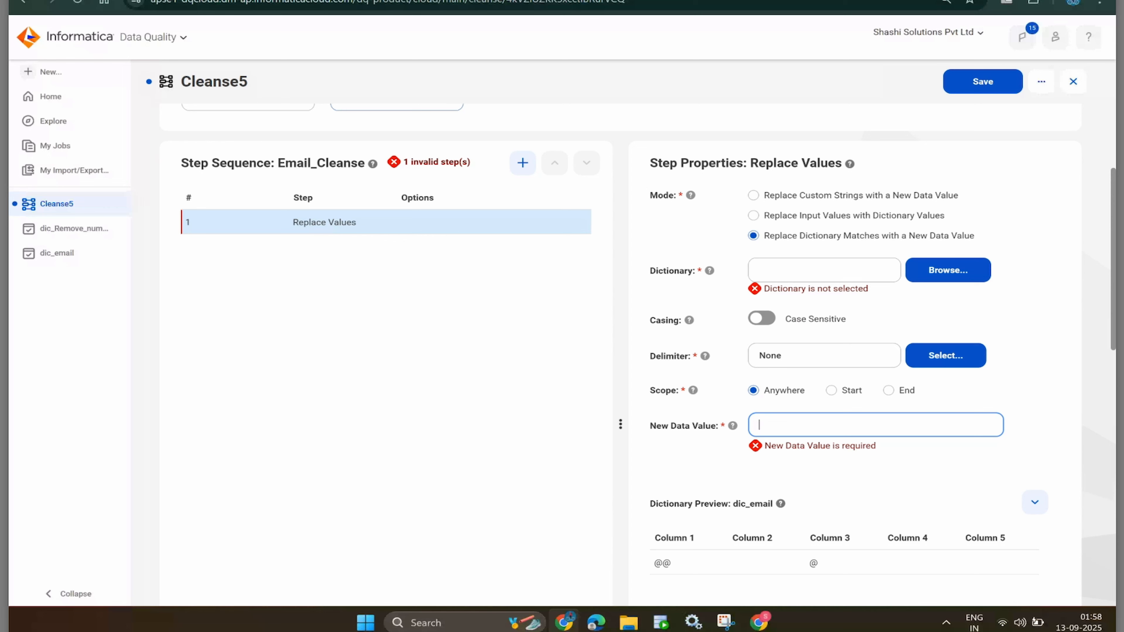
click(752, 195)
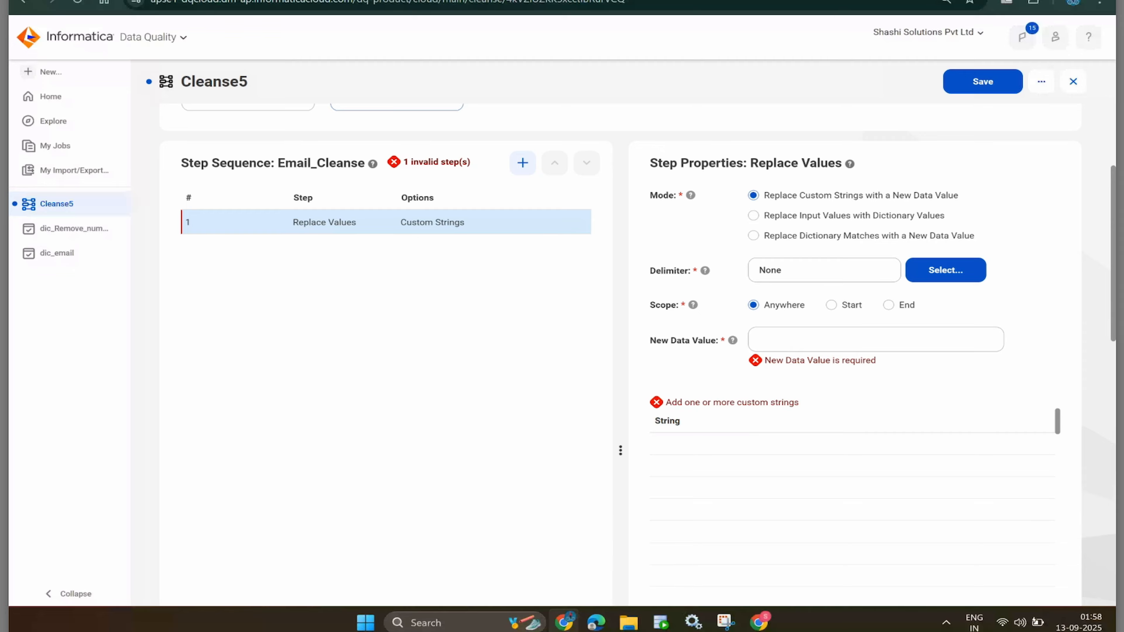
click(760, 340)
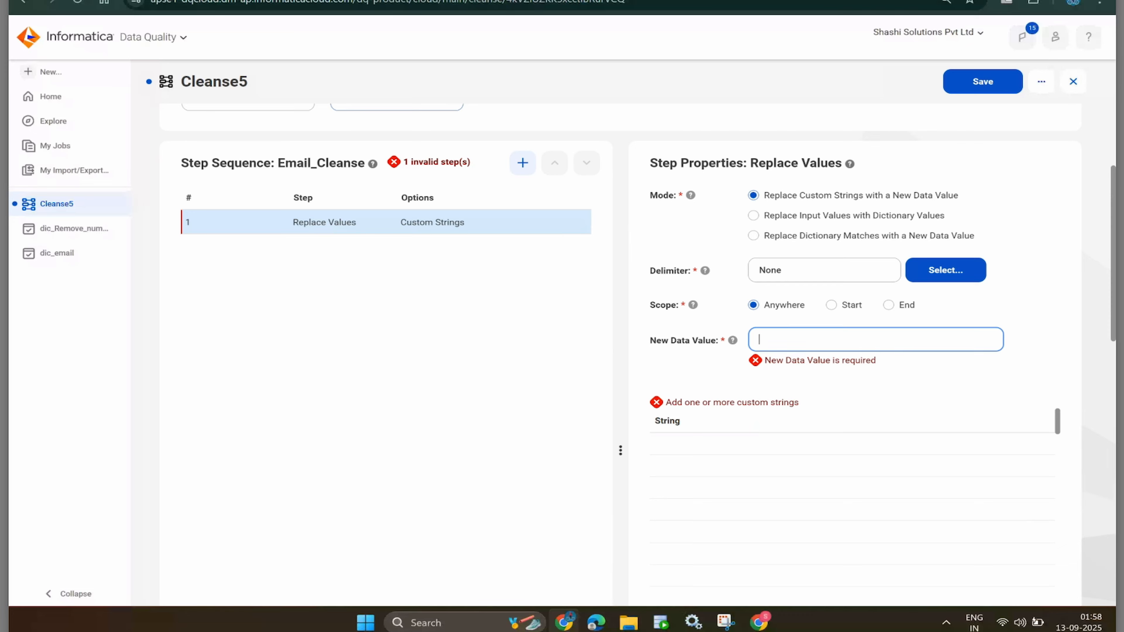
text(@)
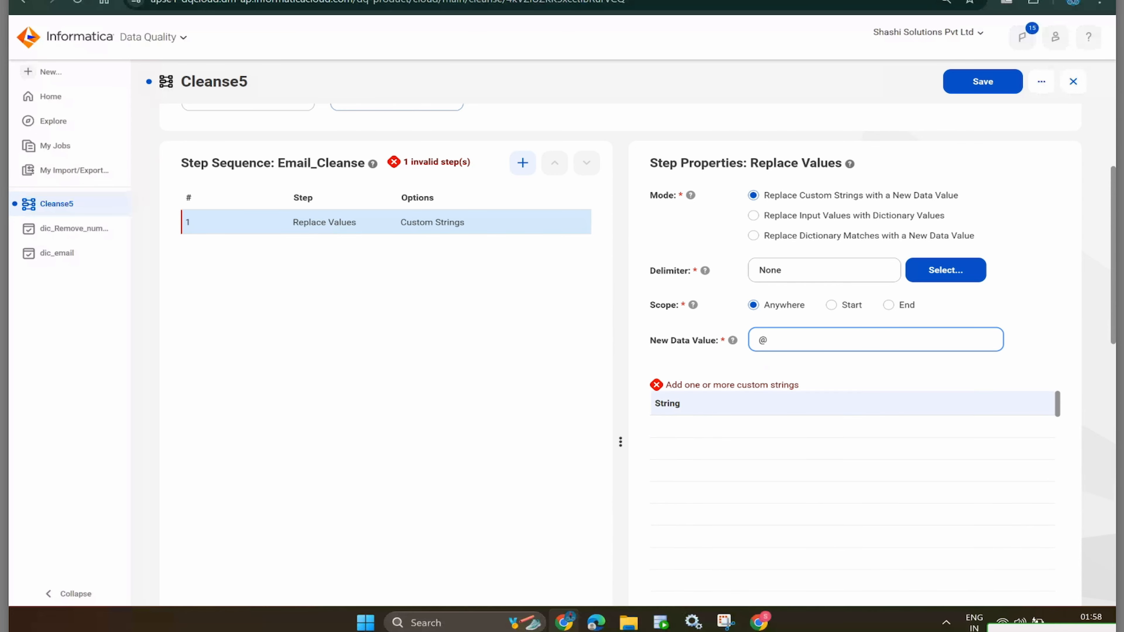
click(841, 426)
text(@@)
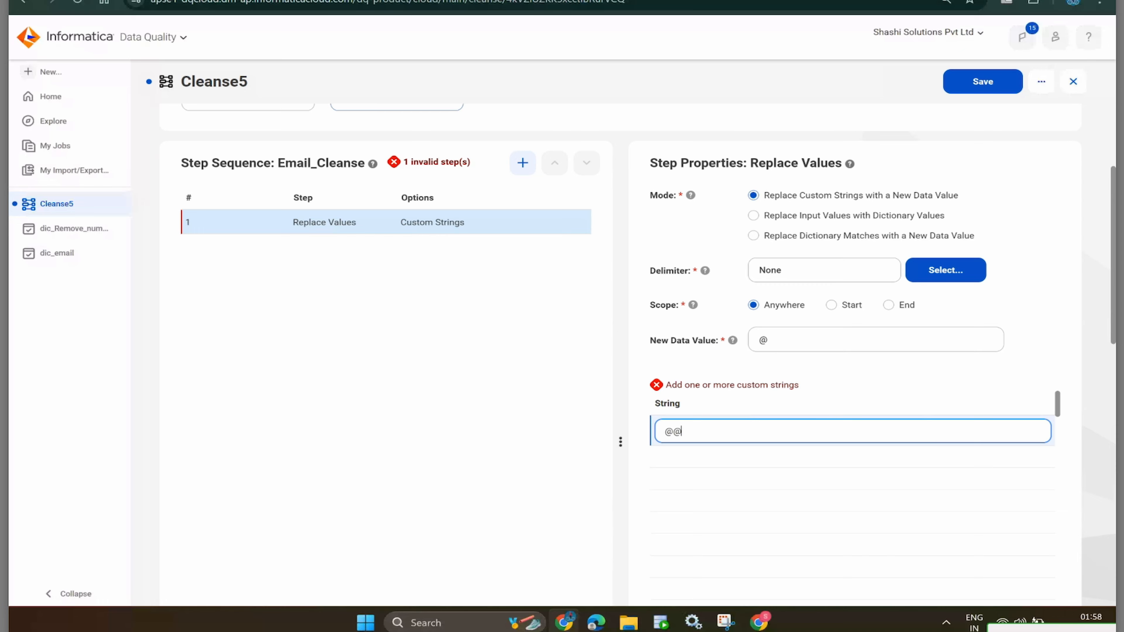
key(Return)
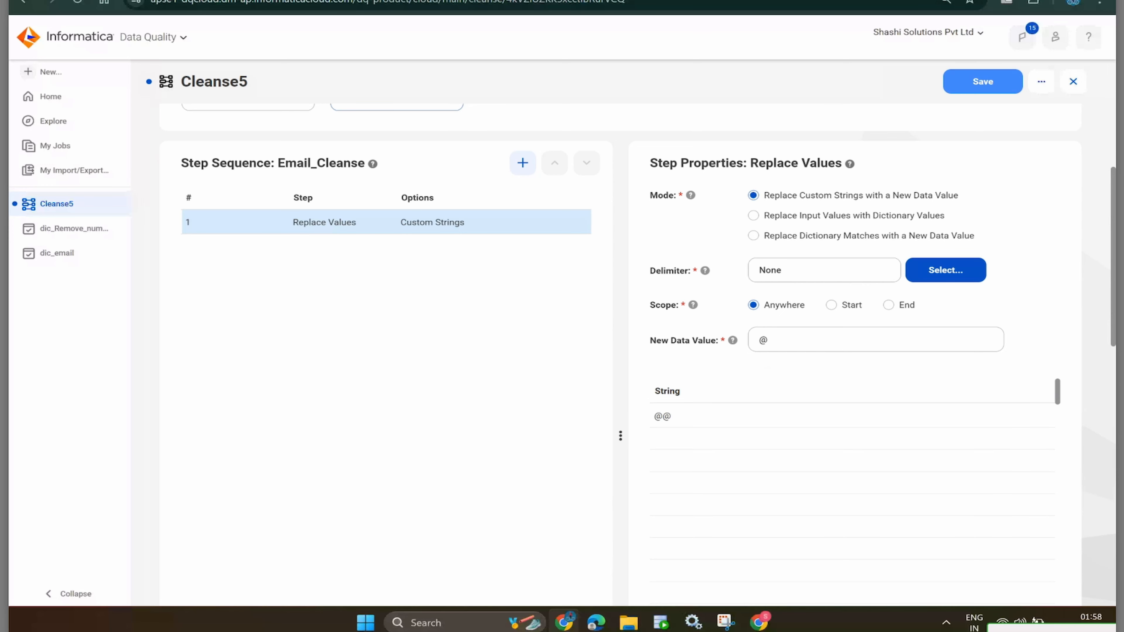
- Save the Cleanse5 asset
click(982, 81)
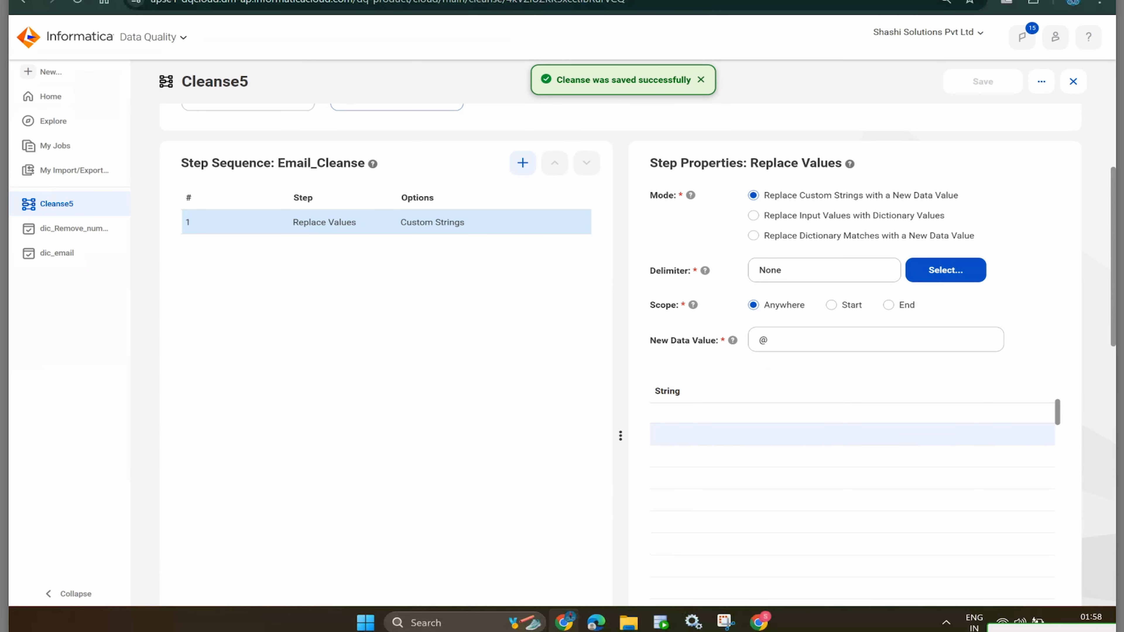
scroll(851, 487, down, 1)
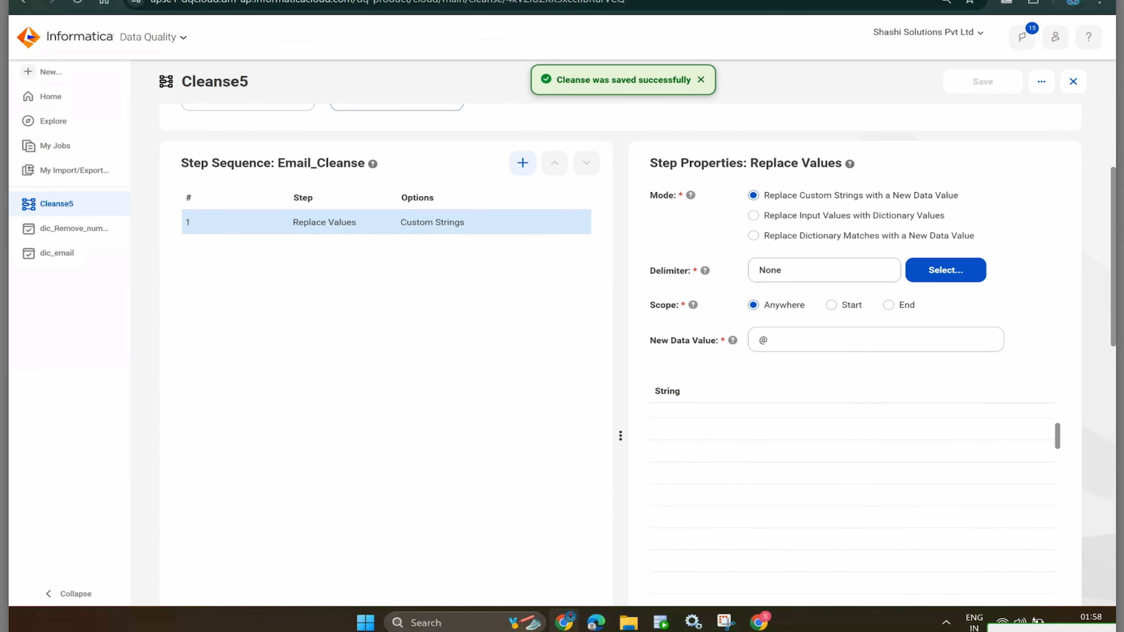
scroll(619, 310, down, 7)
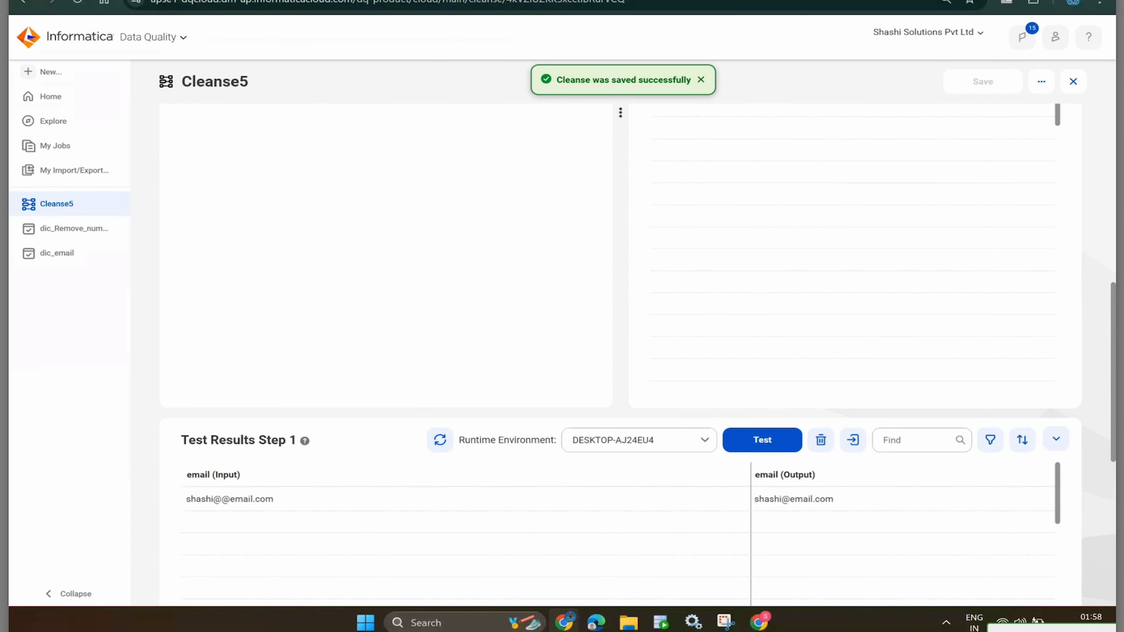
- Rerun the Step 1 test on the doubled-@ sample email with the custom-string settings
click(762, 440)
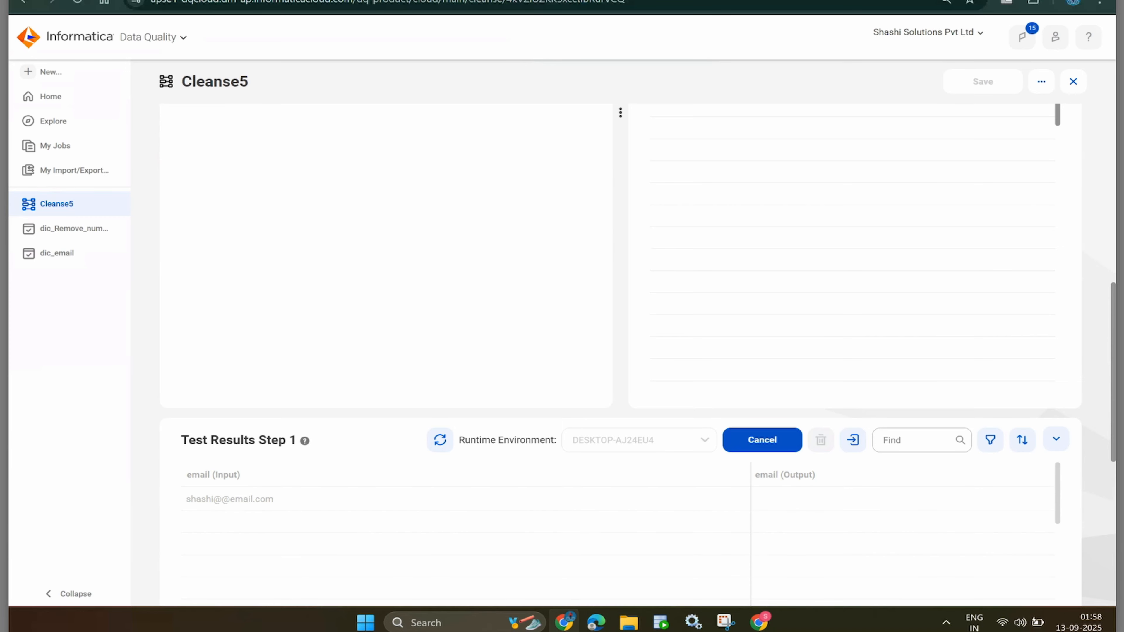
scroll(619, 310, down, 6)
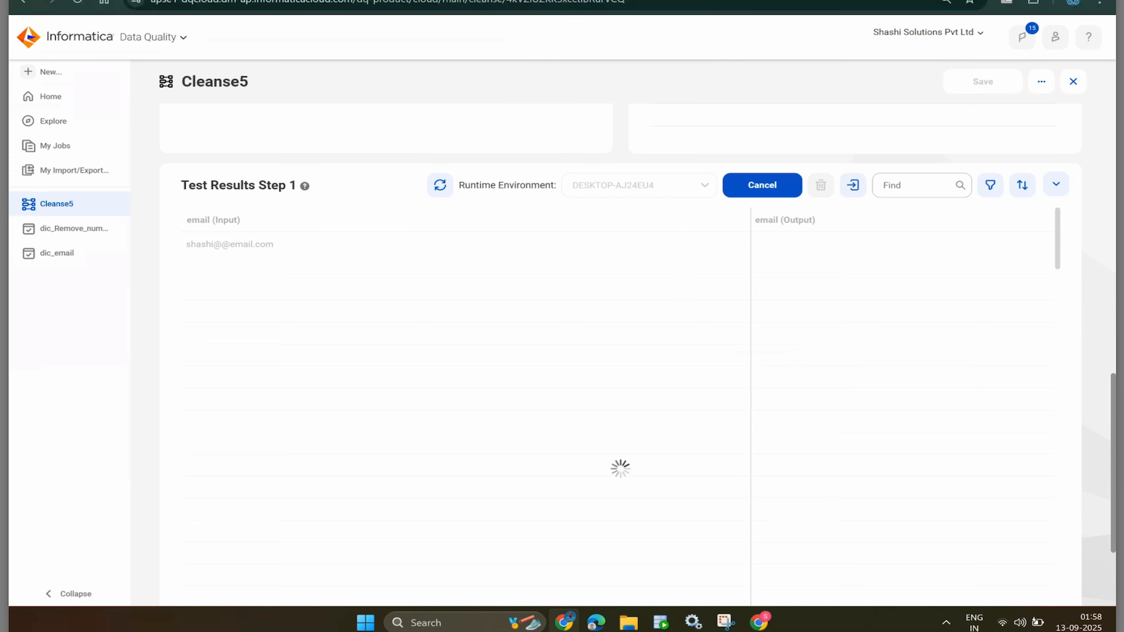
scroll(619, 354, up, 6)
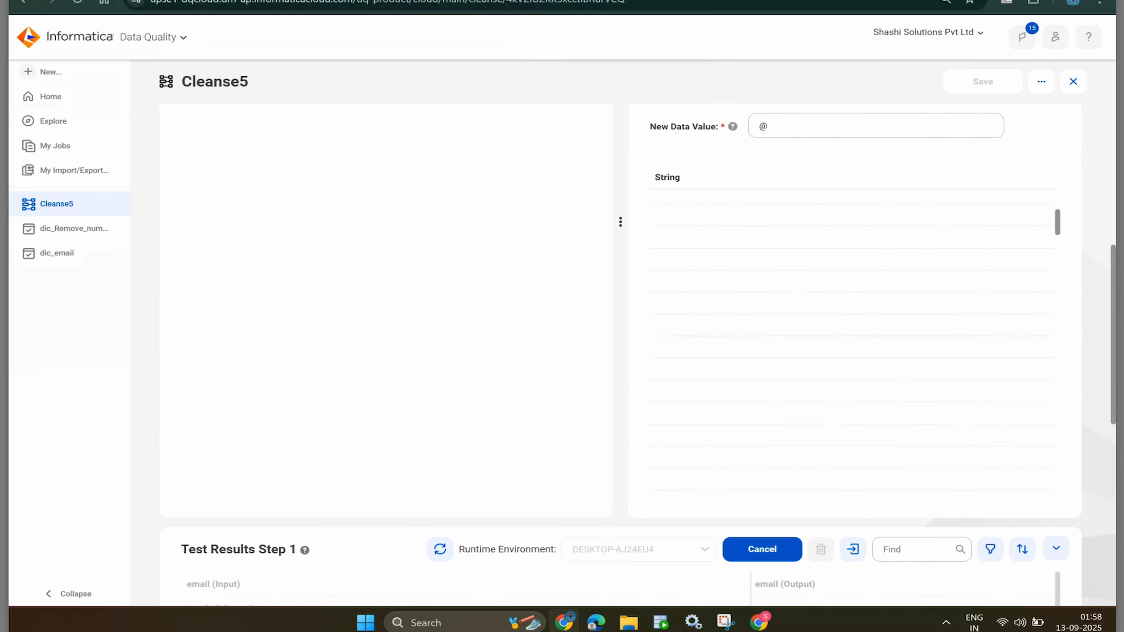
scroll(620, 354, down, 3)
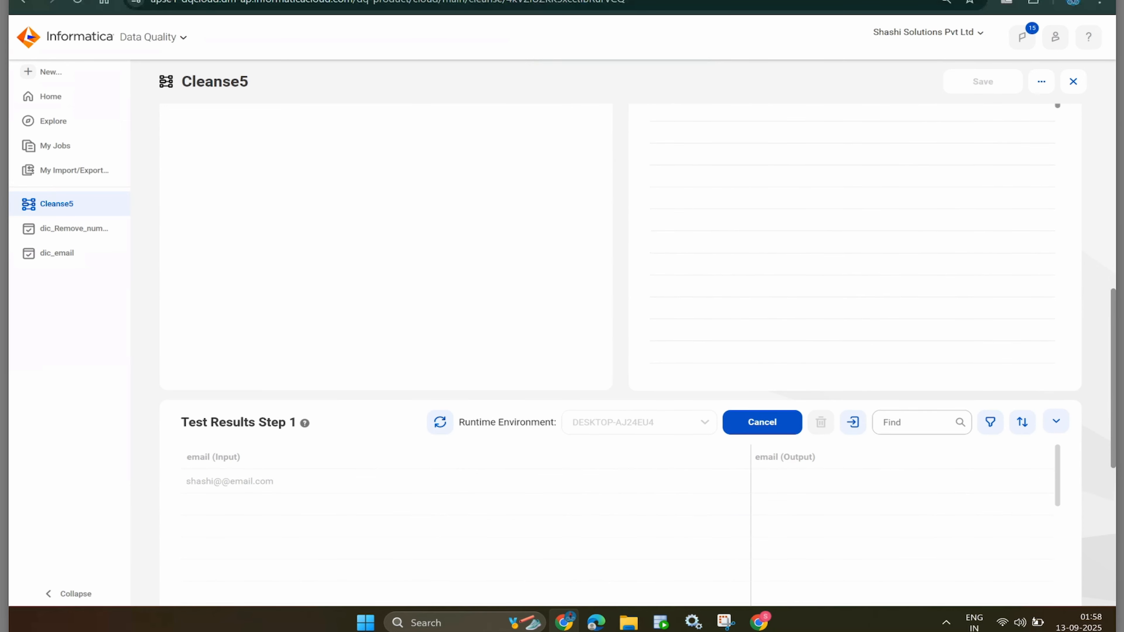
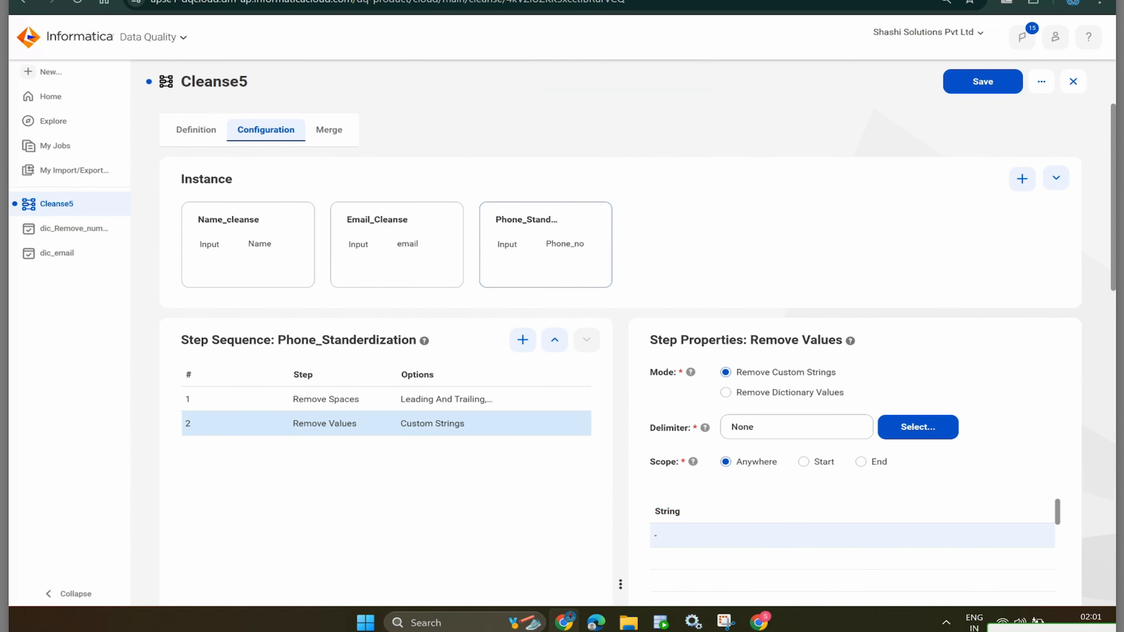
scroll(713, 549, up, 5)
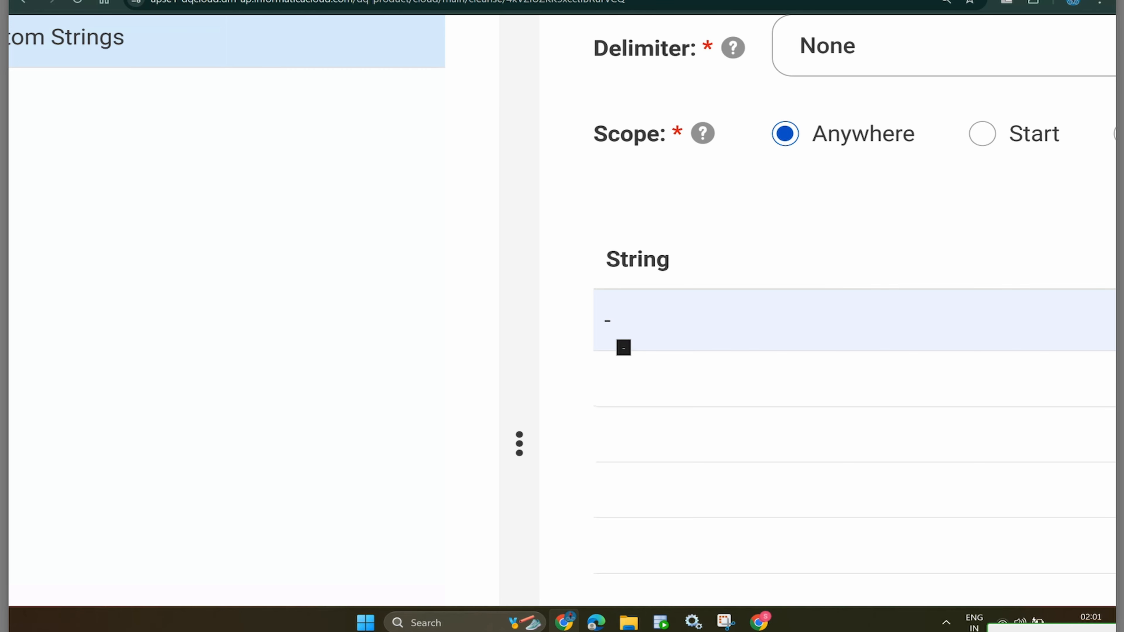
drag(613, 320, 606, 259)
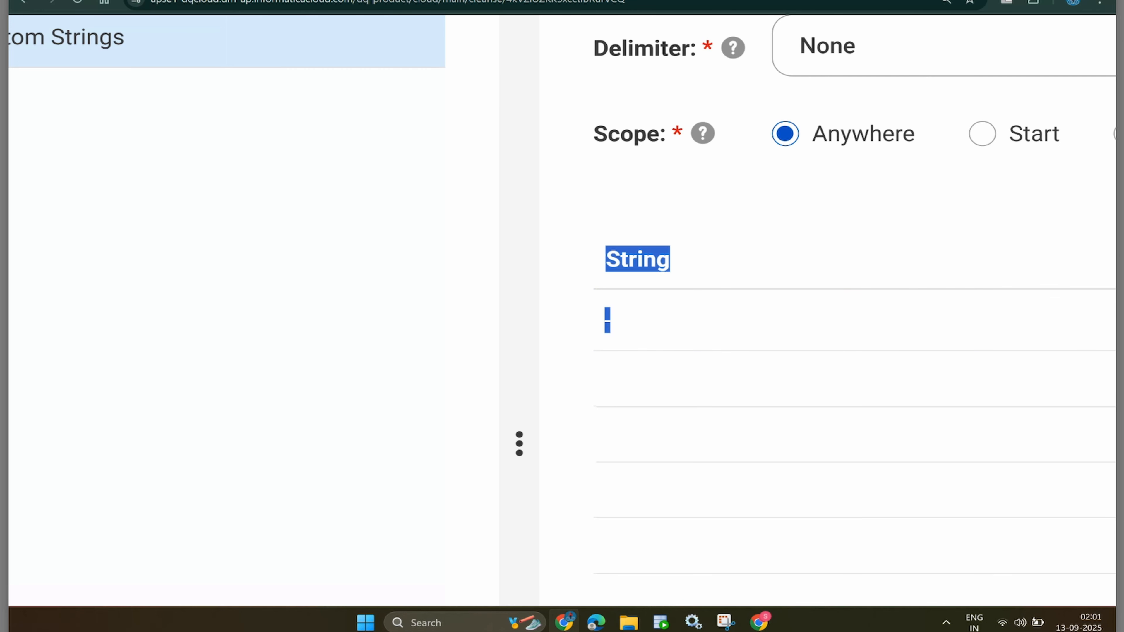
scroll(606, 259, down, 5)
scroll(619, 354, down, 8)
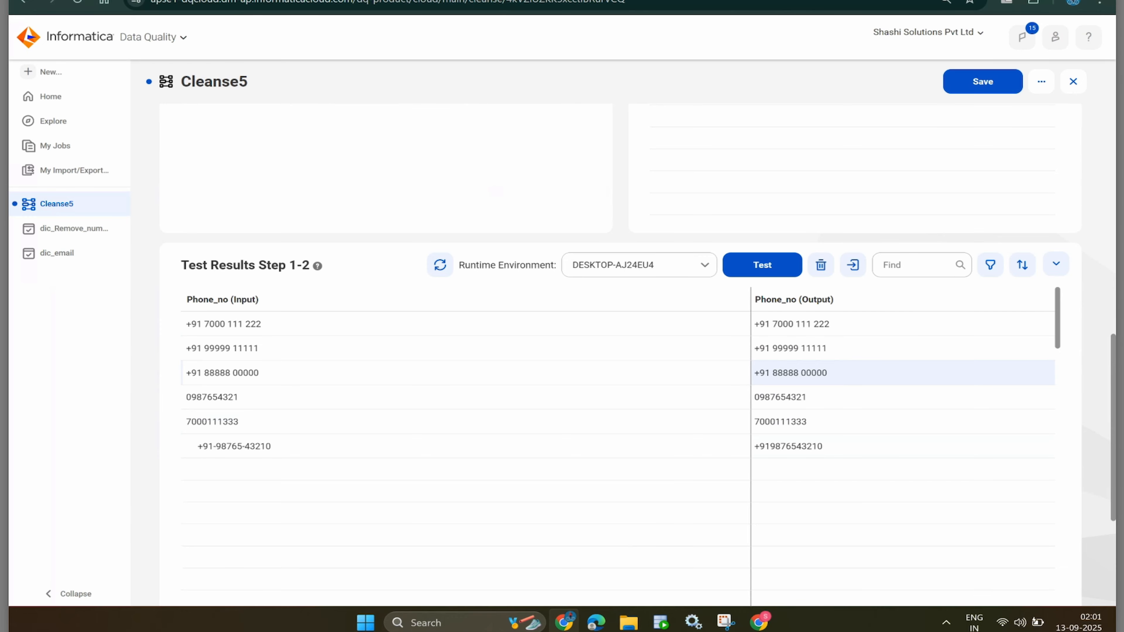
scroll(620, 346, up, 1)
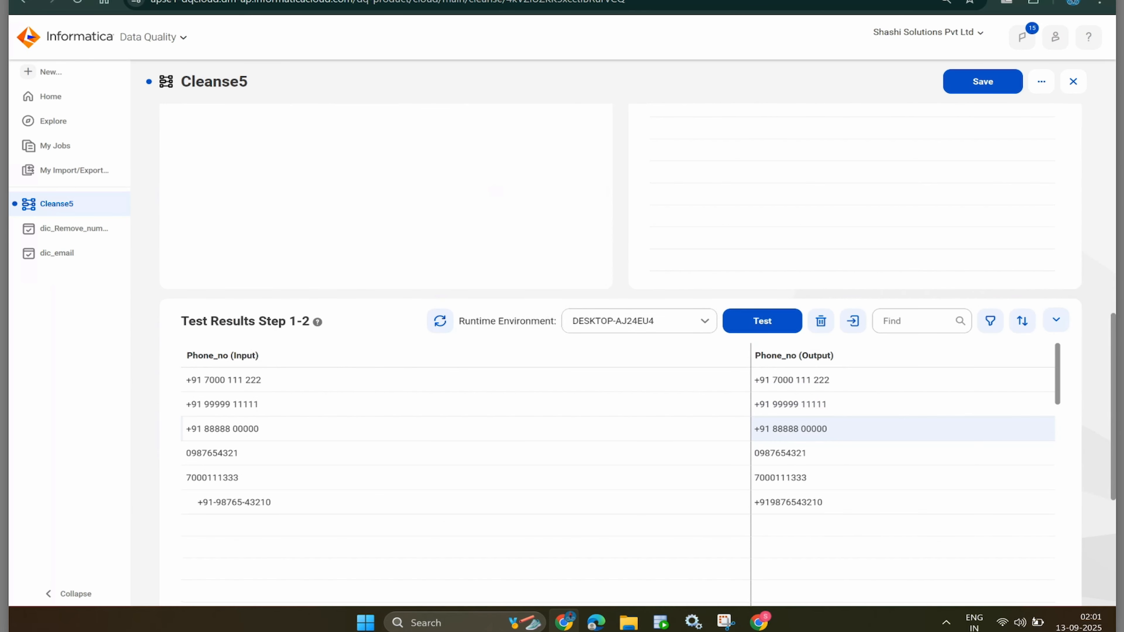
scroll(619, 345, up, 5)
key(alt+Tab)
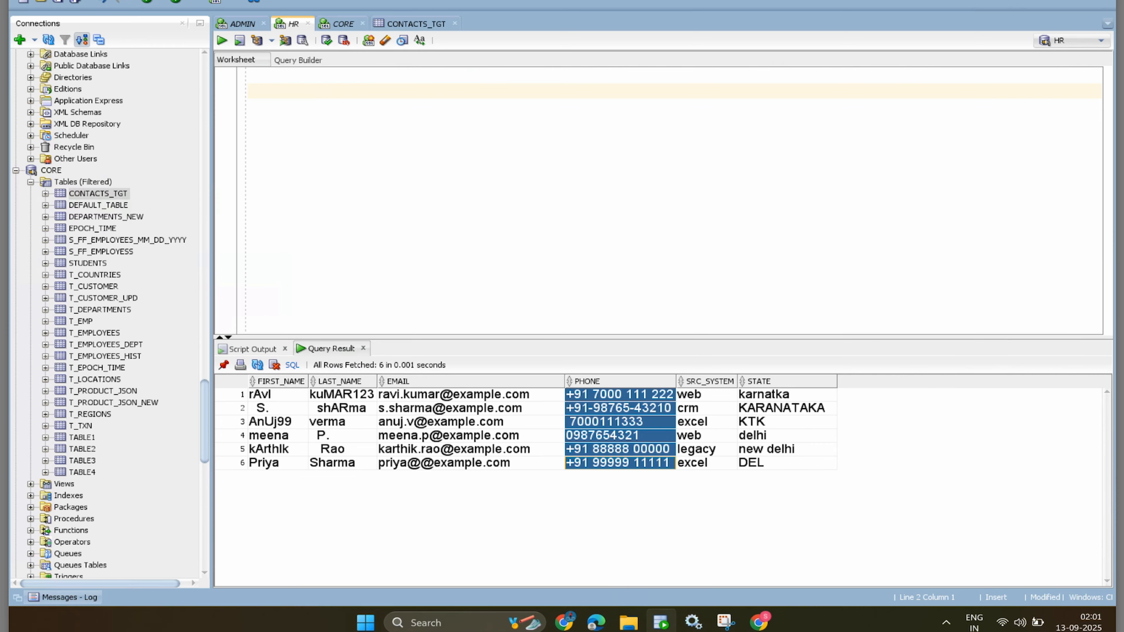
drag(764, 394, 765, 463)
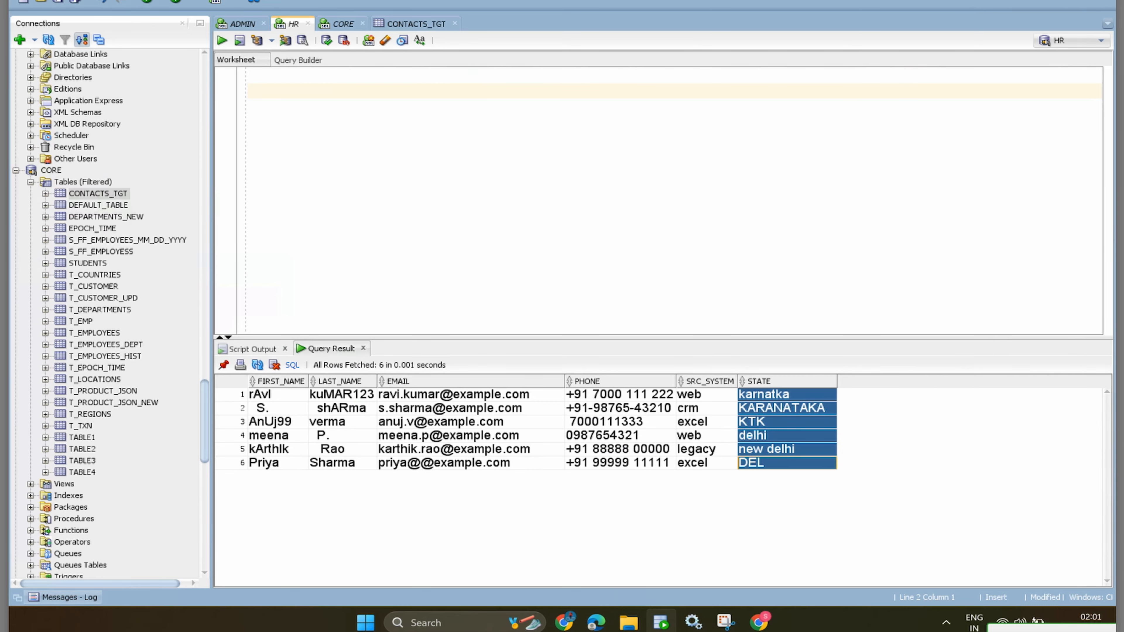
key(alt+Tab)
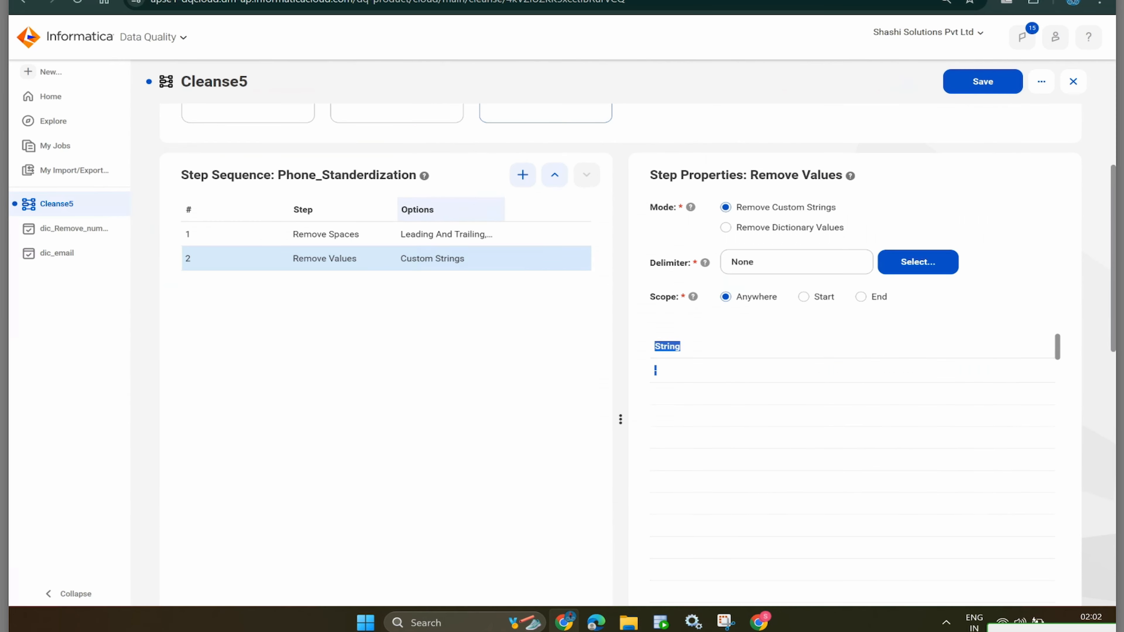
- Open the new-asset type chooser, then dismiss it
scroll(637, 288, up, 3)
click(51, 71)
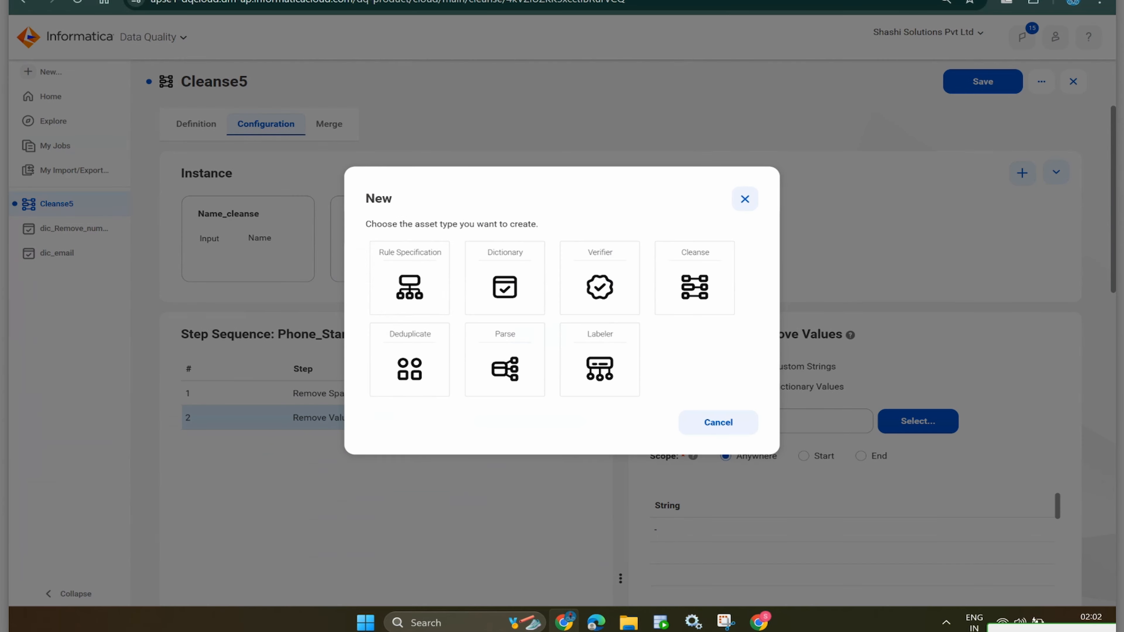
key(Escape)
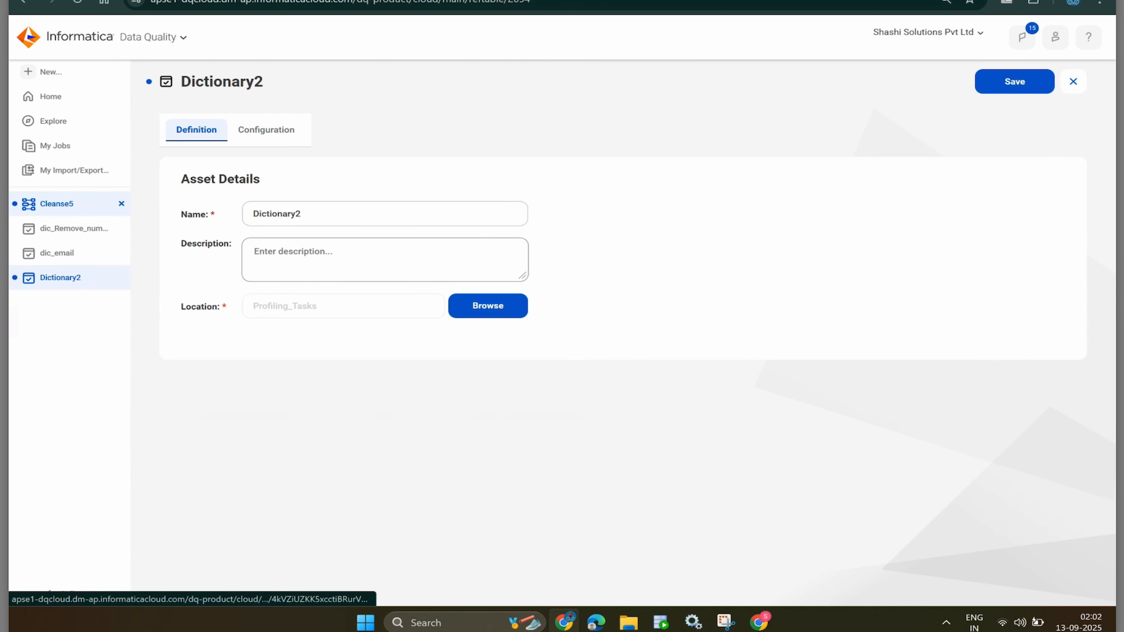
- Add a State_stand instance to Cleanse5 with one input named state
click(56, 204)
click(1022, 173)
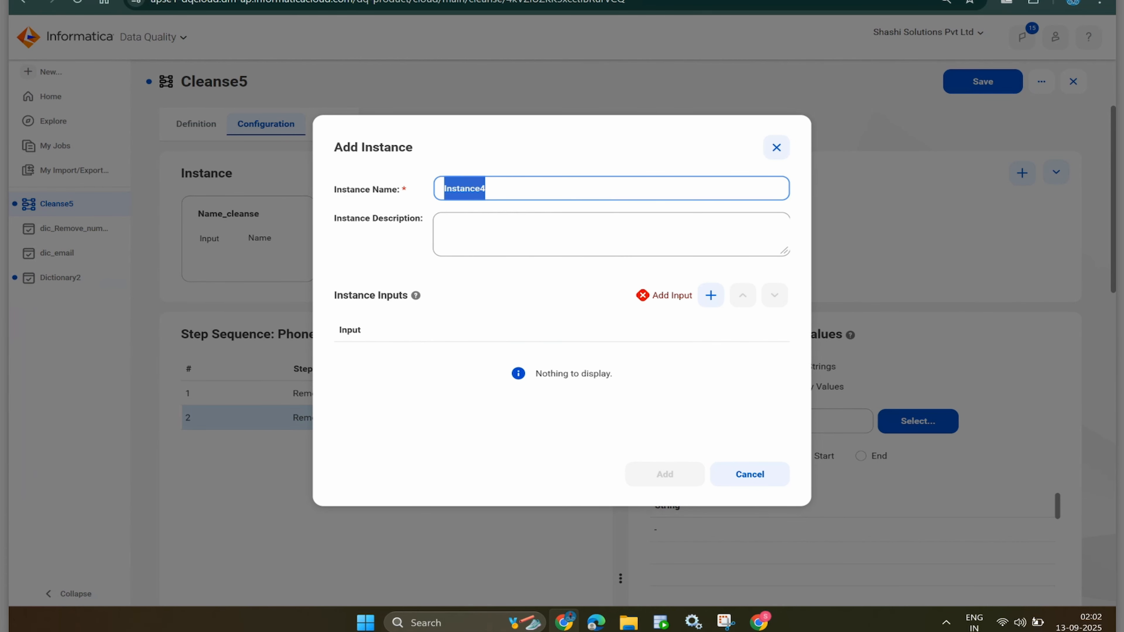
text(State)
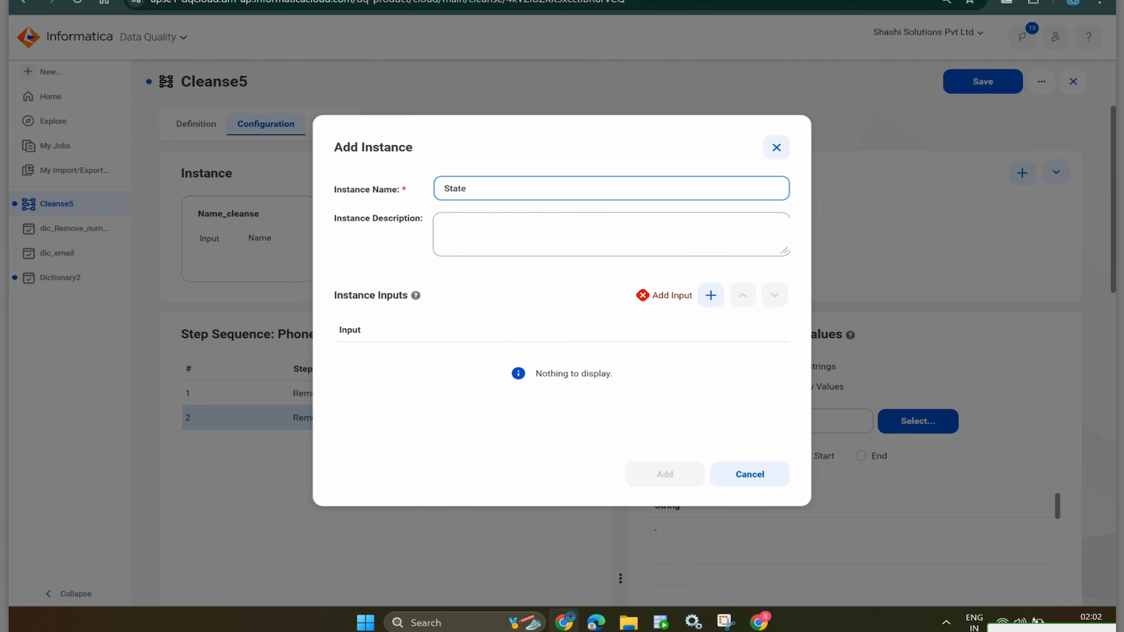
text(_stand)
click(710, 295)
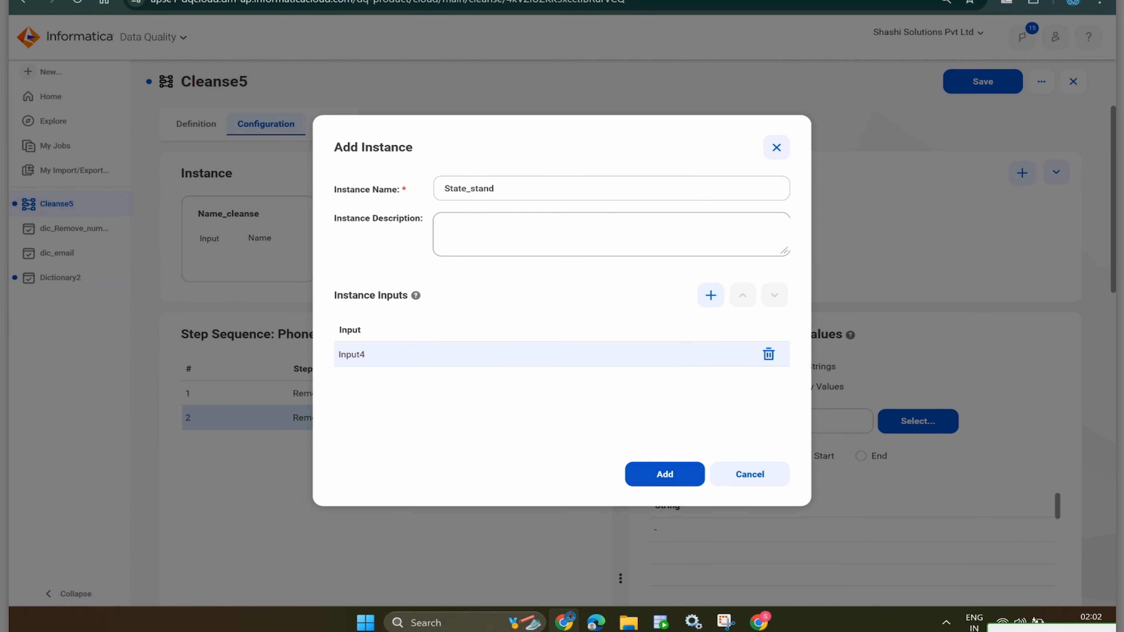
click(362, 357)
text(state)
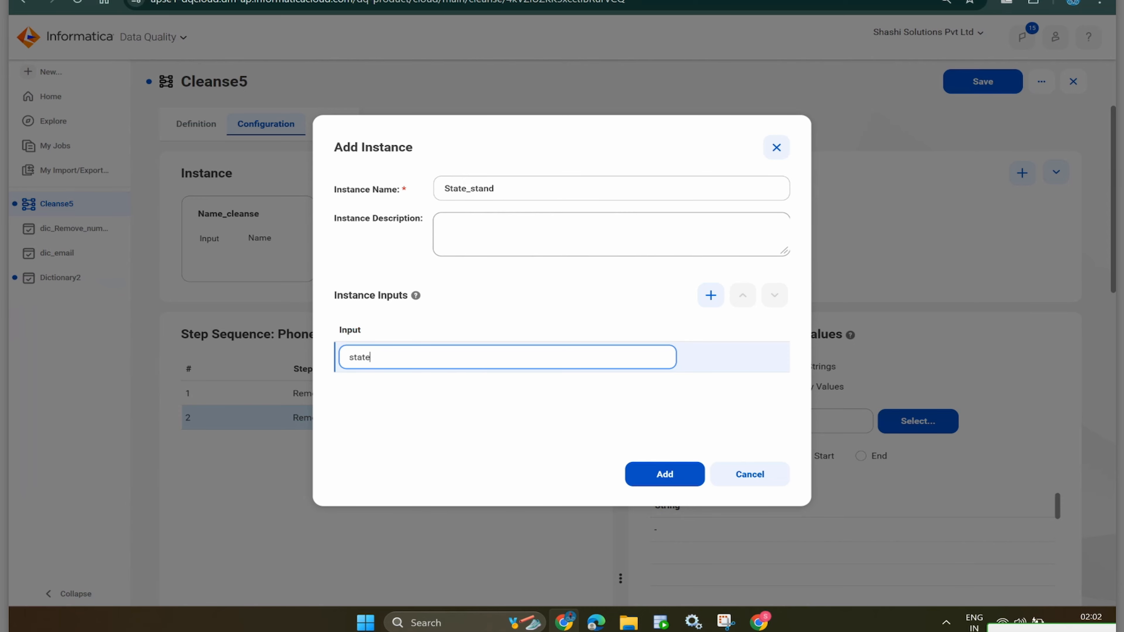
click(664, 474)
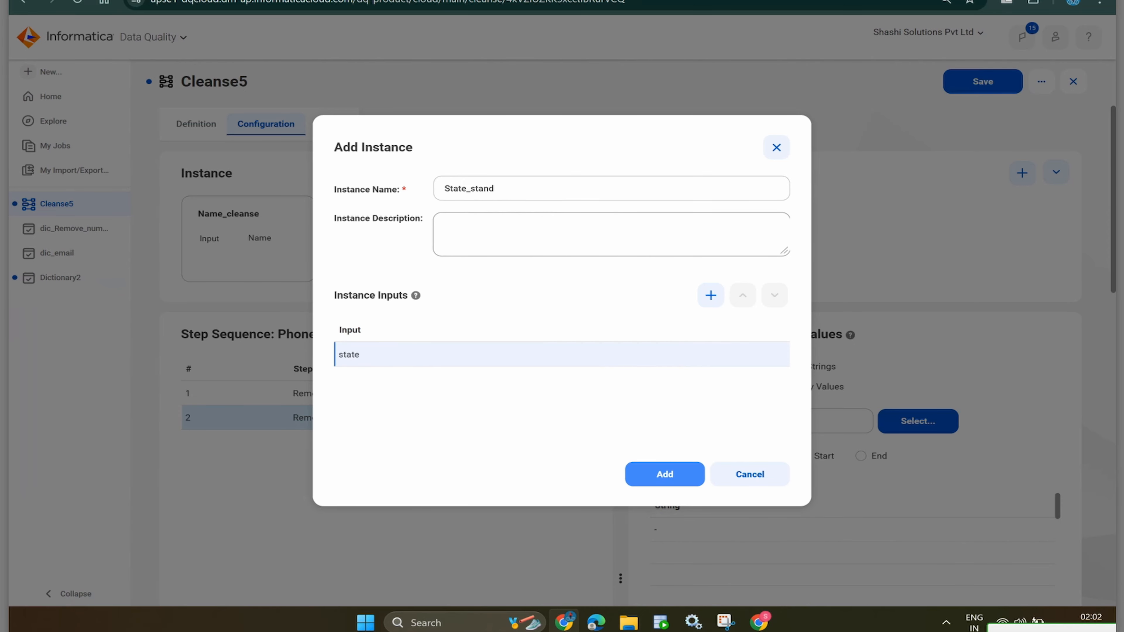
scroll(619, 354, down, 4)
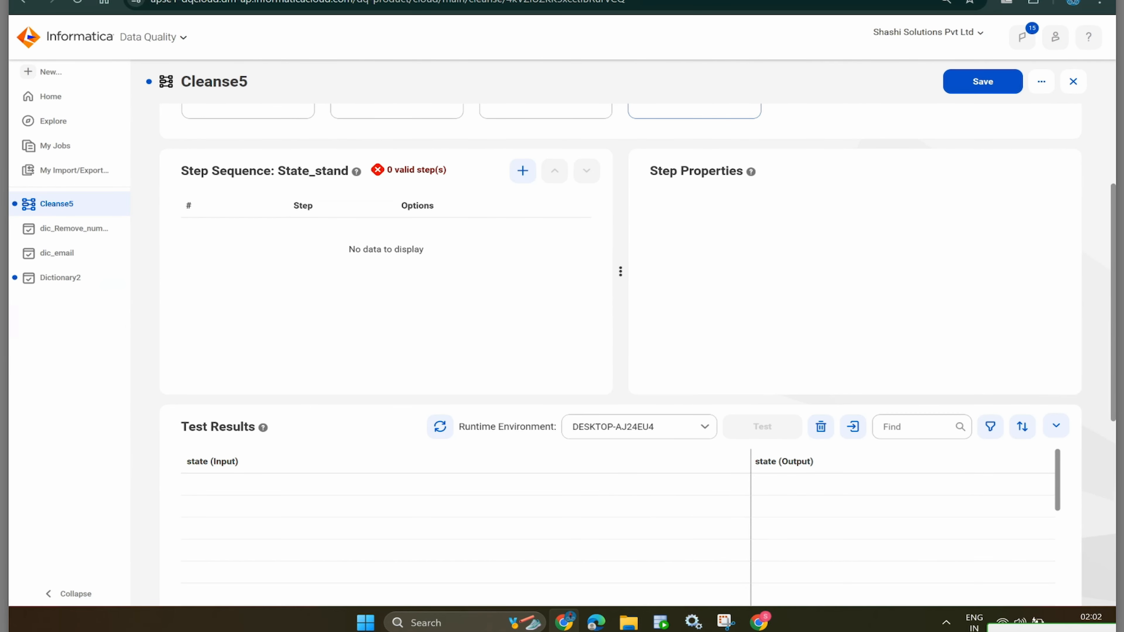
- Add a Replace Values step to the State_stand step sequence
click(523, 170)
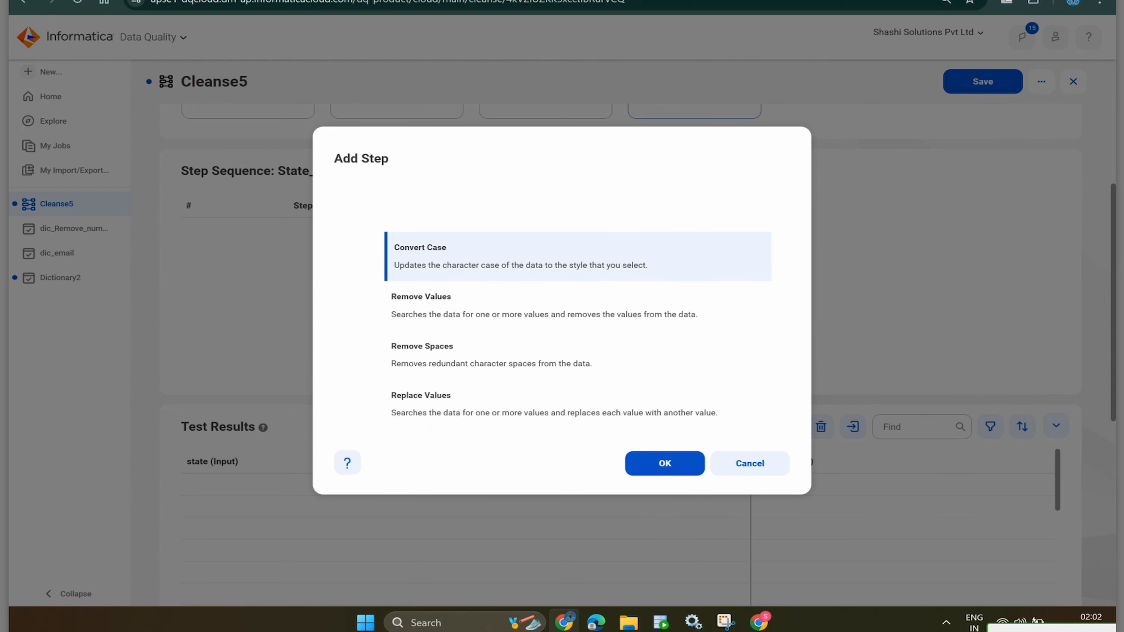
mouse_move(661, 622)
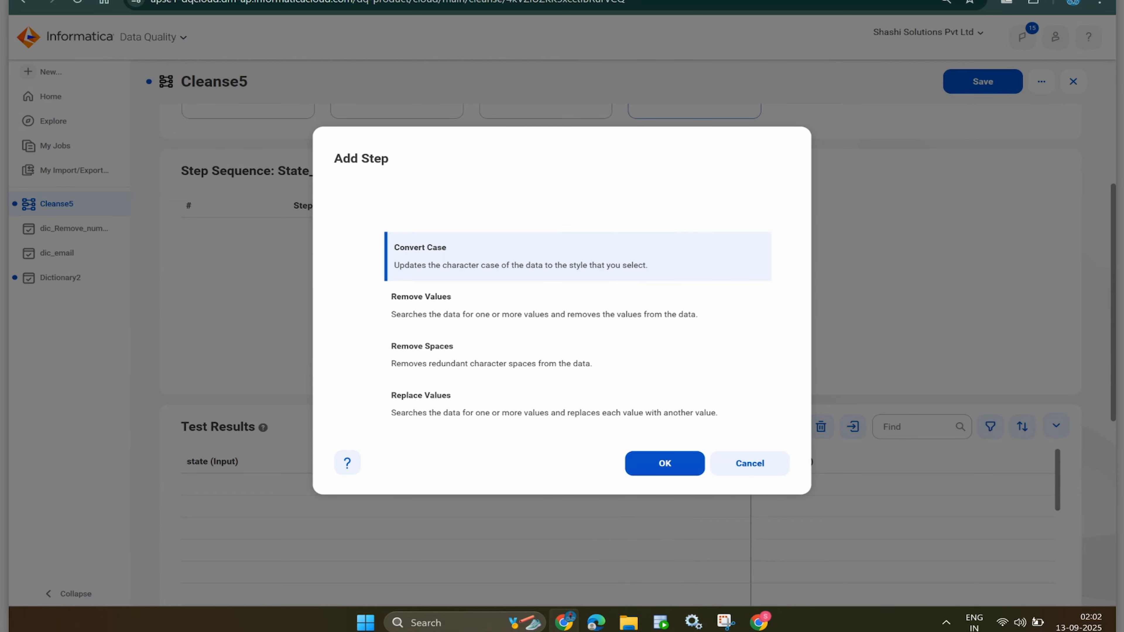
click(555, 403)
click(664, 463)
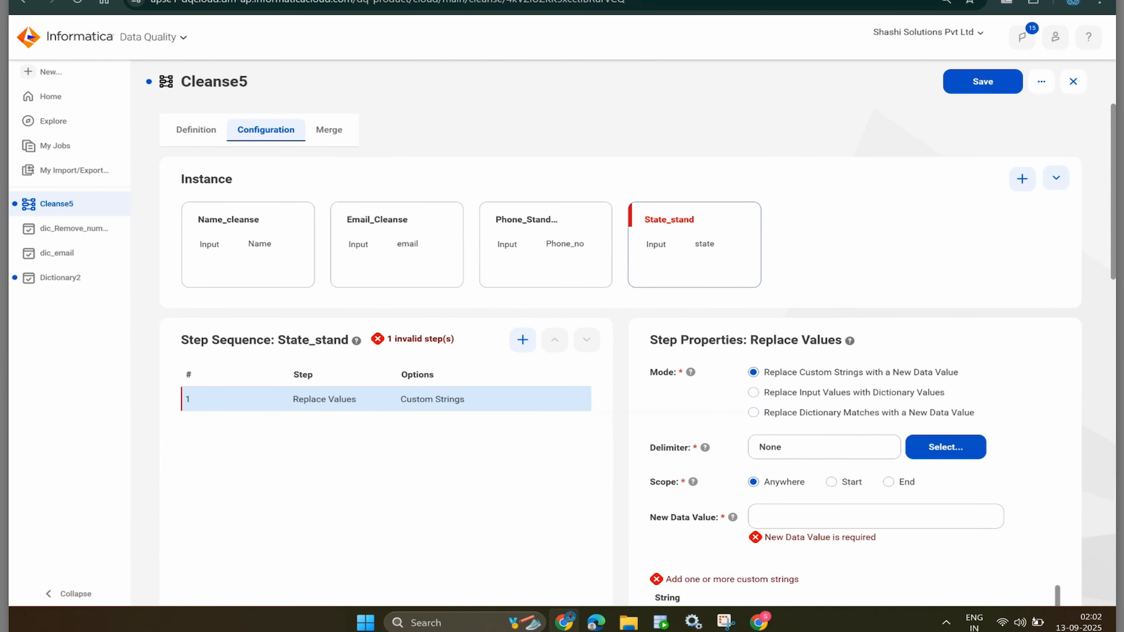
scroll(576, 398, down, 4)
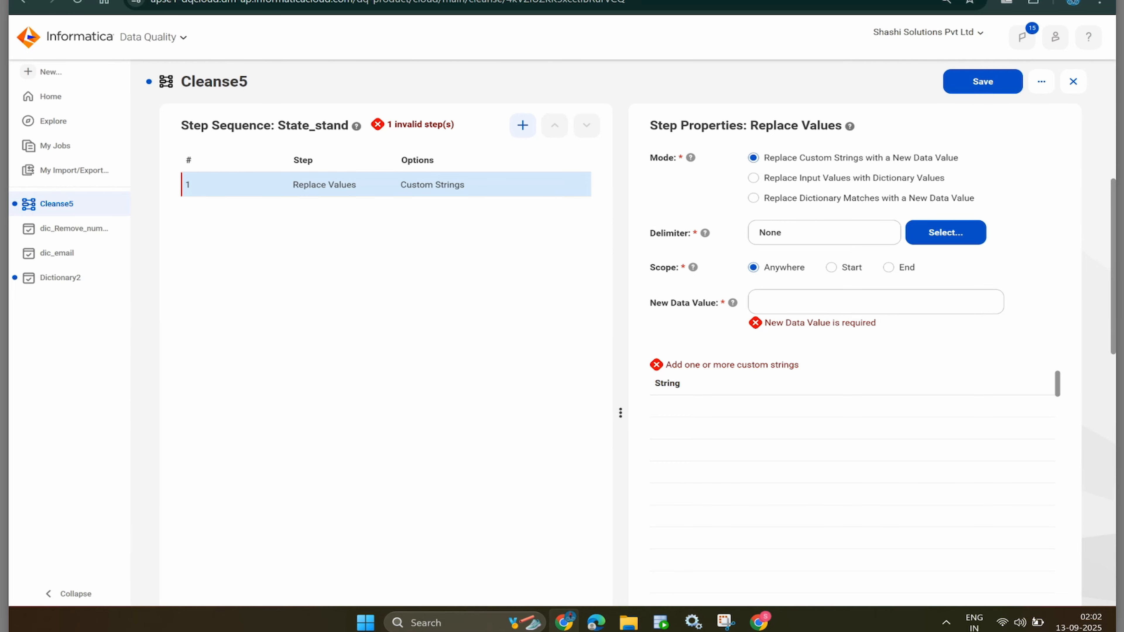
- Set the step to replace input values with dictionary values; browse Profiling_Tasks without choosing one
click(753, 177)
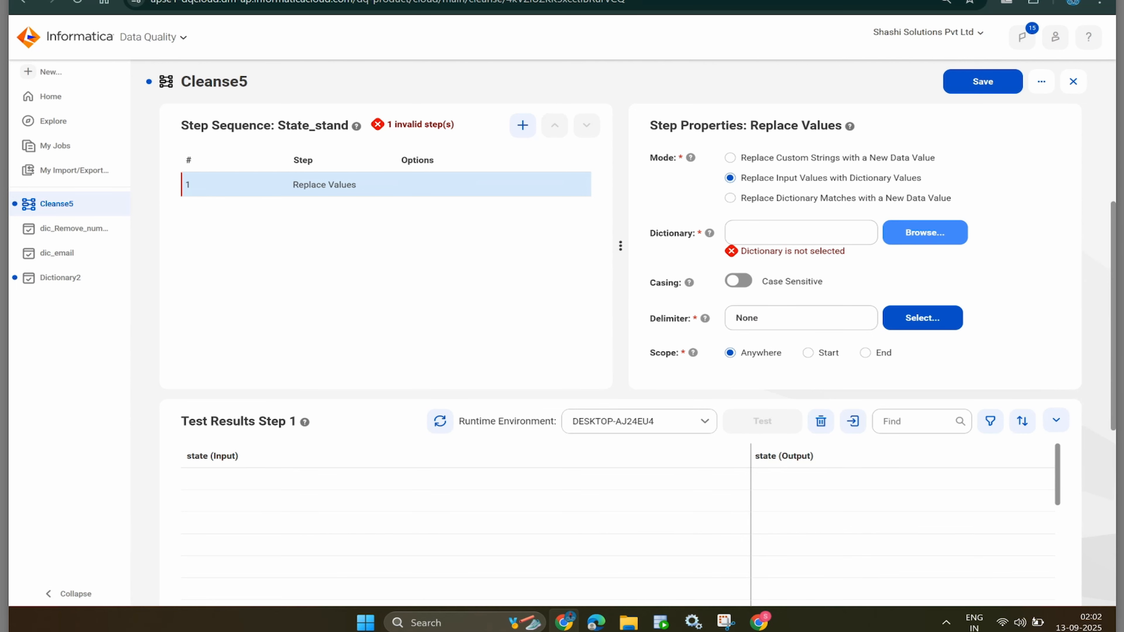
click(925, 232)
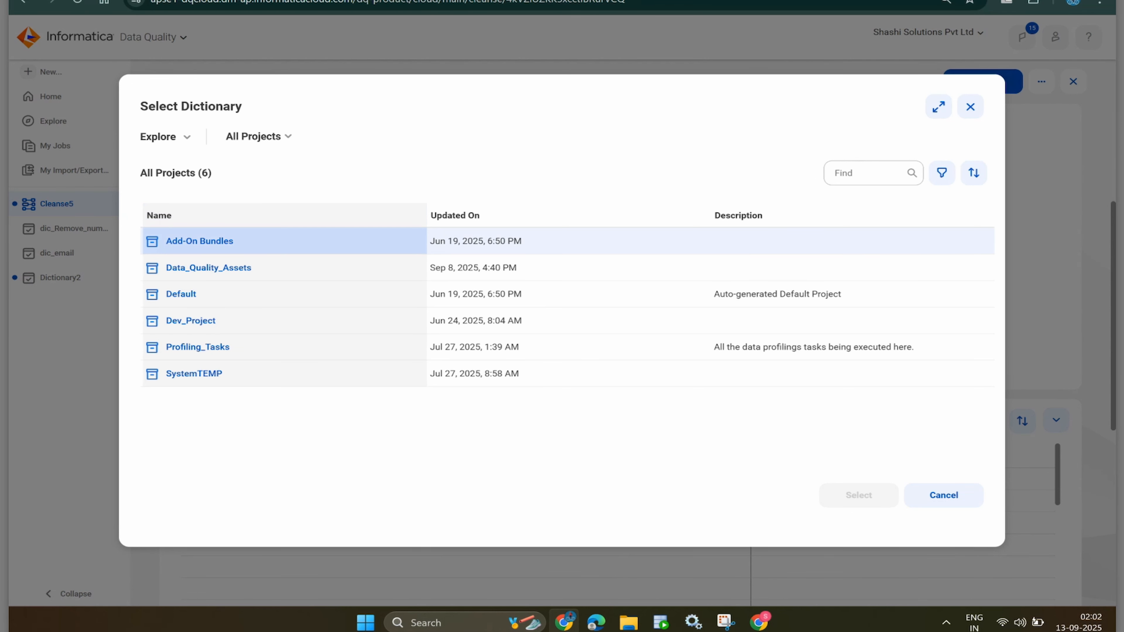
click(310, 347)
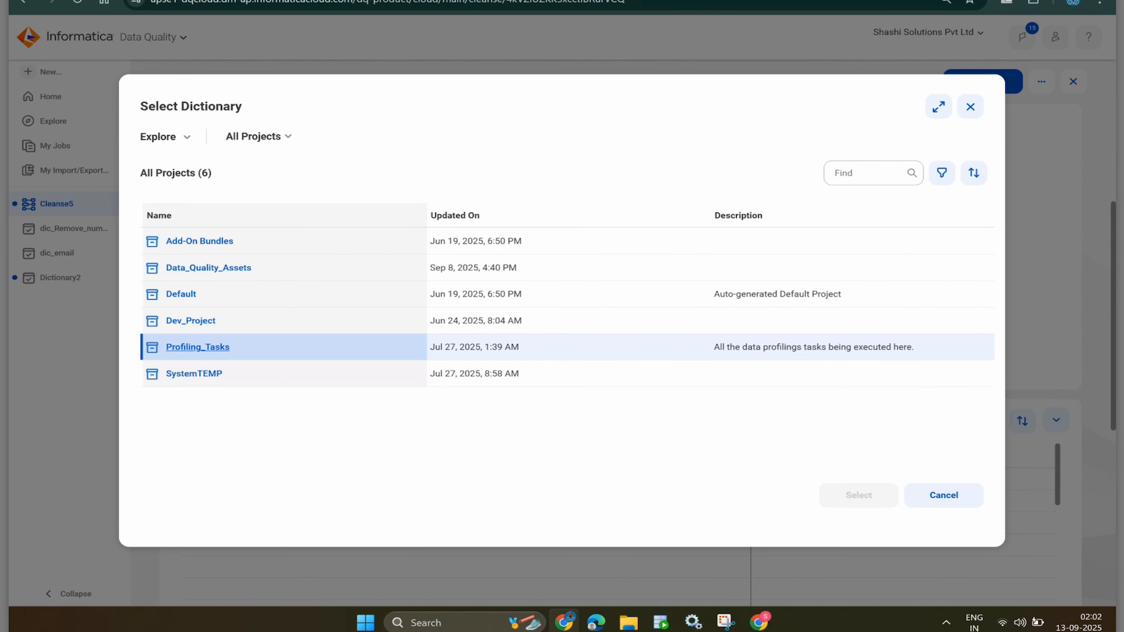
click(197, 346)
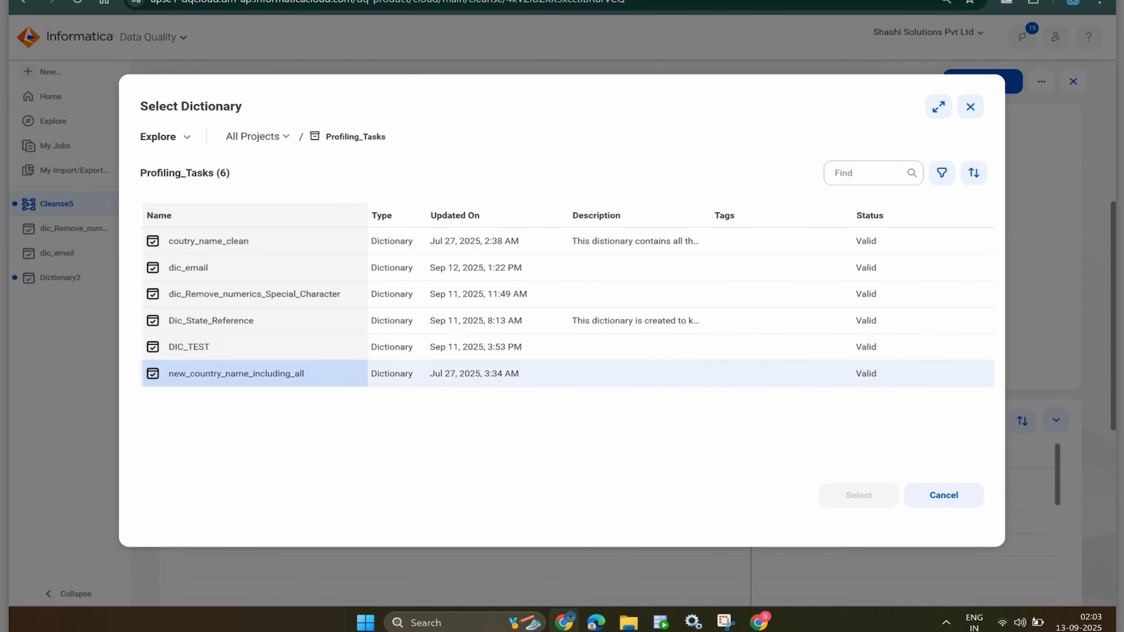
click(971, 107)
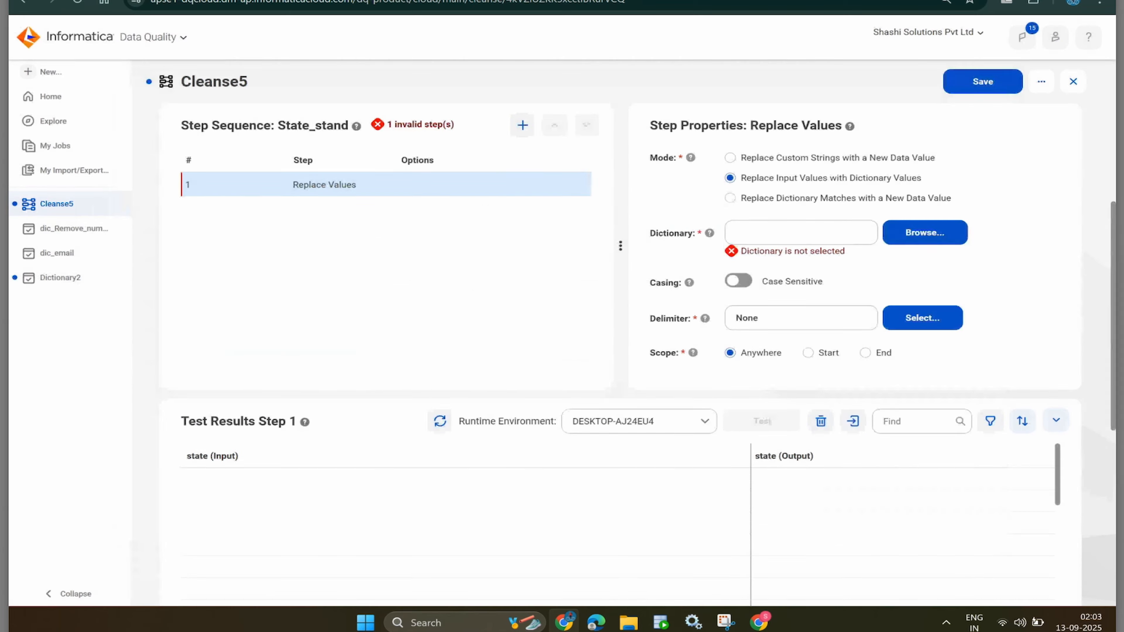
- Rename Dictionary2 to State_standerdizer and paste the six state values into Column 1
click(71, 277)
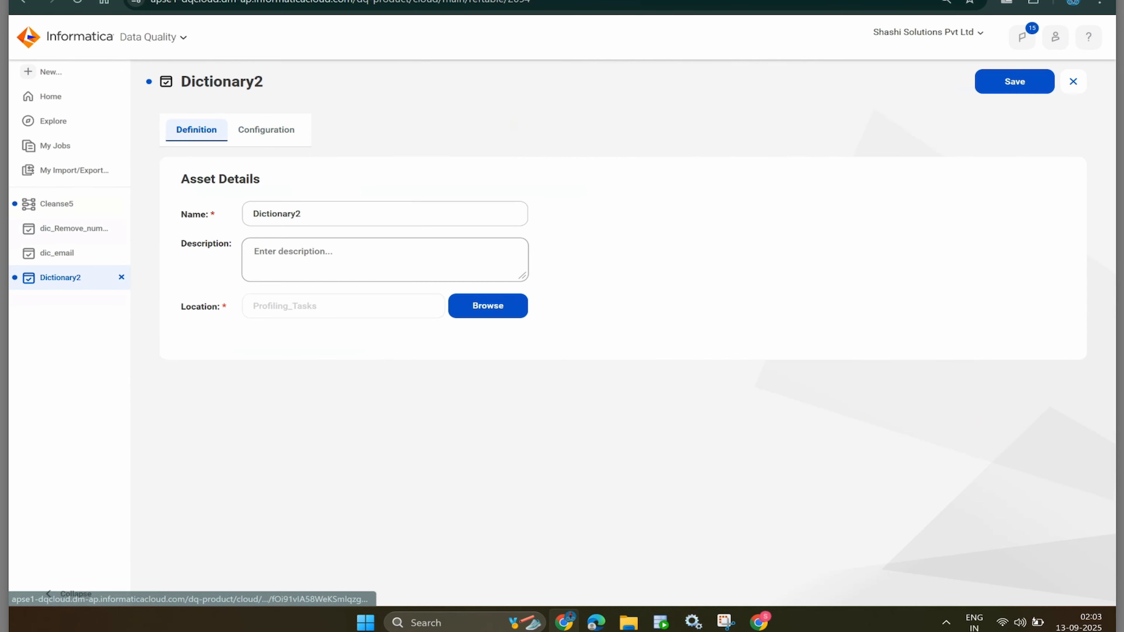
text(Stat)
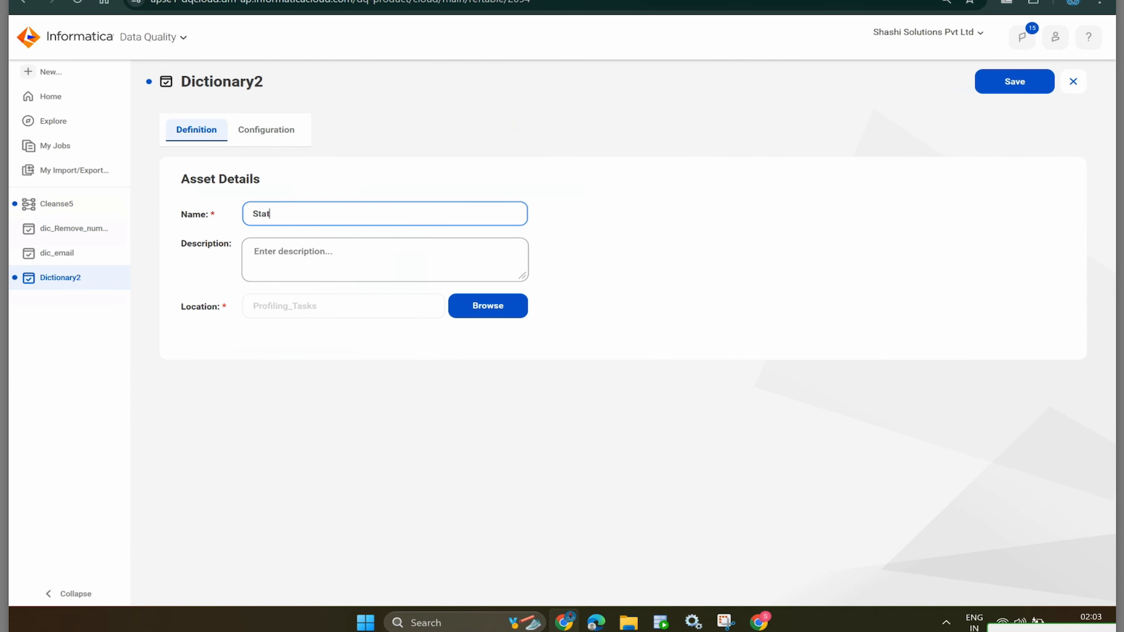
text(e_standerdizer)
click(266, 130)
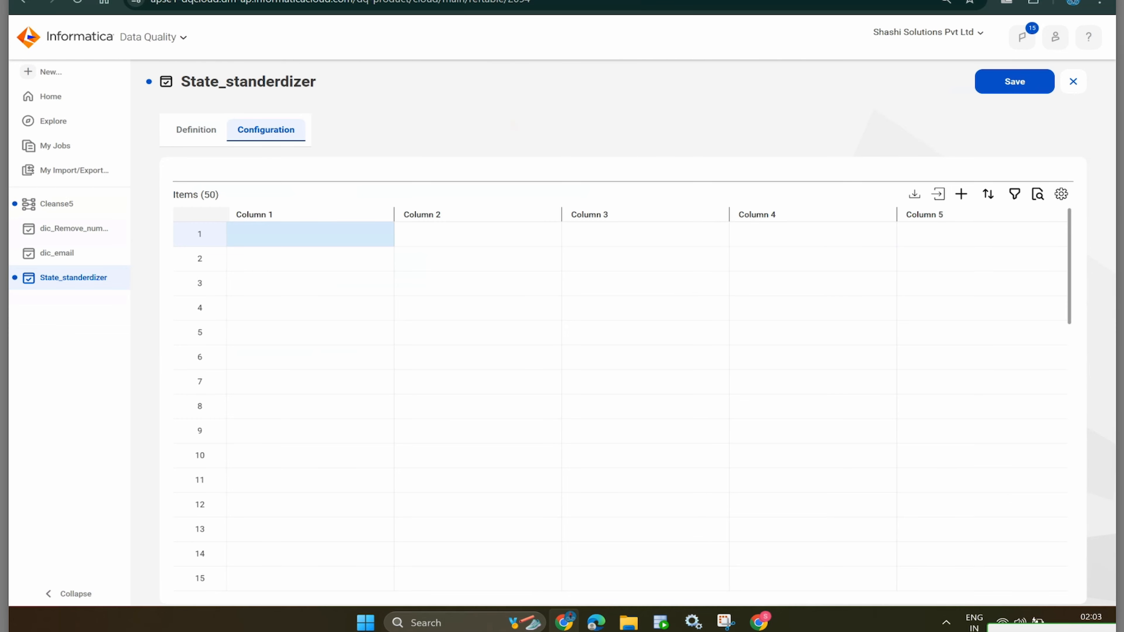
text(karnatka KARANATAKA KTK delhi new delhi DEL)
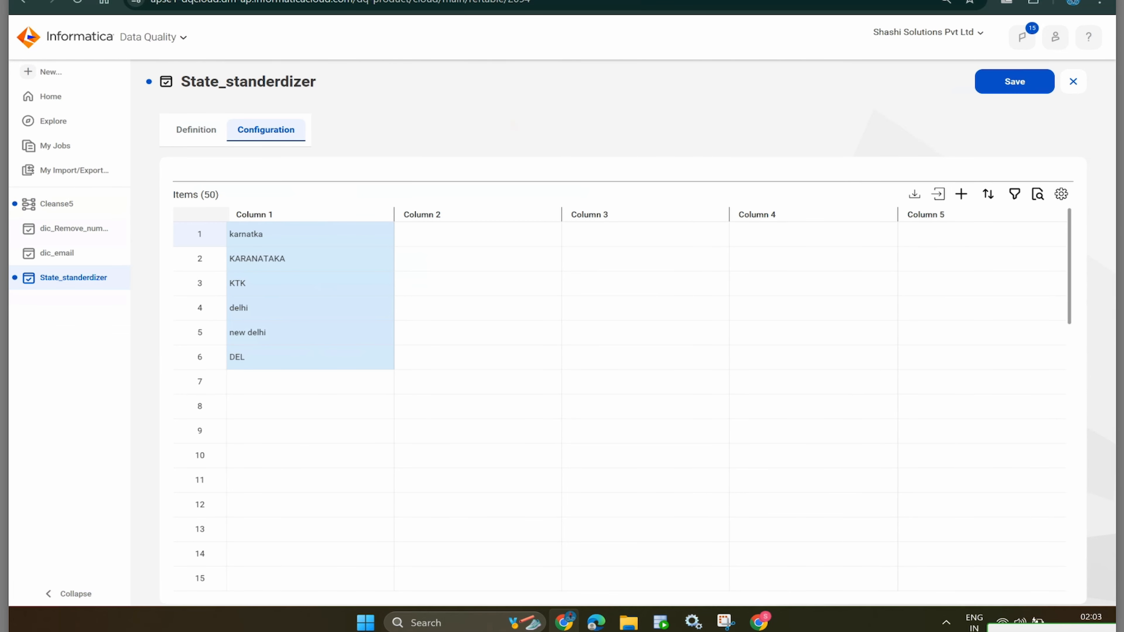
- Enter KA in Column 2 for karnatka, KARANATAKA and KTK
click(397, 234)
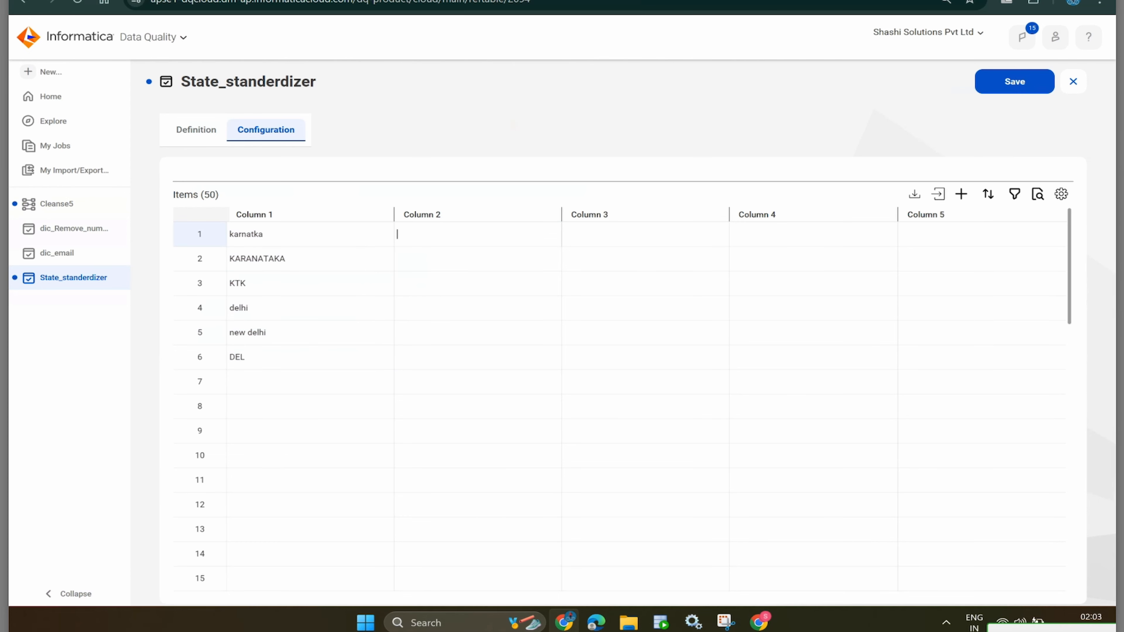
text(KA)
key(Return)
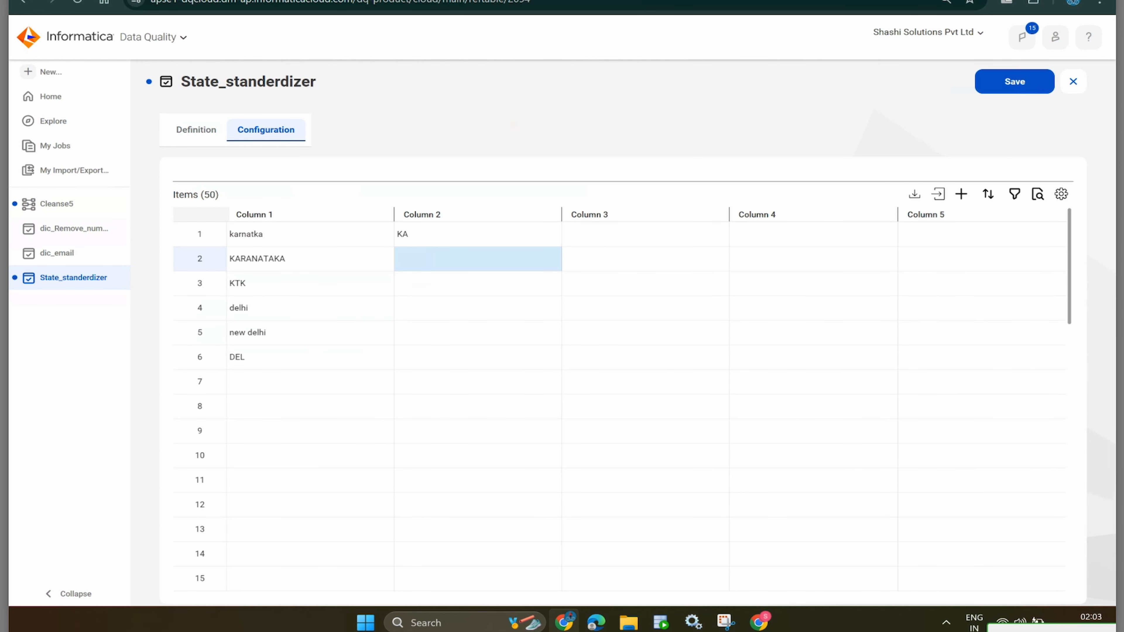
double_click(402, 233)
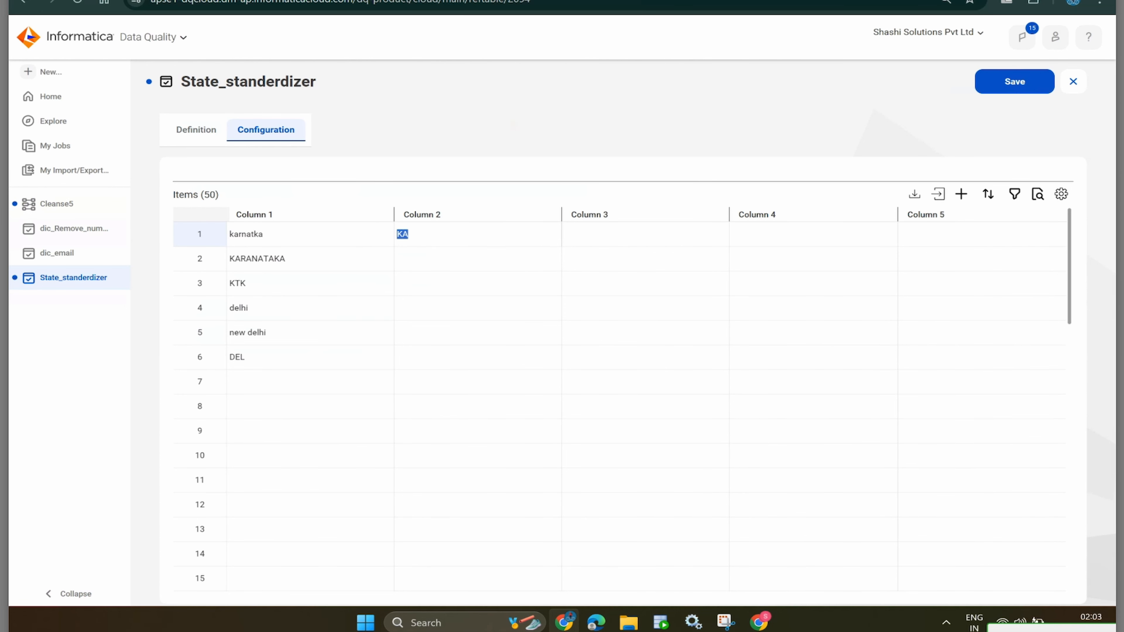
double_click(414, 258)
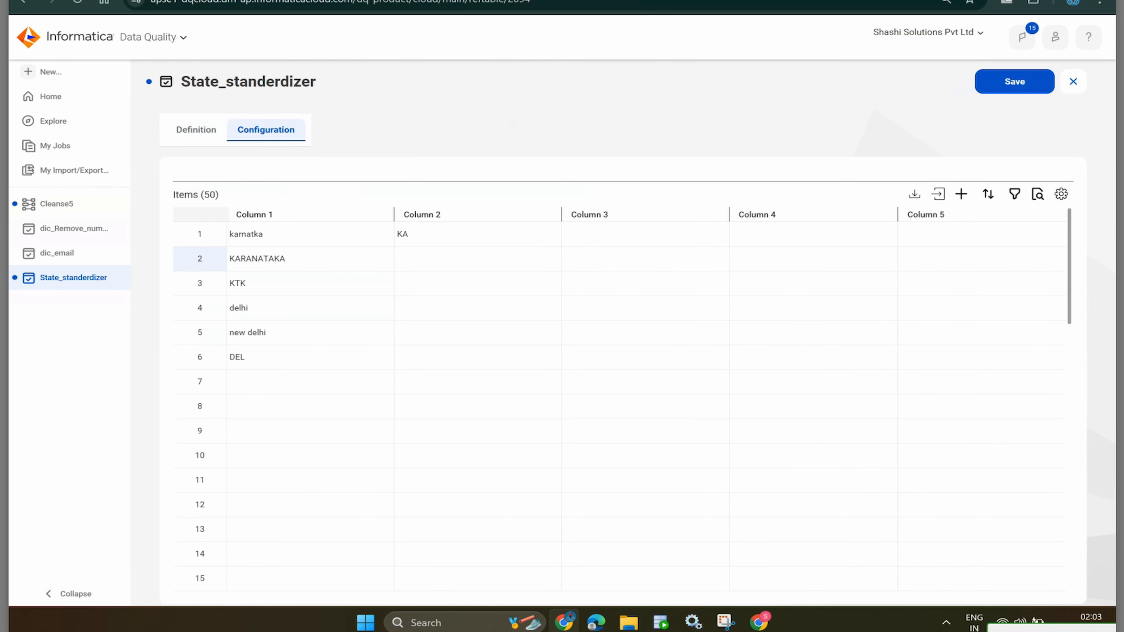
text(KA)
key(Return)
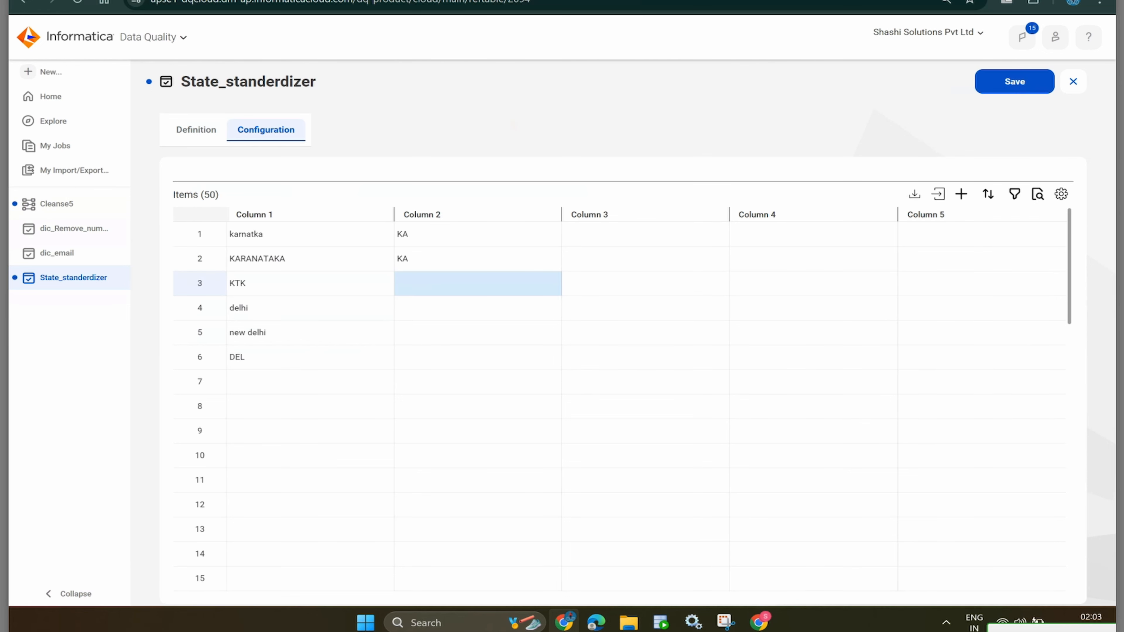
text(KA)
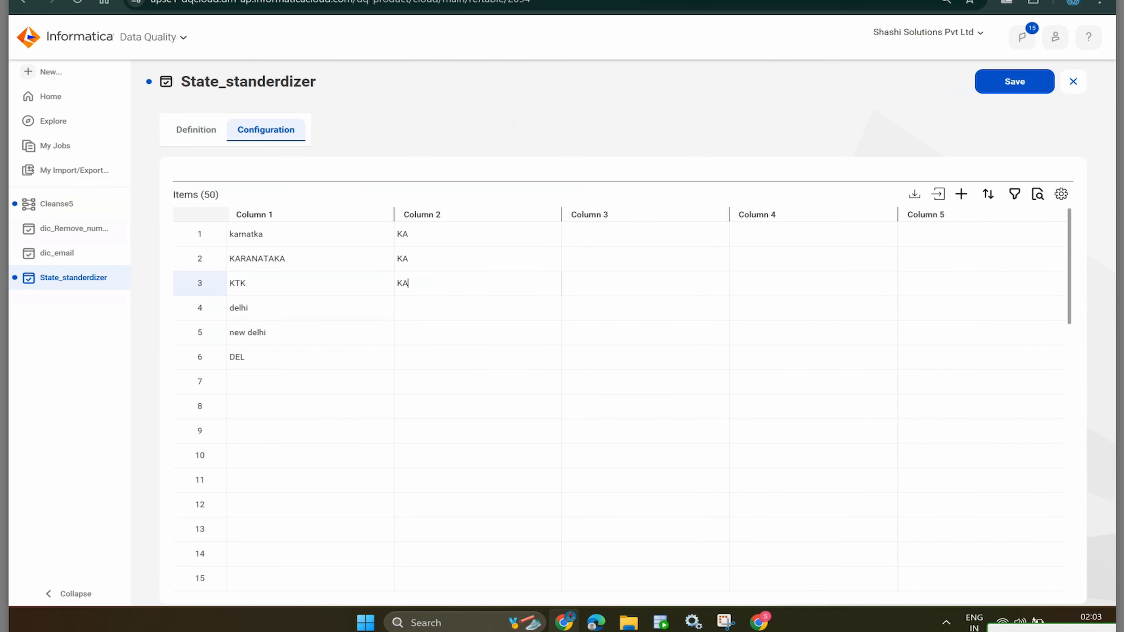
key(Return)
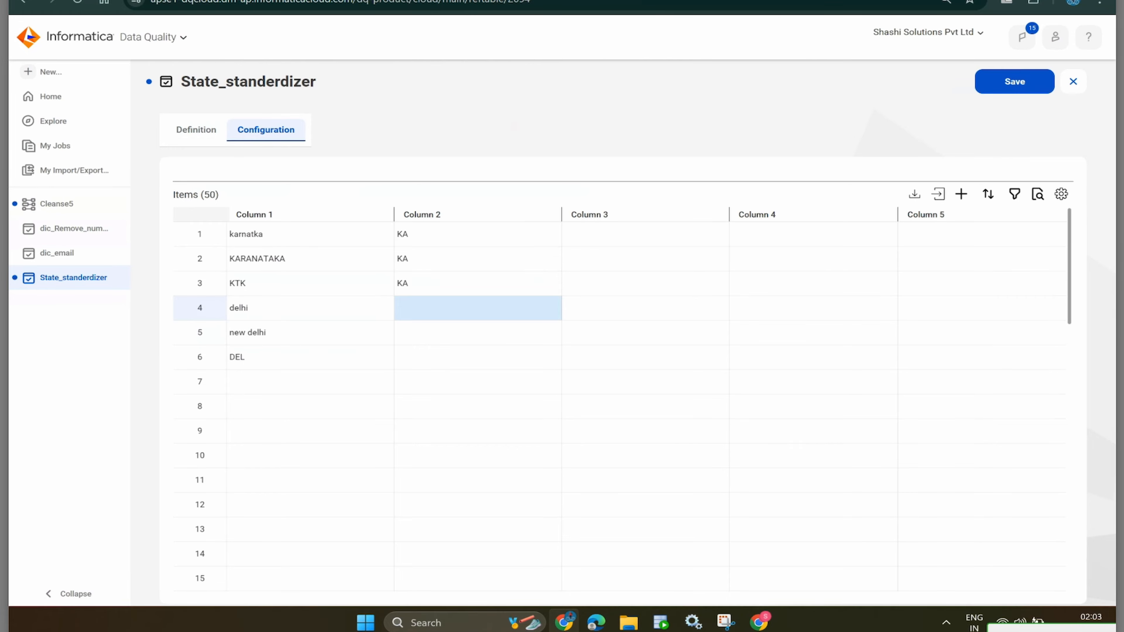
- Enter DL for delhi, new delhi and DEL, and save the dictionary
key(Return)
text(DL)
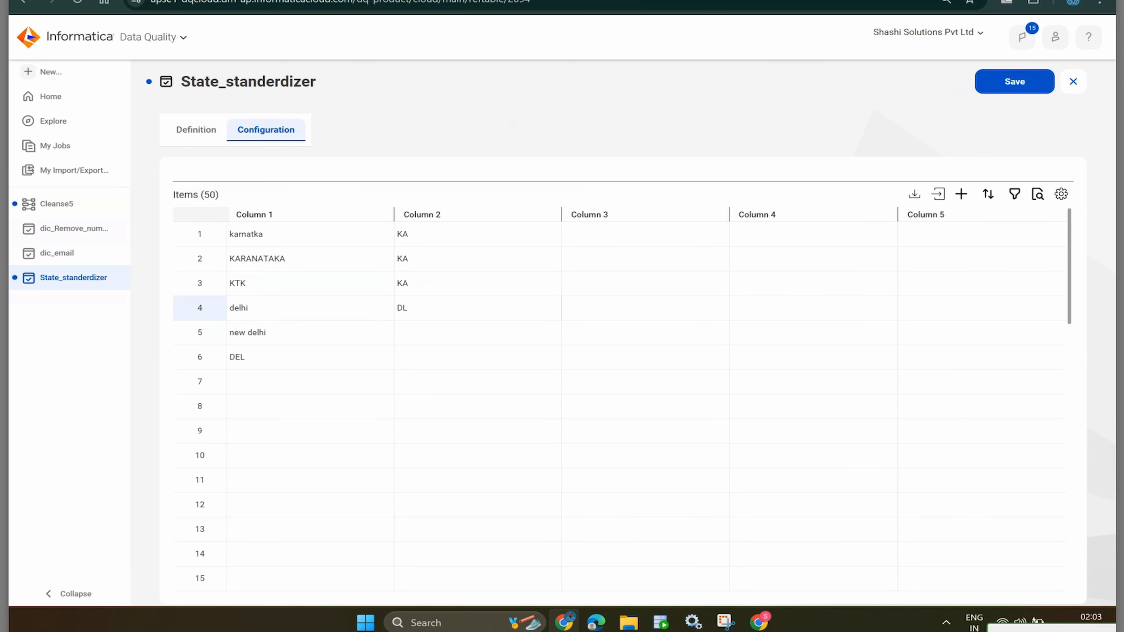
key(Return)
key(Return)
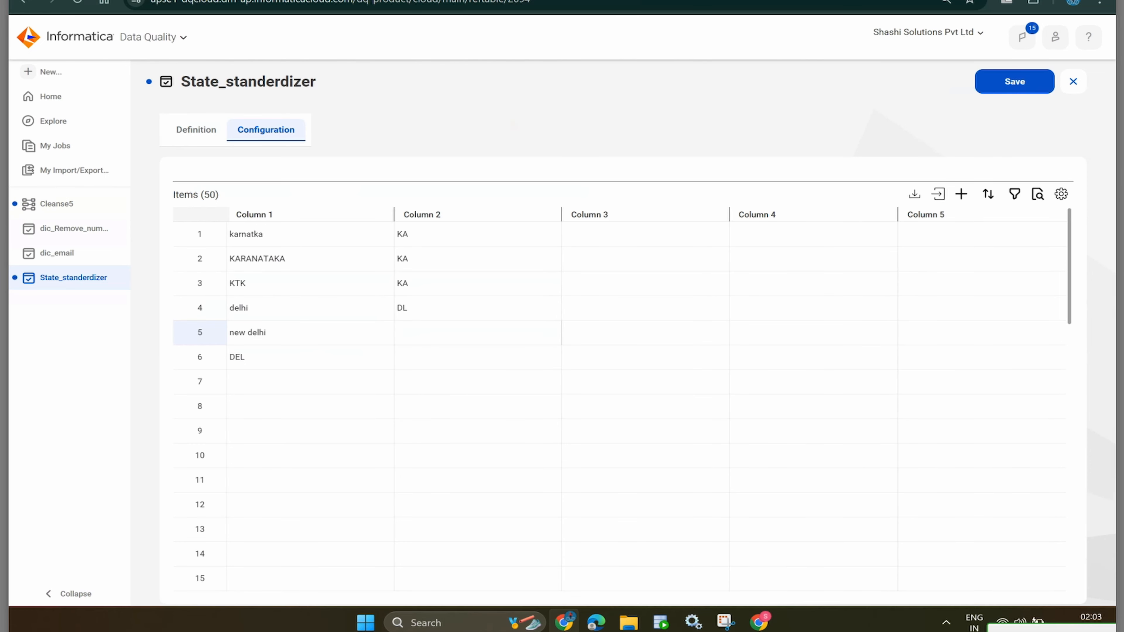
text(DL)
key(Return)
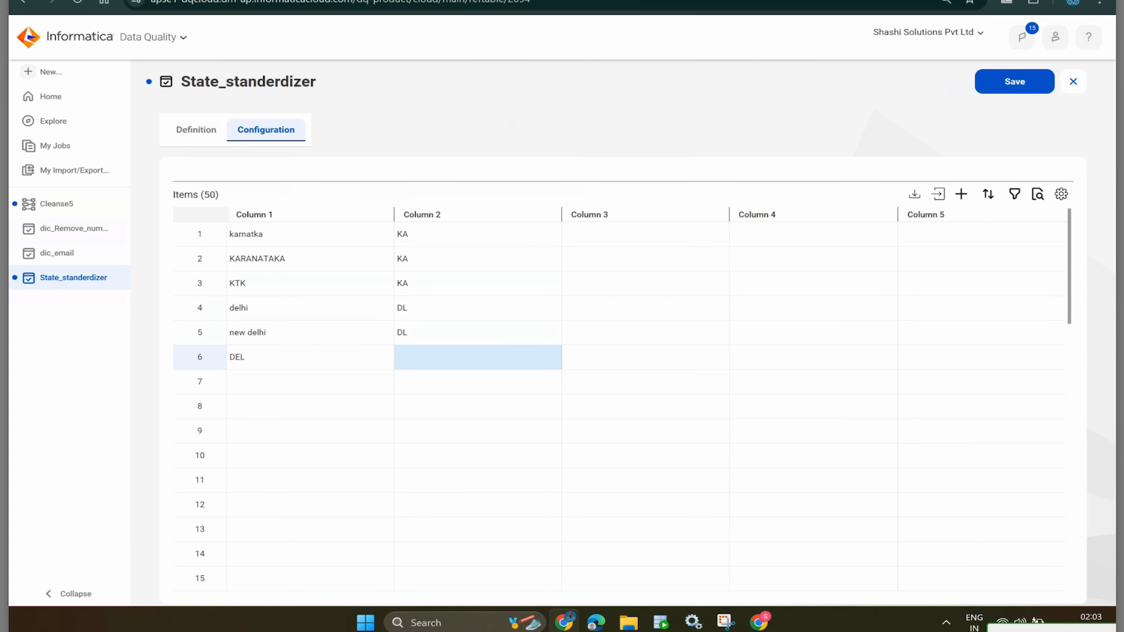
key(Return)
text(DL)
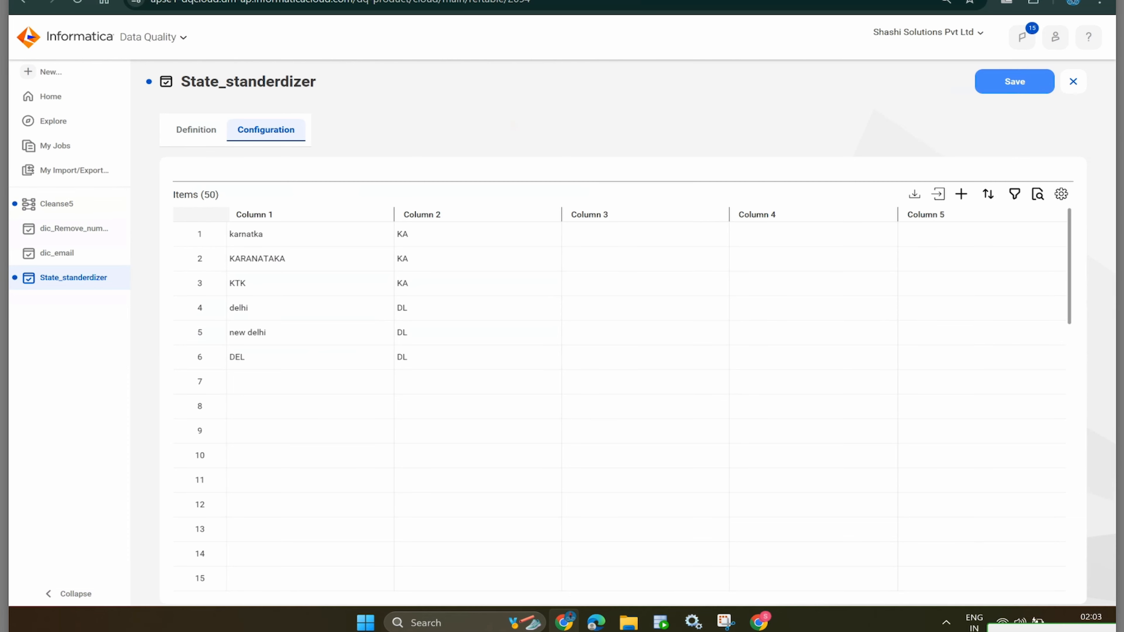
click(1014, 81)
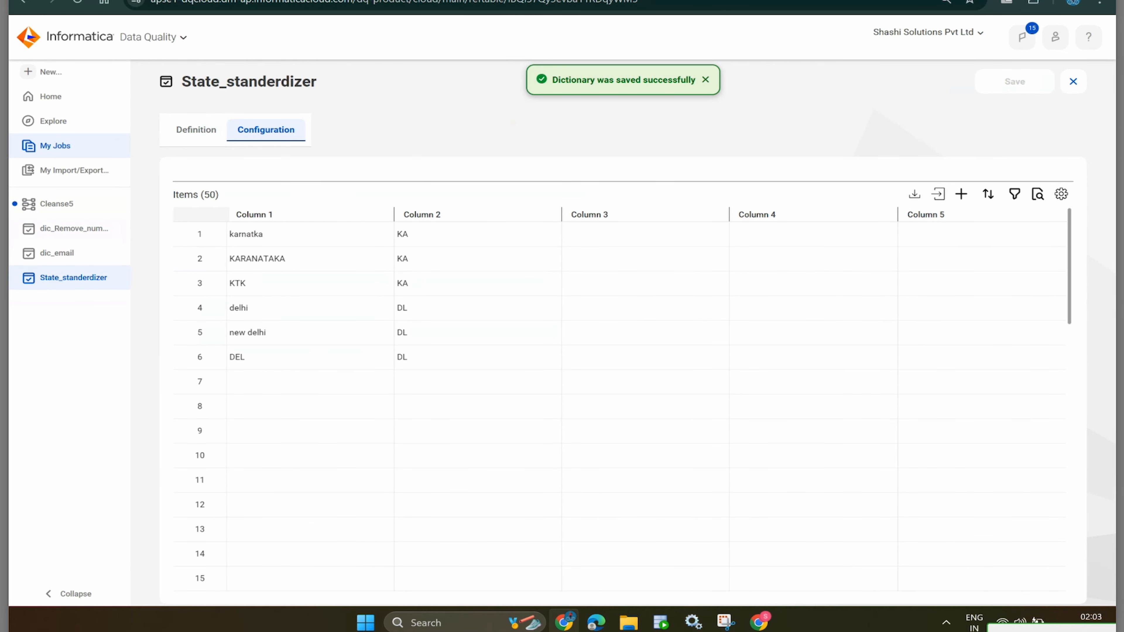
- Back in Cleanse5, assign the State_standerdizer dictionary from Profiling_Tasks to the Replace Values step
click(56, 204)
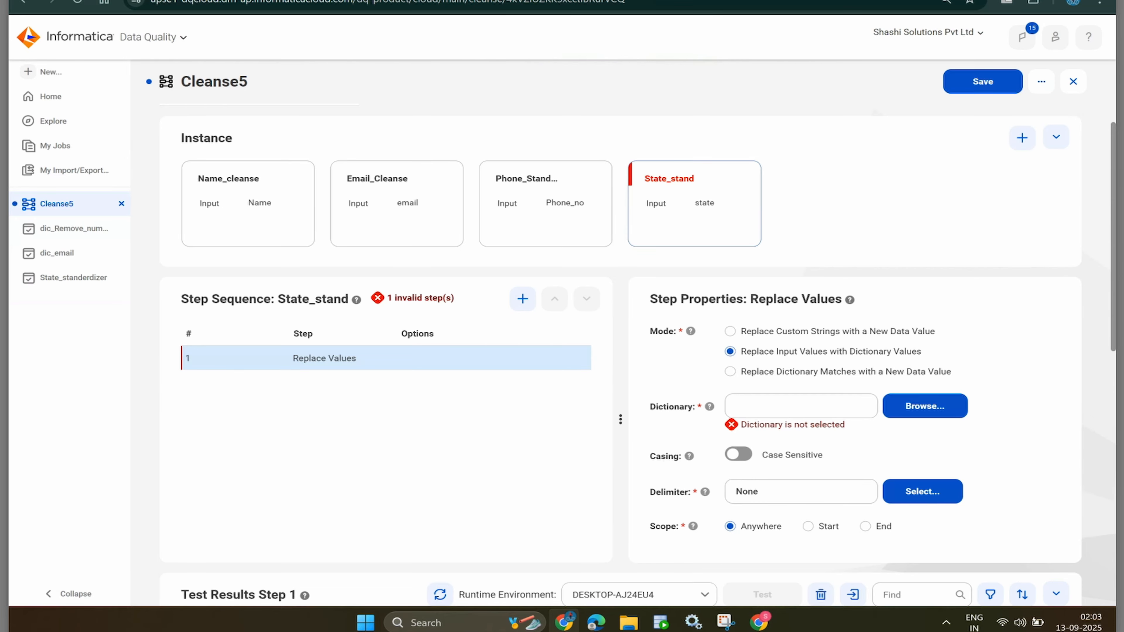
click(925, 406)
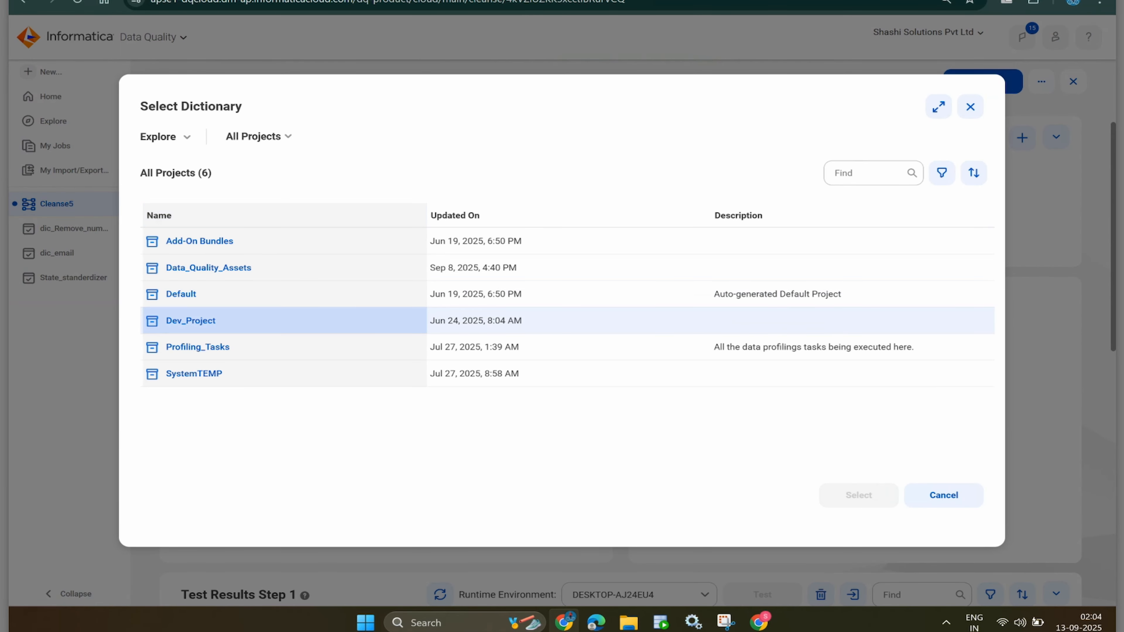
click(197, 347)
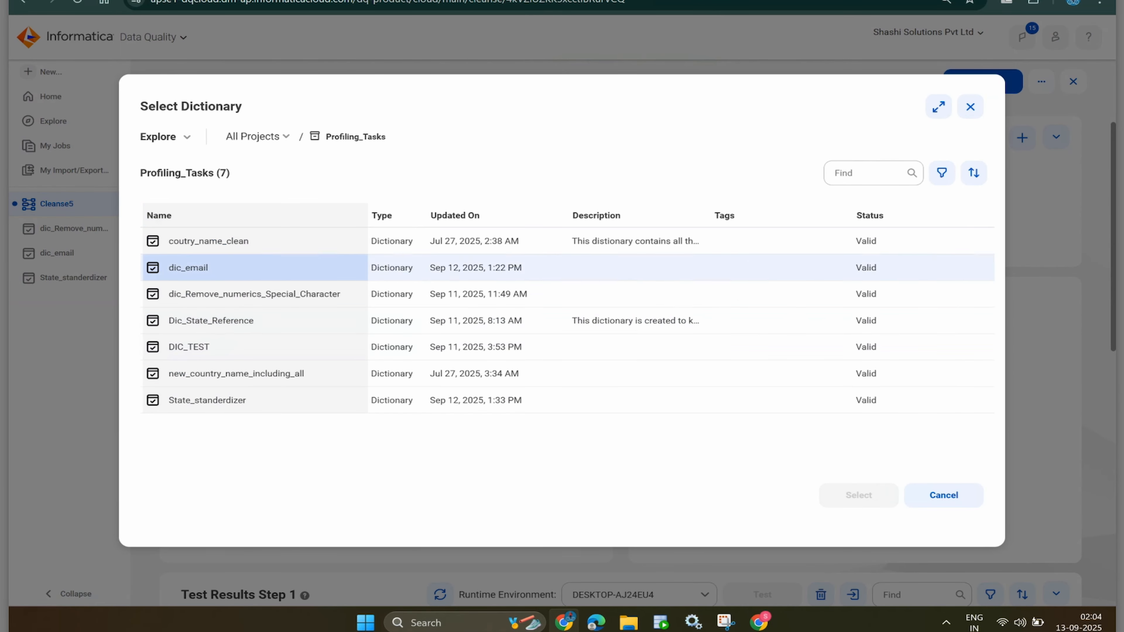
click(207, 400)
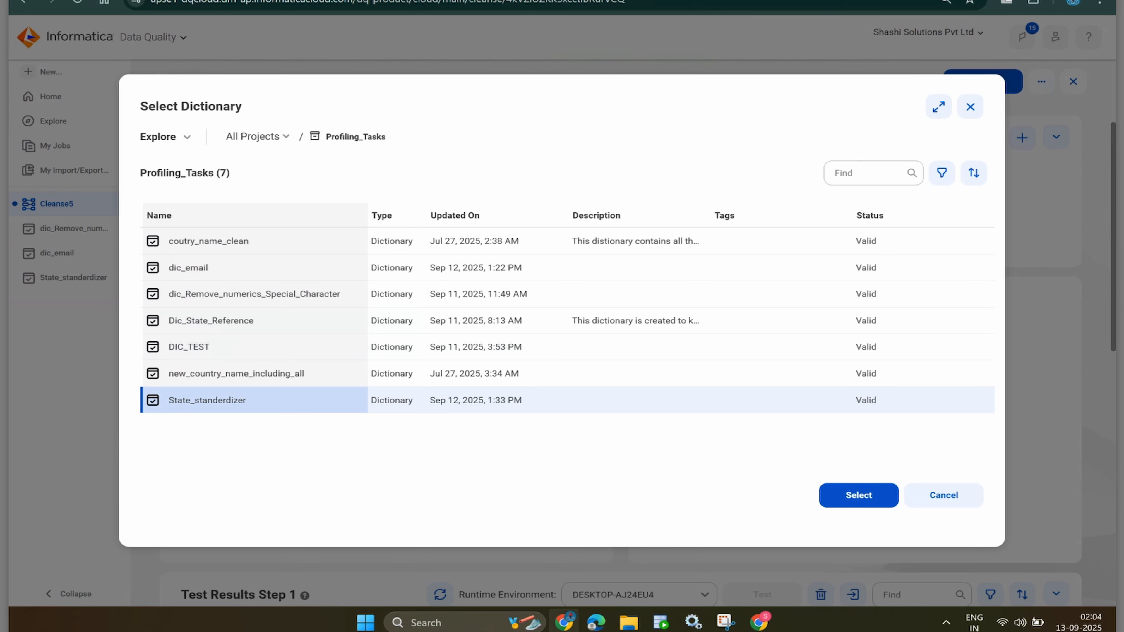
click(858, 495)
- Set the valid column to Column 2
scroll(562, 265, down, 8)
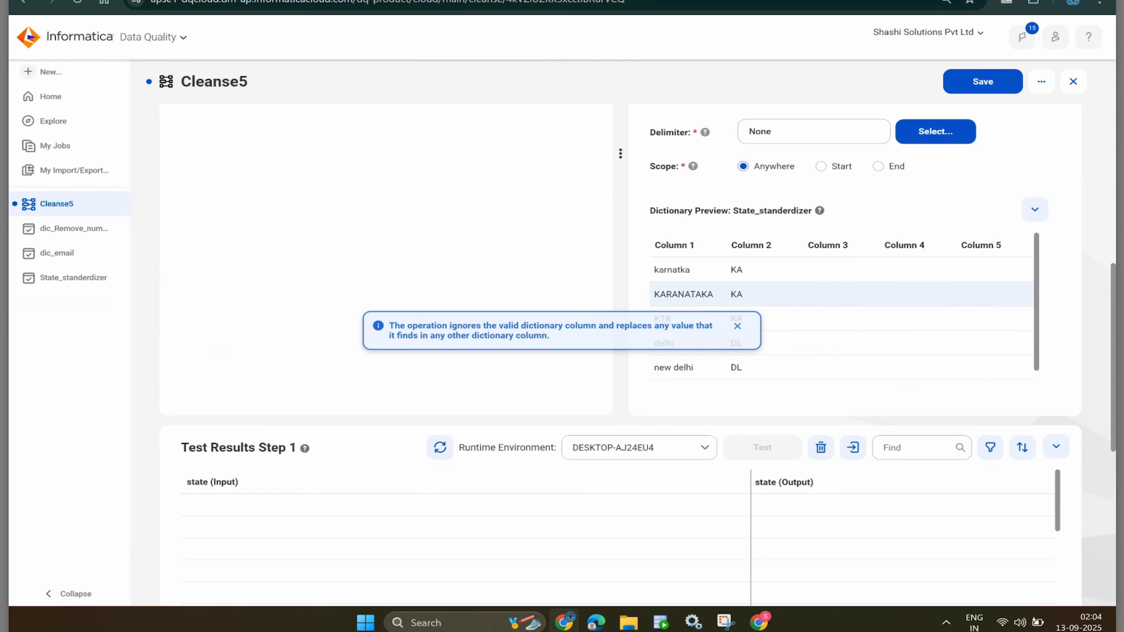
scroll(840, 354, down, 1)
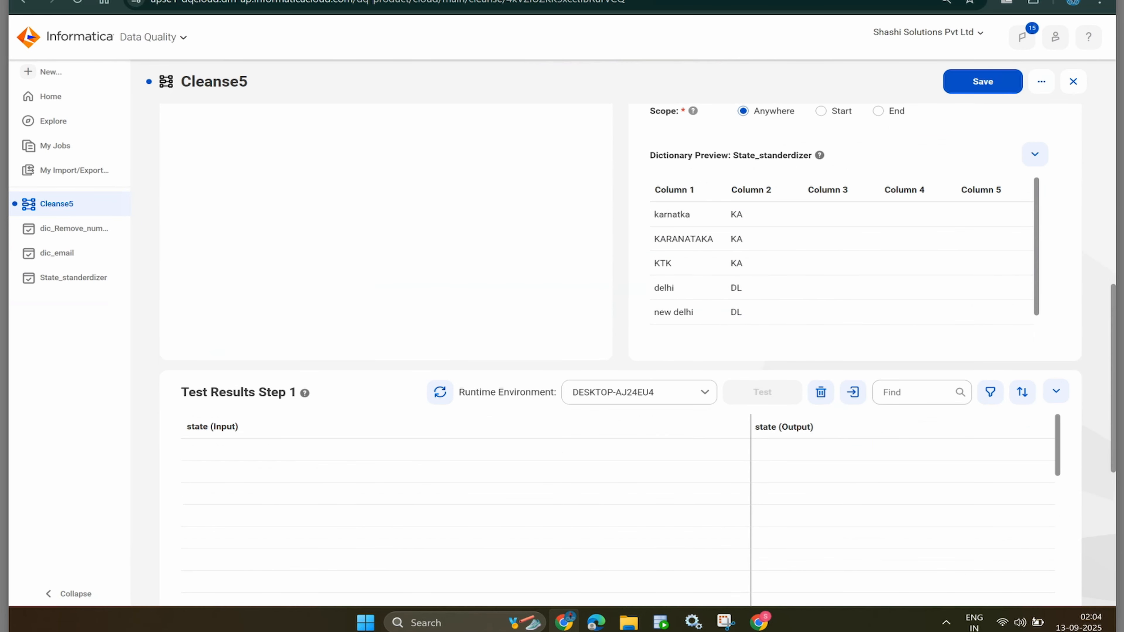
scroll(840, 354, up, 3)
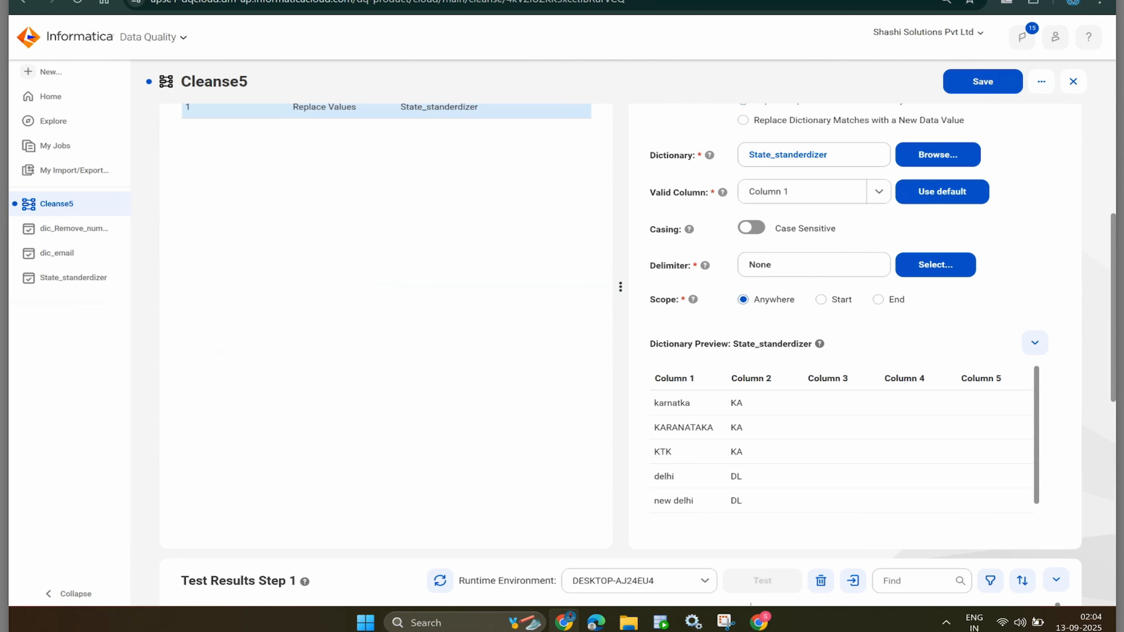
click(814, 191)
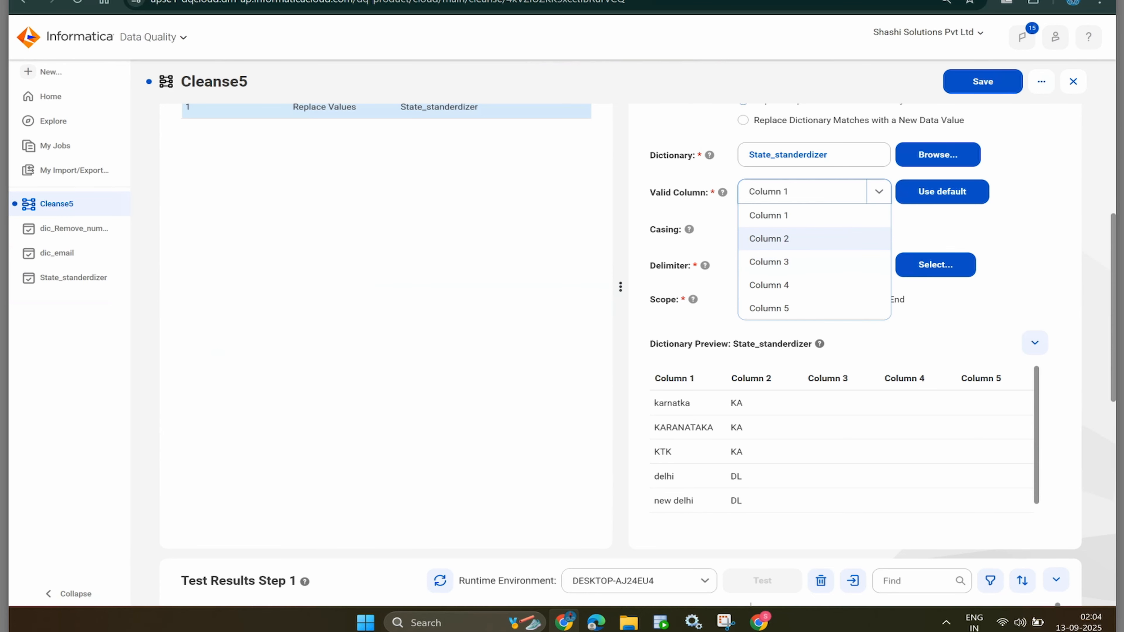
click(769, 238)
scroll(769, 266, down, 3)
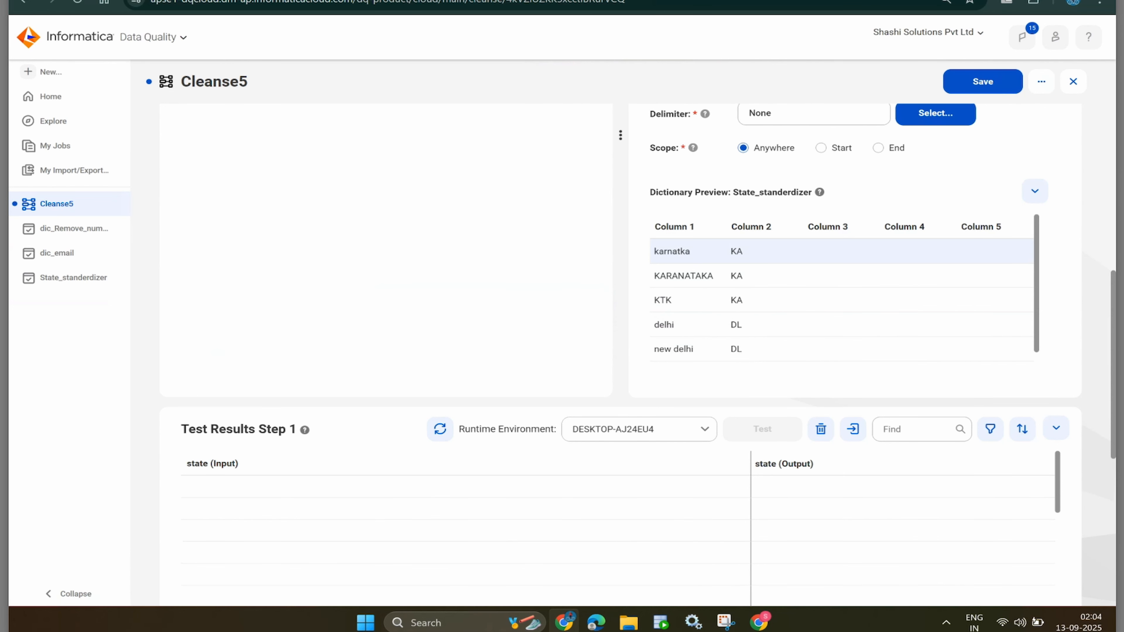
- Paste the state samples into the test grid, splitting KARANATAKA and KTK into their own rows
click(354, 486)
click(354, 486)
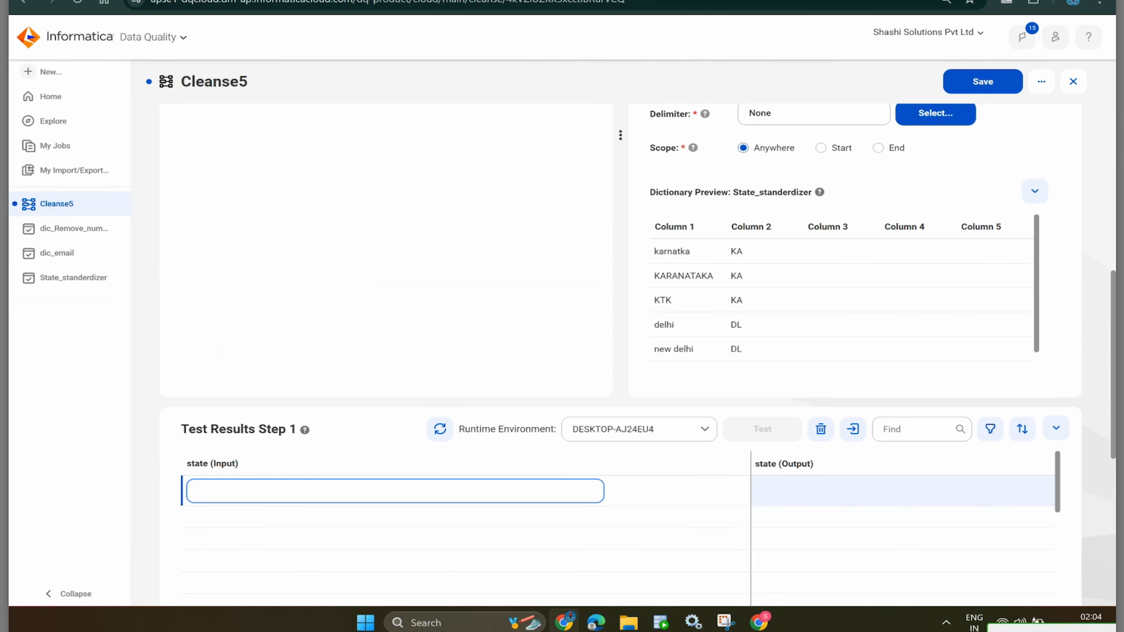
text(karnatka KARANATAKA KTK delhi new delhi DEL)
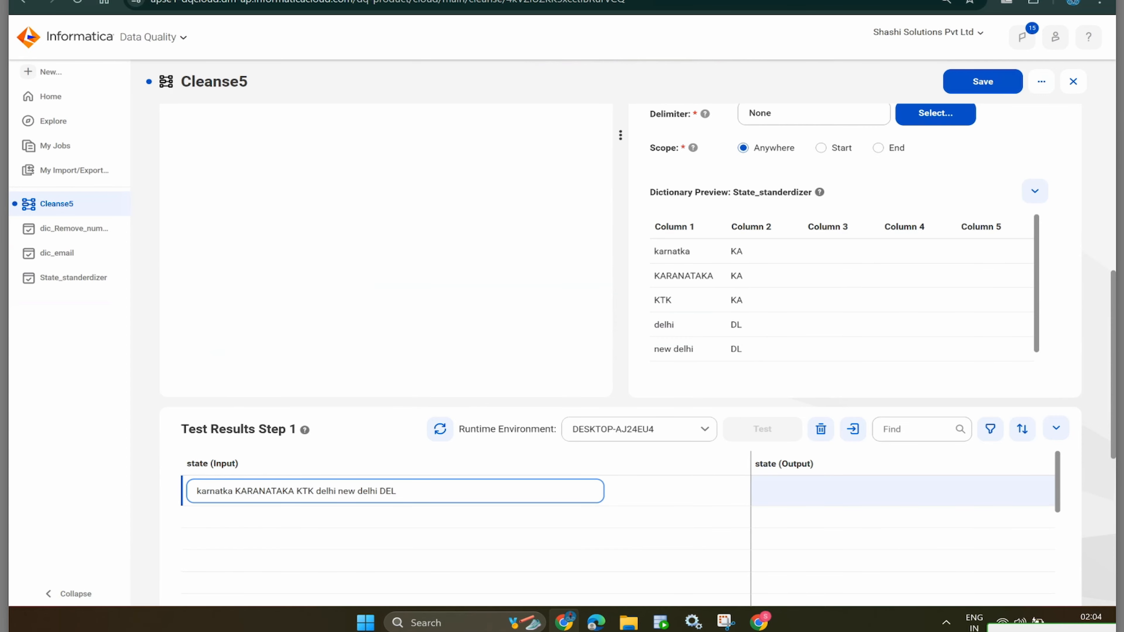
drag(293, 491, 235, 490)
key(ctrl+c)
key(BackSpace)
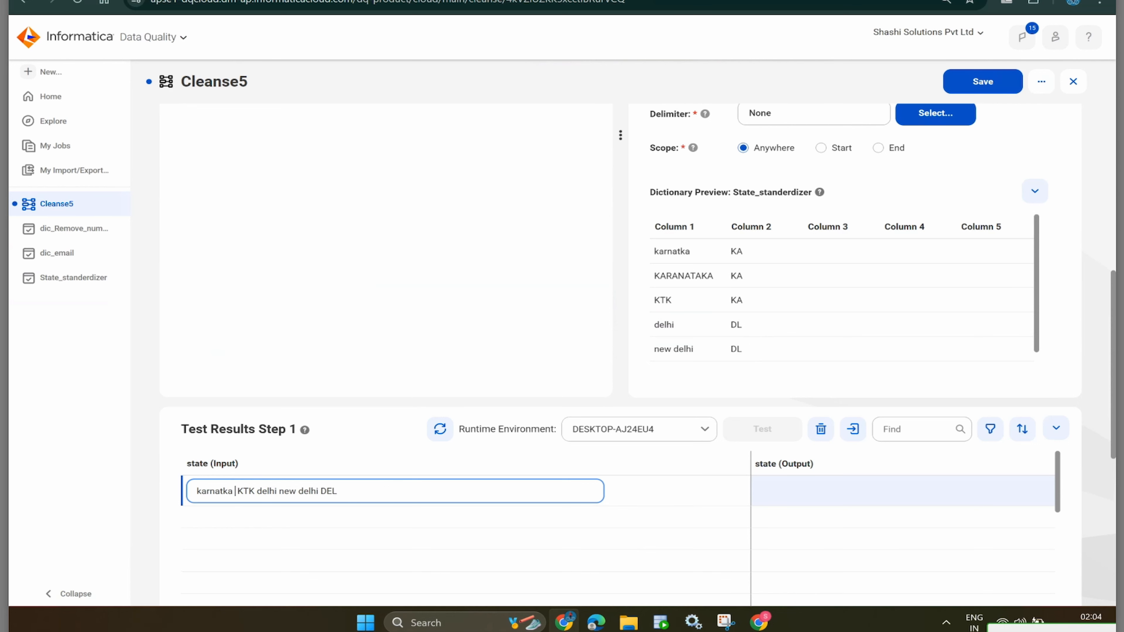
key(Return)
key(ctrl+v)
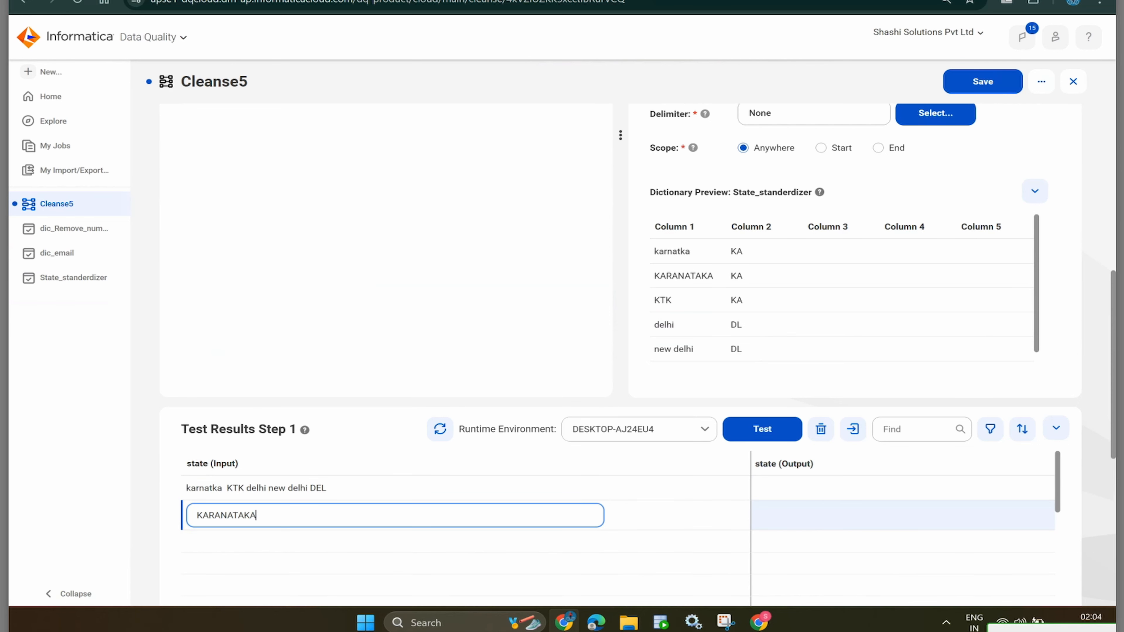
drag(245, 488, 233, 491)
key(ctrl+c)
click(234, 488)
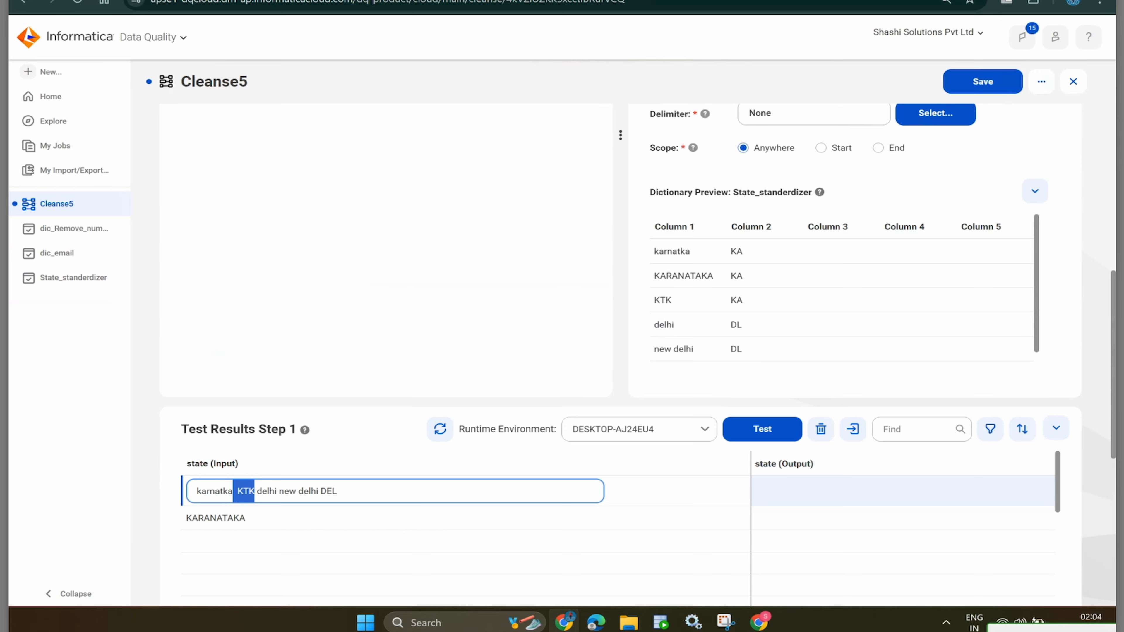
key(BackSpace)
click(309, 539)
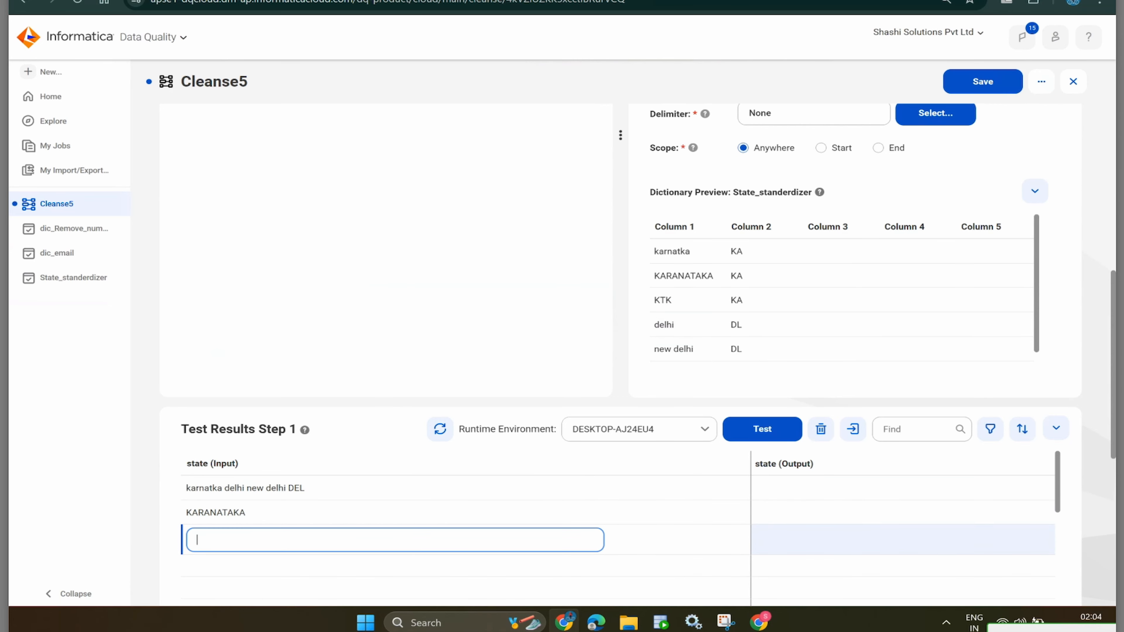
key(ctrl+v)
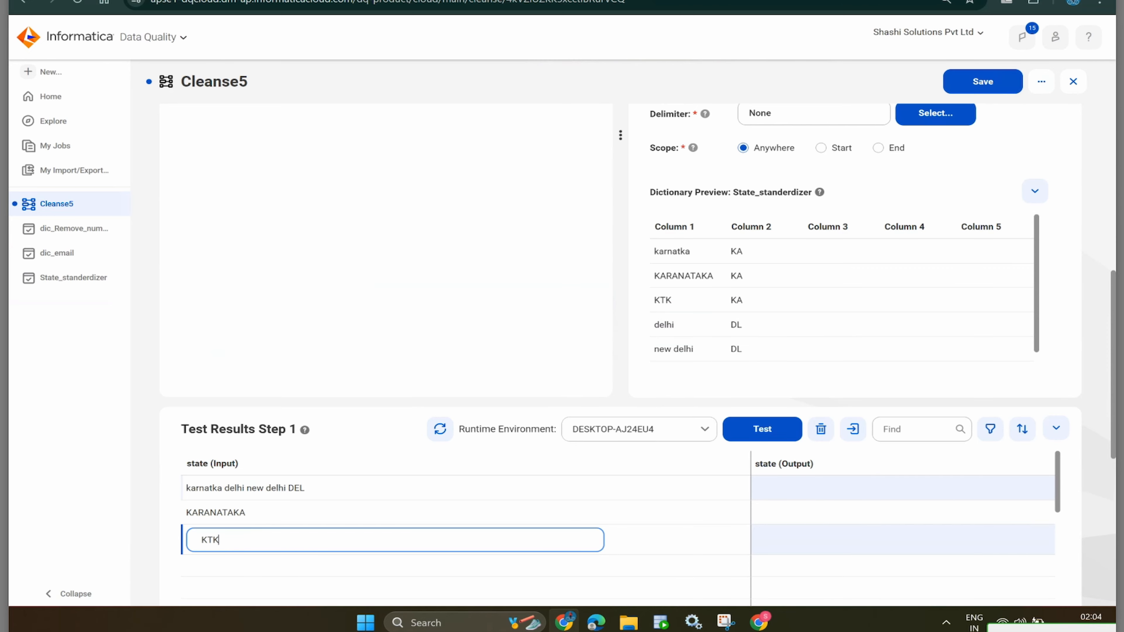
- Add test rows delhi, new delhi and DEL
double_click(236, 487)
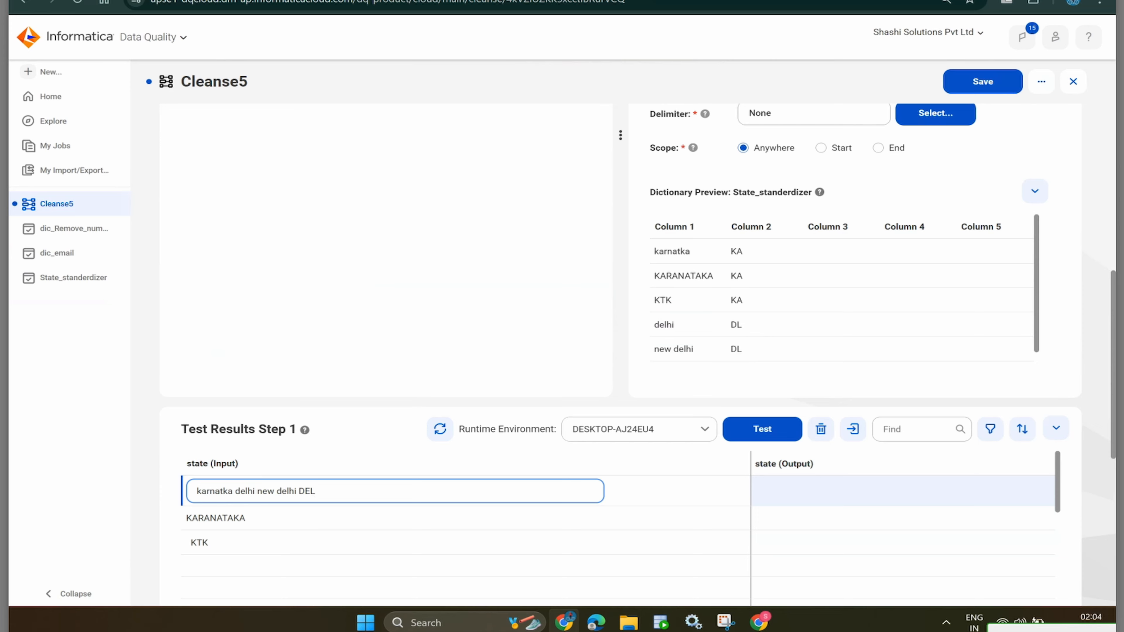
click(310, 564)
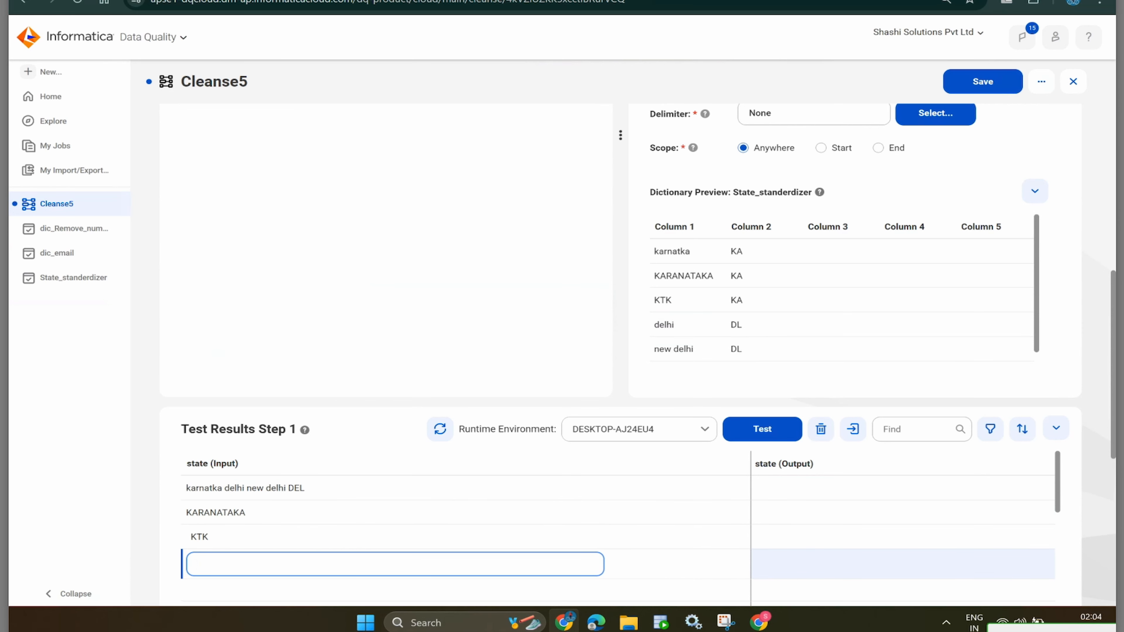
text(KTK)
key(BackSpace)
key(BackSpace)
key(BackSpace)
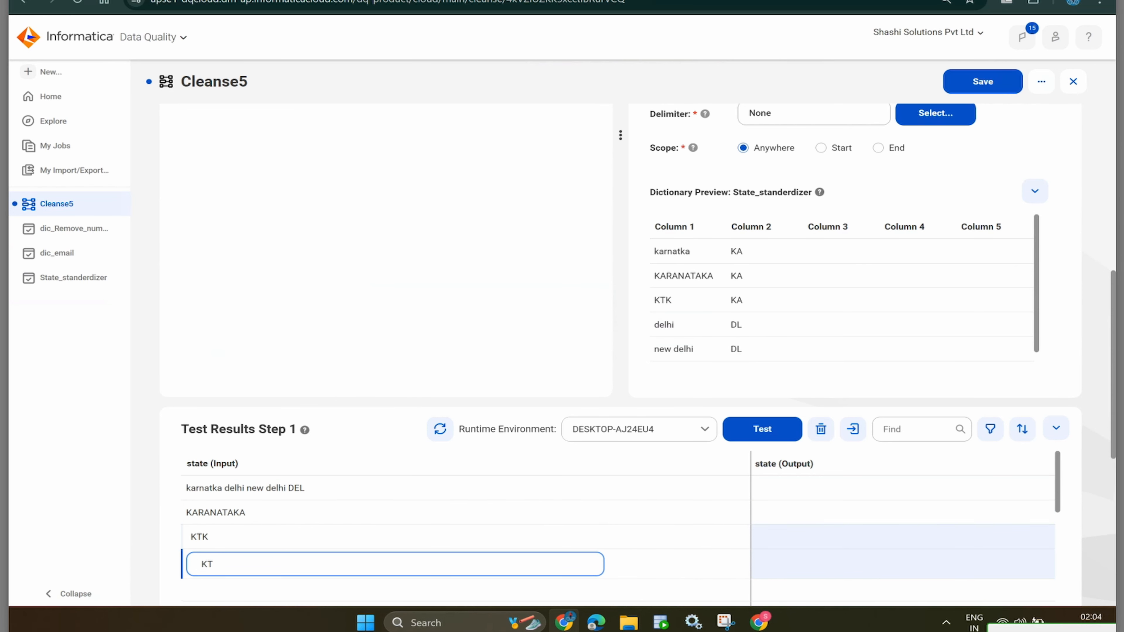
text(delhi)
key(Return)
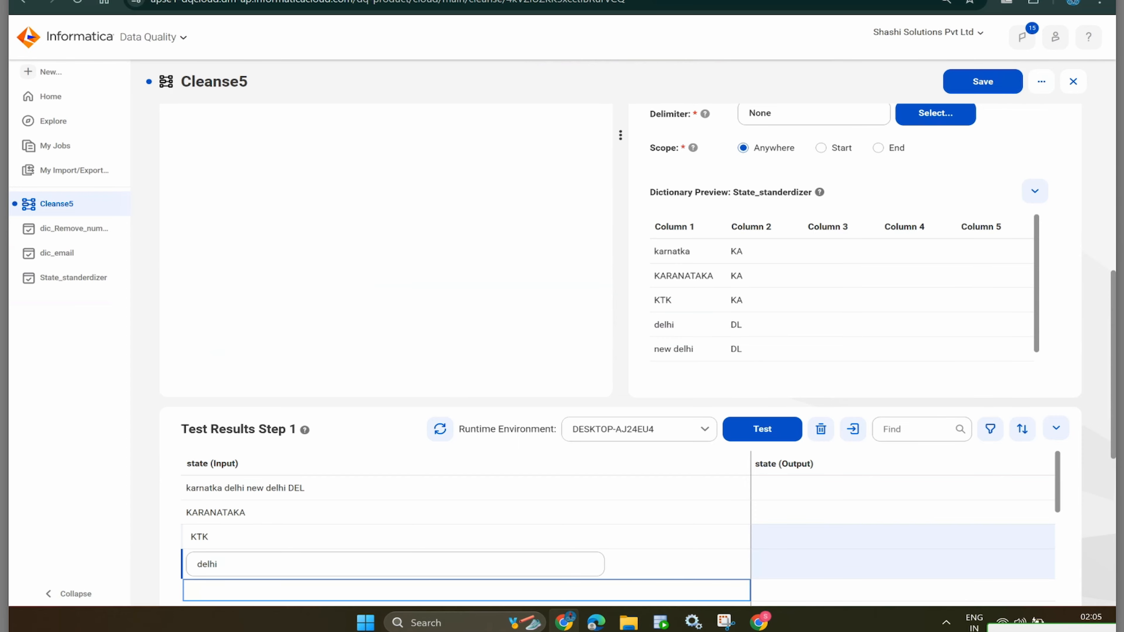
text(new)
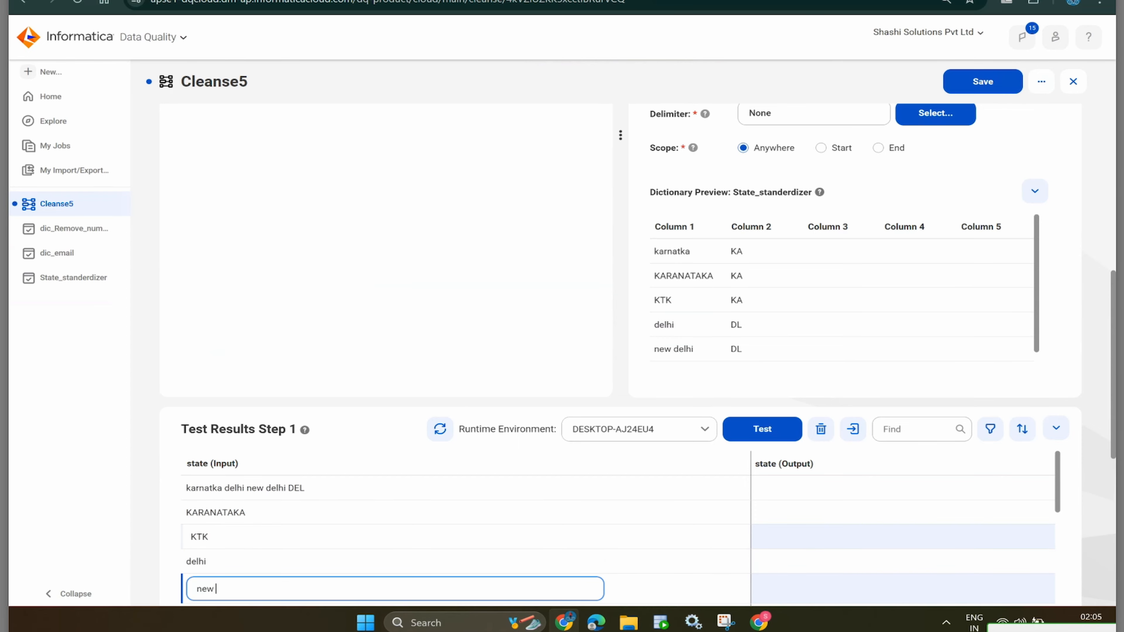
text( delhi)
key(Return)
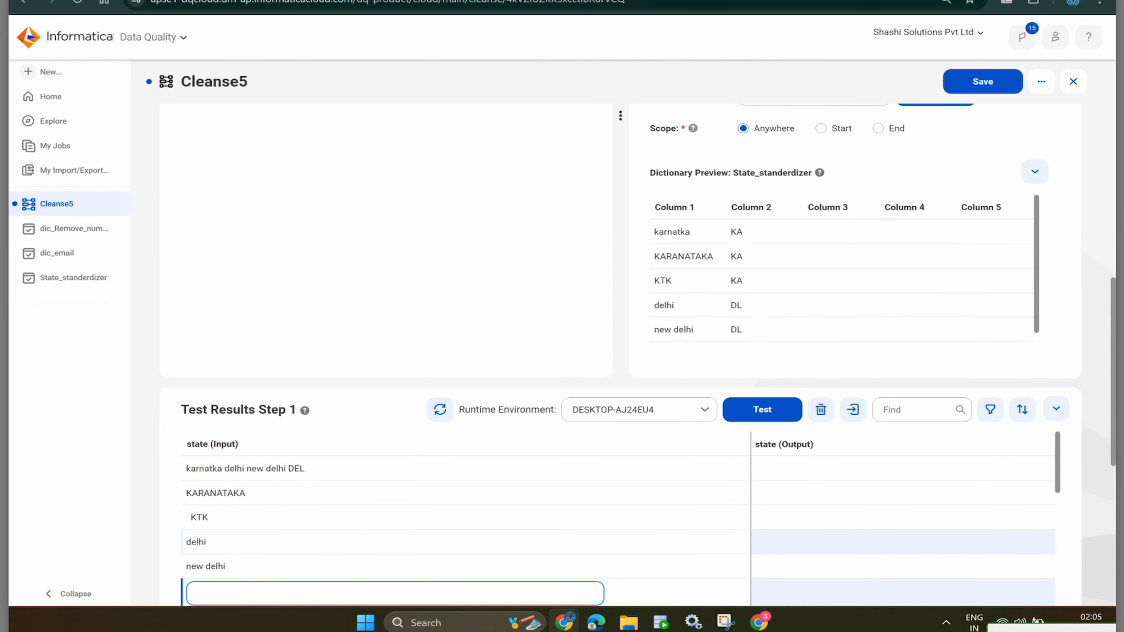
text(DEL)
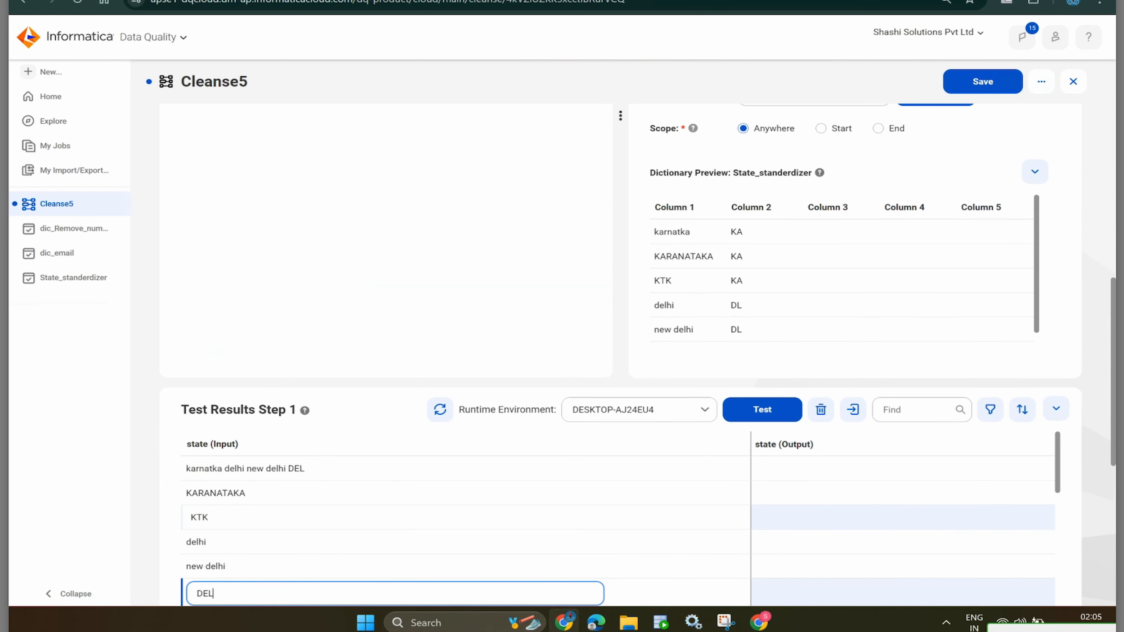
- Trim the first test input down to karnatka
double_click(306, 468)
key(BackSpace)
key(BackSpace)
key(BackSpace)
key(BackSpace)
key(BackSpace)
key(BackSpace)
key(BackSpace)
key(BackSpace)
key(BackSpace)
key(BackSpace)
key(BackSpace)
key(BackSpace)
key(BackSpace)
key(BackSpace)
key(BackSpace)
key(BackSpace)
key(BackSpace)
key(BackSpace)
key(BackSpace)
key(BackSpace)
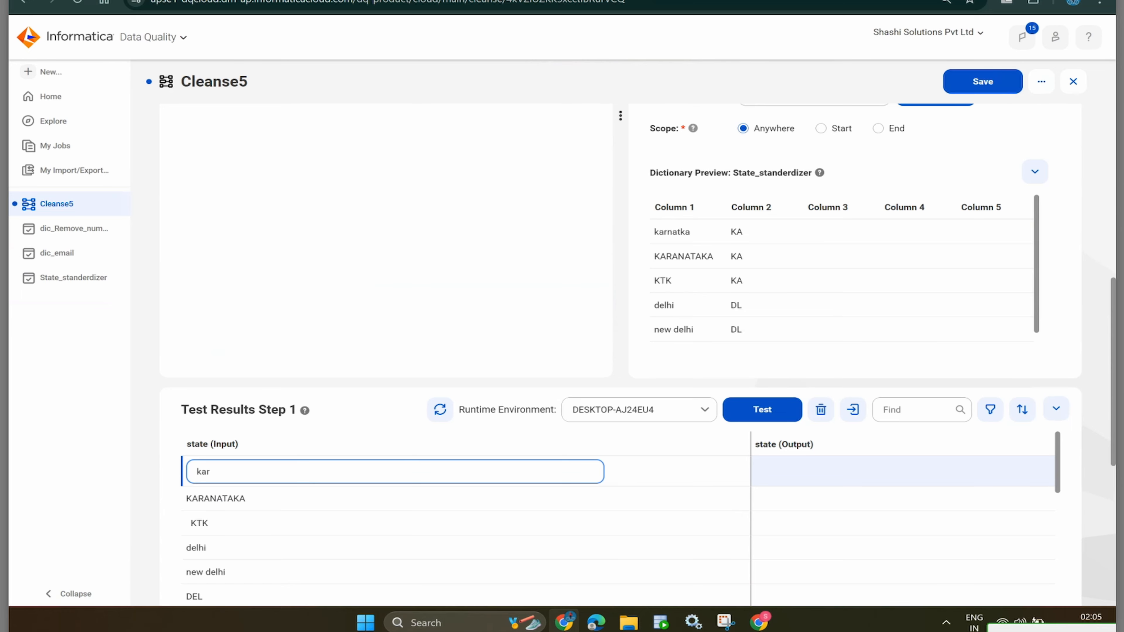
text(natka d)
key(BackSpace)
key(BackSpace)
- Save the Cleanse5 asset without adding another step
scroll(620, 310, up, 7)
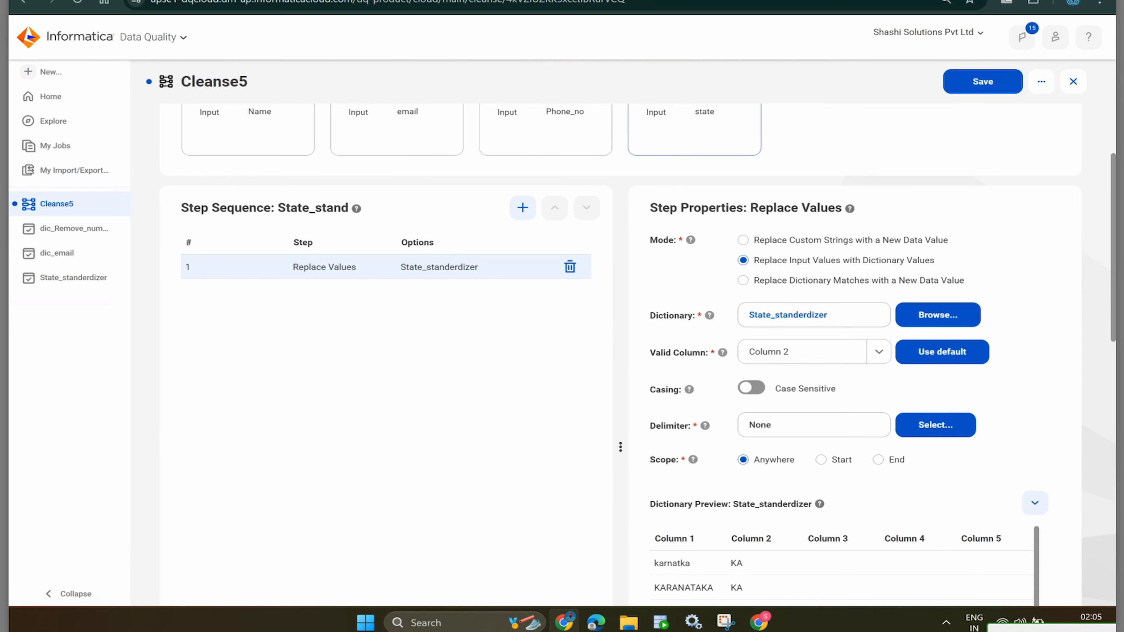
click(523, 208)
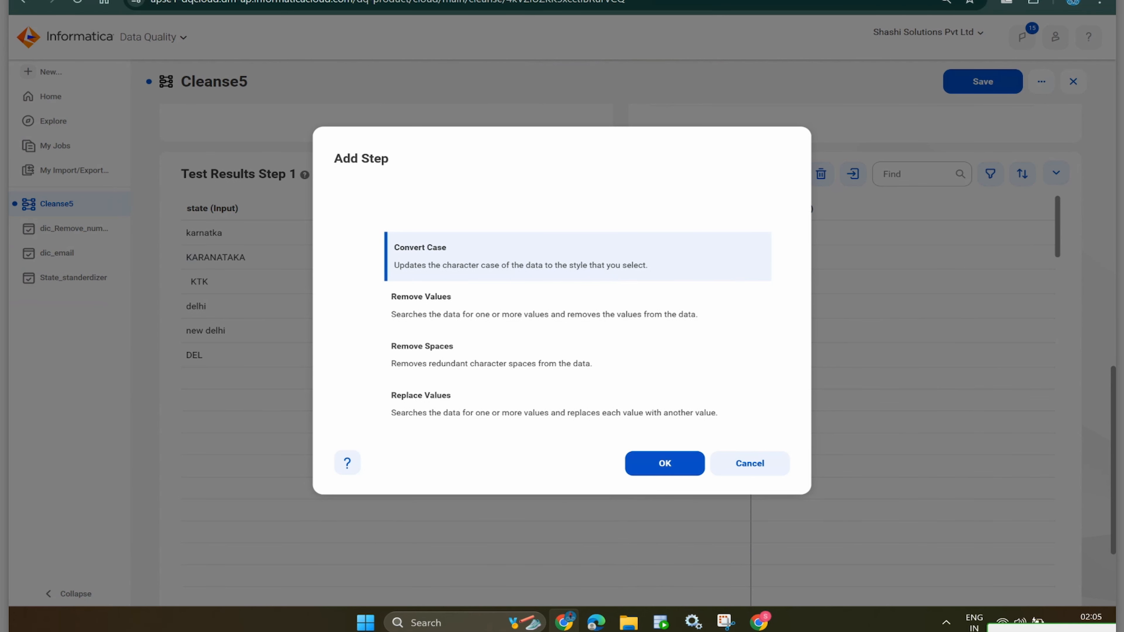
click(750, 463)
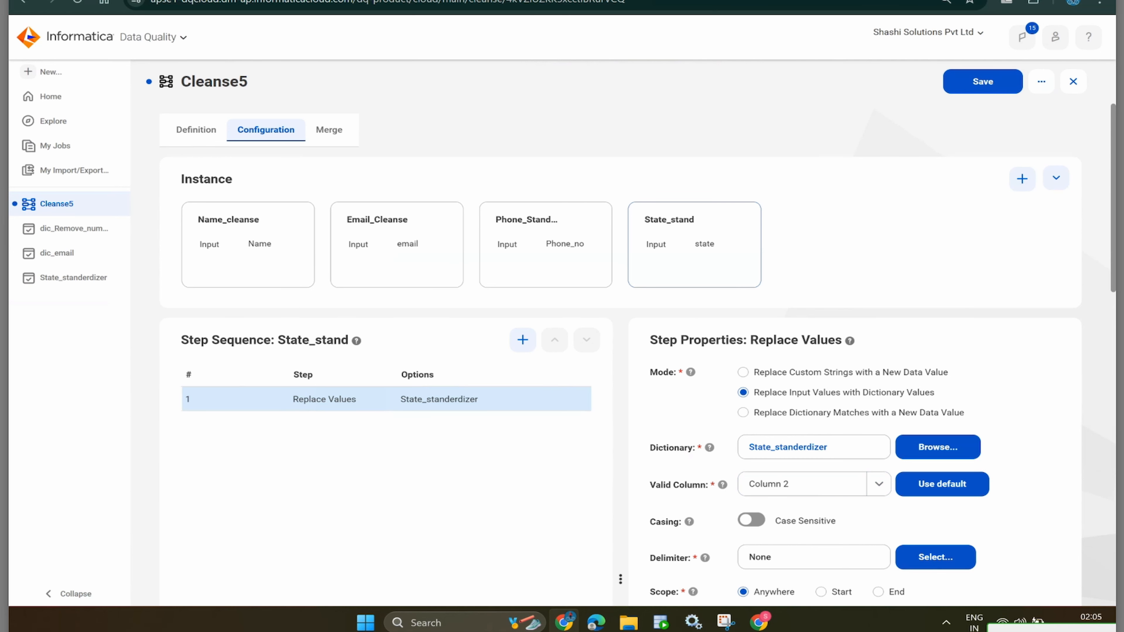
scroll(633, 354, down, 8)
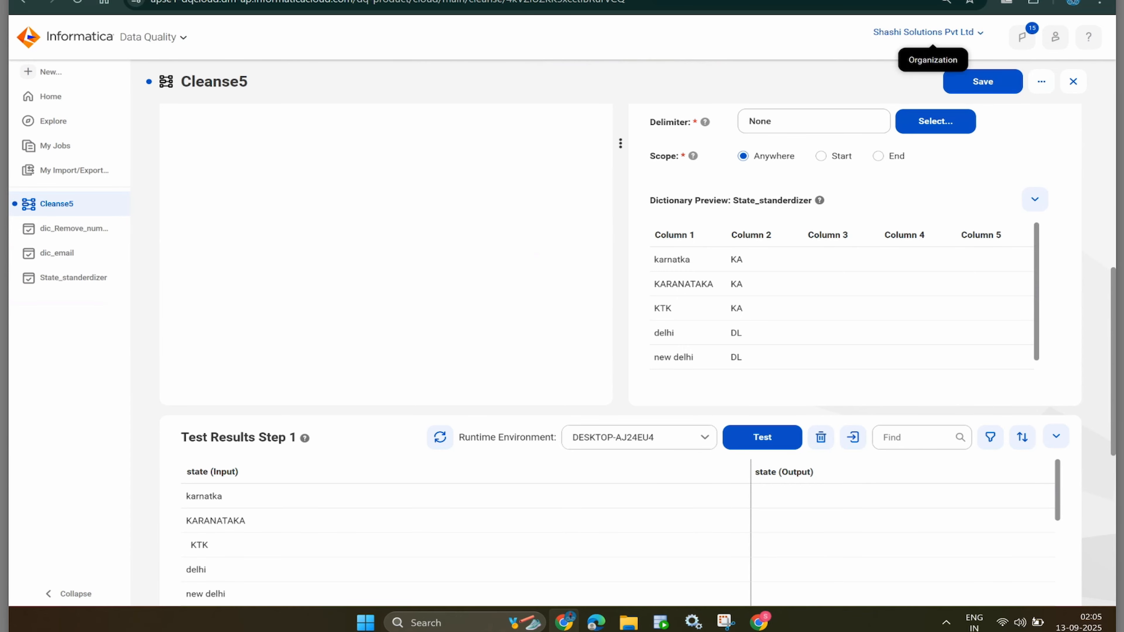
click(983, 81)
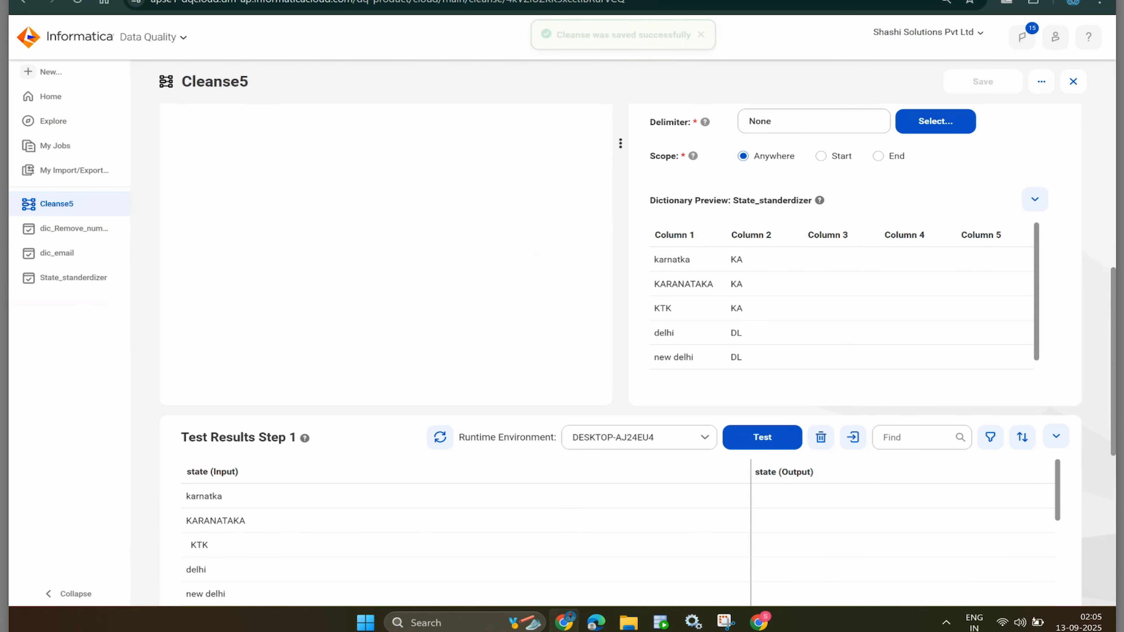
- Run the State_stand test and confirm Karnataka variants output KA and Delhi variants DL
click(762, 437)
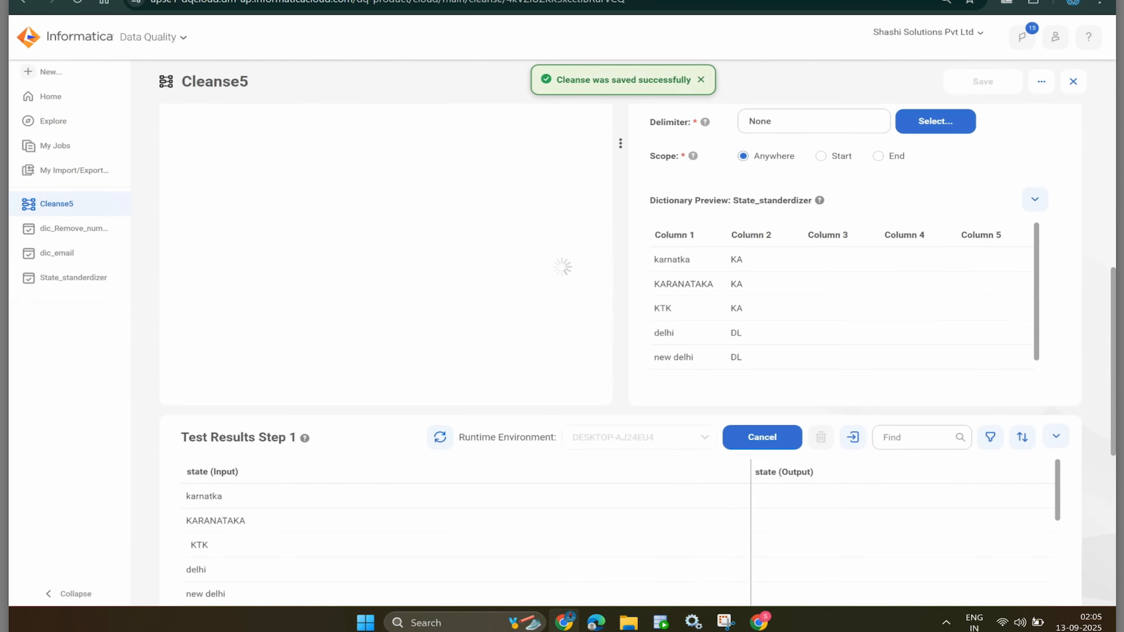
scroll(619, 354, down, 4)
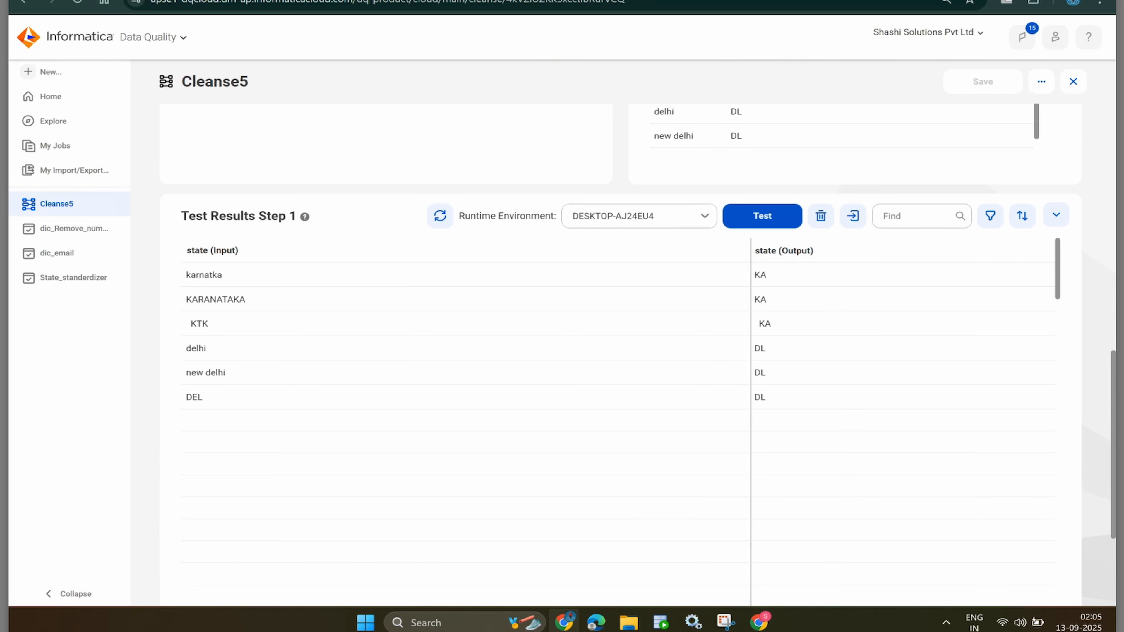
click(756, 324)
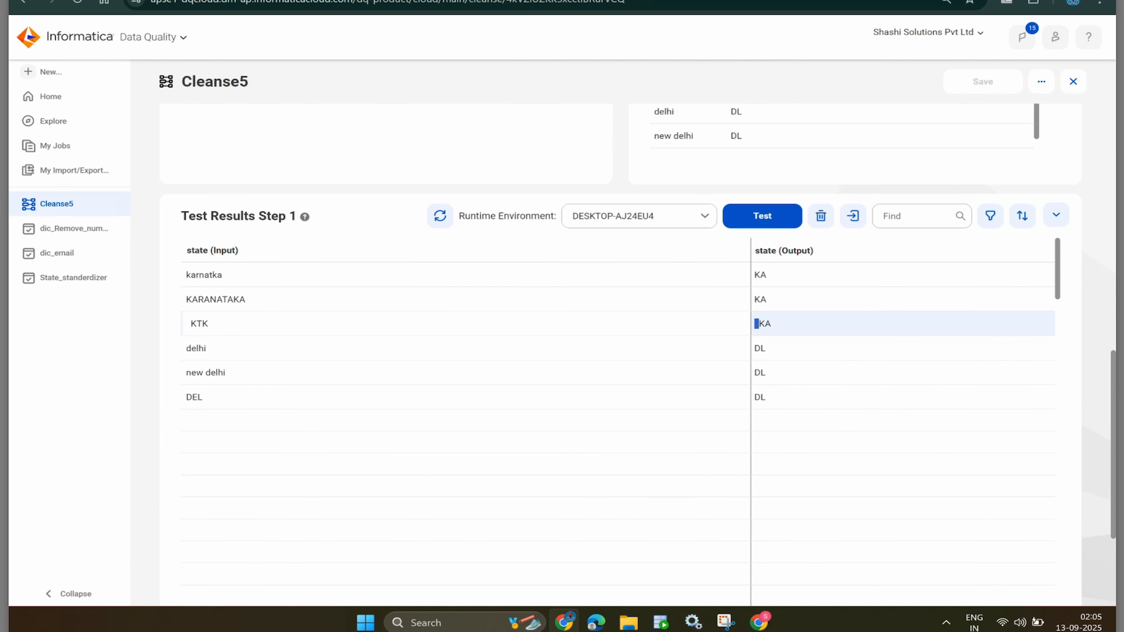
scroll(885, 398, up, 10)
scroll(620, 354, up, 5)
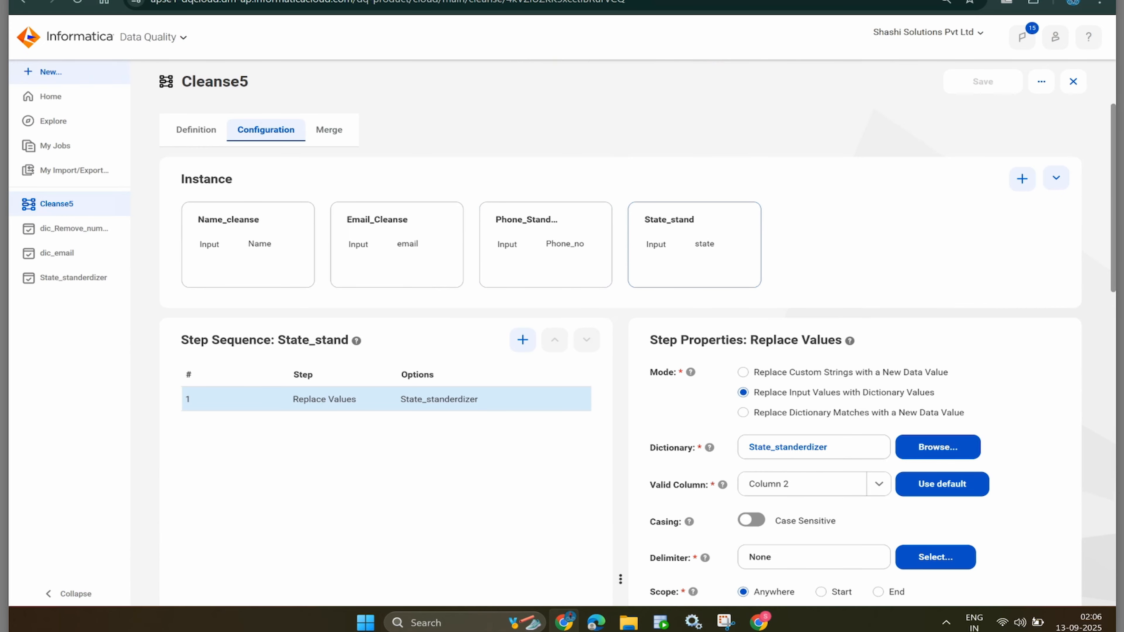
- Switch from Data Quality to the Data Integration service through the service switcher
click(44, 72)
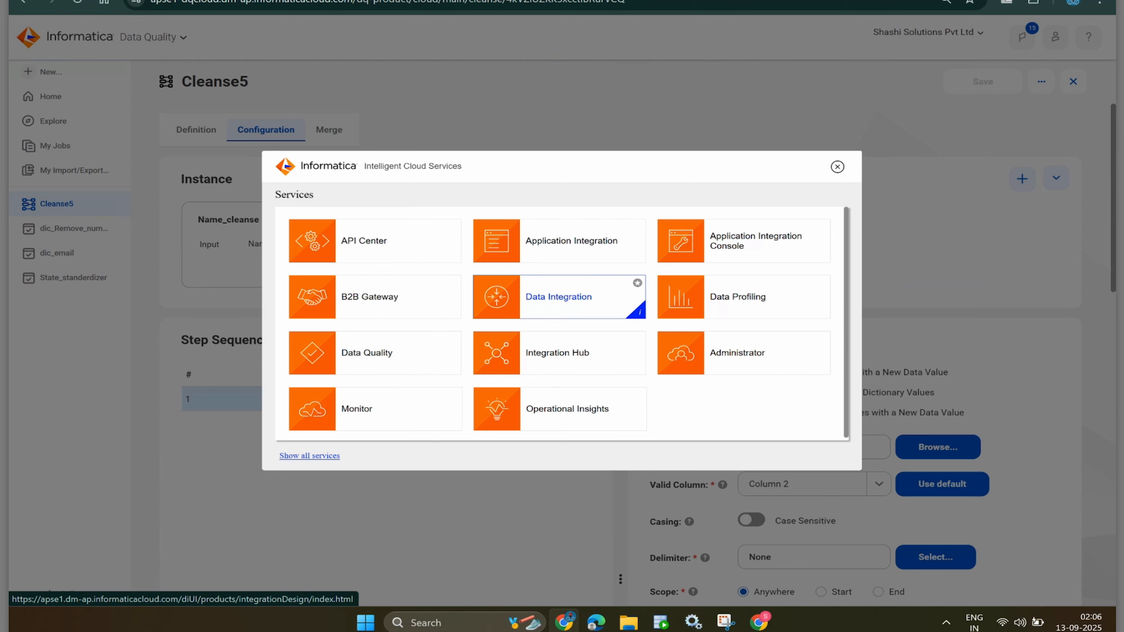
right_click(547, 302)
click(575, 321)
click(546, 302)
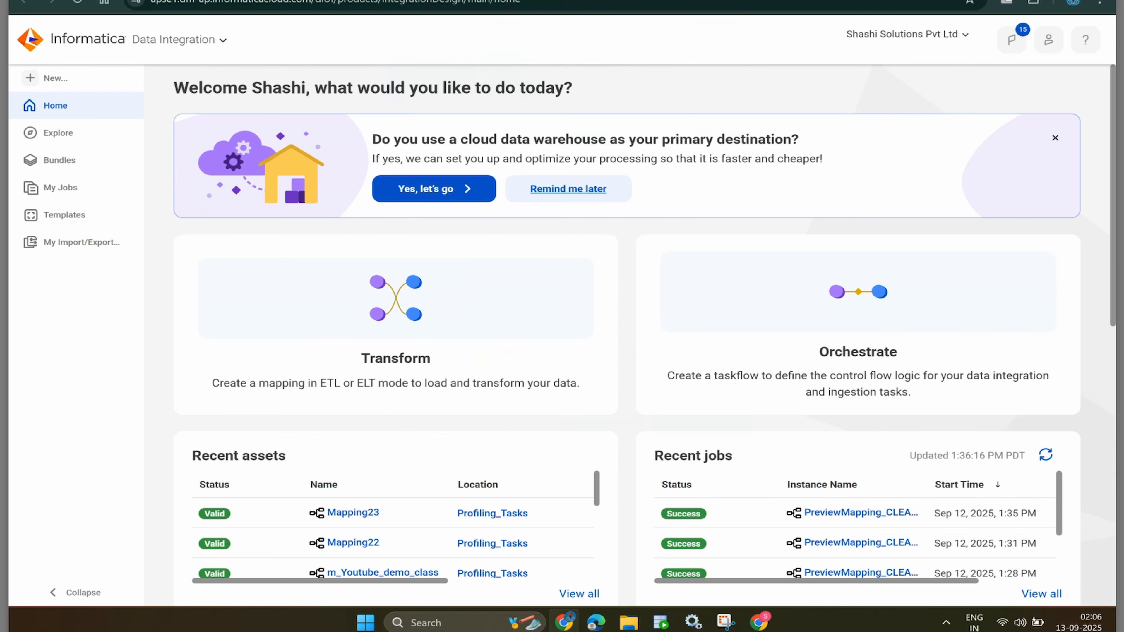
- Create new mapping Mapping24 and show the Source transformation's source settings in enlarged Properties
click(52, 78)
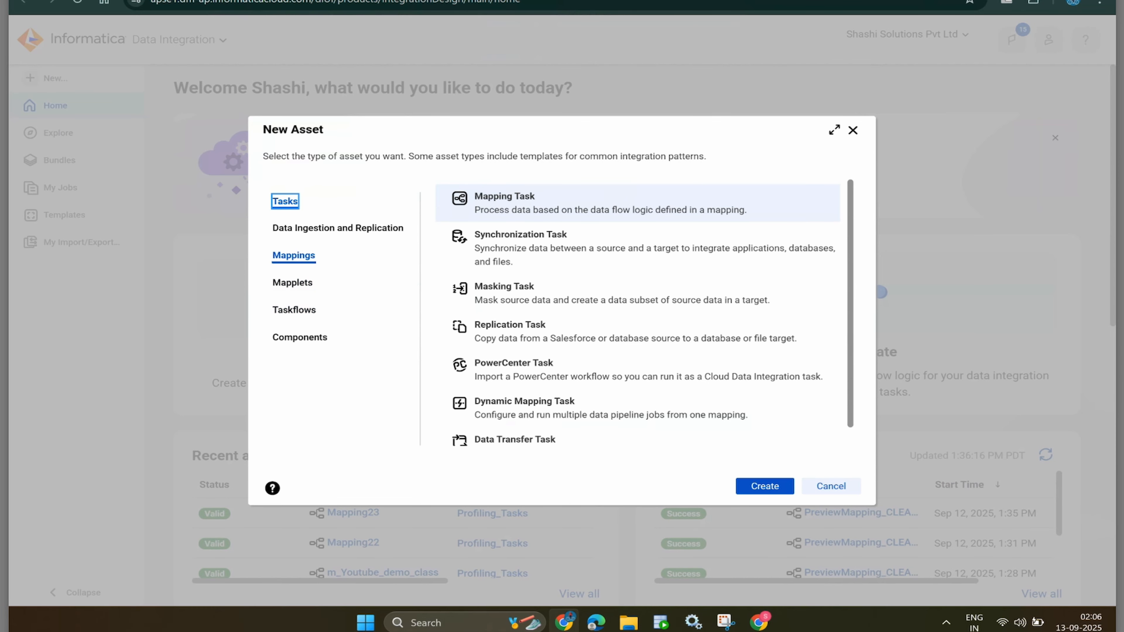
click(294, 256)
key(Return)
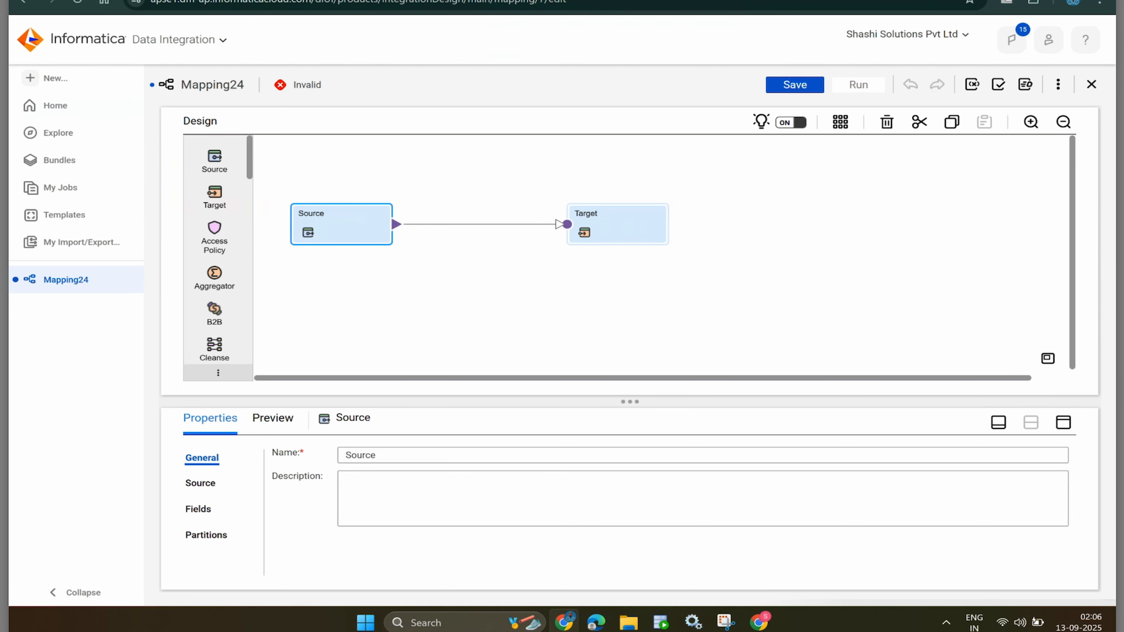
click(1063, 422)
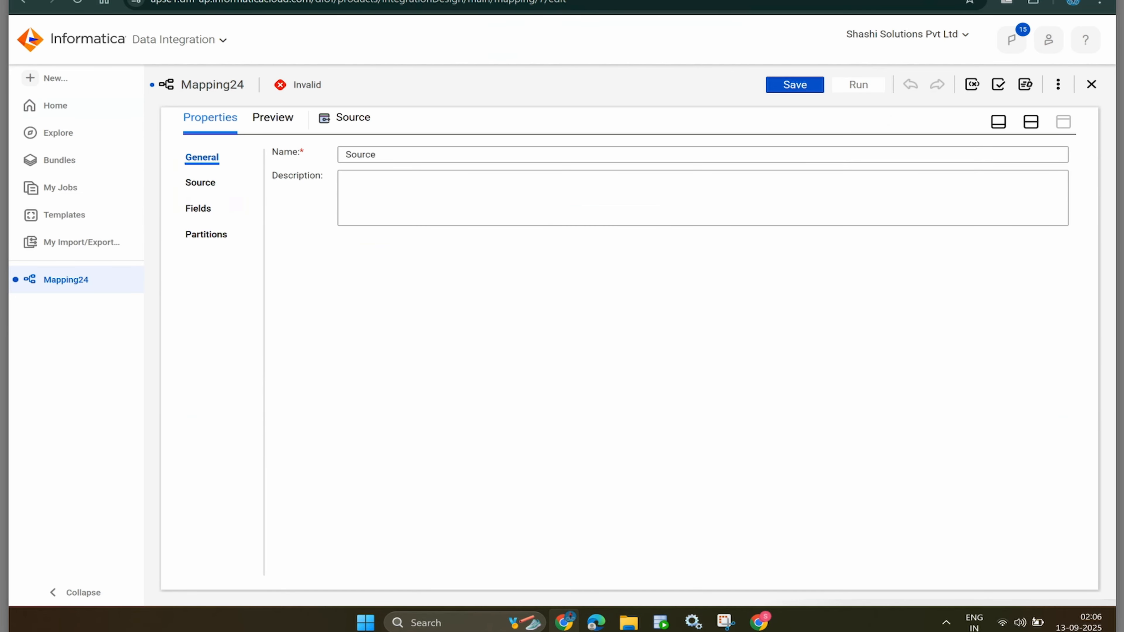
click(200, 183)
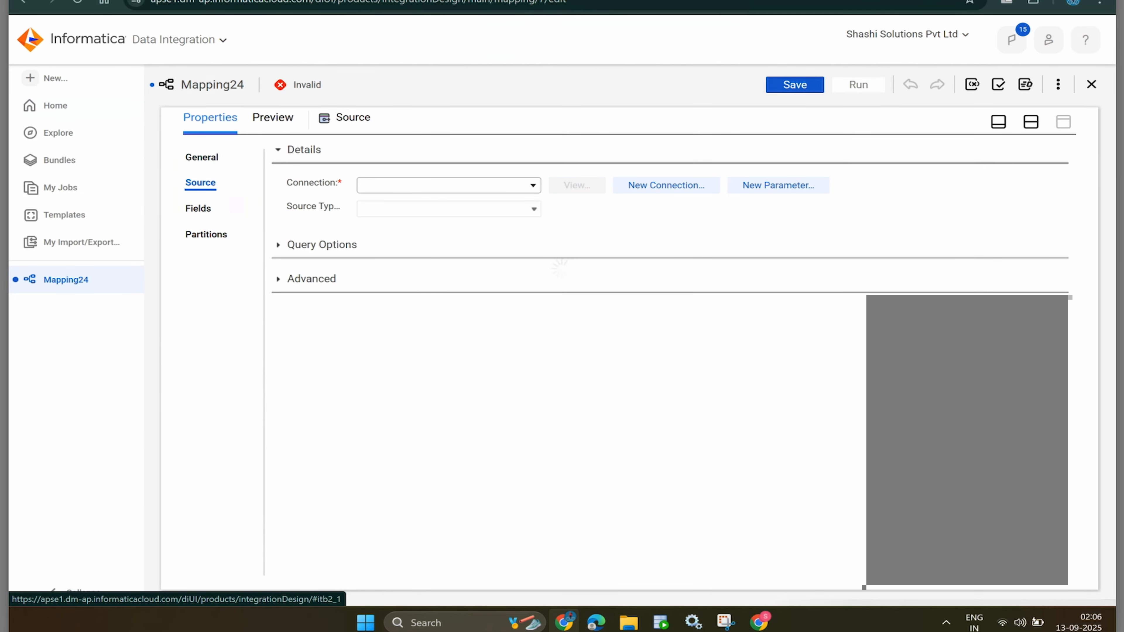
click(536, 185)
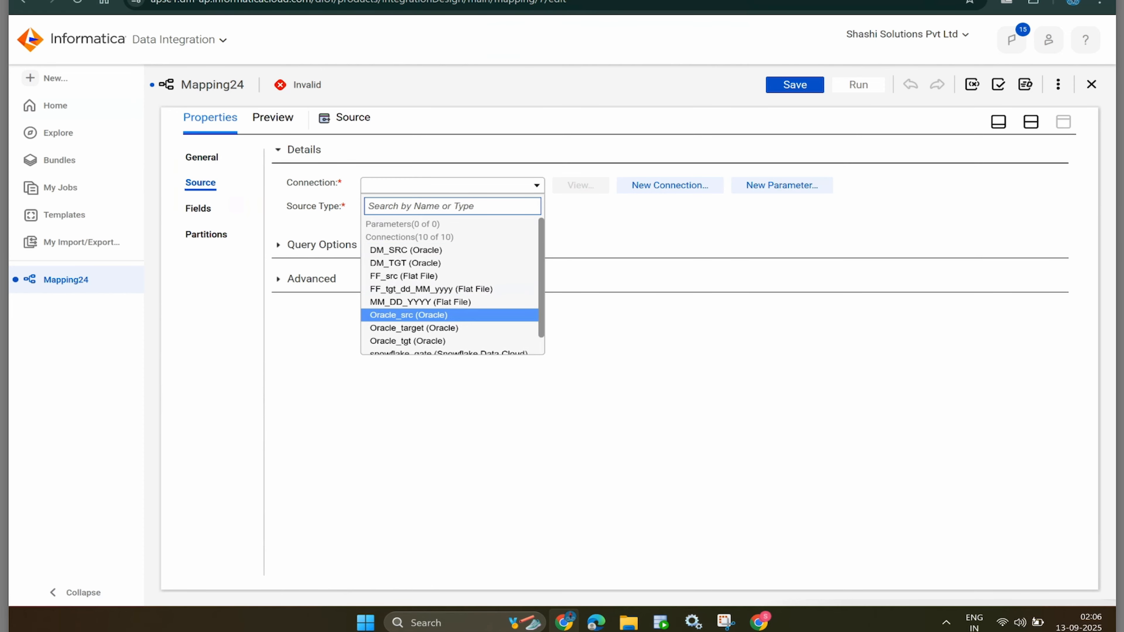
- Choose Oracle_src as the source connection
click(408, 315)
right_click(429, 242)
key(Escape)
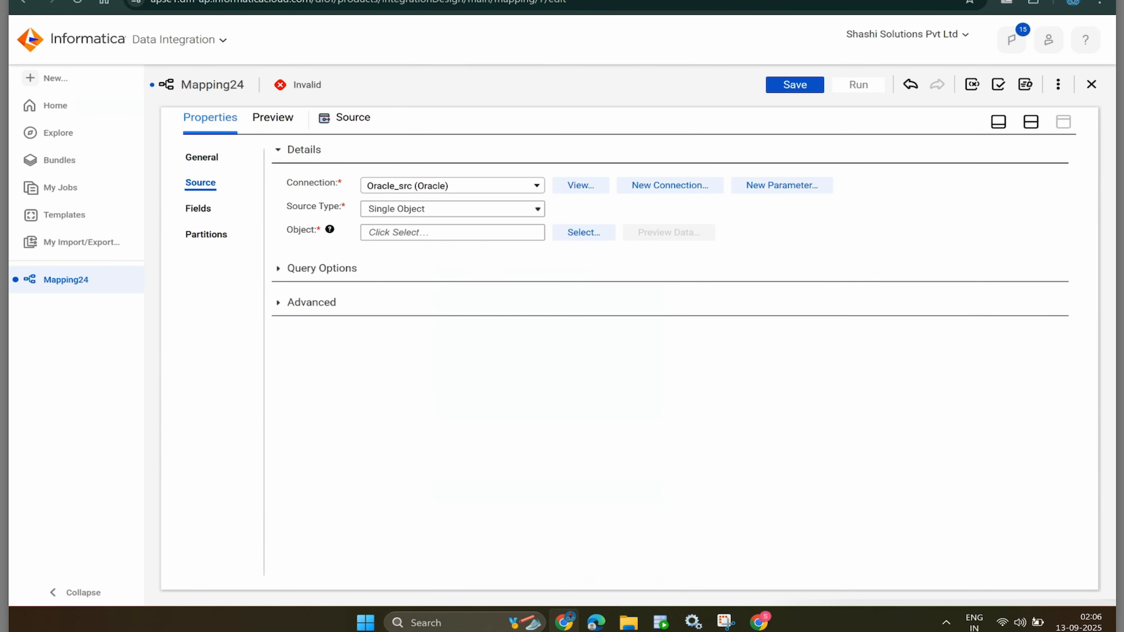
- Search for 'raw', select HR's CONTACTS_RAW as the source object, and switch to SQL Developer
click(584, 232)
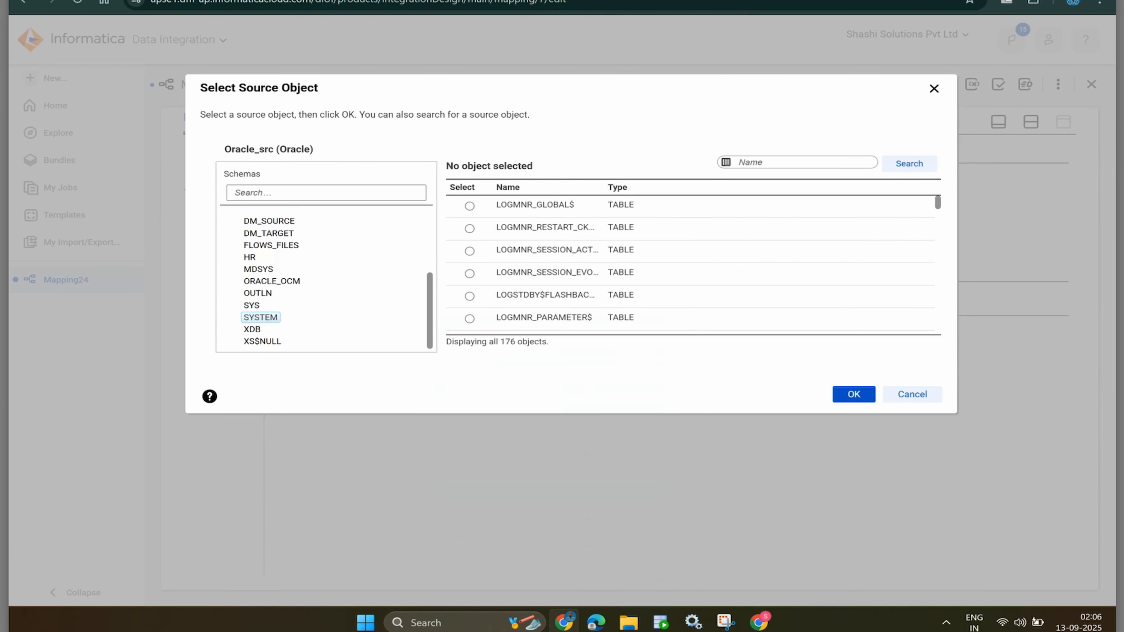
click(740, 162)
text(raw)
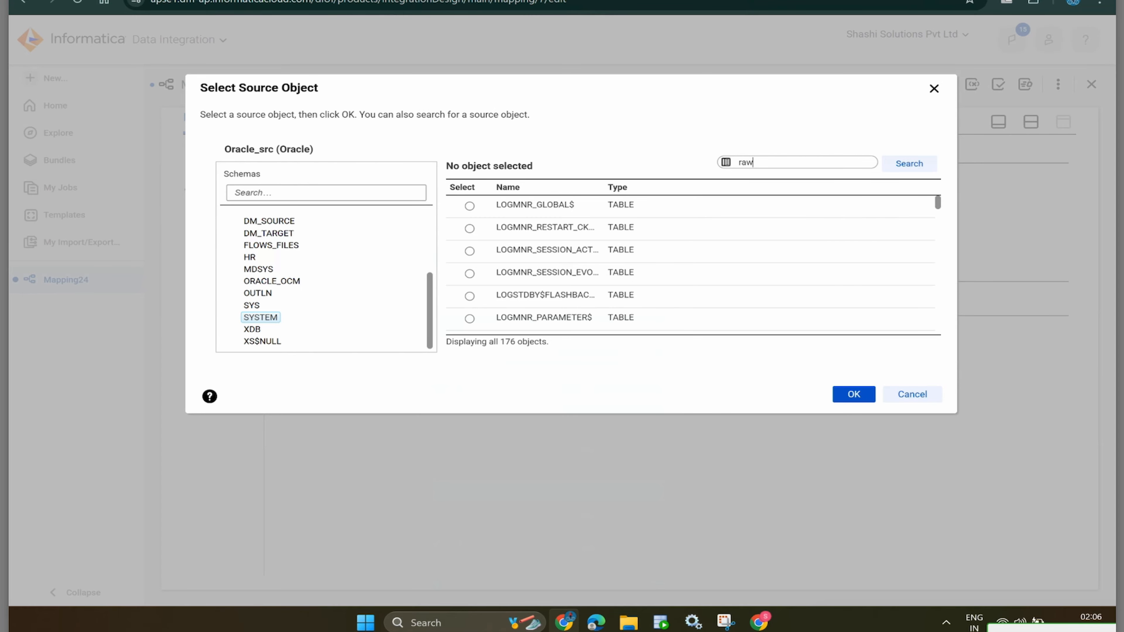
key(Return)
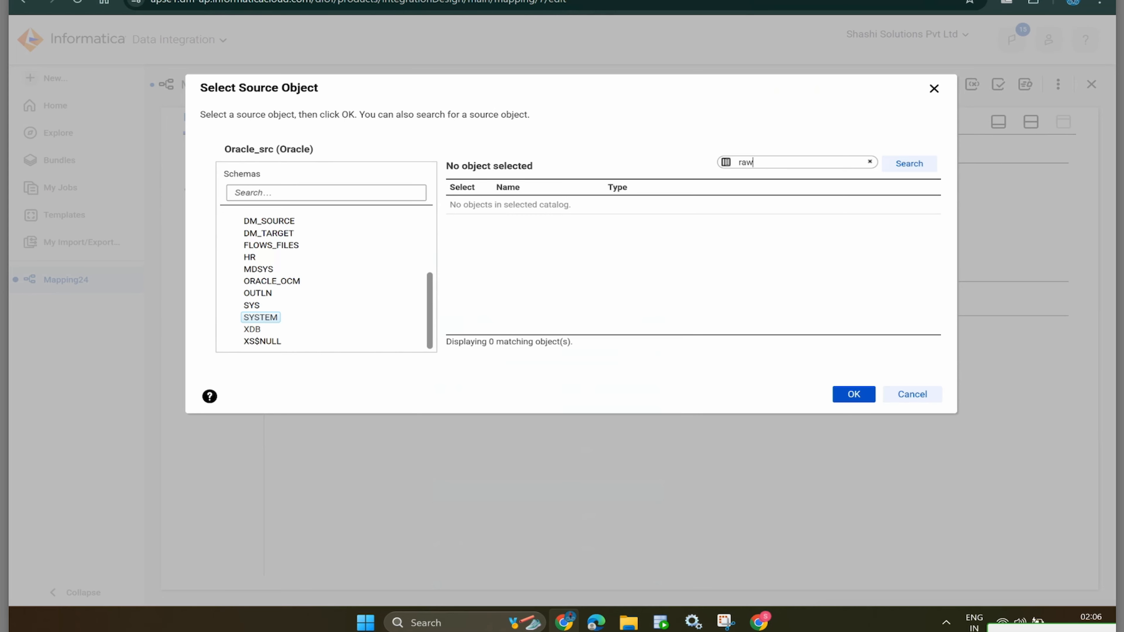
scroll(325, 279, up, 3)
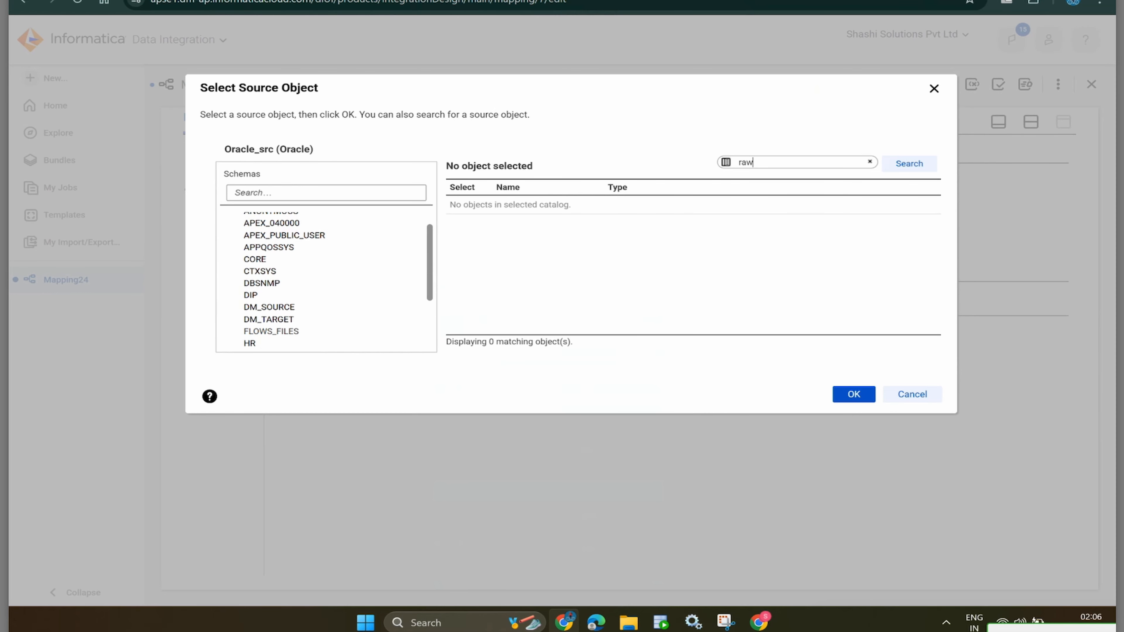
scroll(325, 279, up, 1)
scroll(325, 279, down, 3)
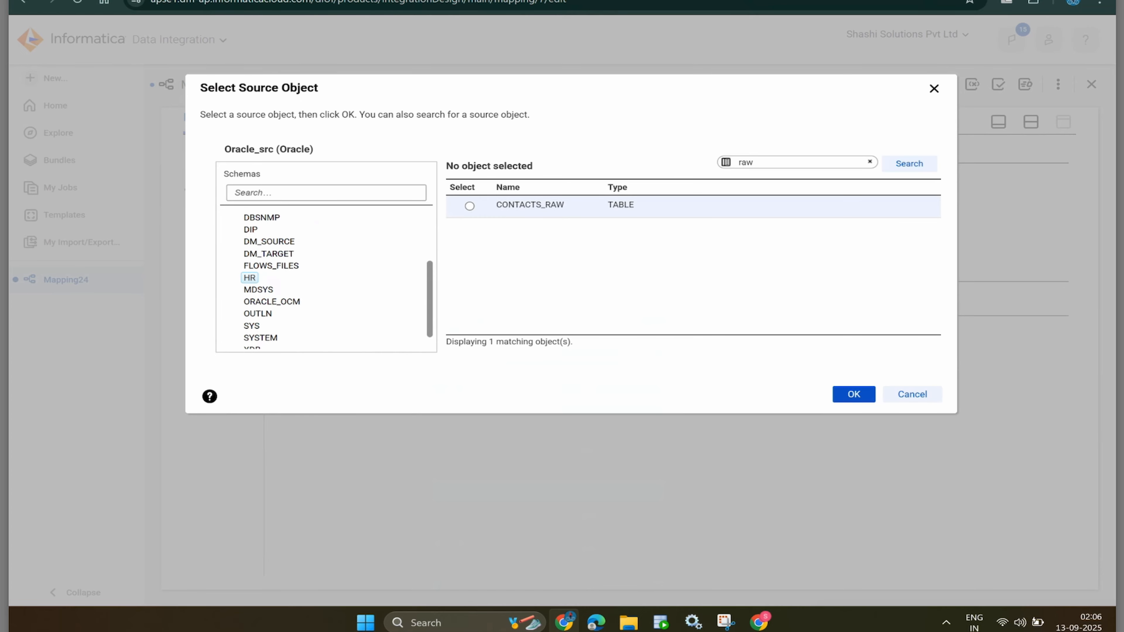
click(469, 206)
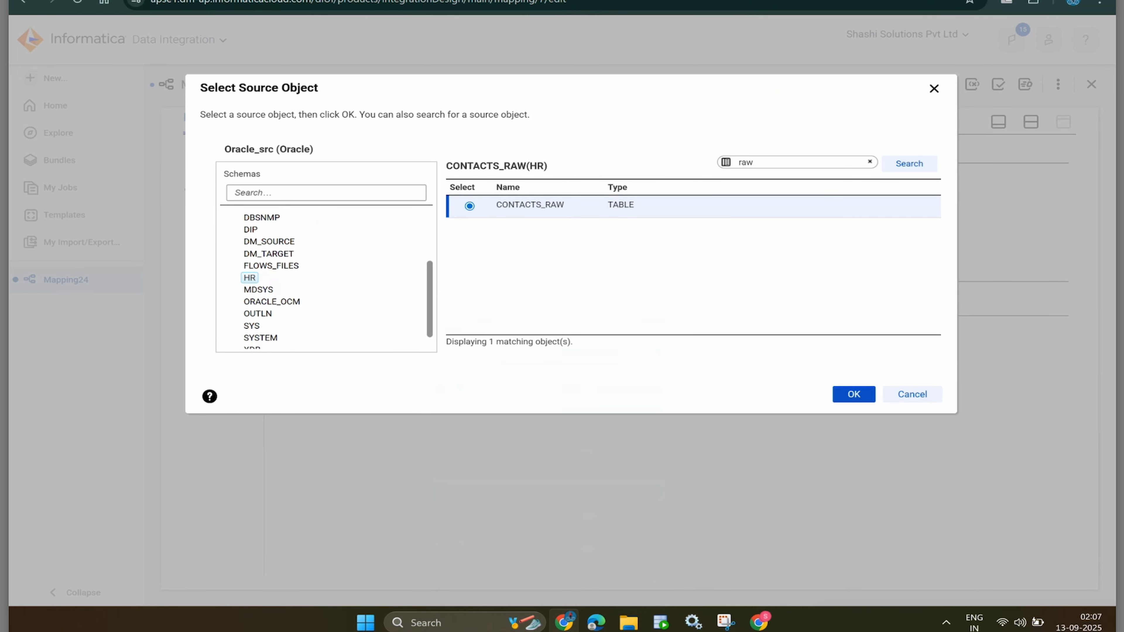
key(alt+Tab)
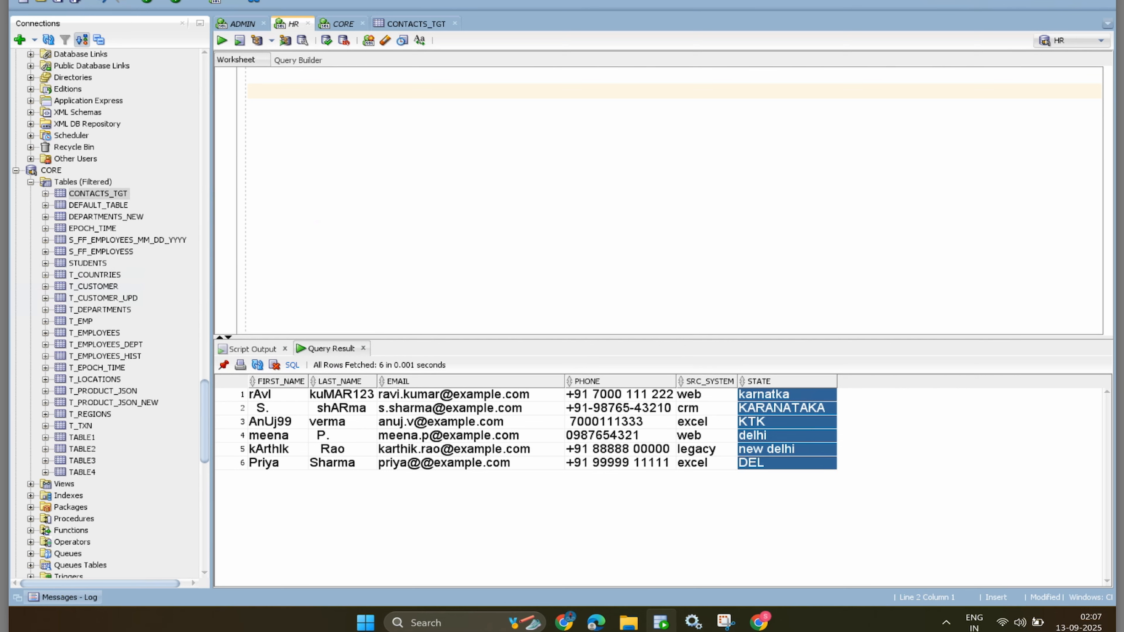
- Run select * from contacts_raw in the HR worksheet to list the six raw contact rows
text(select * fr)
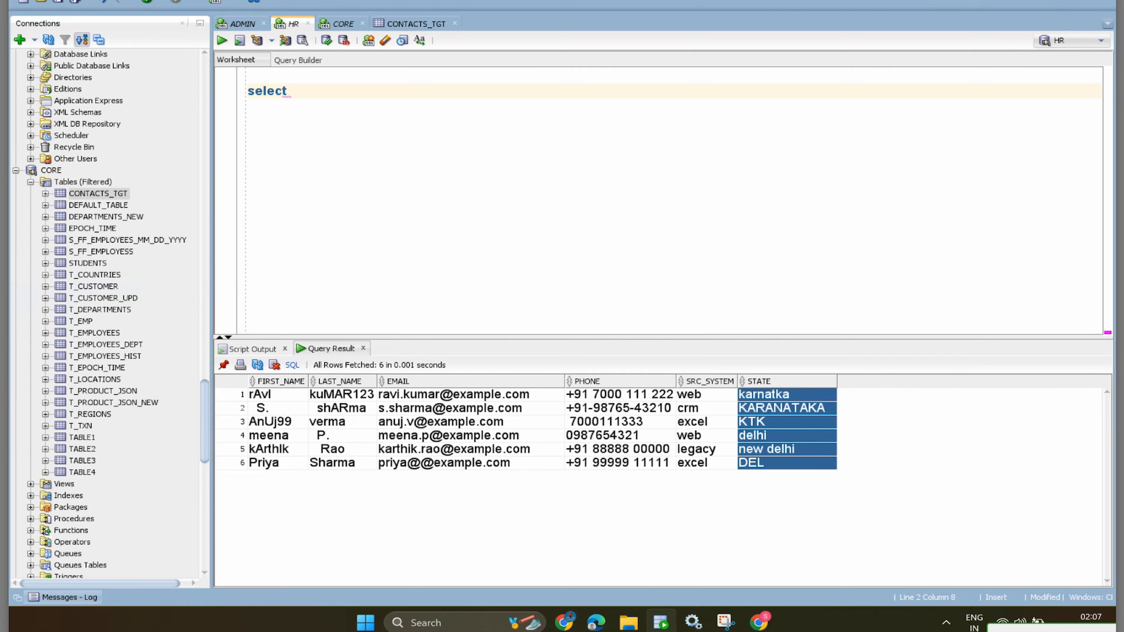
text(om contac)
key(Return)
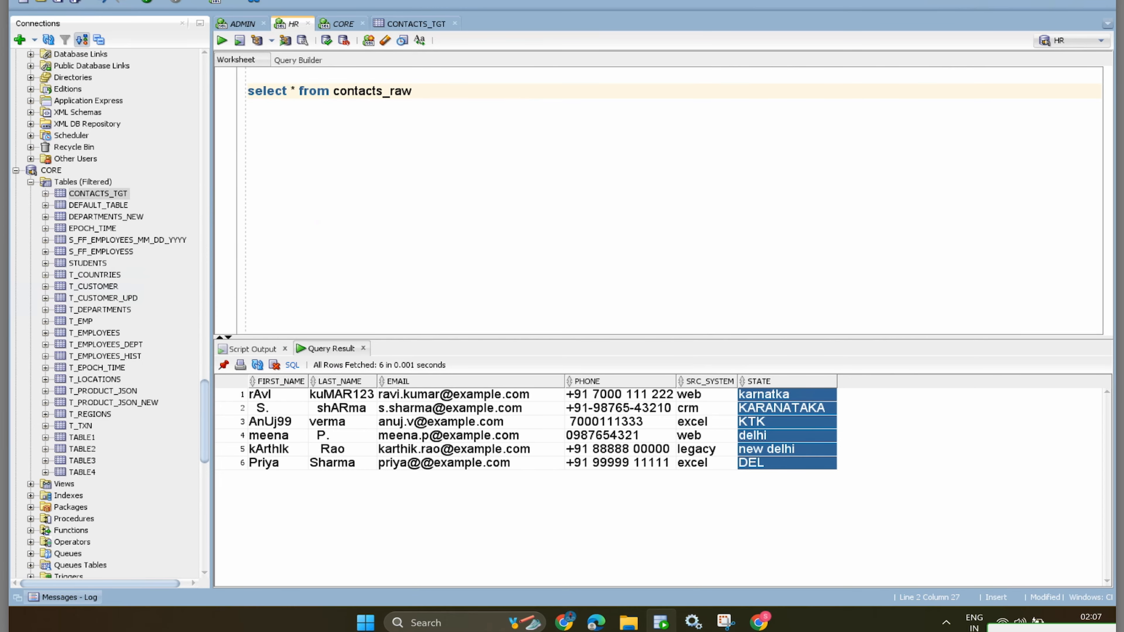
key(ctrl+Return)
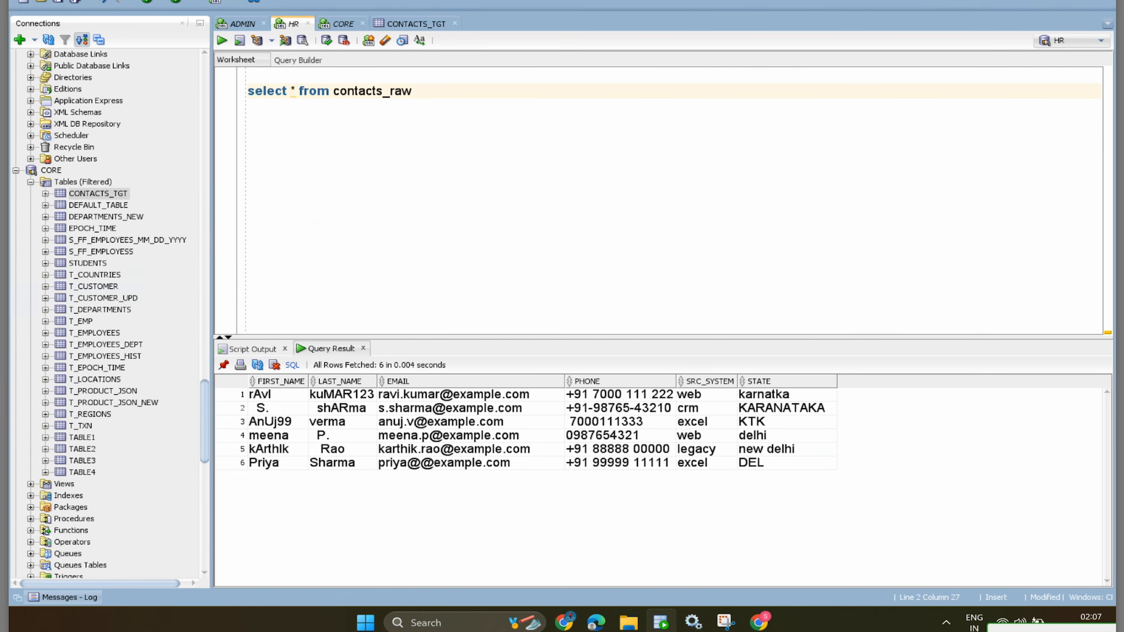
key(alt+Tab)
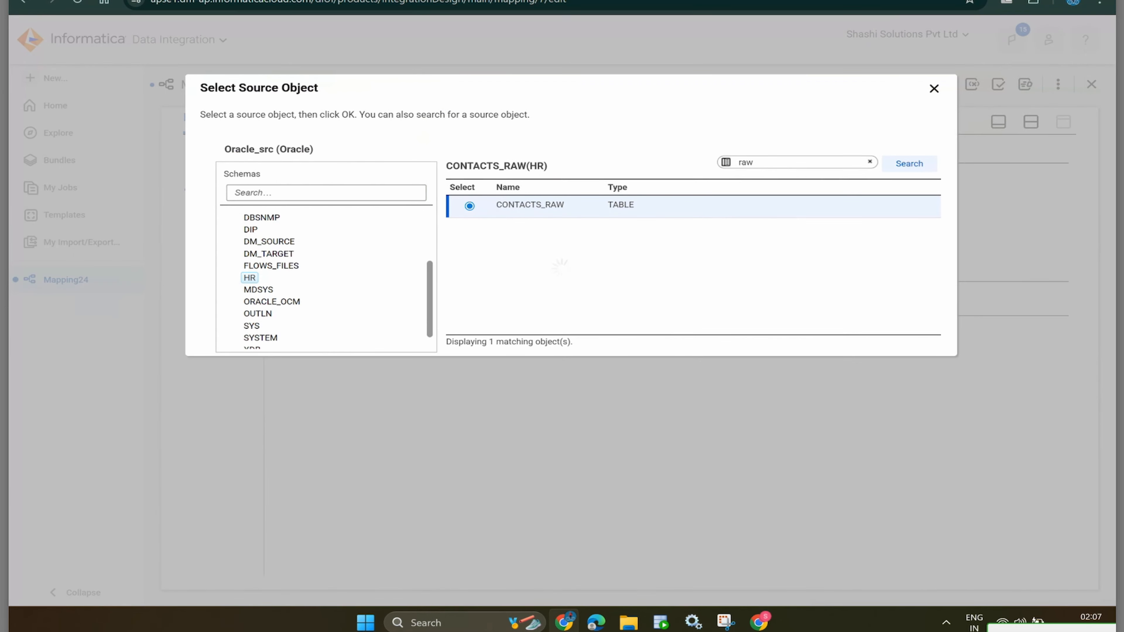
- Confirm HR/CONTACTS_RAW as Mapping24's source and insert a Cleanse transformation between Source and Target
key(Return)
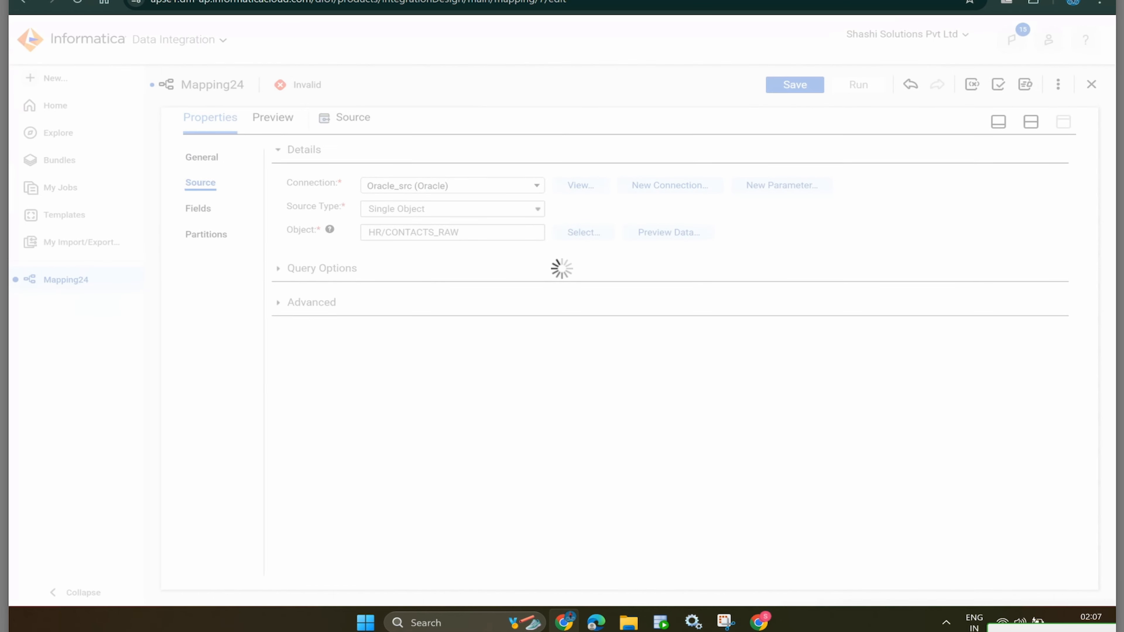
click(1031, 121)
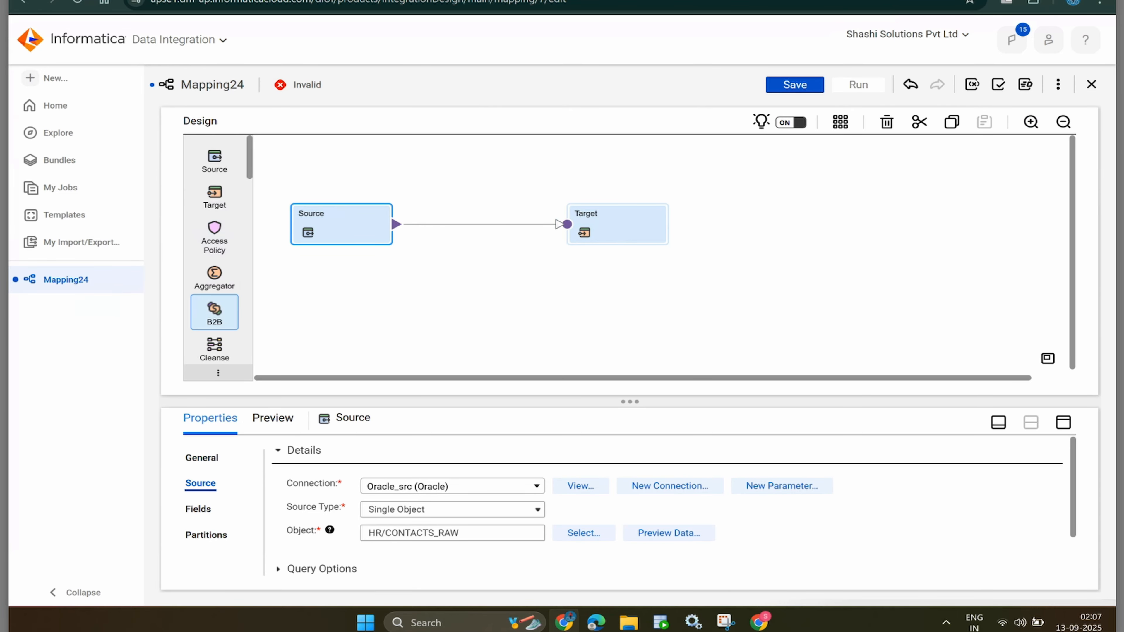
scroll(214, 266, down, 2)
drag(214, 248, 463, 224)
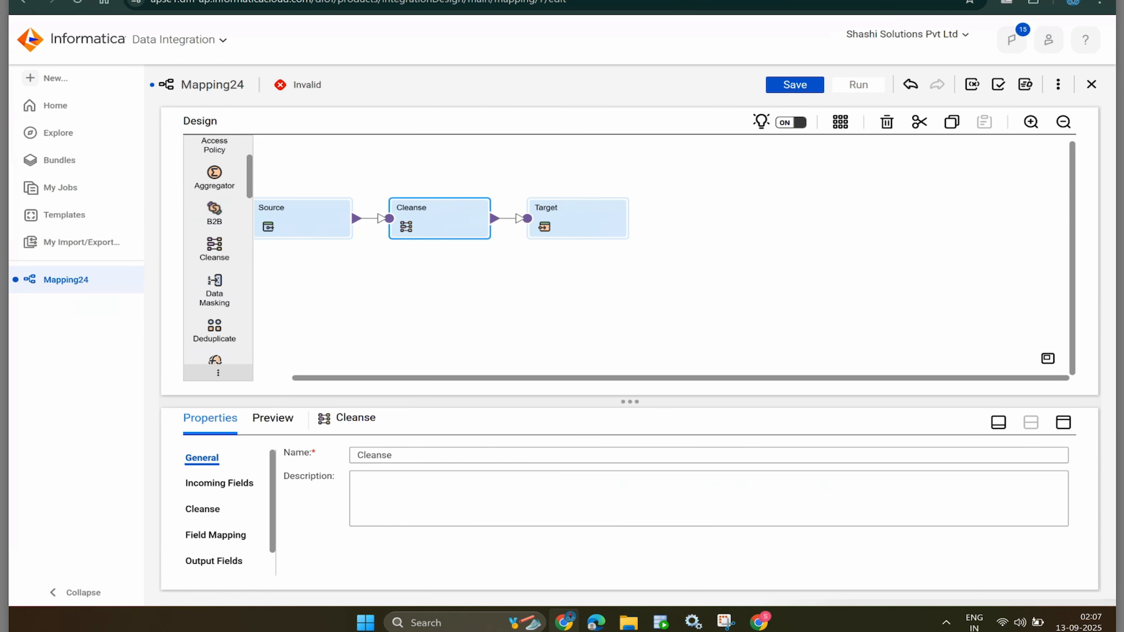
- Assign Profiling_Tasks\Cleanse5 to the Cleanse and check its six incoming CONTACTS_RAW fields, EMAIL through STATE
click(1064, 422)
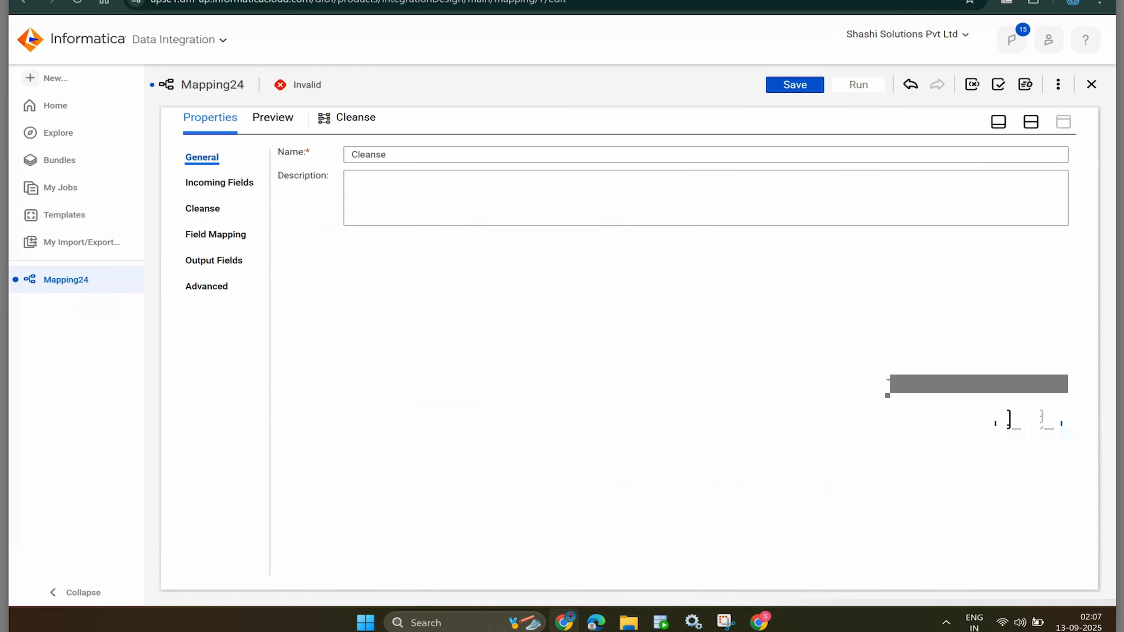
click(219, 183)
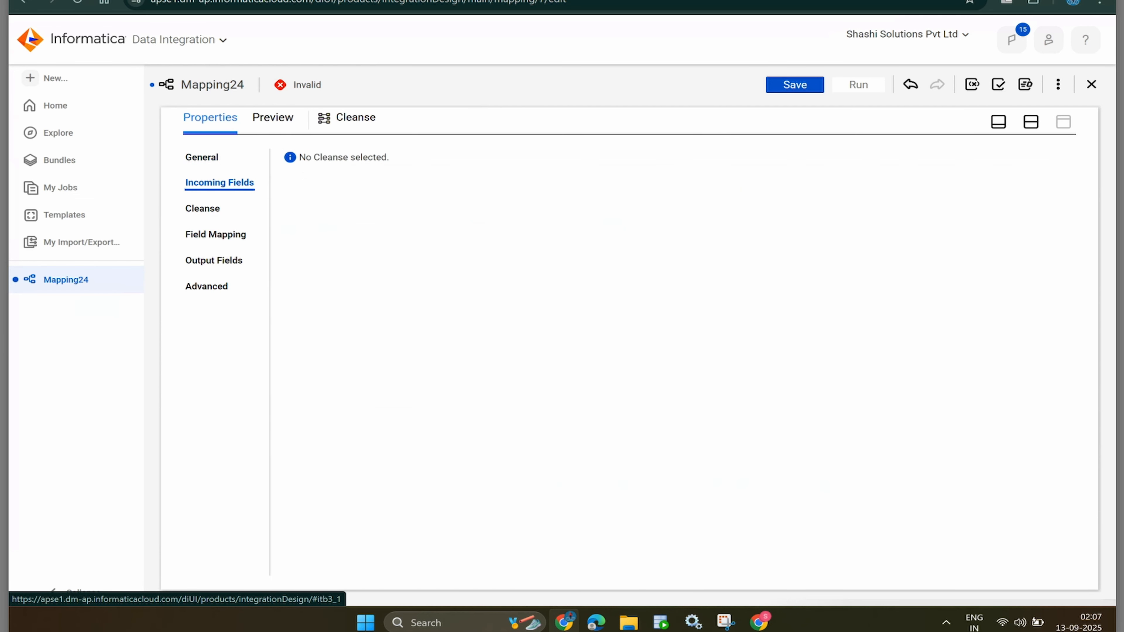
click(202, 208)
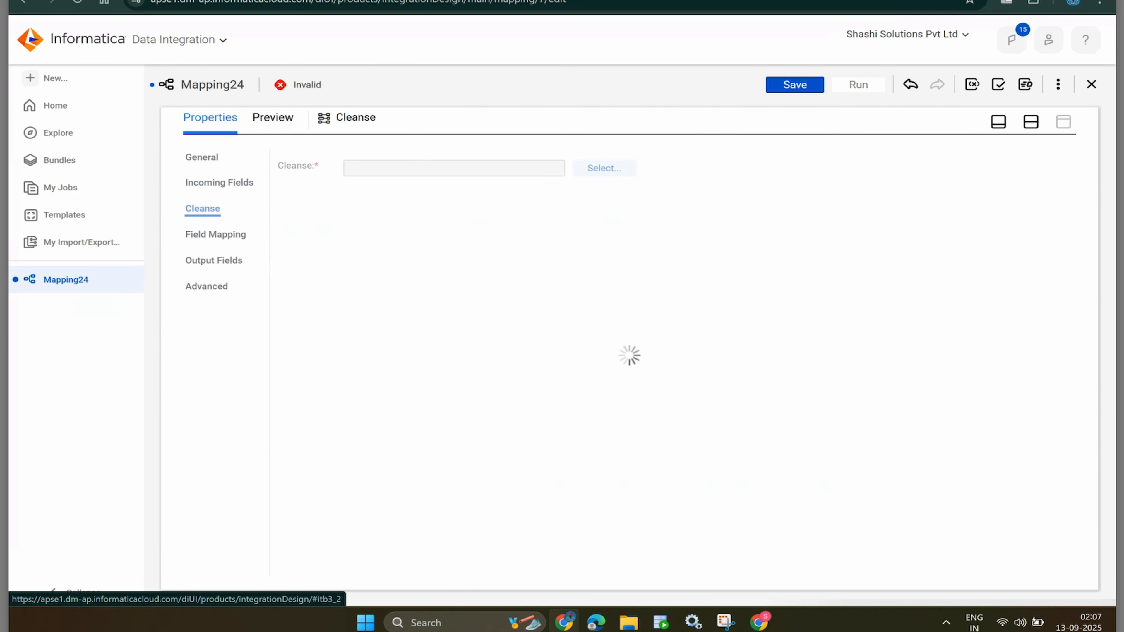
click(594, 167)
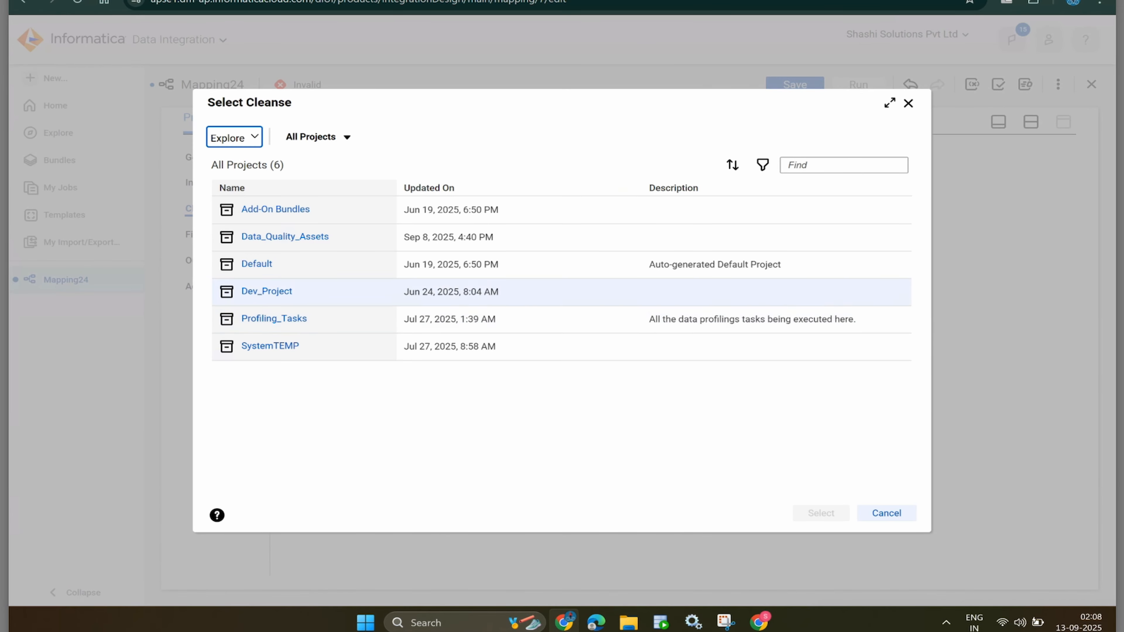
click(274, 318)
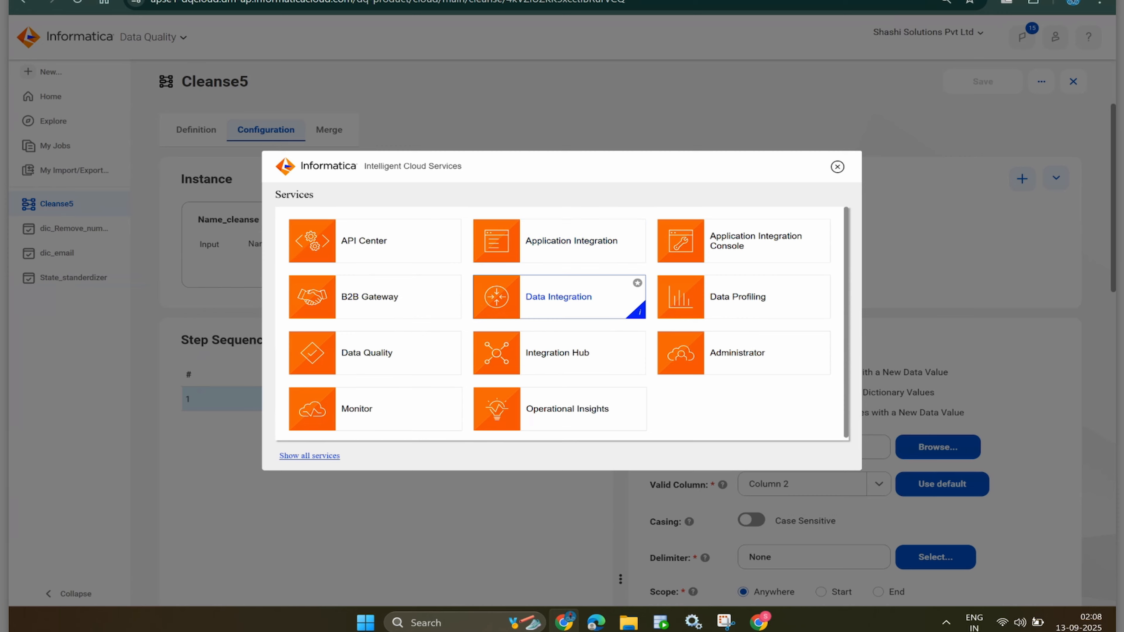
key(Escape)
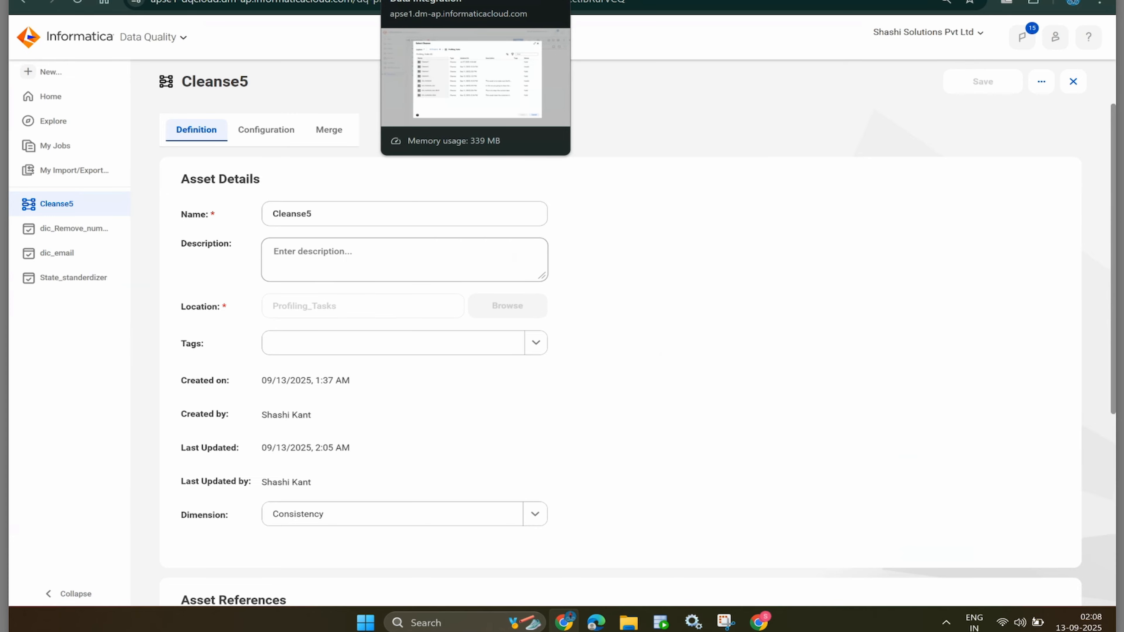
click(443, 2)
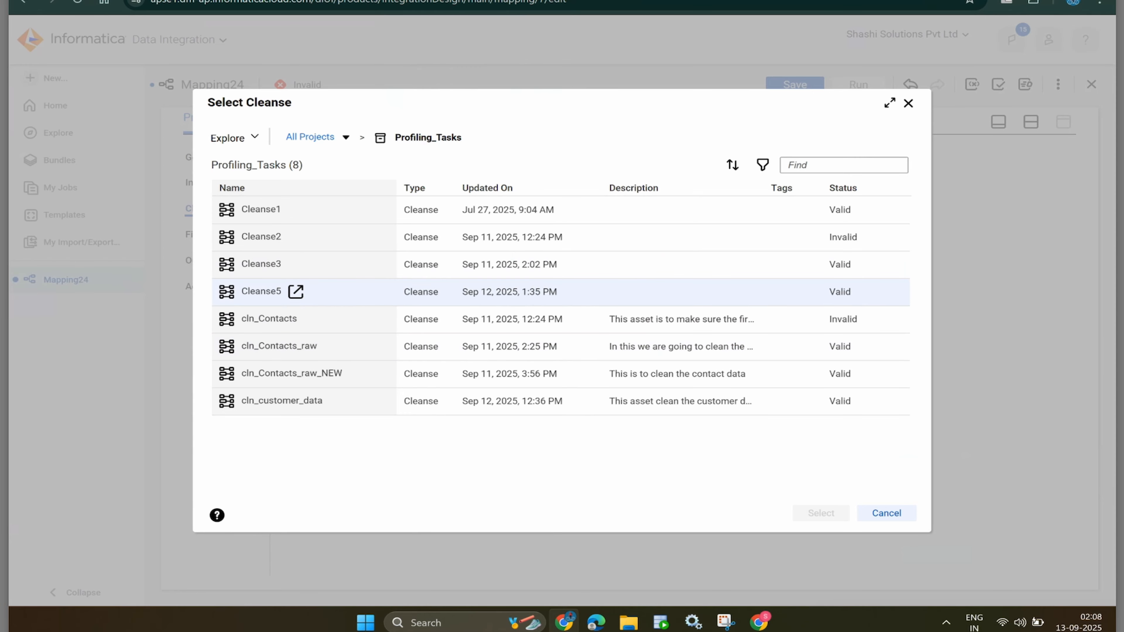
click(261, 292)
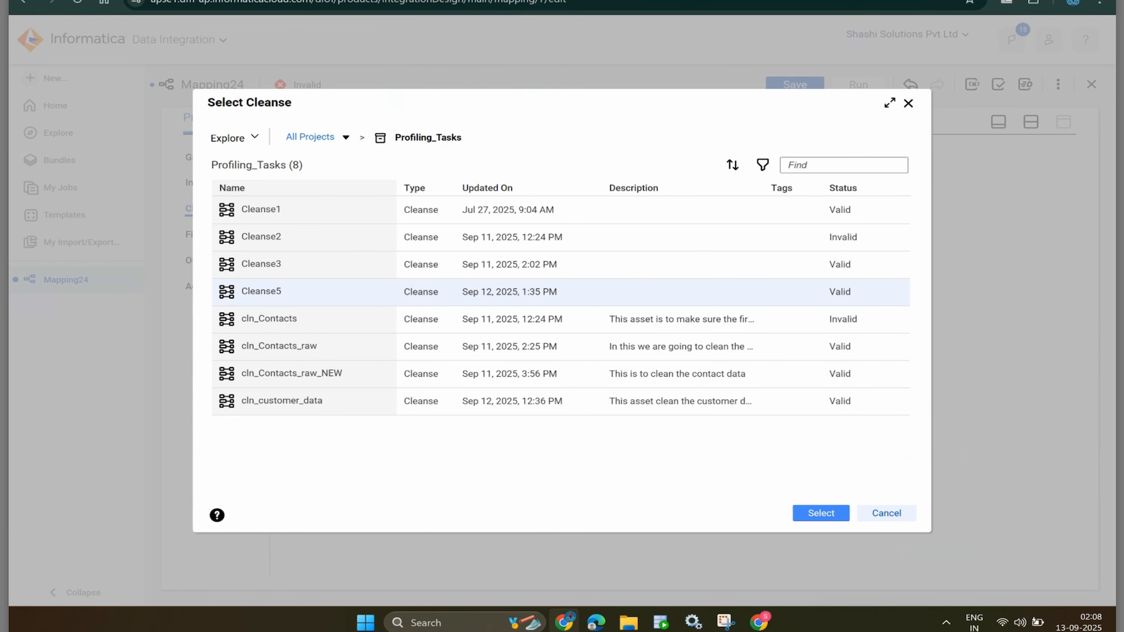
click(821, 513)
click(219, 182)
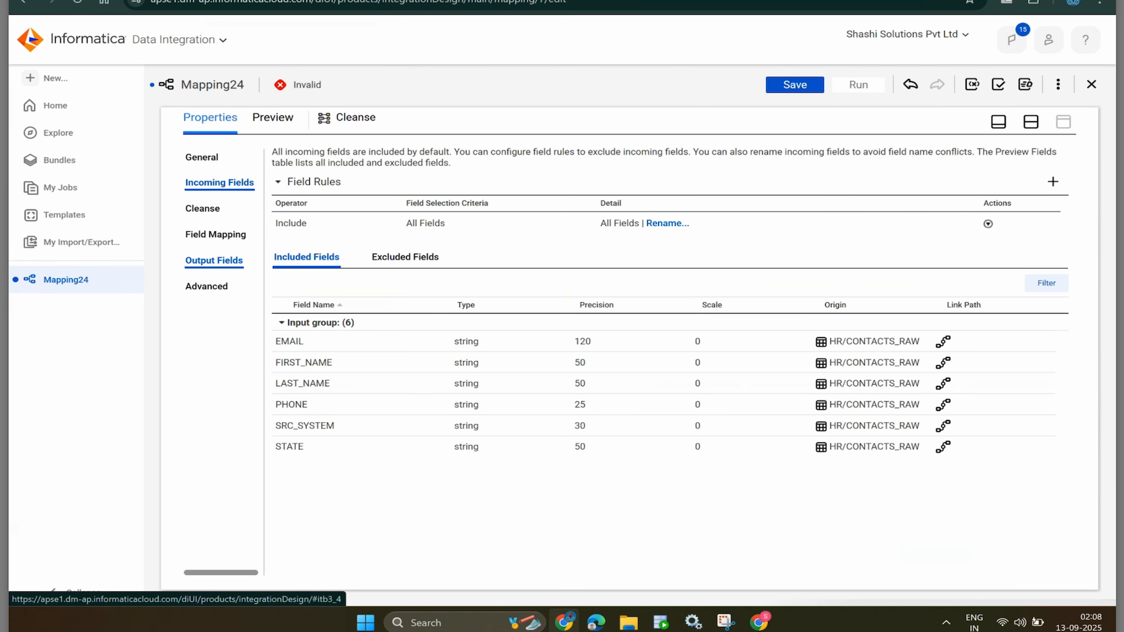
- Map FIRST_NAME, EMAIL, PHONE and STATE onto the Cleanse inputs Name, email, Phone_no and state
click(216, 234)
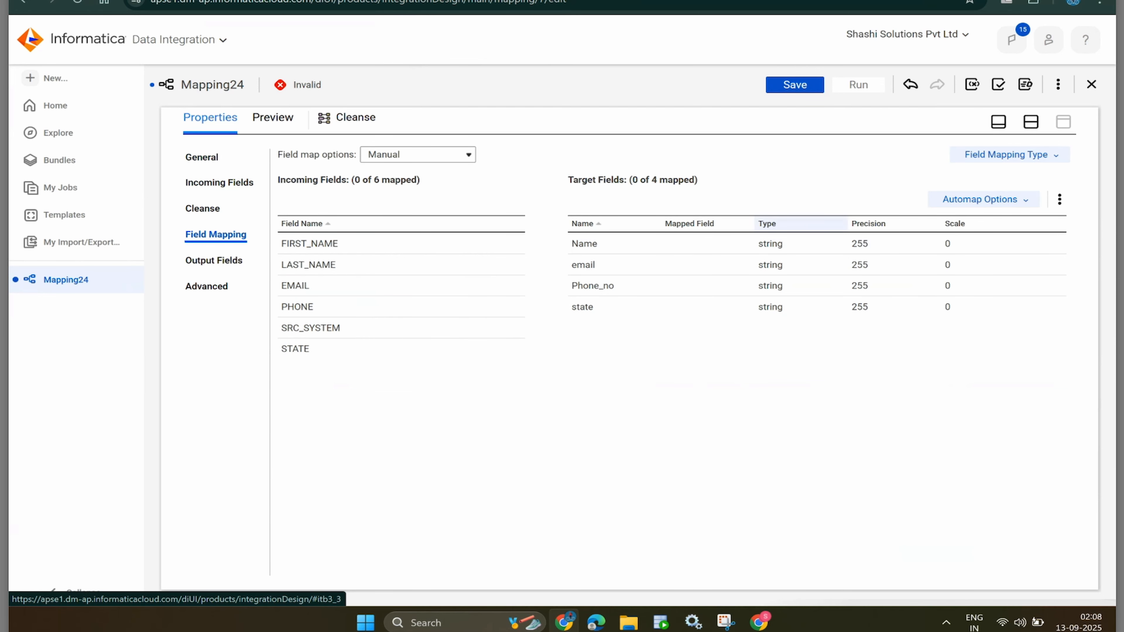
click(310, 244)
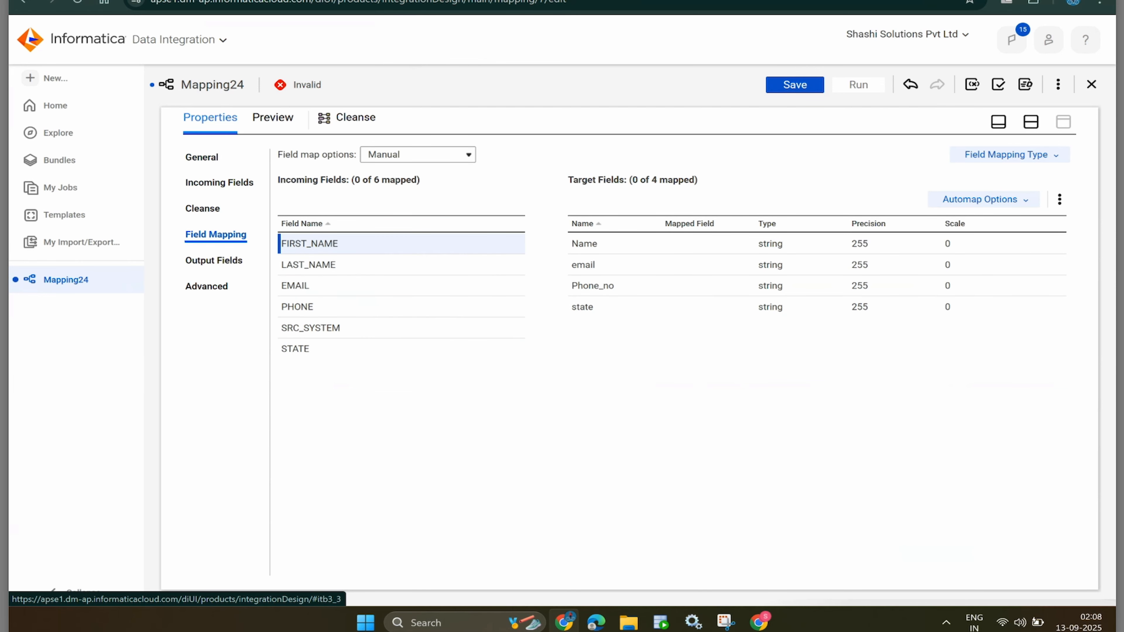
drag(310, 244, 717, 244)
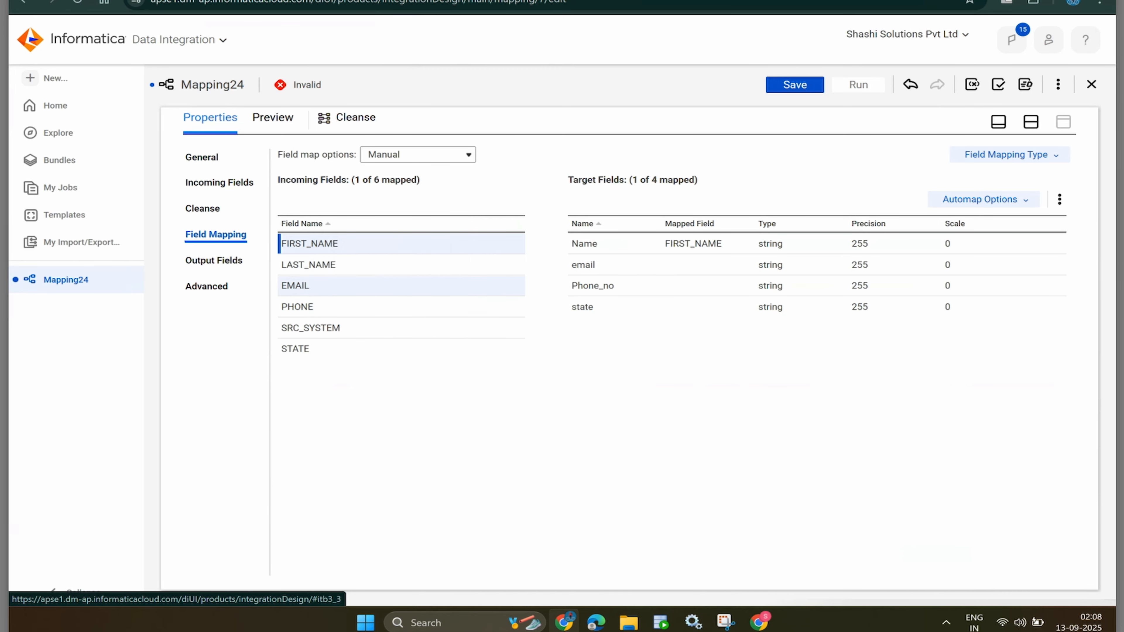
drag(295, 285, 671, 265)
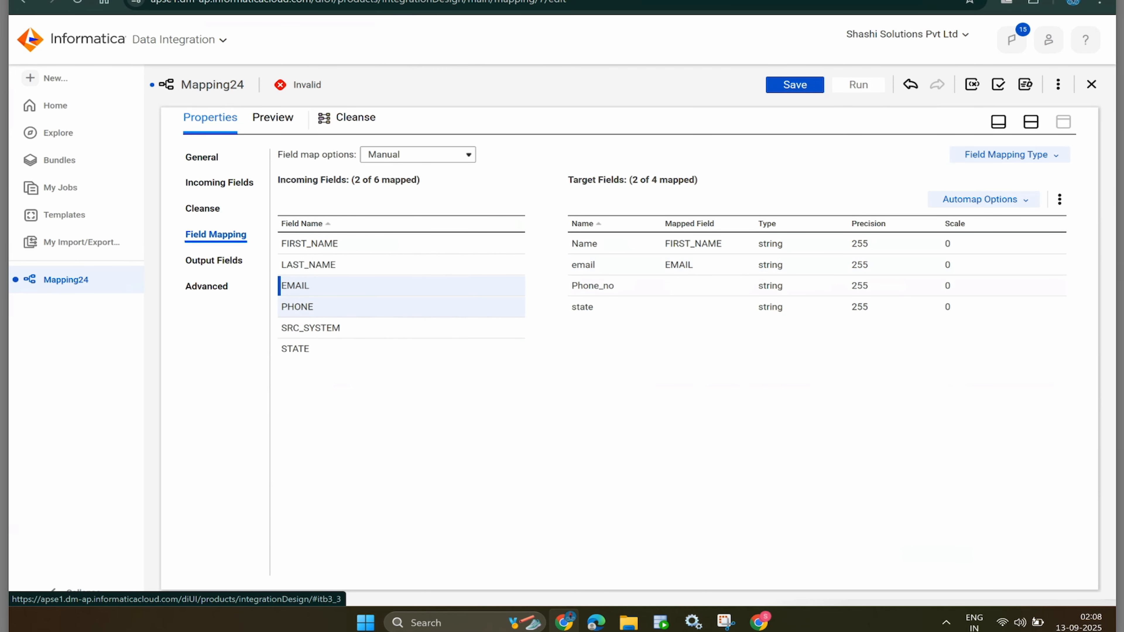
drag(310, 307, 670, 285)
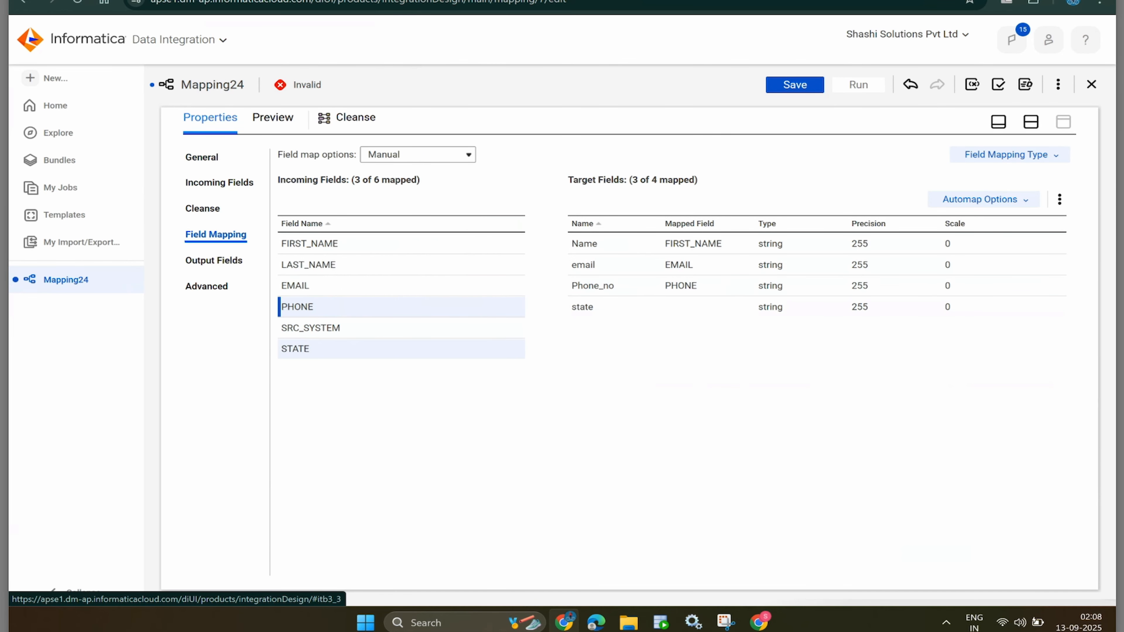
drag(310, 348, 670, 307)
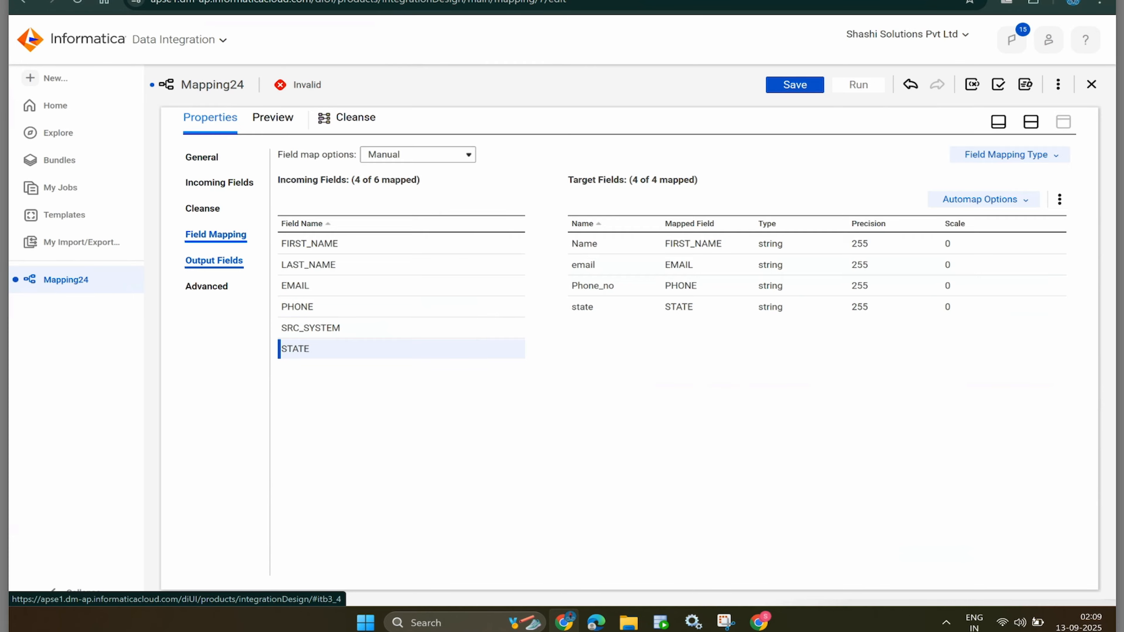
- Review the Cleanse's four _Cleansed output fields and open the Target's properties, then go to SQL Developer
click(214, 261)
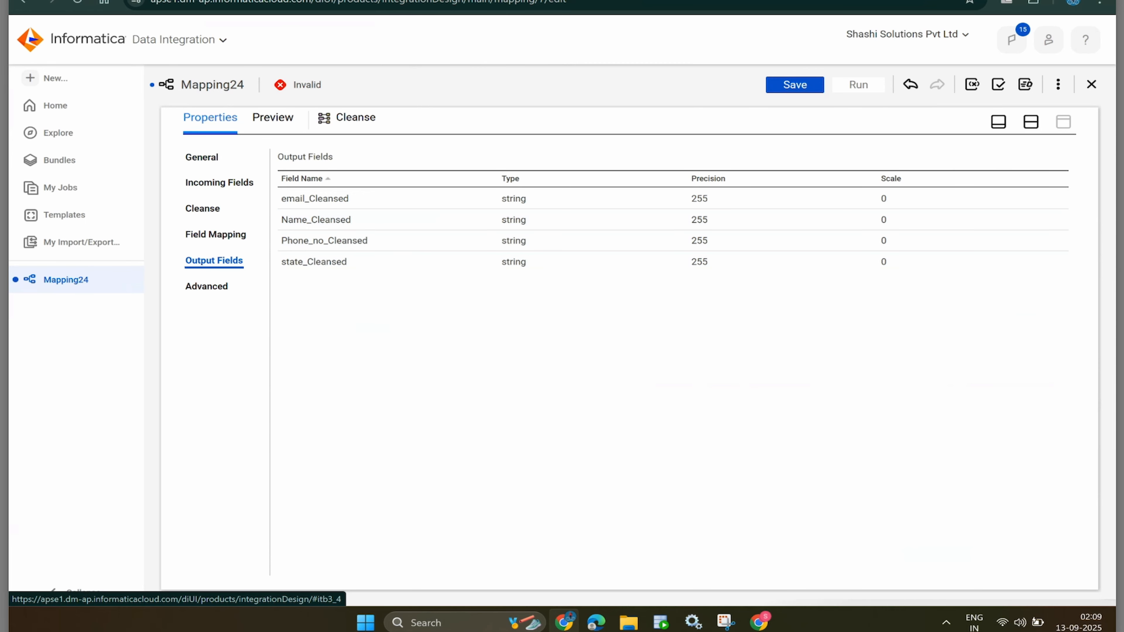
click(1031, 121)
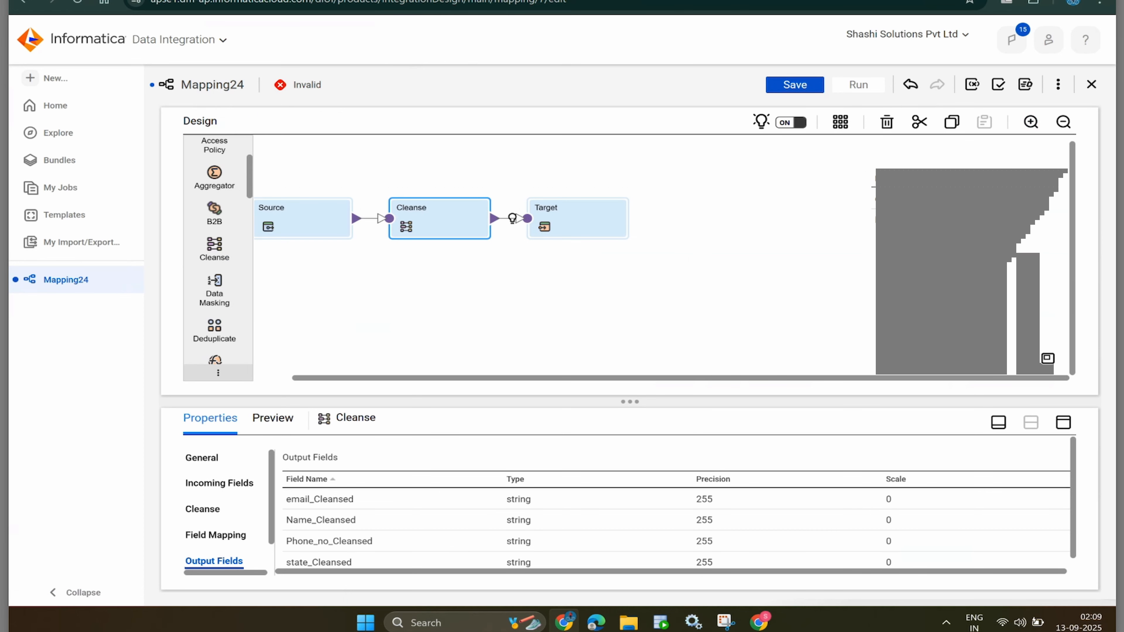
click(1063, 423)
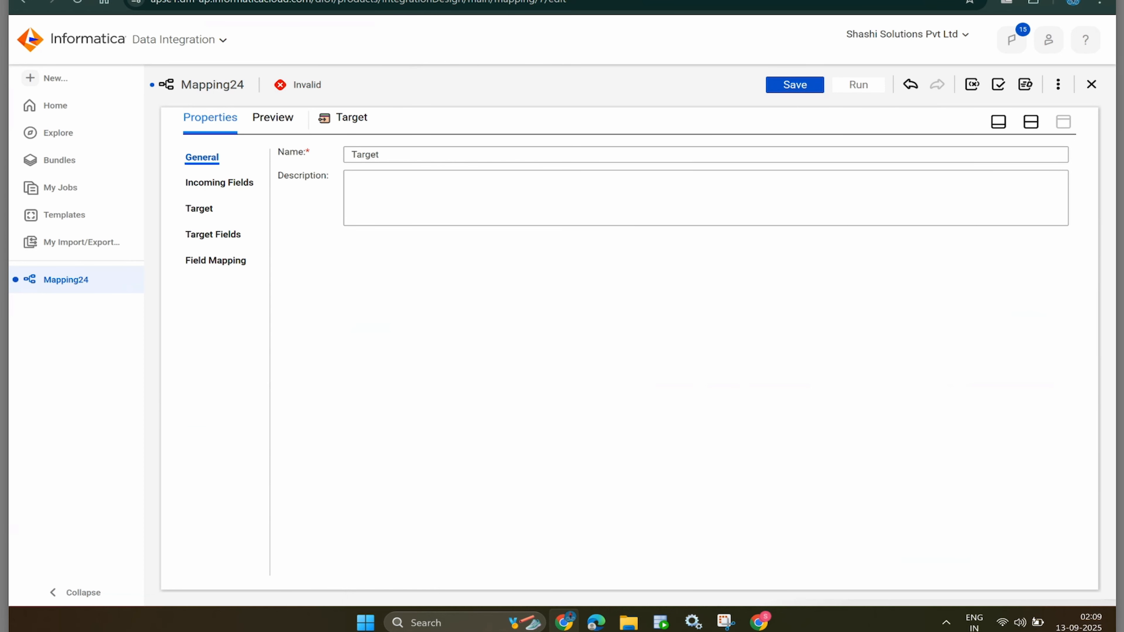
click(661, 622)
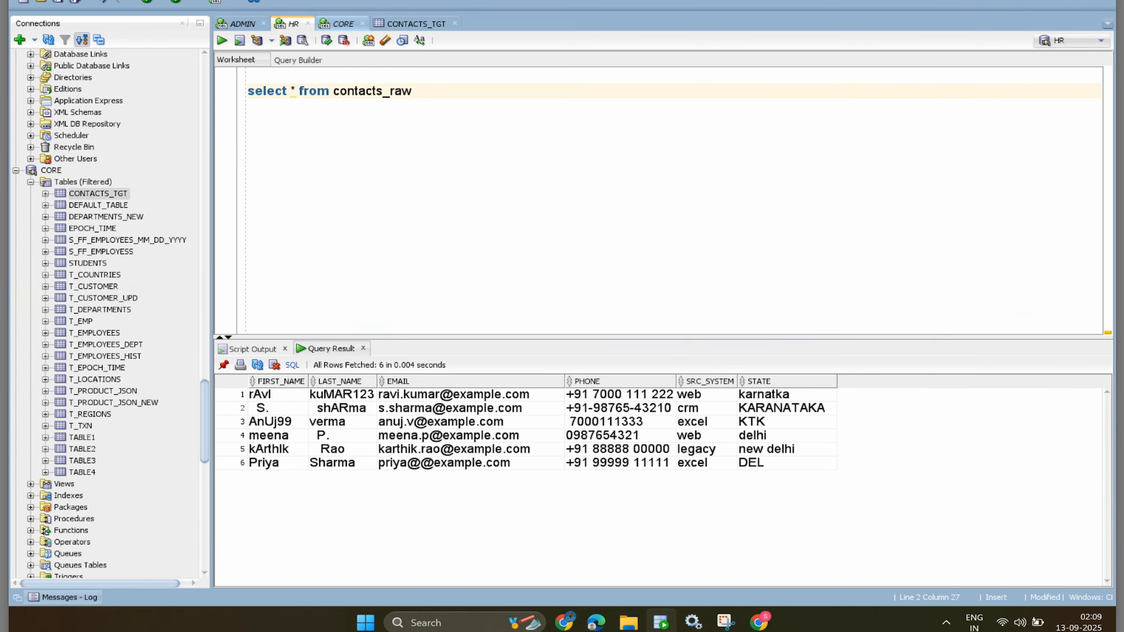
- Copy the contacts_raw query from the HR worksheet into the CORE worksheet
click(338, 24)
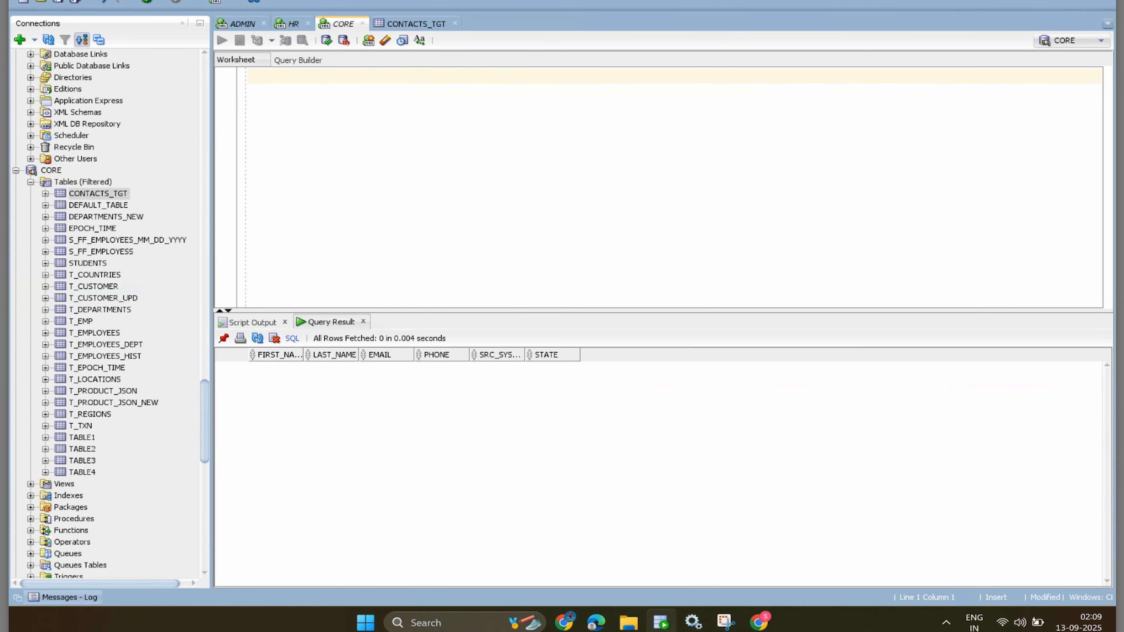
click(292, 23)
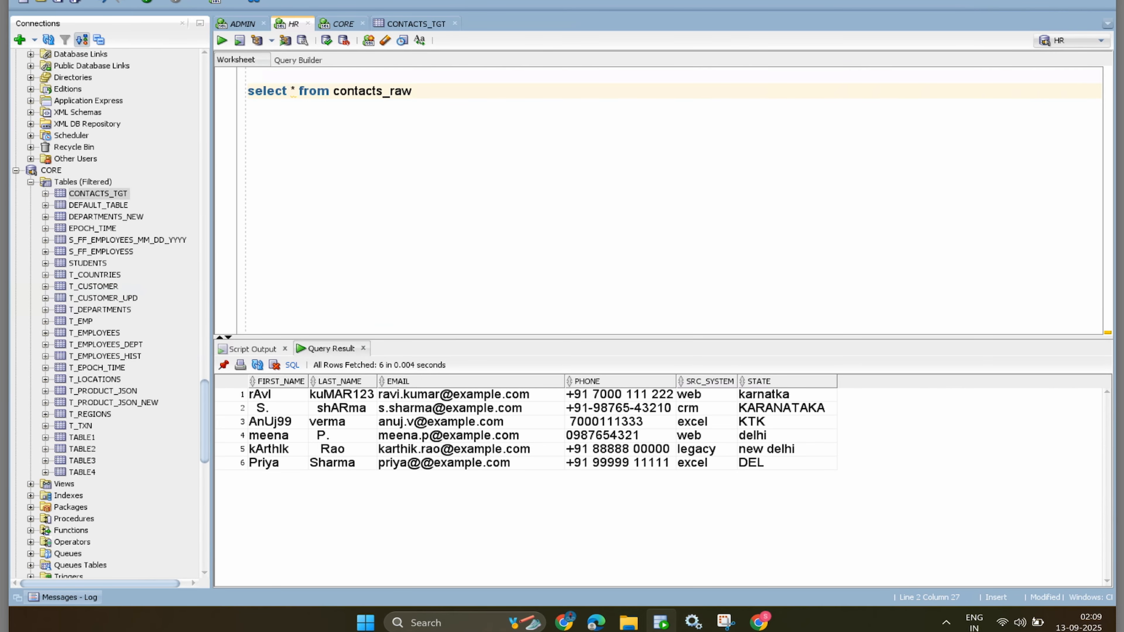
key(shift+Left)
key(shift+Left)
key(shift+Left)
key(shift+Left)
key(shift+Left)
key(shift+Left)
key(shift+Left)
key(shift+Left)
key(shift+Left)
key(shift+Left)
key(shift+Left)
key(shift+Left)
key(shift+Left)
key(shift+Left)
key(shift+Left)
key(shift+Left)
key(shift+Left)
key(shift+Left)
key(shift+Left)
key(shift+Left)
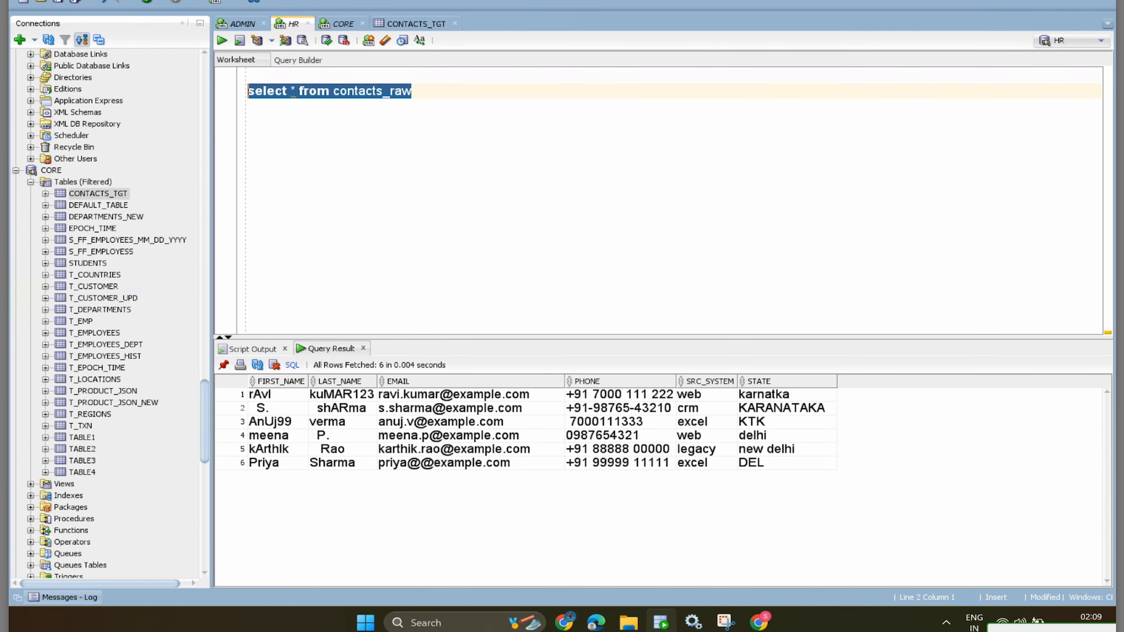
key(ctrl+c)
click(337, 24)
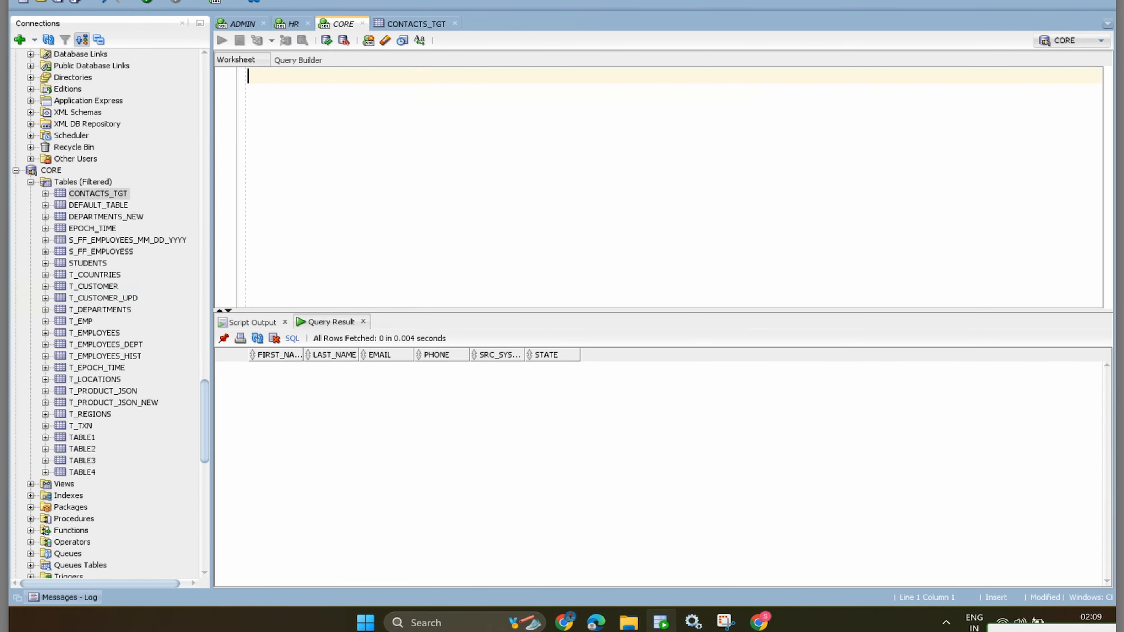
key(ctrl+v)
- Edit it to select * from contacts_tgt and run it, returning zero rows
key(BackSpace)
key(BackSpace)
key(BackSpace)
key(BackSpace)
key(BackSpace)
key(BackSpace)
key(BackSpace)
key(BackSpace)
key(BackSpace)
key(BackSpace)
key(BackSpace)
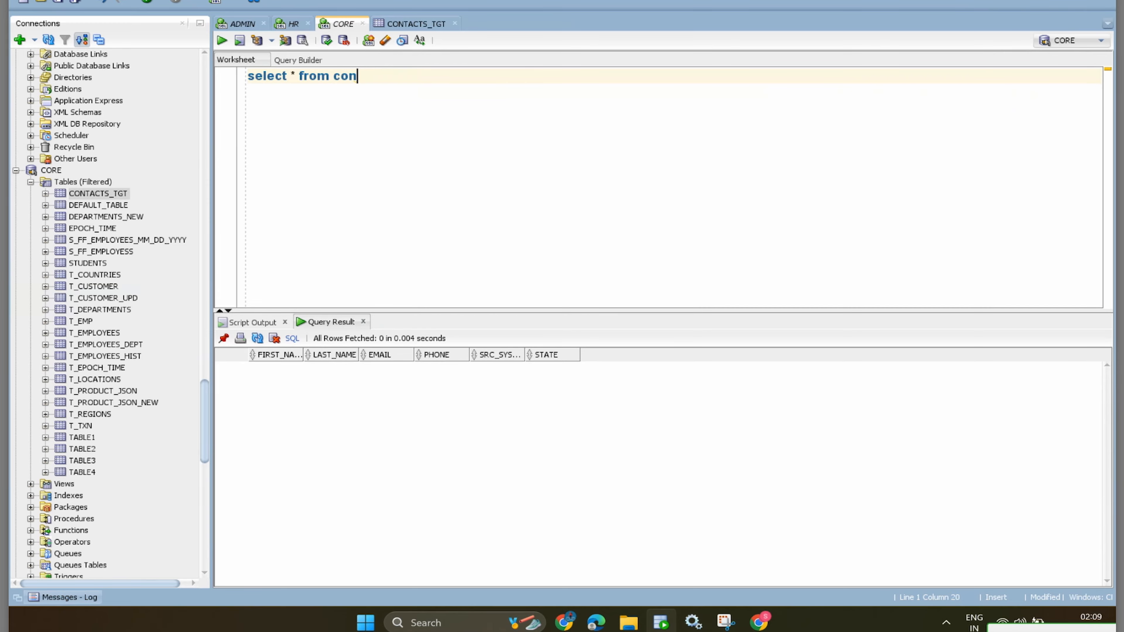
key(BackSpace)
text(tgt_con)
key(BackSpace)
key(BackSpace)
key(BackSpace)
key(BackSpace)
key(BackSpace)
key(BackSpace)
key(BackSpace)
text(con)
text(tacts_tgt)
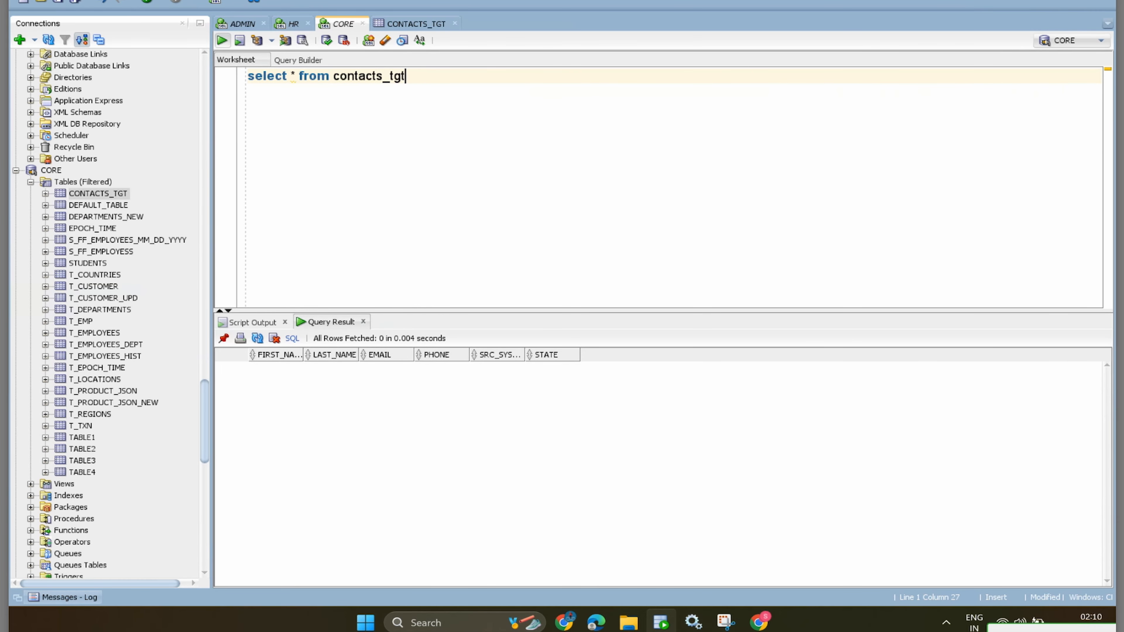
key(ctrl+Return)
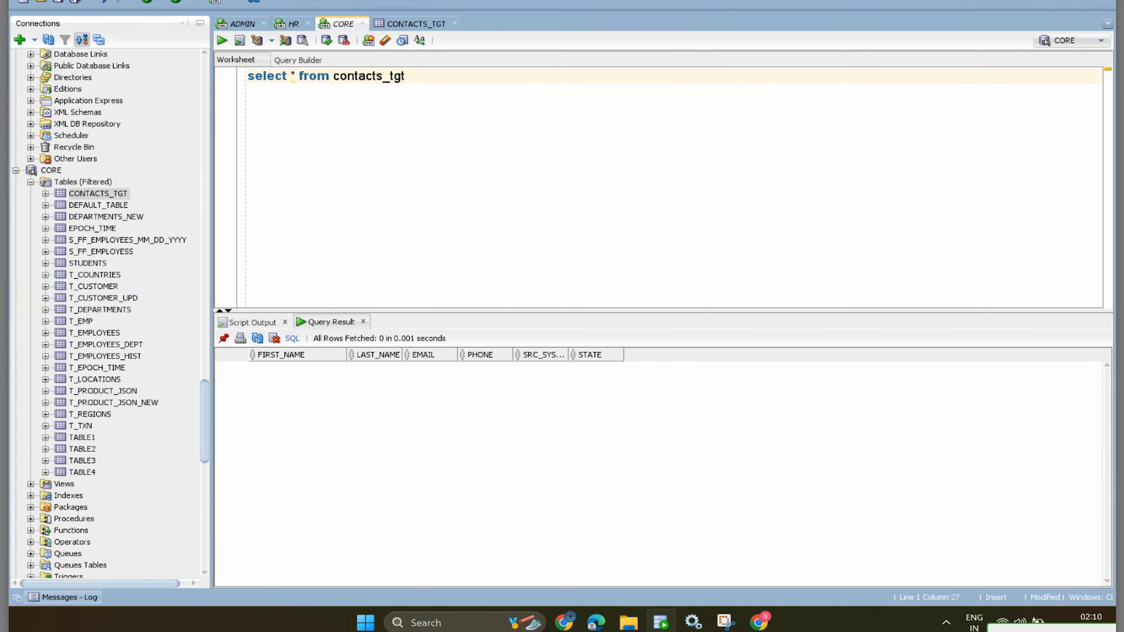
key(alt+Tab)
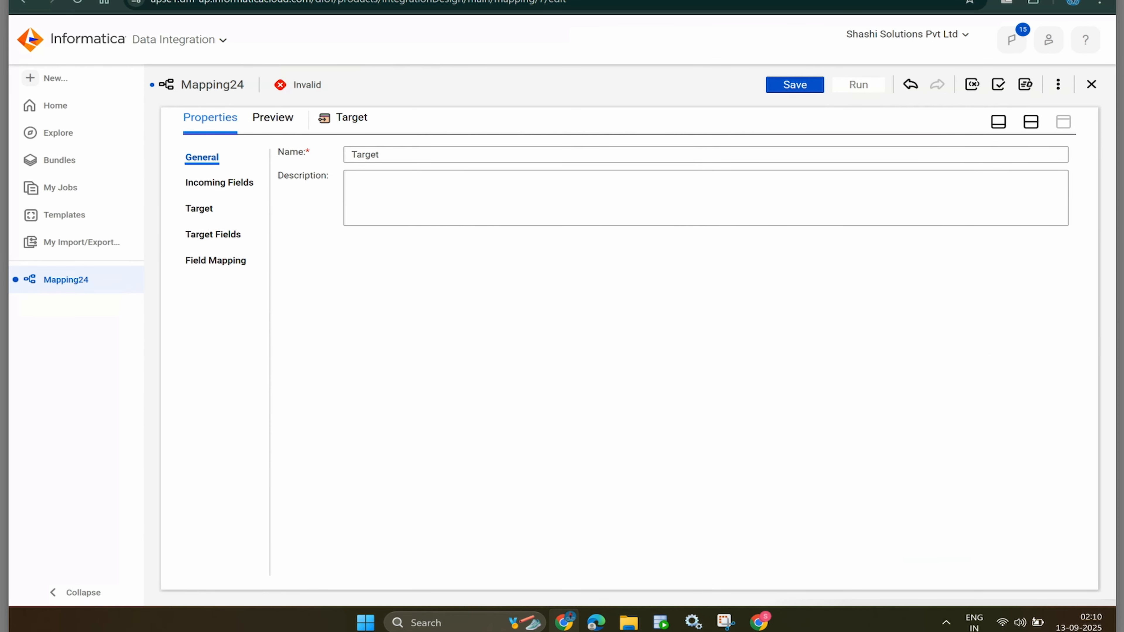
- Set Mapping24's Target connection to Oracle_target (Oracle), with Single Object type and Insert operation
click(219, 182)
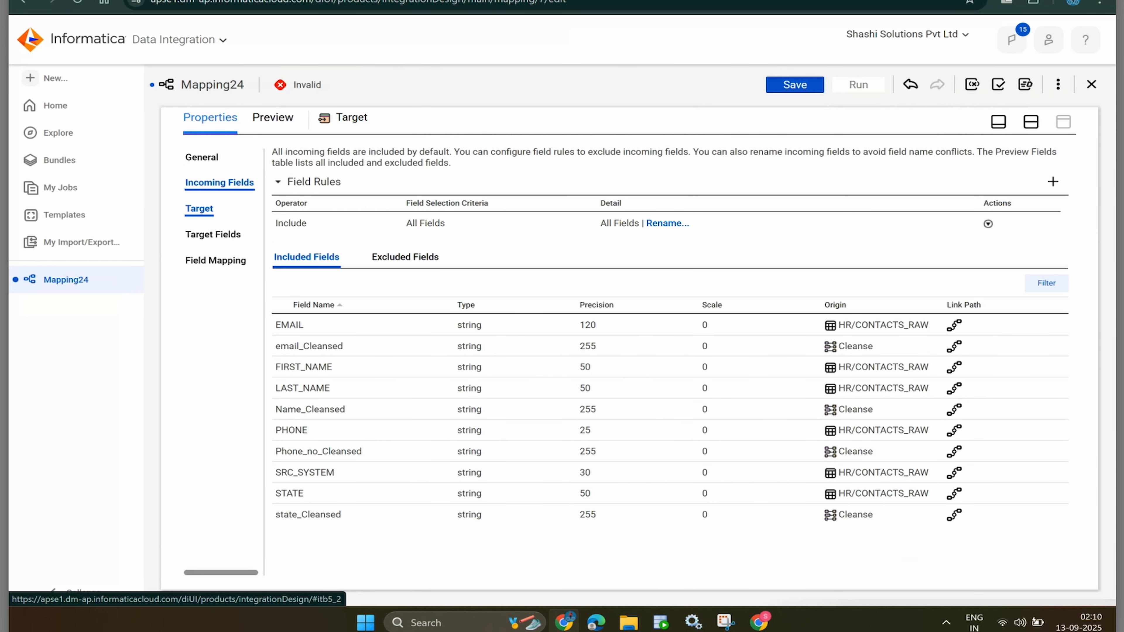
click(199, 208)
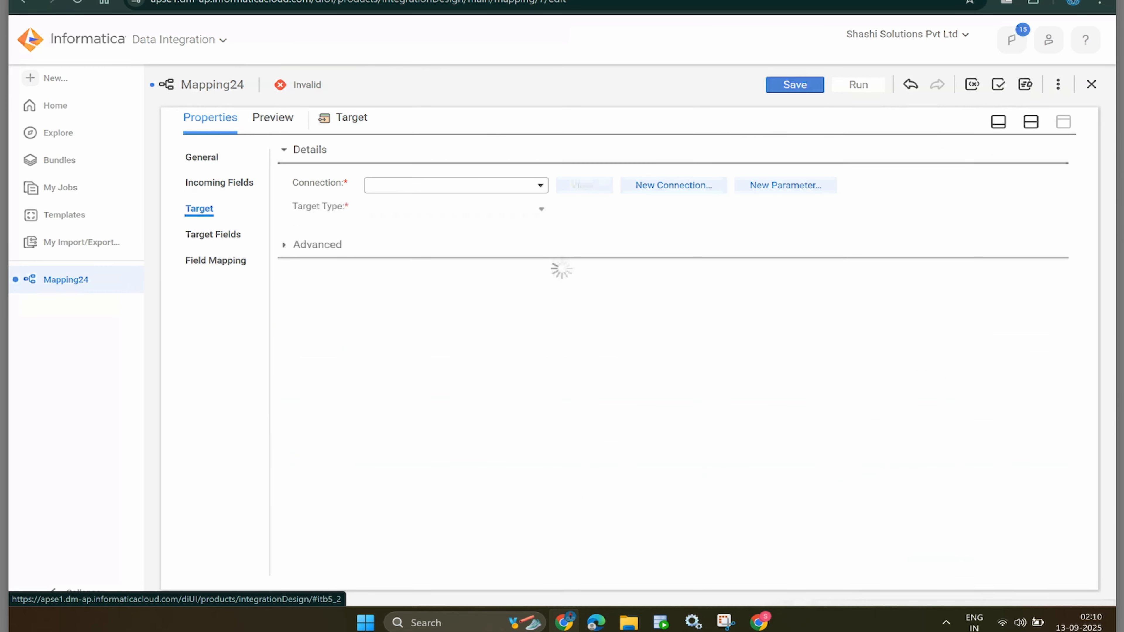
click(456, 185)
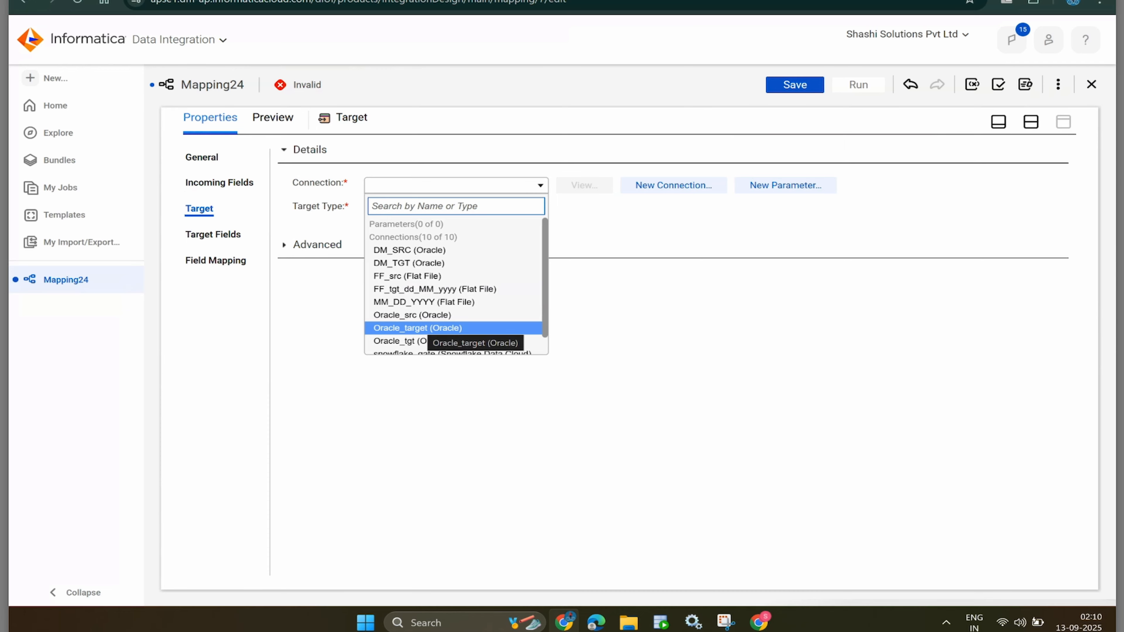
click(418, 328)
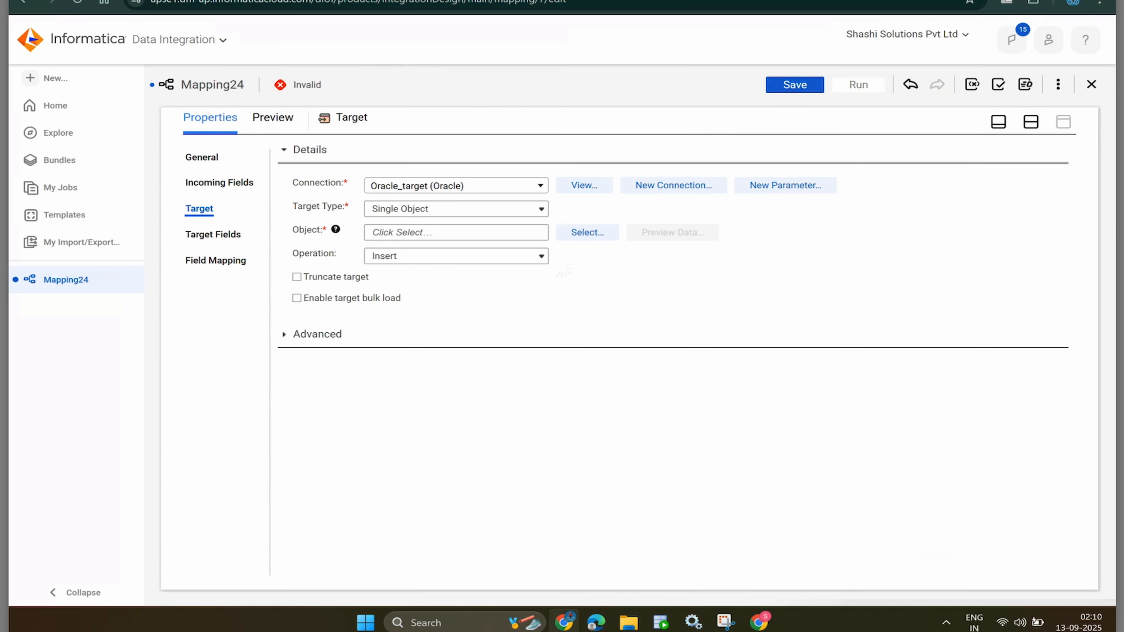
click(587, 232)
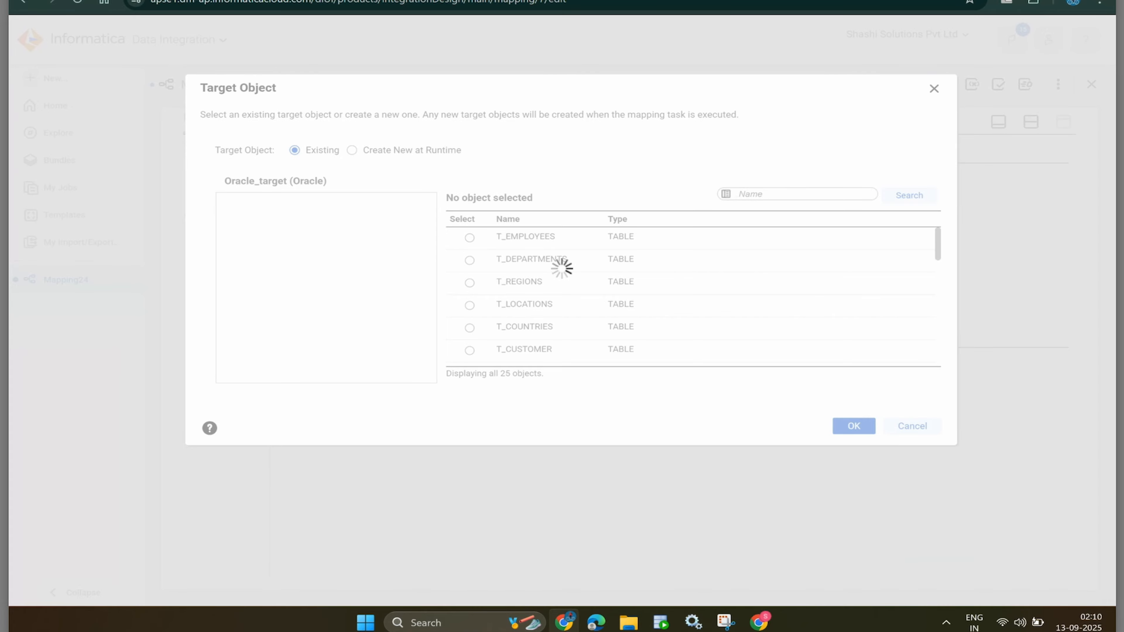
text(tgt)
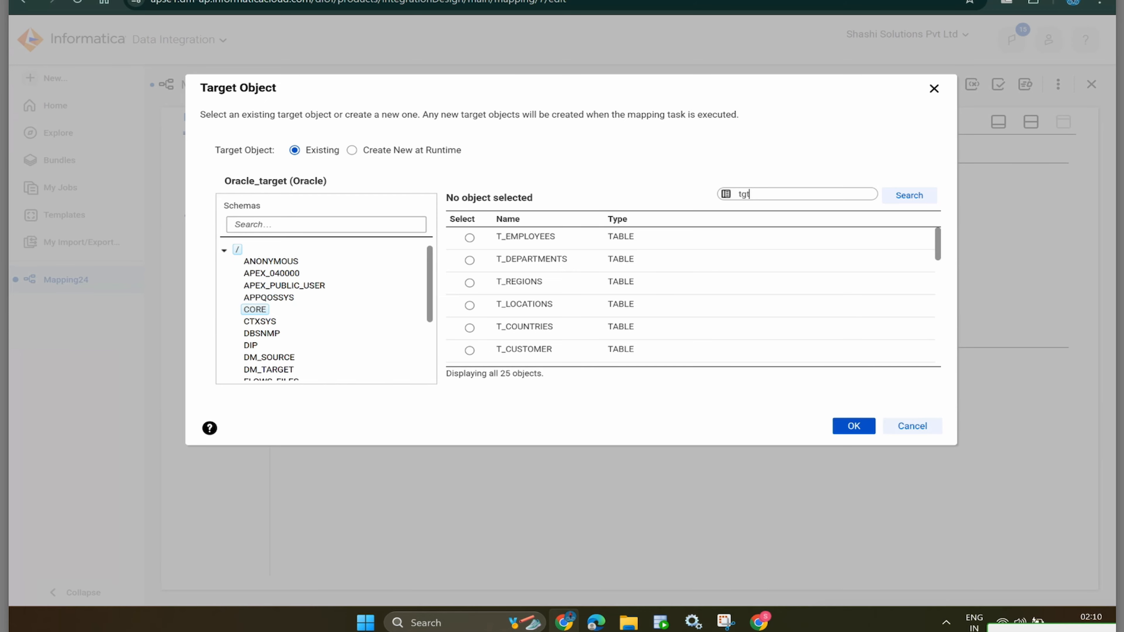
text(_contact)
key(Return)
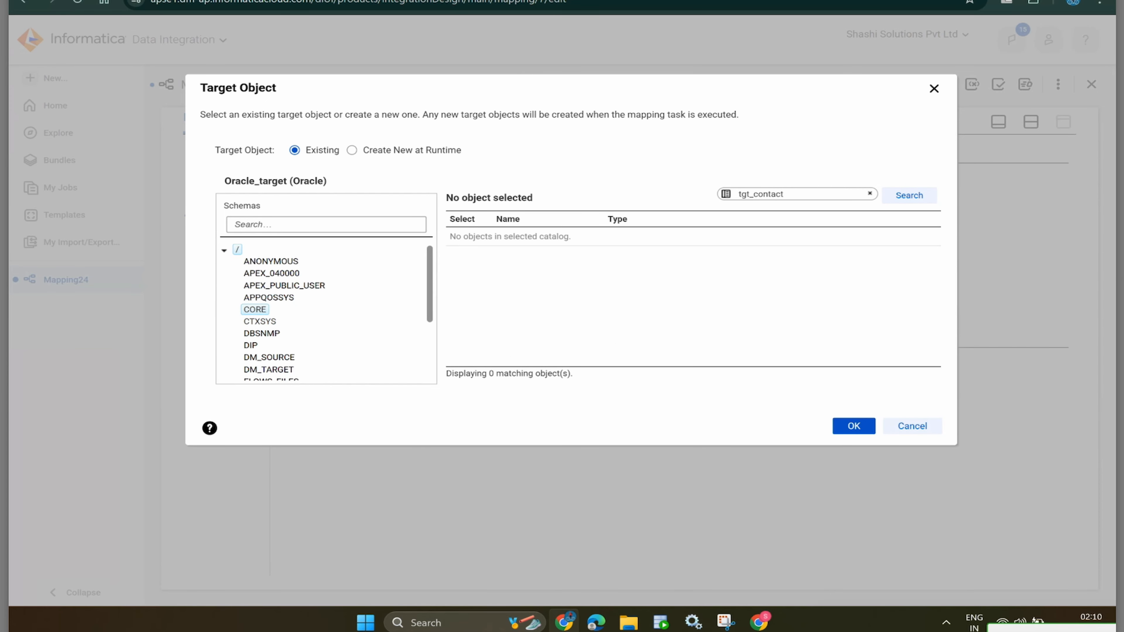
key(BackSpace)
key(BackSpace)
key(BackSpace)
key(BackSpace)
key(BackSpace)
key(BackSpace)
key(BackSpace)
key(Return)
key(Return)
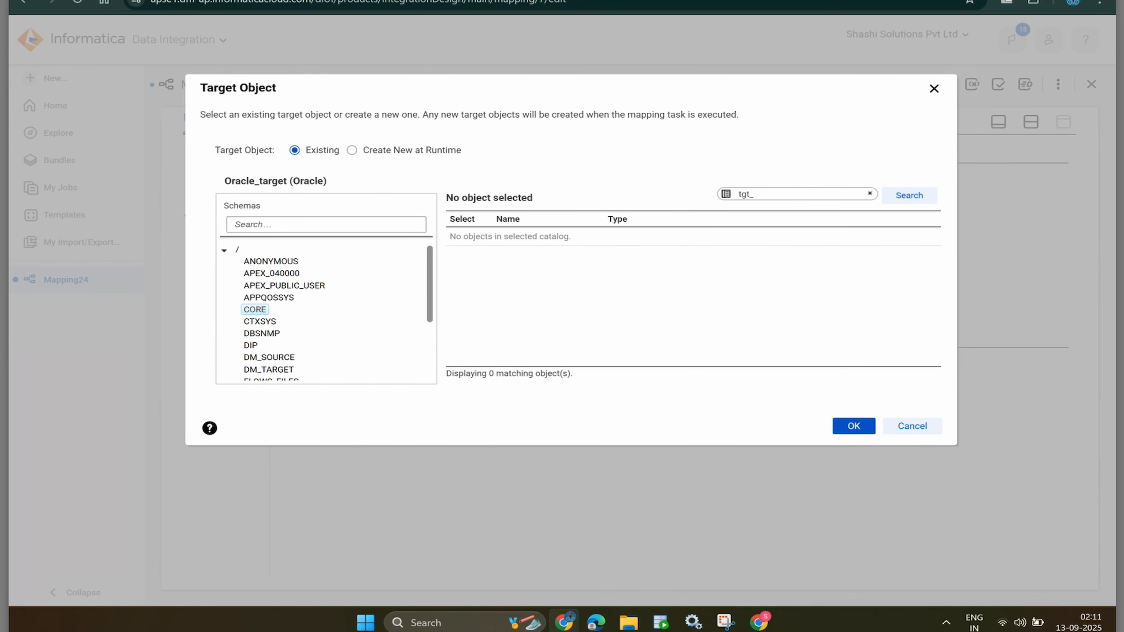
key(alt+Tab)
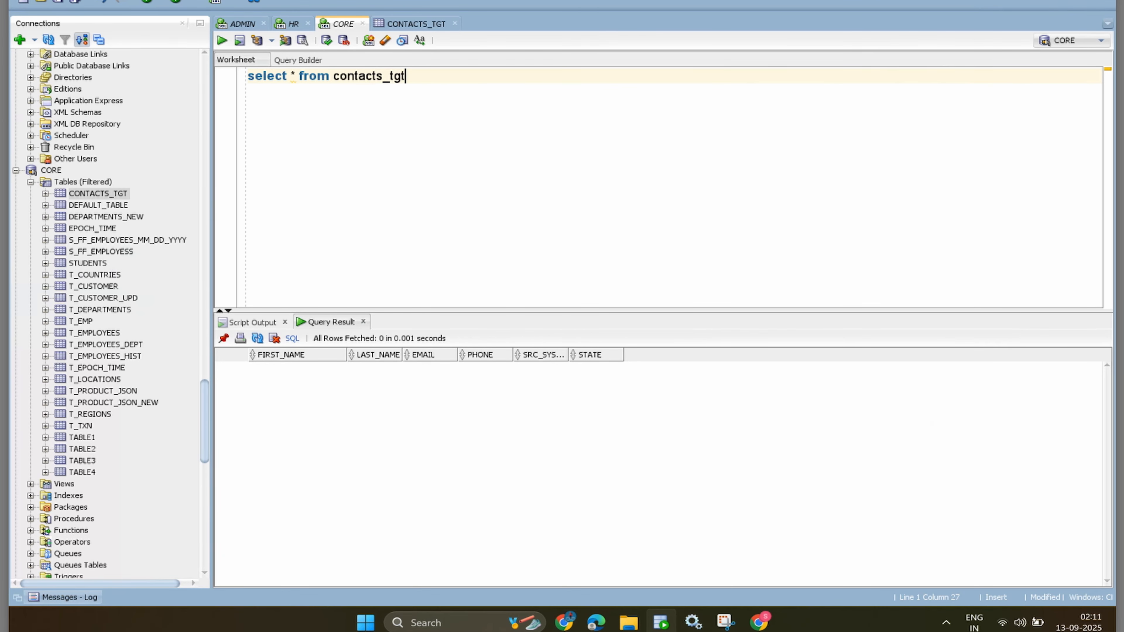
key(alt+Tab)
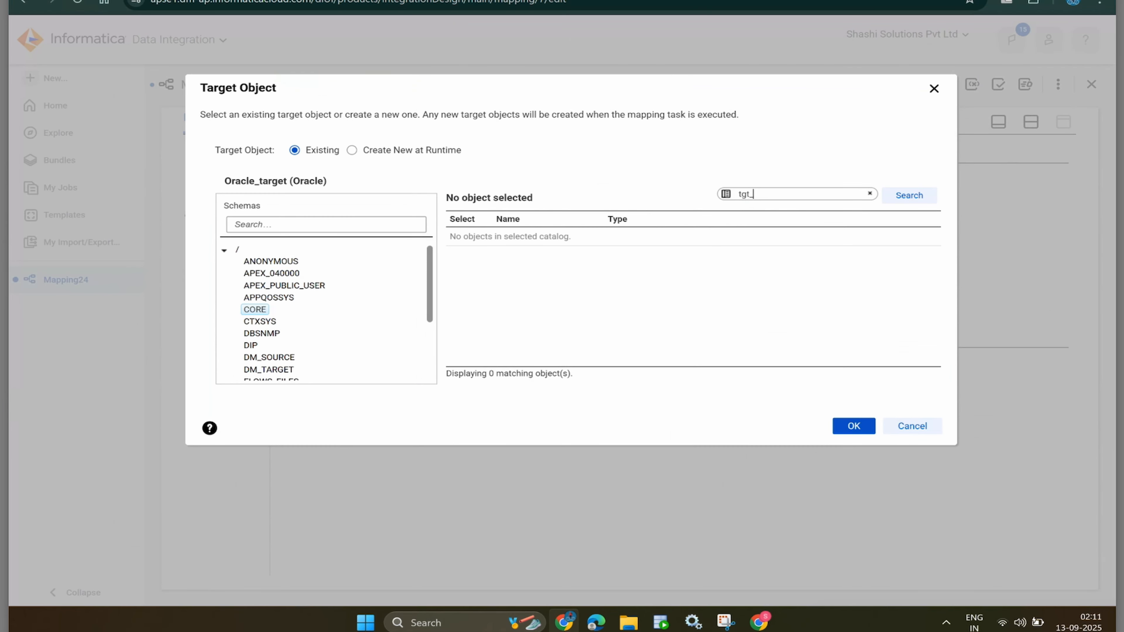
key(BackSpace)
key(BackSpace)
key(BackSpace)
key(BackSpace)
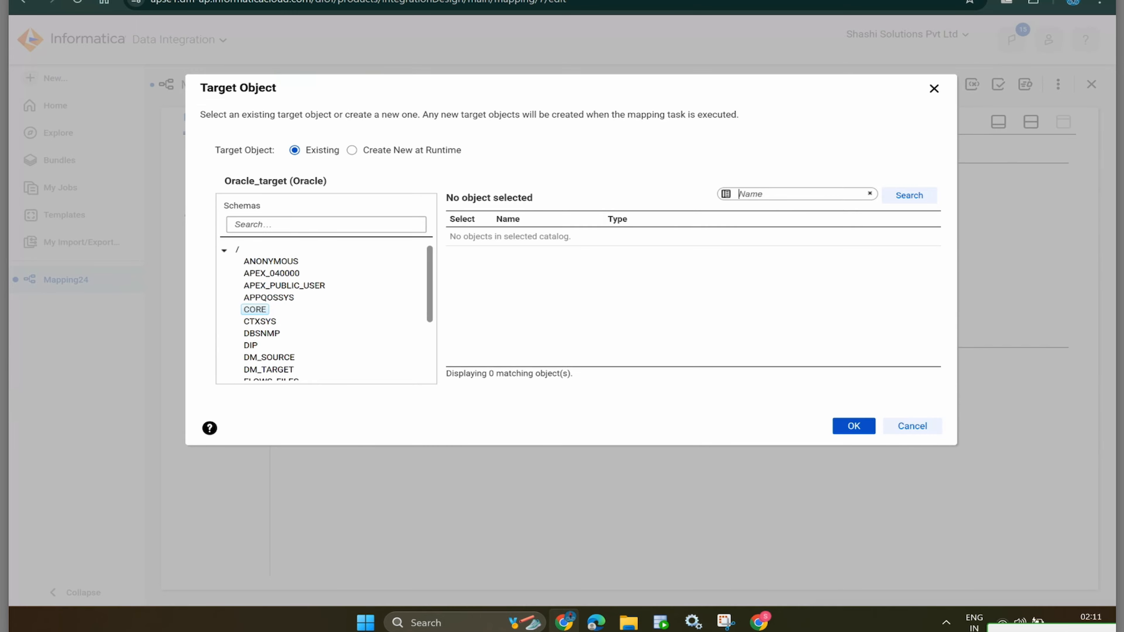
text(contacts)
key(Tab)
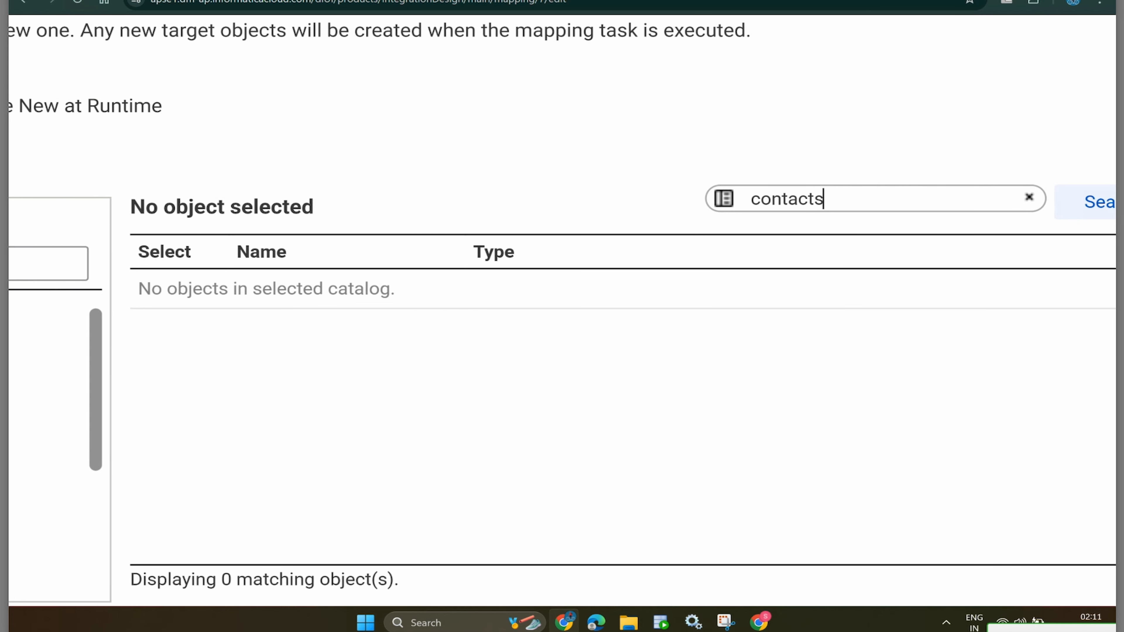
key(alt+Tab)
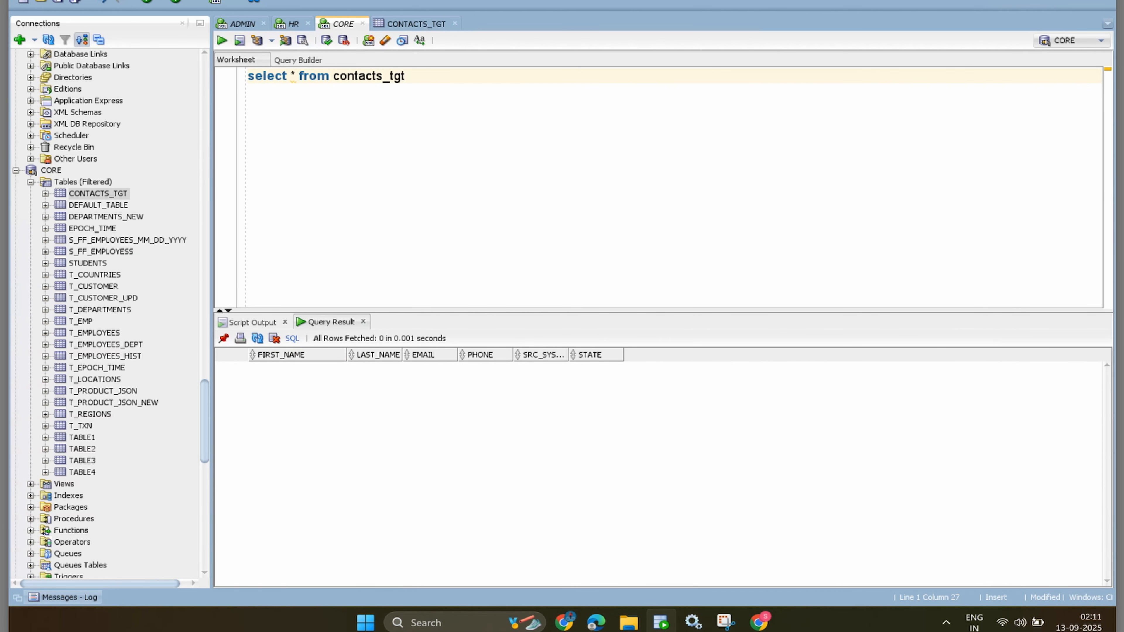
key(shift+Left)
key(shift+Left)
key(shift+Left)
key(shift+Left)
key(shift+Left)
key(shift+Left)
key(shift+Left)
key(shift+Left)
key(shift+Left)
key(shift+Left)
key(shift+Left)
key(shift+Left)
key(ctrl+c)
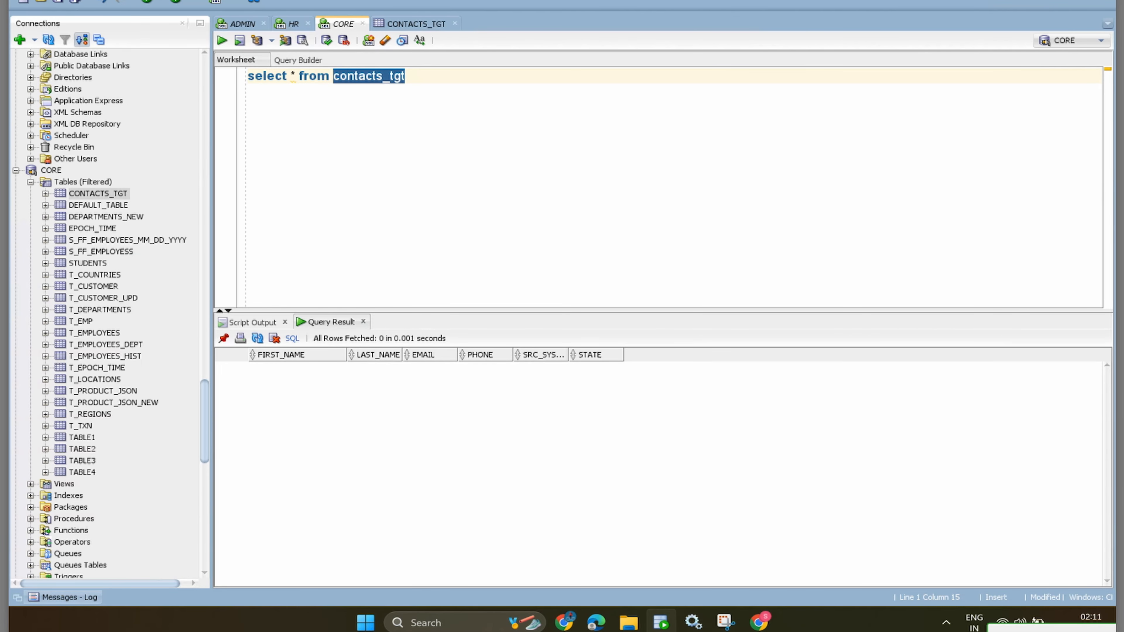
key(alt+Tab)
key(ctrl+0)
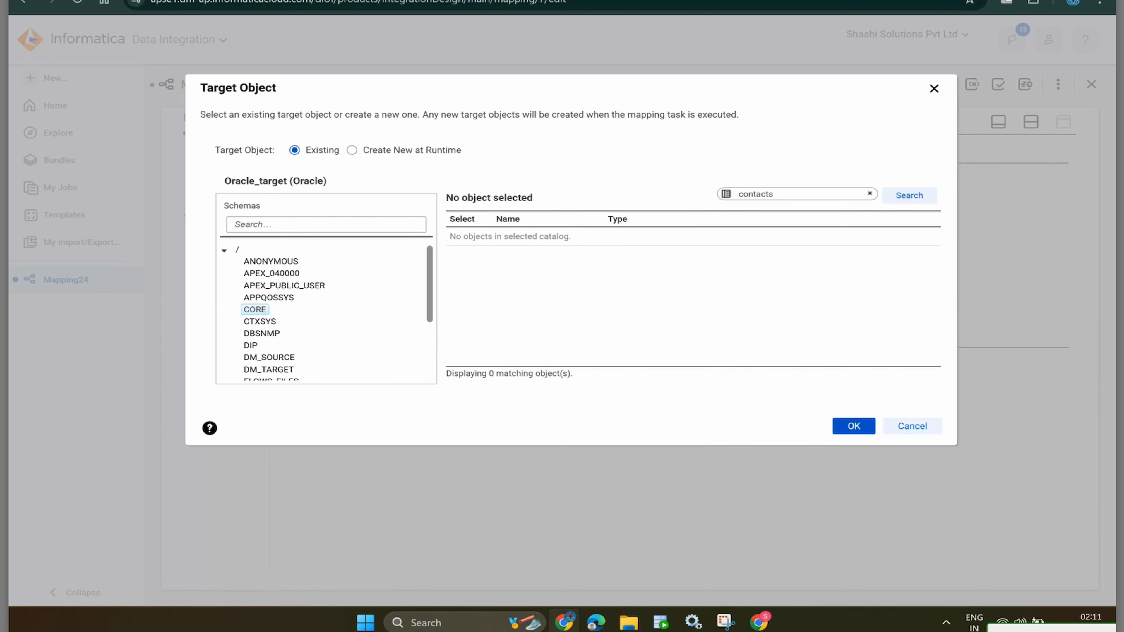
key(ctrl+a)
key(ctrl+v)
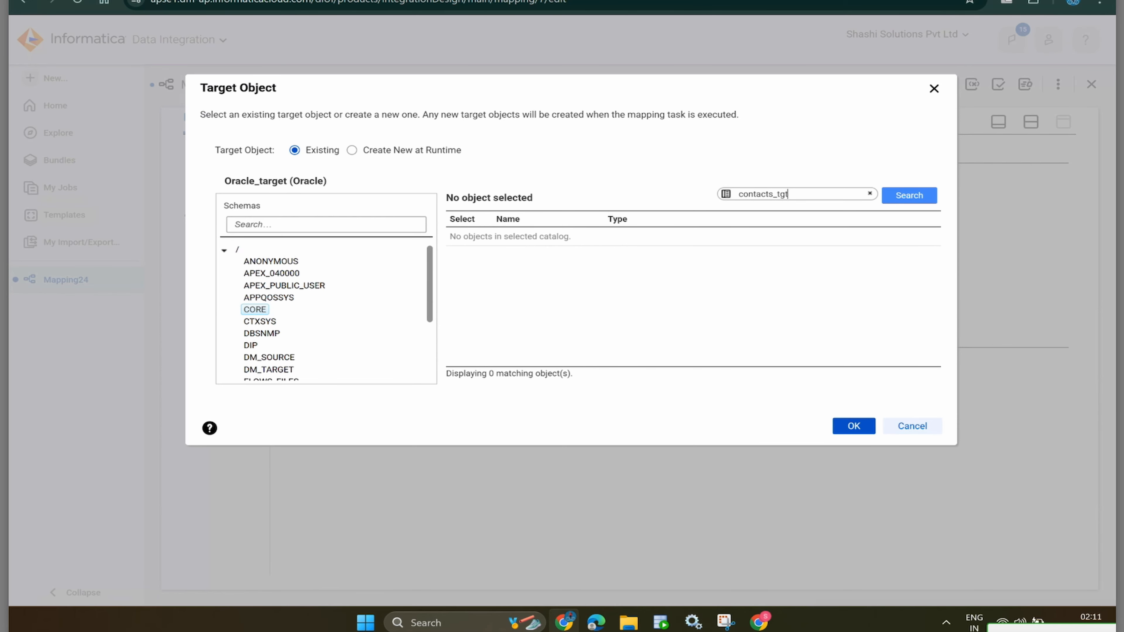
click(912, 426)
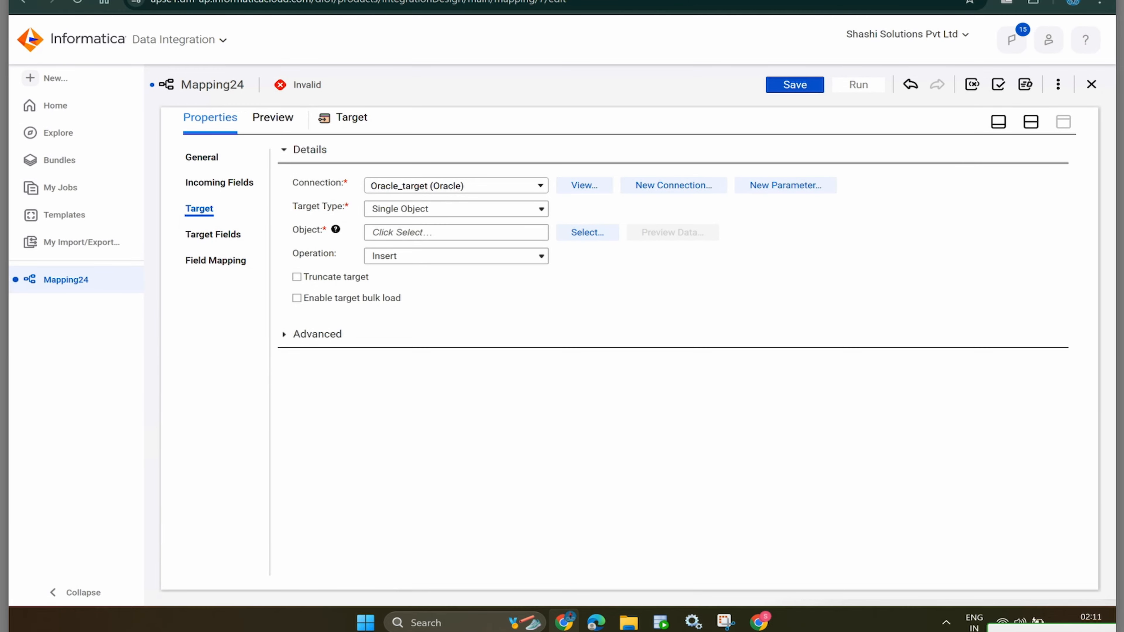
- Switch the Target to the Oracle_tgt connection and choose CORE/CONTACTS_TGT as its object
click(455, 185)
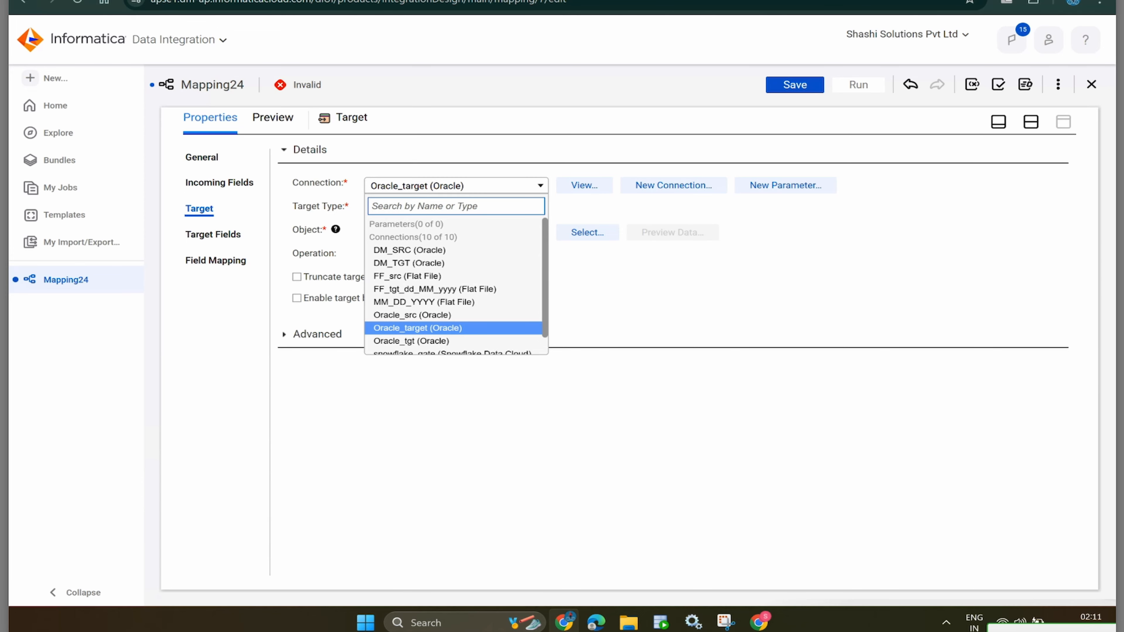
scroll(455, 286, down, 1)
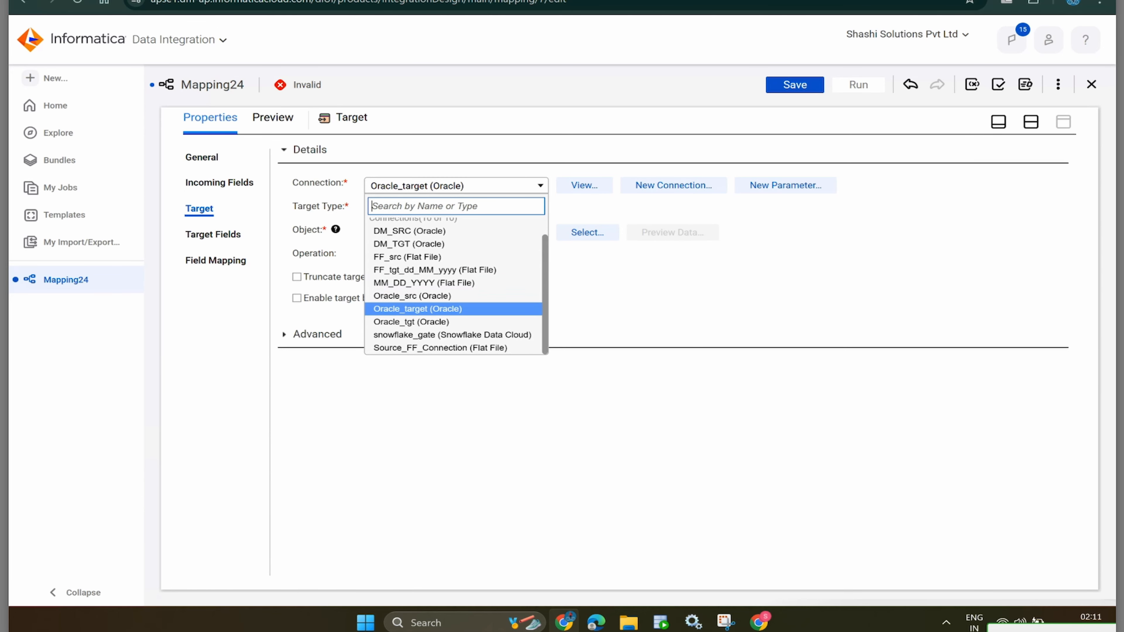
click(411, 321)
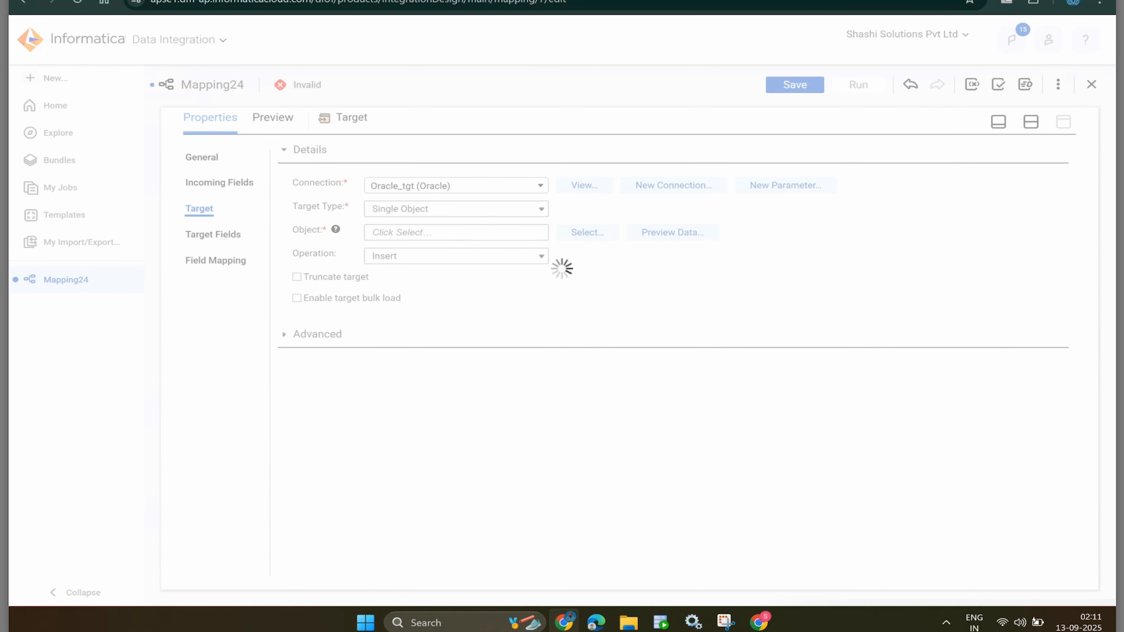
click(587, 233)
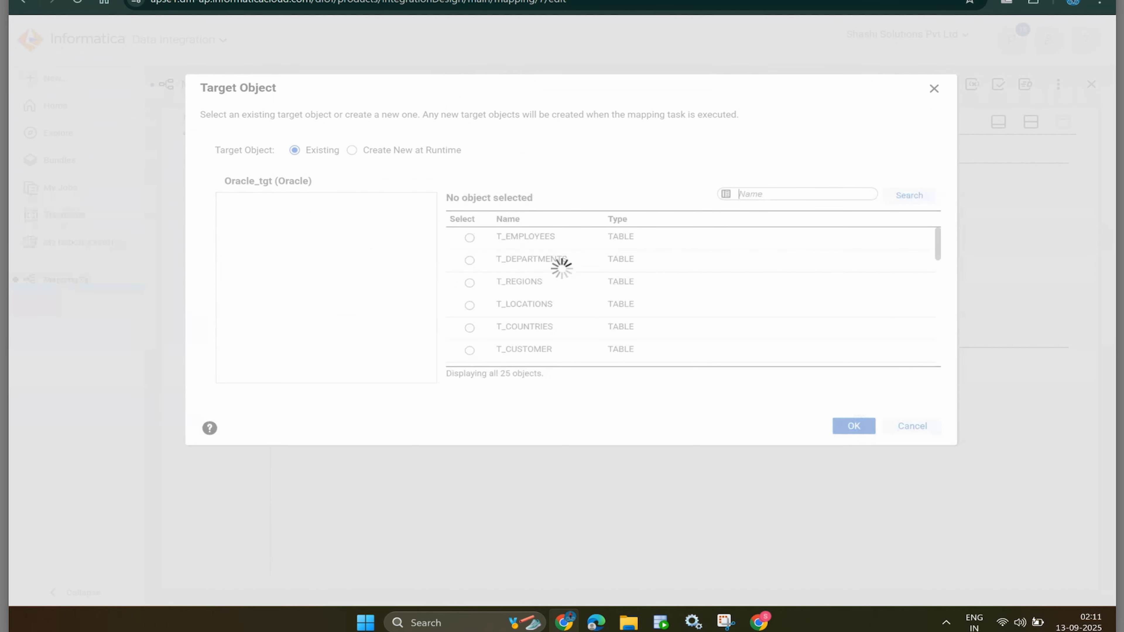
text(contacts_tgt)
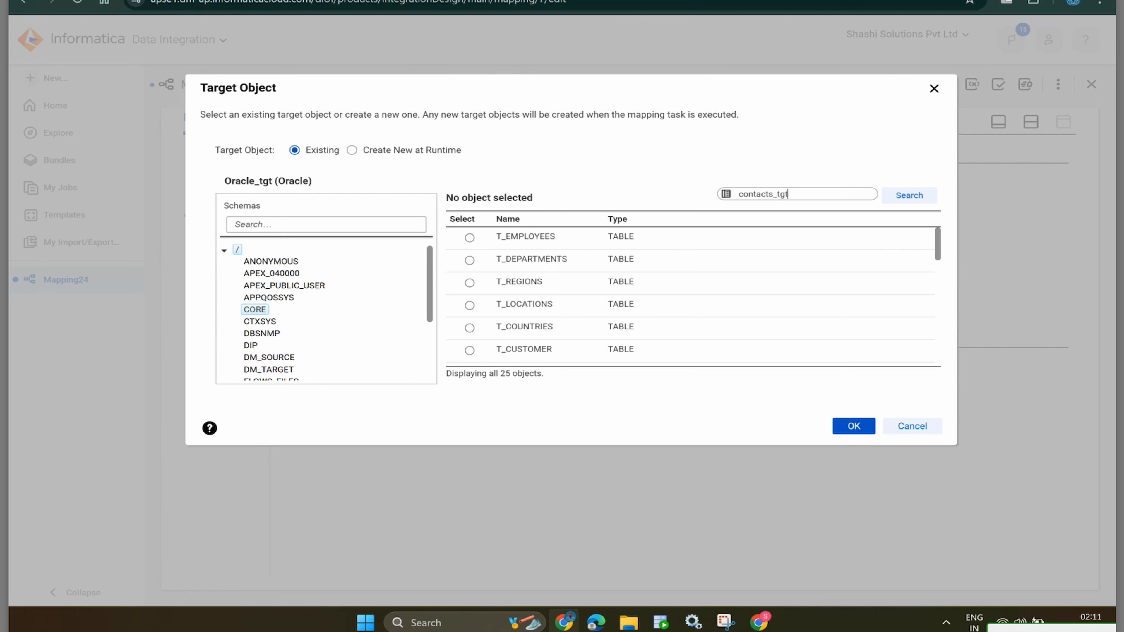
key(Return)
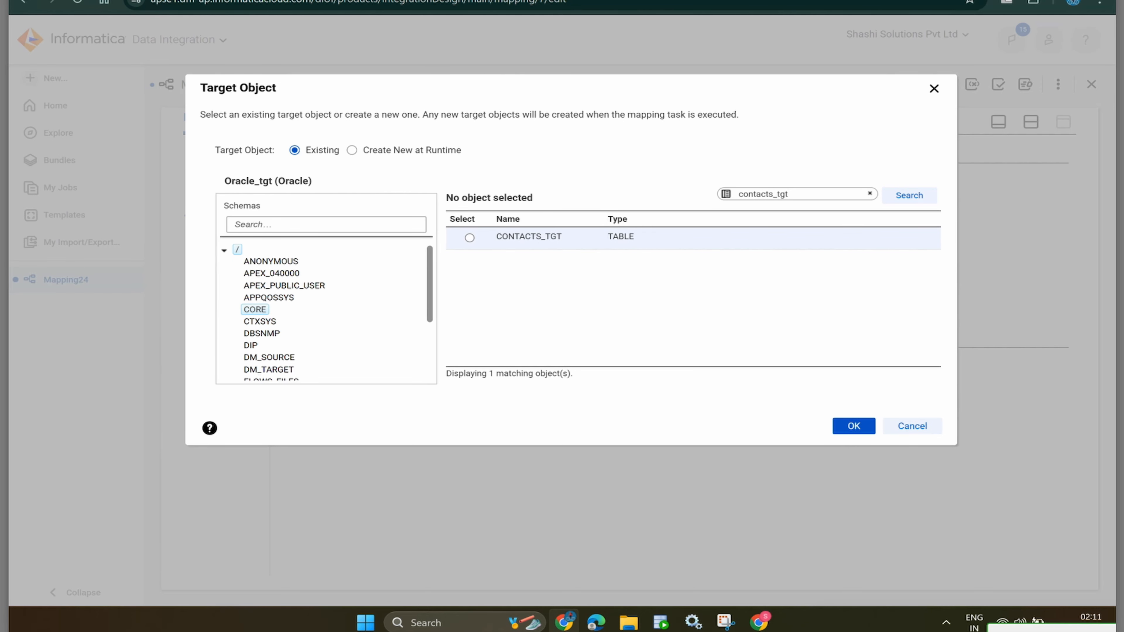
click(469, 238)
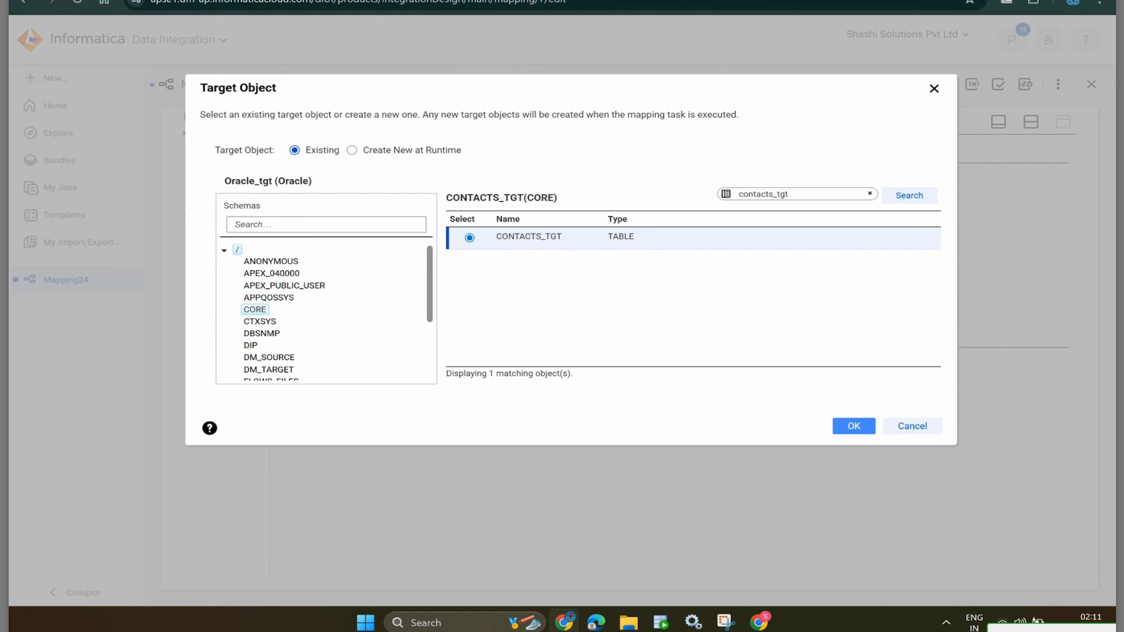
click(853, 426)
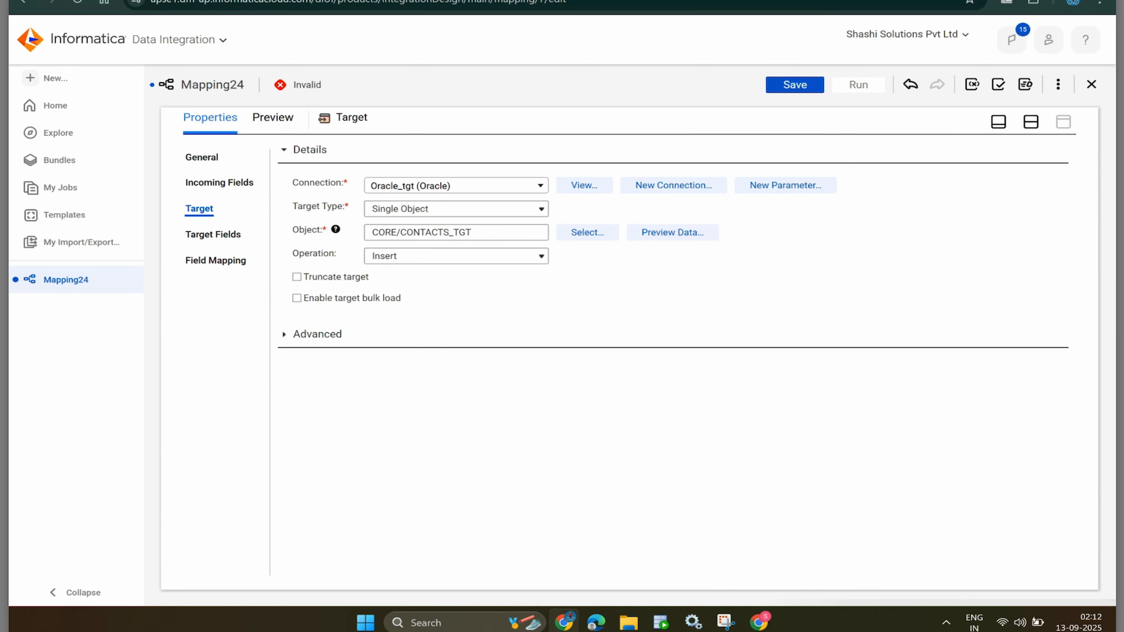
- Map Name, email, state and Phone_no _Cleansed fields plus SRC_SYSTEM onto their target columns
click(296, 276)
click(213, 234)
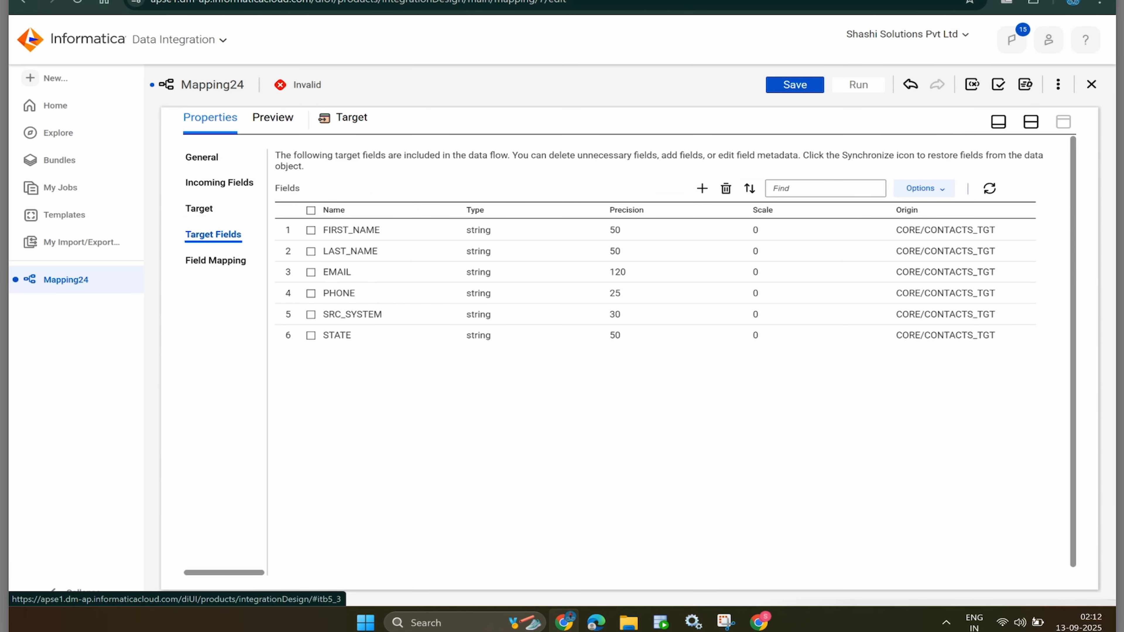
click(215, 260)
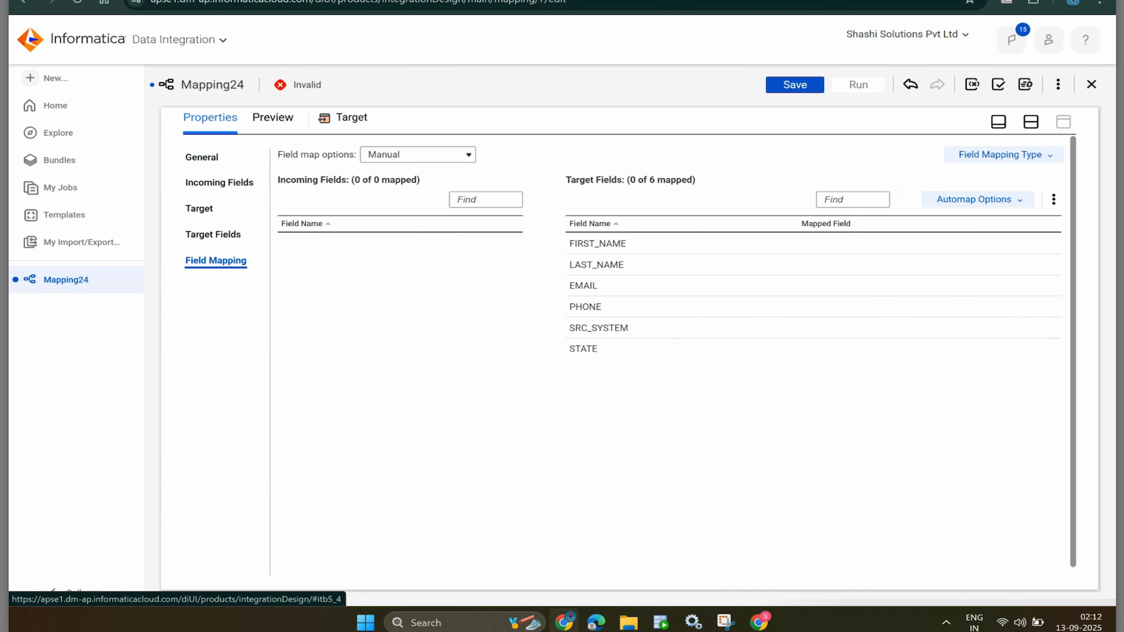
drag(315, 244, 742, 245)
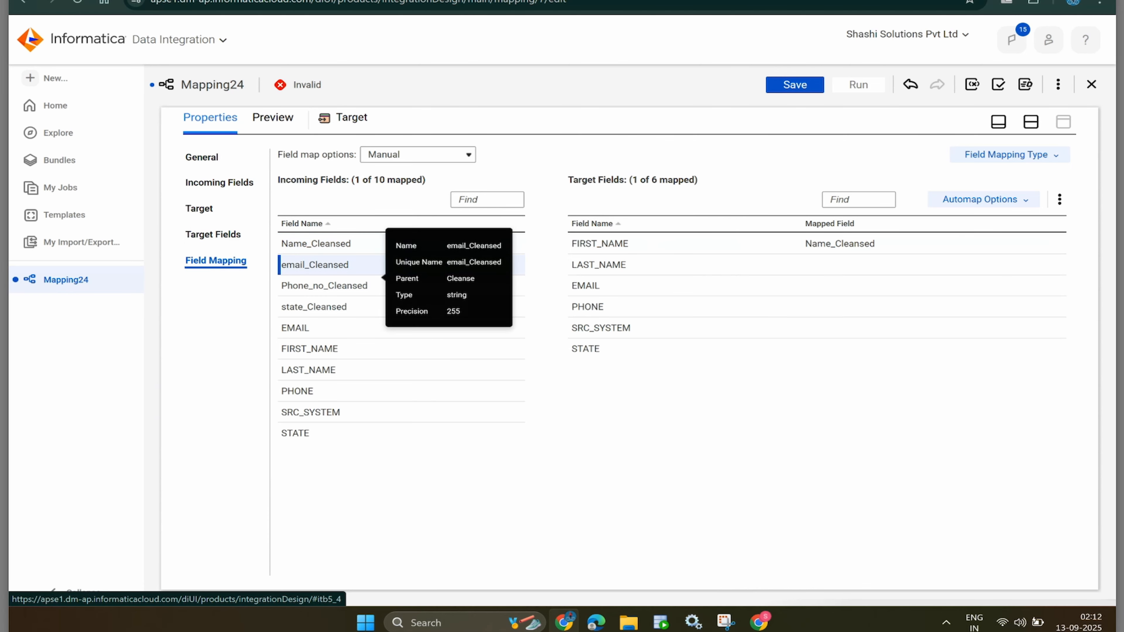
drag(314, 265, 771, 287)
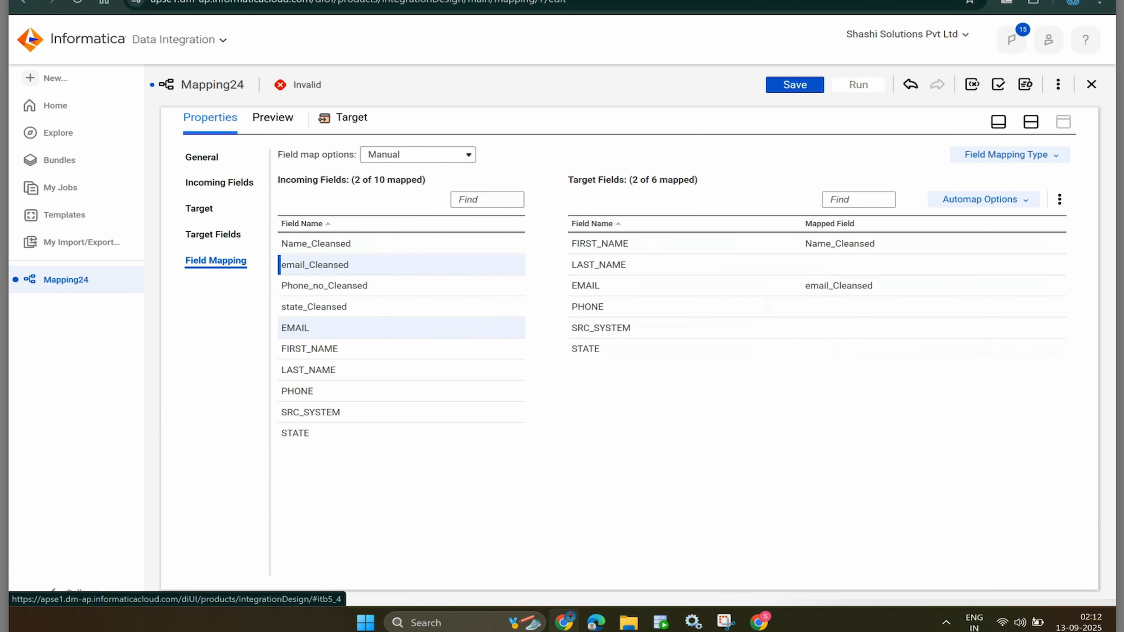
drag(314, 306, 779, 354)
click(311, 412)
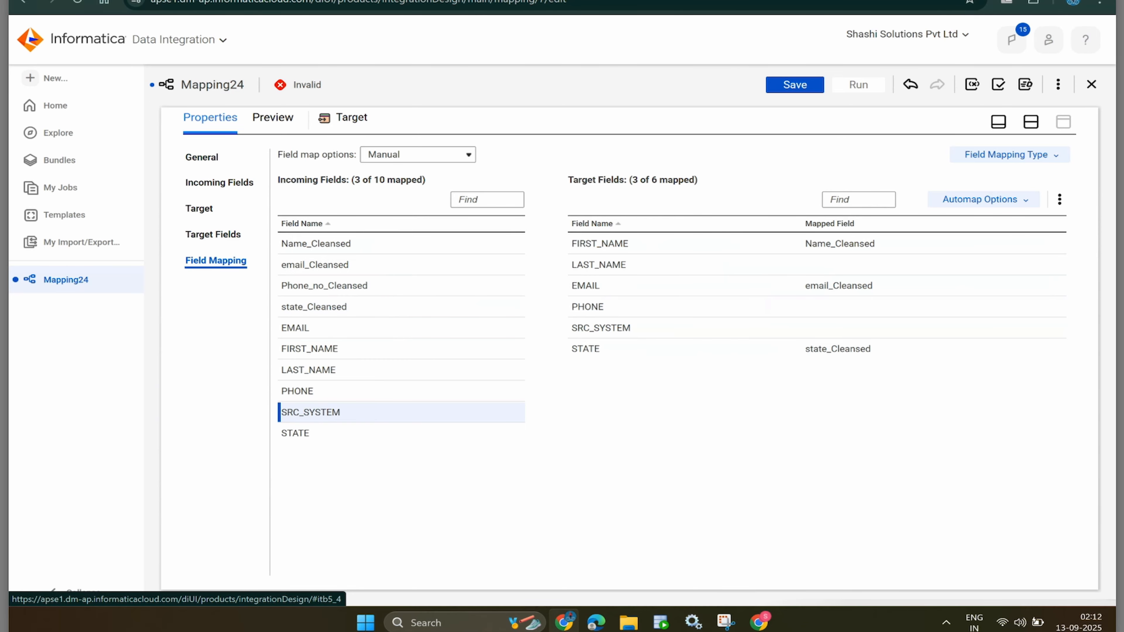
drag(311, 412, 832, 326)
drag(398, 286, 782, 306)
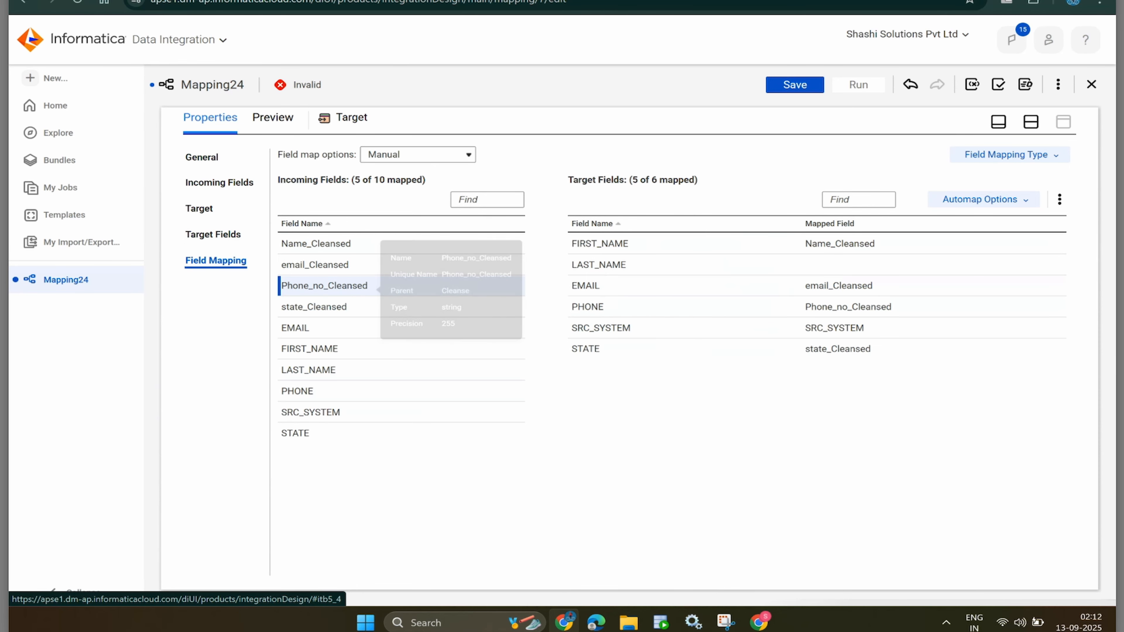
- Remap LAST_NAME to take FIRST_NAME instead of Name_Cleansed and save the now-valid Mapping24
drag(315, 244, 814, 266)
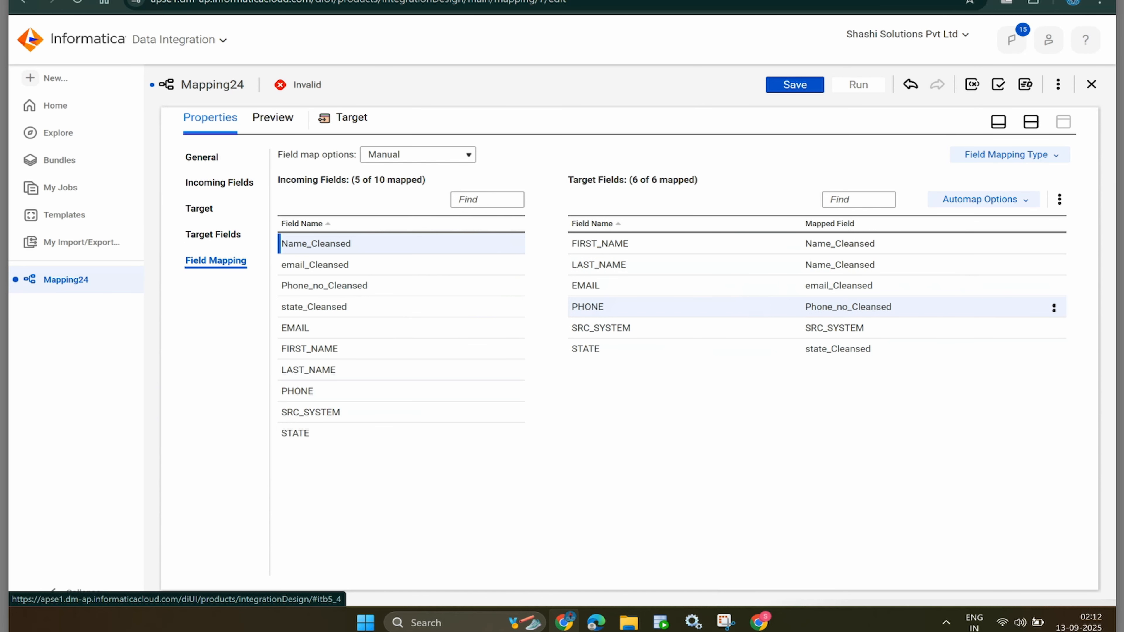
click(830, 265)
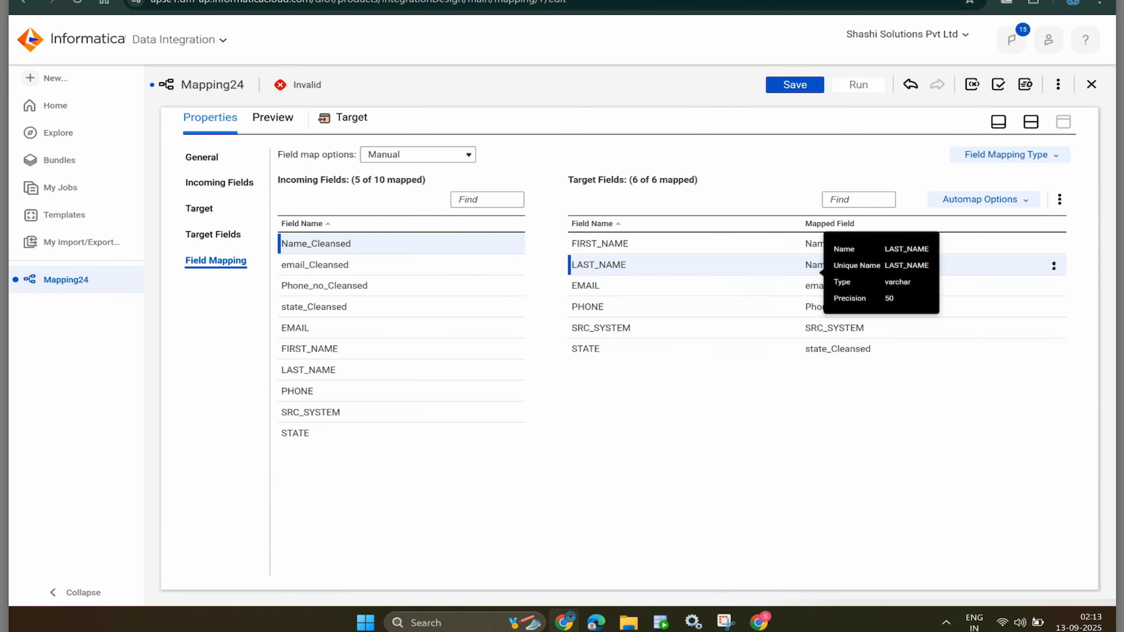
right_click(822, 268)
click(740, 290)
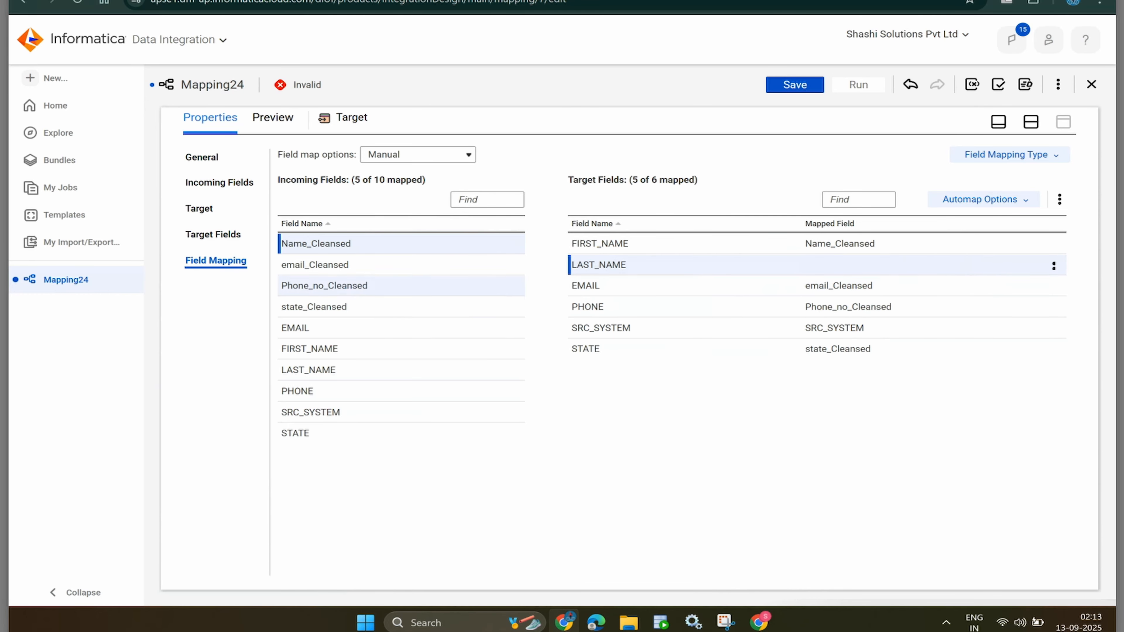
mouse_move(337, 349)
mouse_down()
mouse_move(714, 300)
mouse_move(799, 264)
mouse_up()
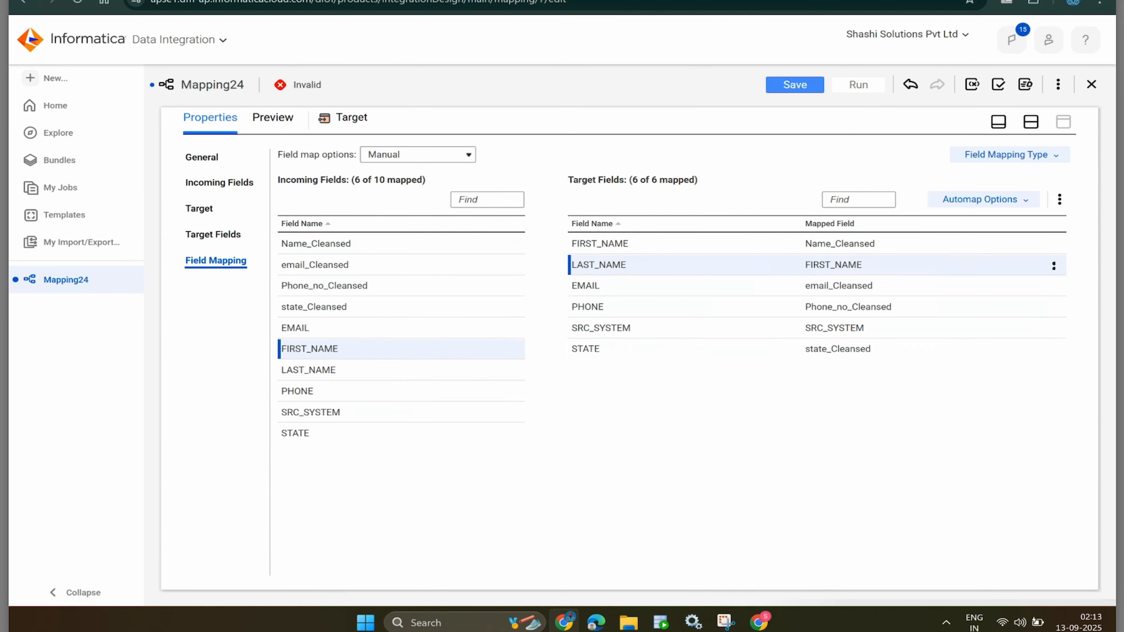
click(796, 84)
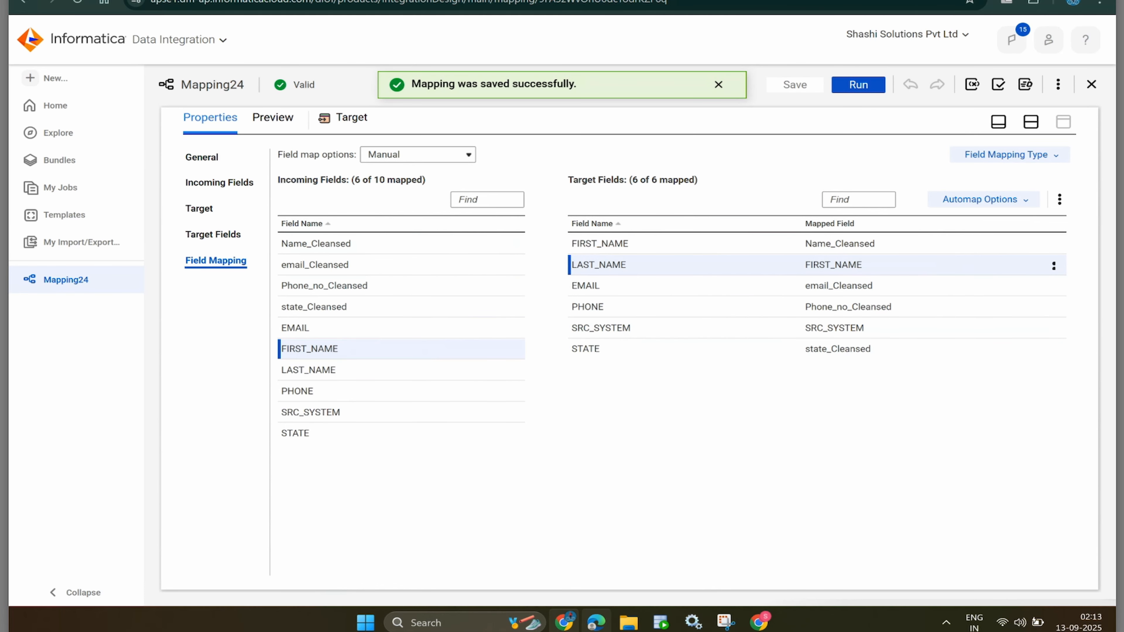
- Rerun select * from contacts_tgt in SQL Developer, confirming the table still has zero rows
click(661, 622)
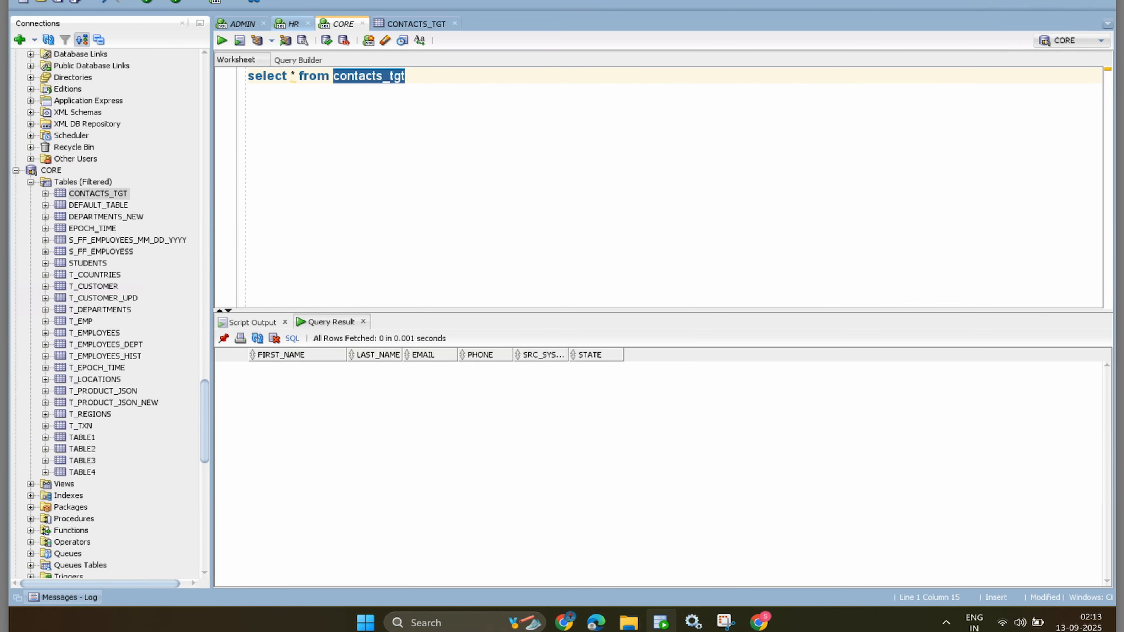
key(F5)
key(ctrl+a)
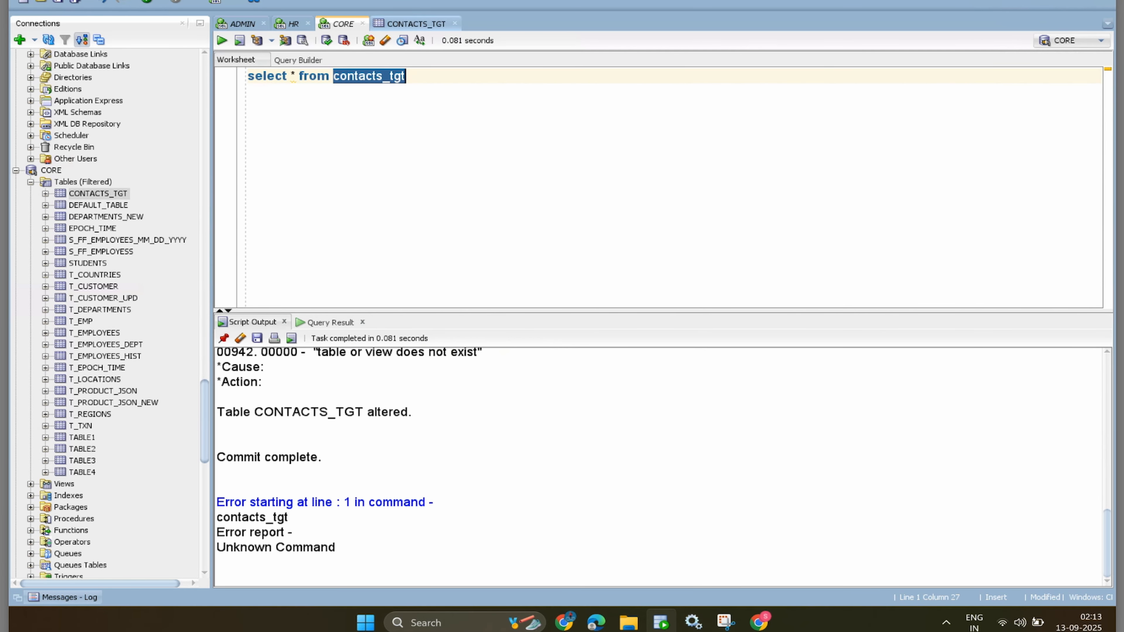
click(408, 76)
click(222, 40)
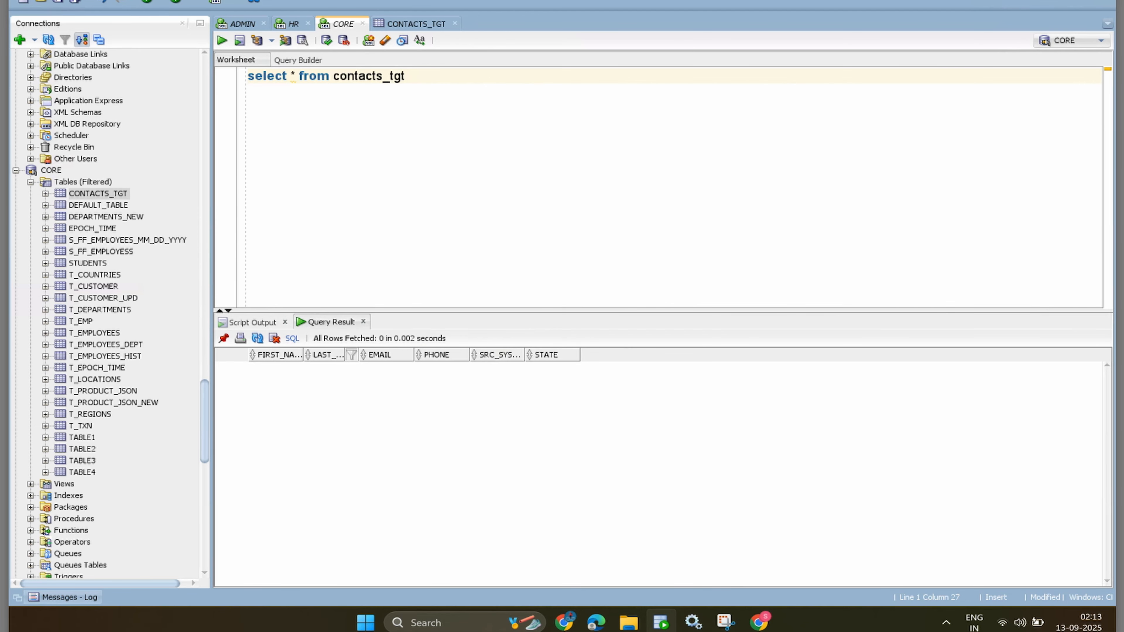
key(alt+Tab)
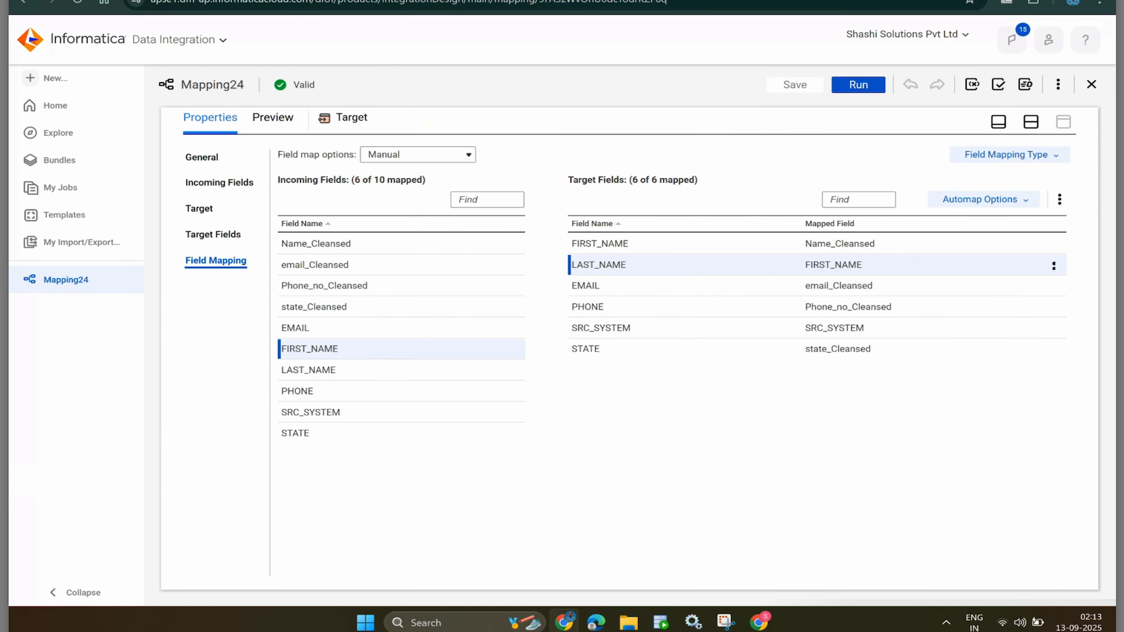
- Run Mapping24 on the Informatica Cloud Hosted Agent and view its Mapping24-1 job in My Jobs
click(858, 84)
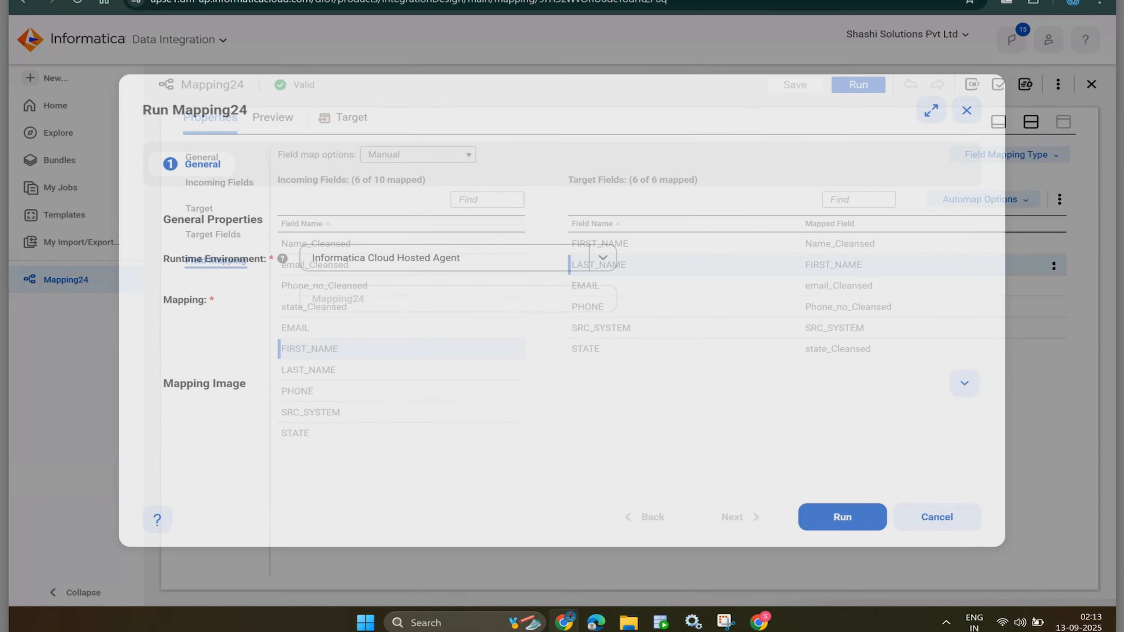
click(561, 257)
click(562, 258)
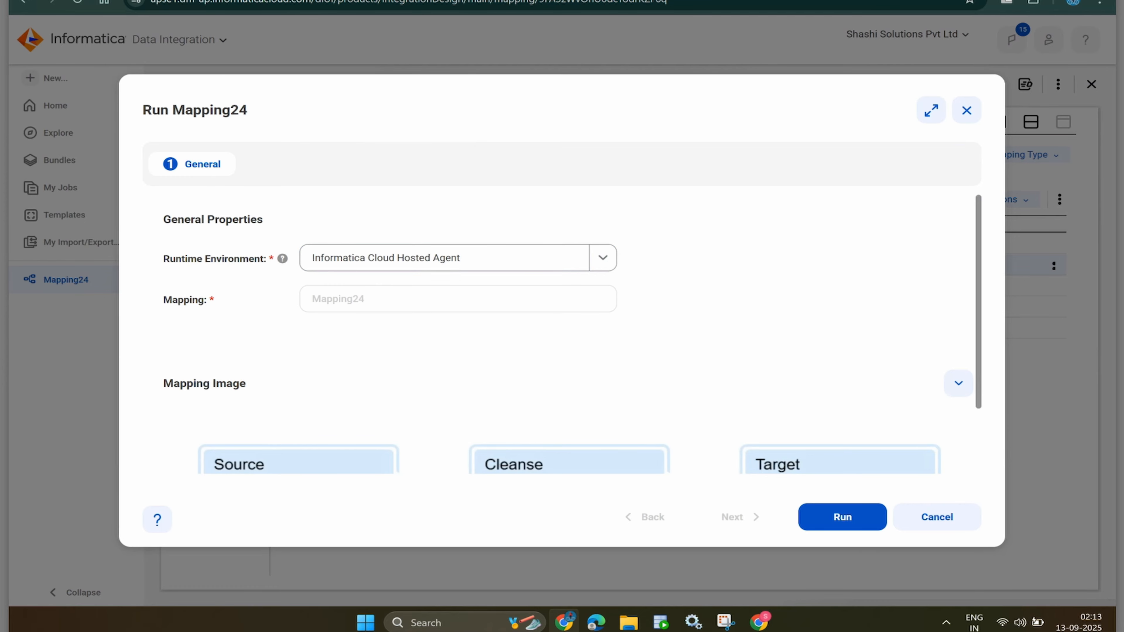
click(842, 517)
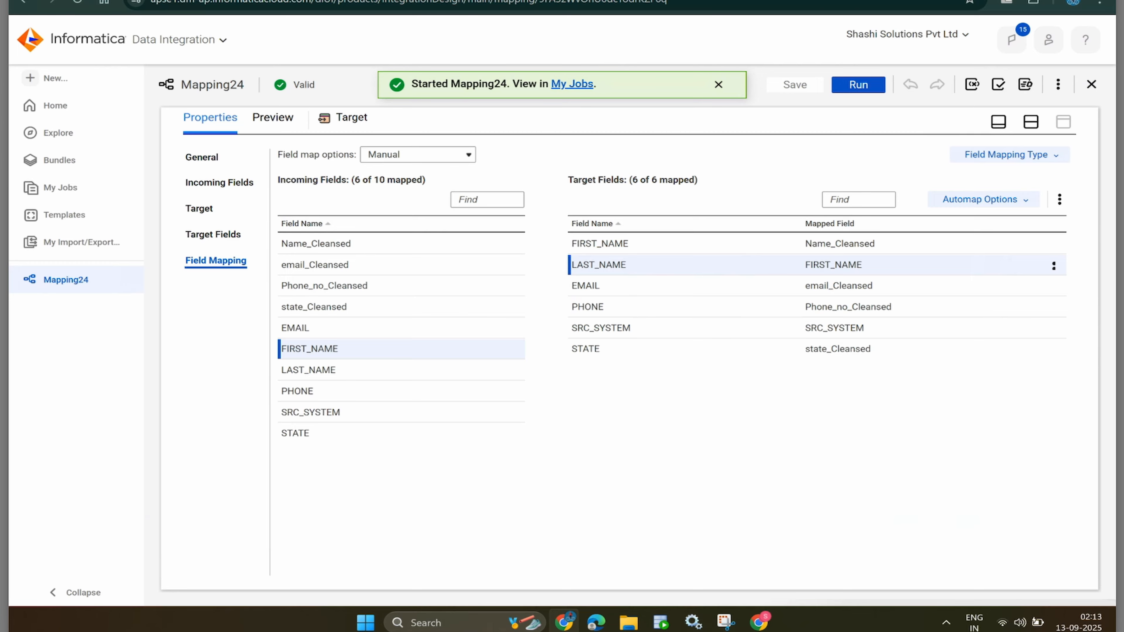
click(572, 84)
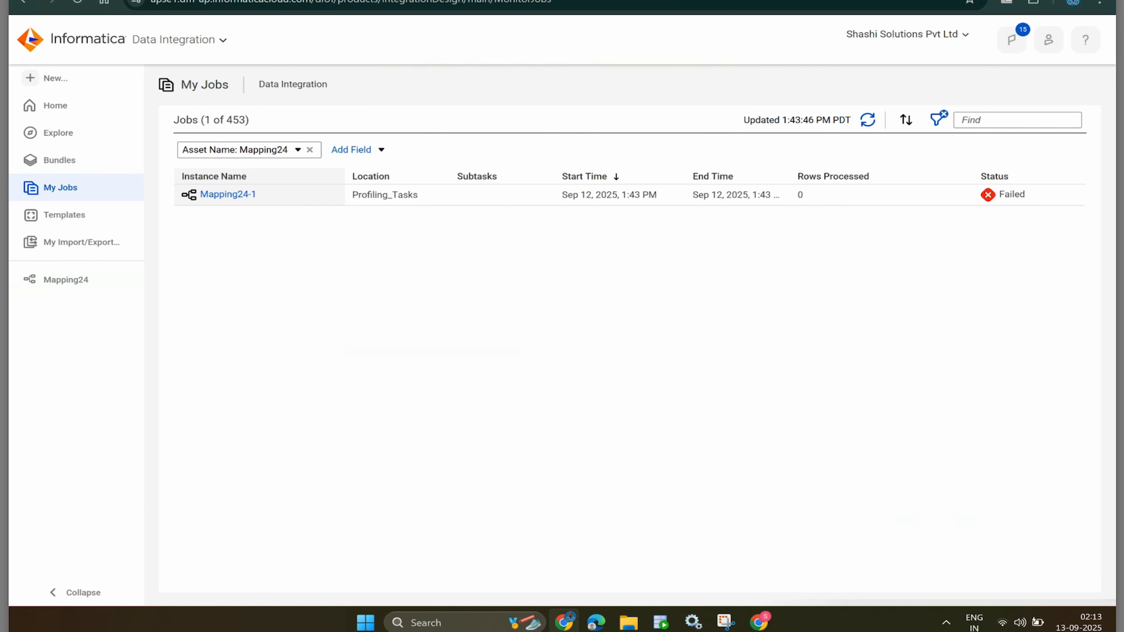
- Read Mapping24-1's error EP_13236 about missing libIDQTokenStandardiserZTransform.so, then return to the Mapping24 editor
click(221, 195)
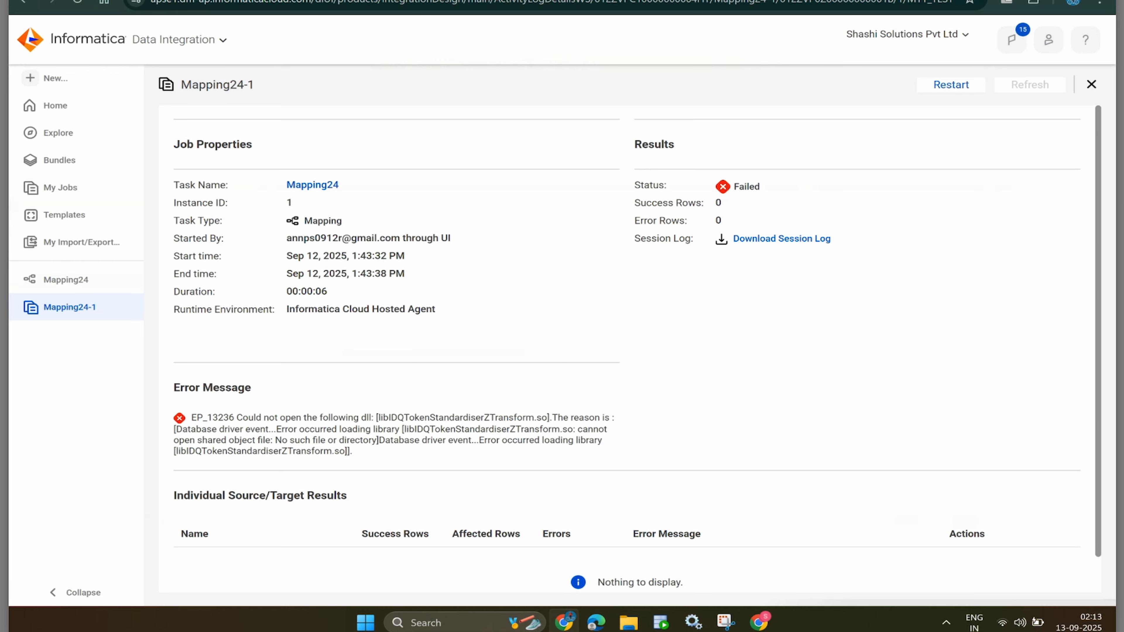
scroll(562, 310, down, 2)
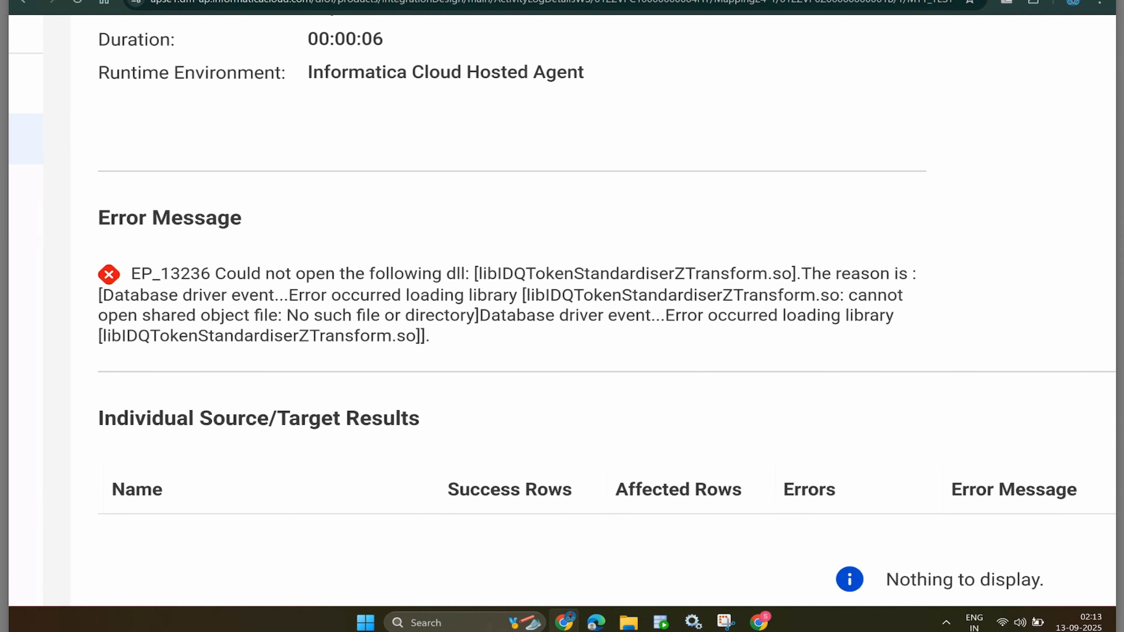
scroll(562, 310, left, 2)
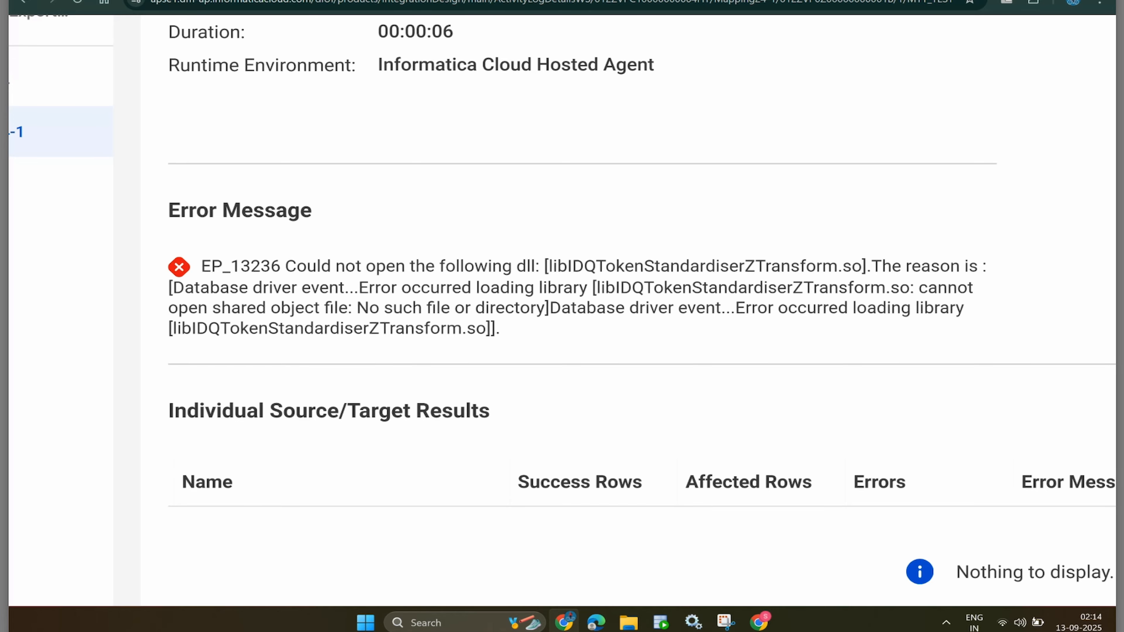
key(ctrl+0)
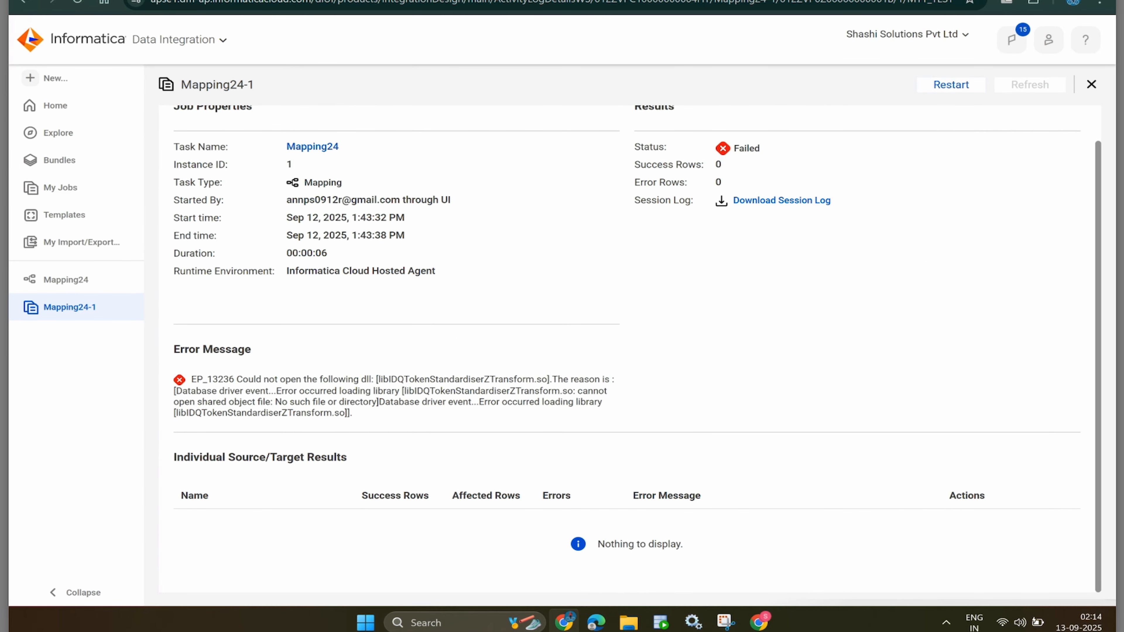
scroll(637, 350, up, 1)
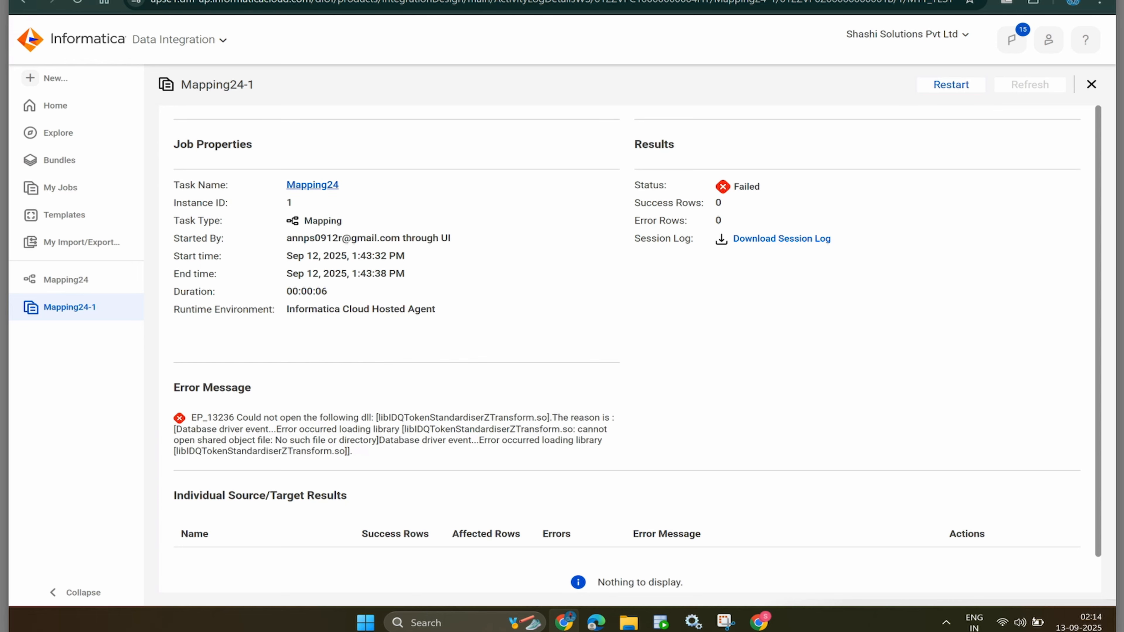
click(66, 280)
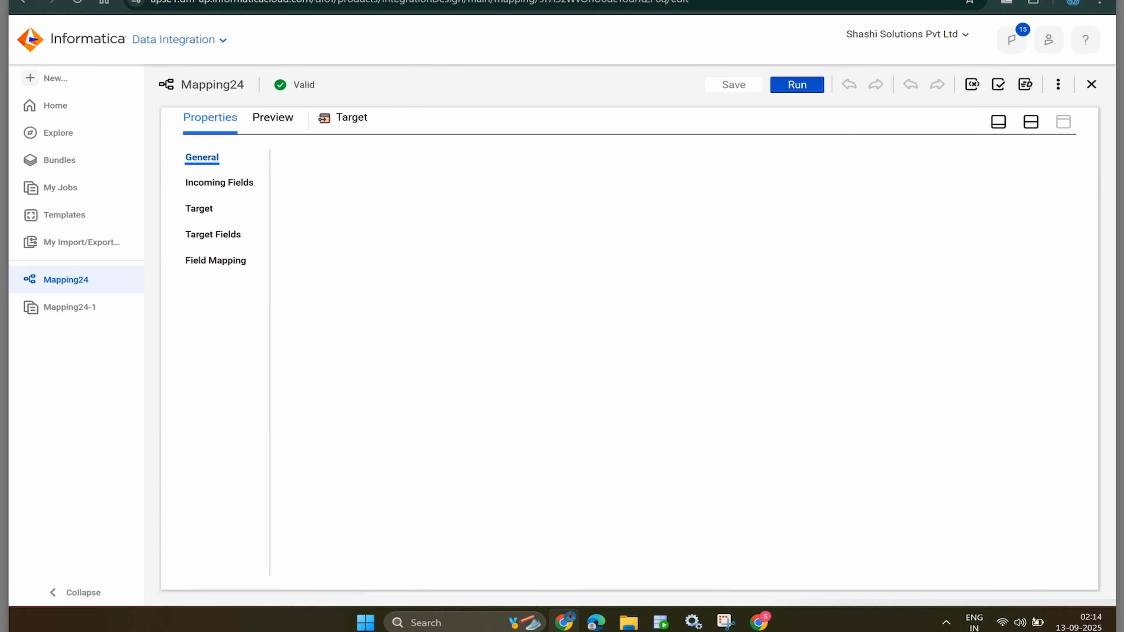
- Switch from Data Integration to the Informatica Administrator service
click(179, 39)
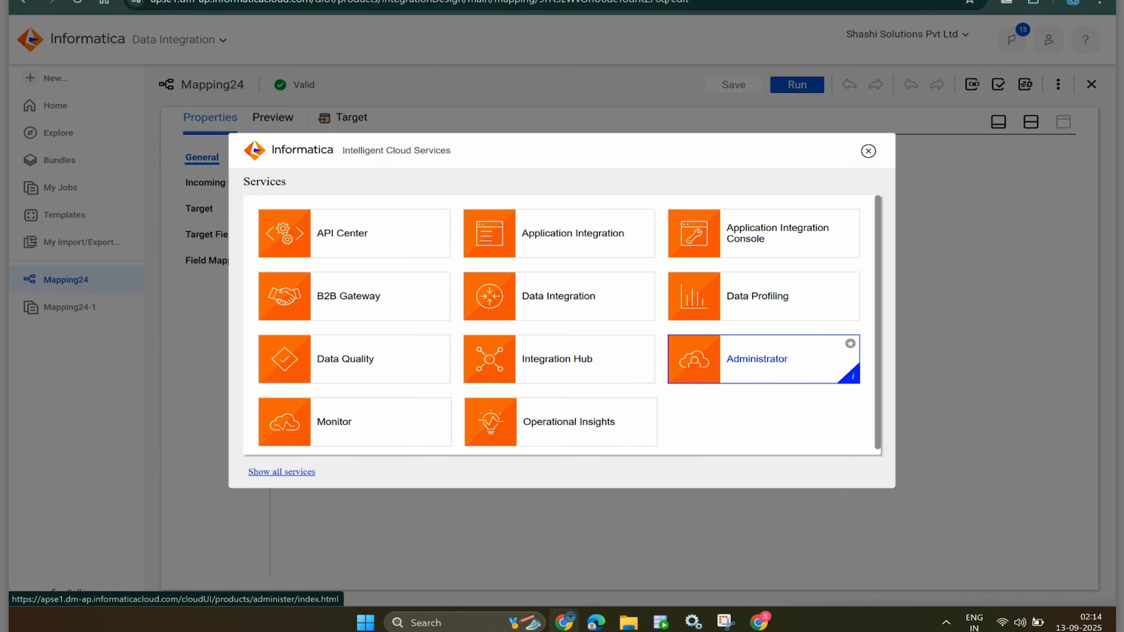
right_click(743, 353)
key(Escape)
click(744, 358)
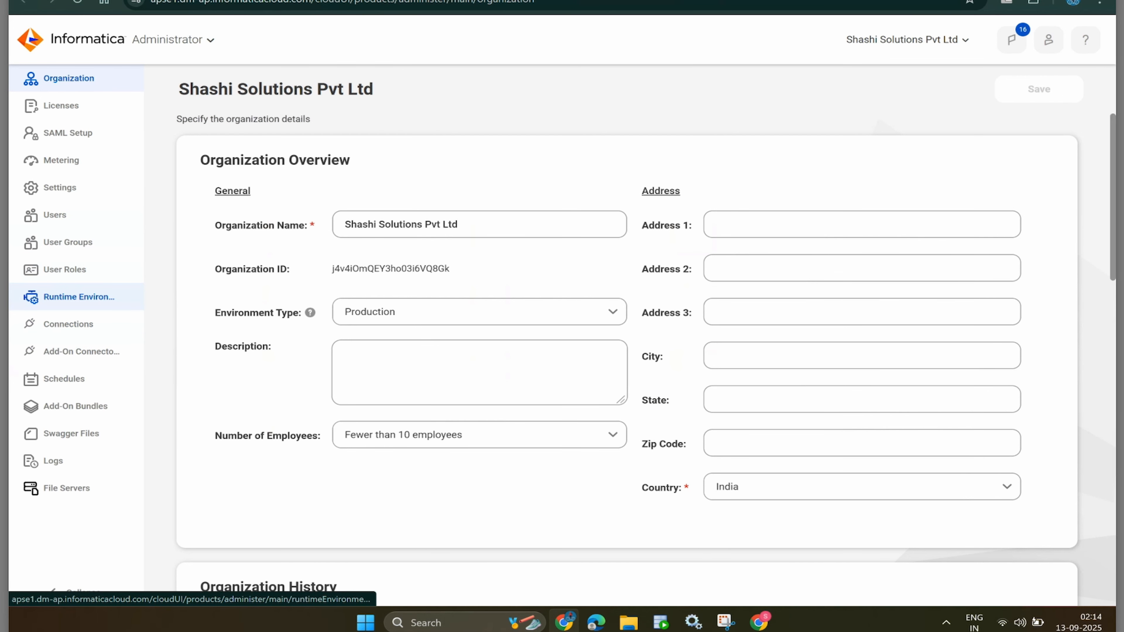
- Open the DESKTOP-AJ24EU4 secure agent's details under Runtime Environments
click(79, 297)
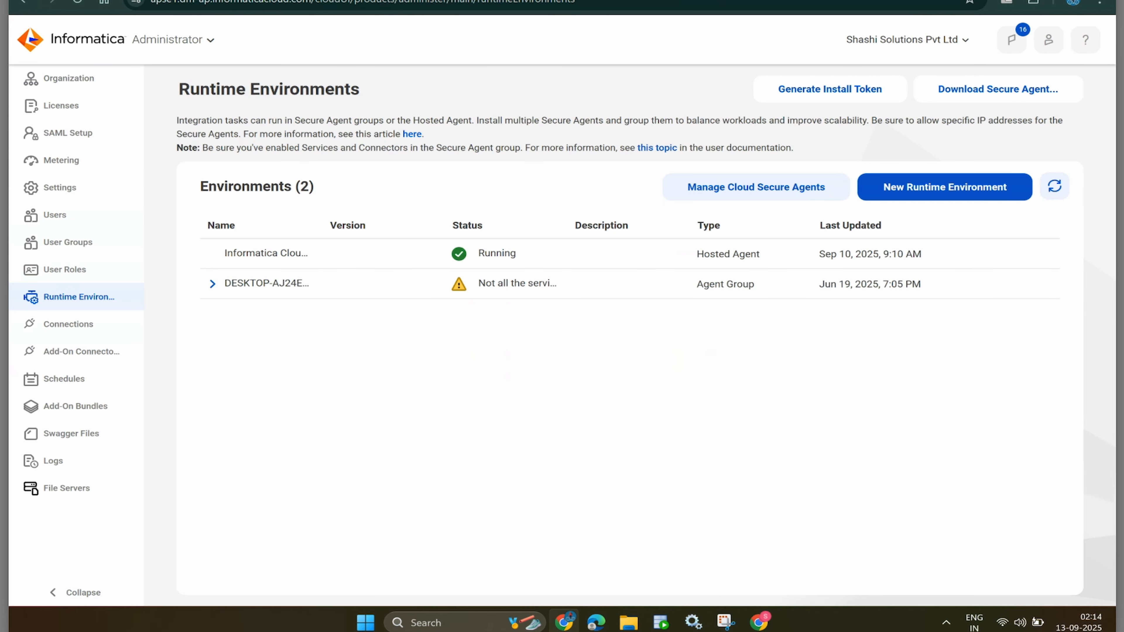
click(213, 284)
click(276, 313)
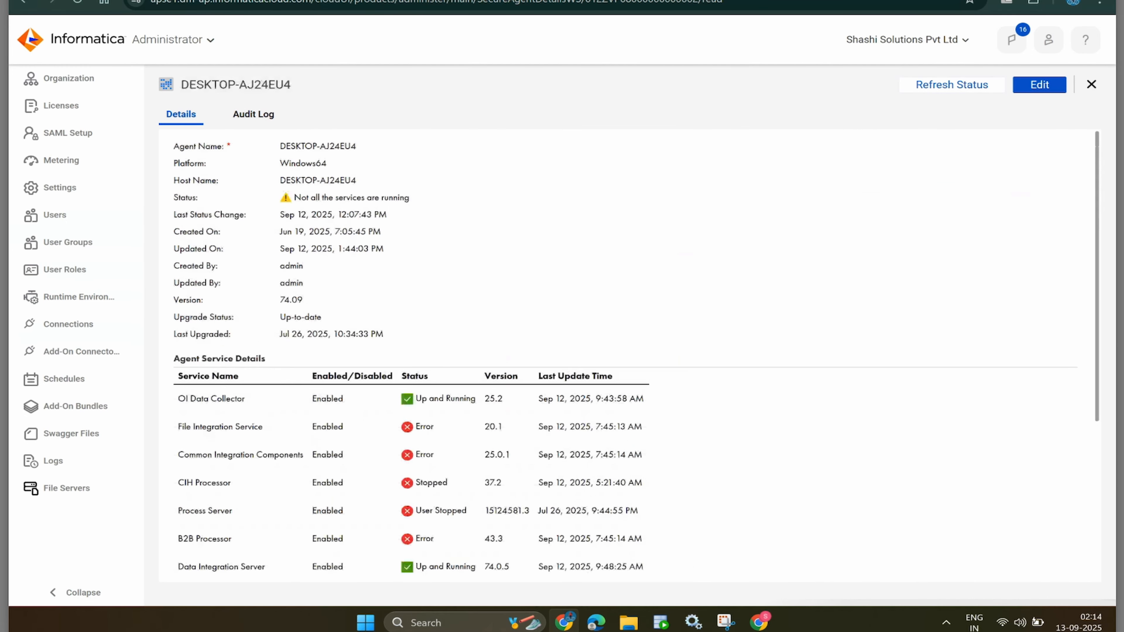
- Stop the File Integration Service, after cancelling an accidental Data Integration Server stop
scroll(636, 351, down, 3)
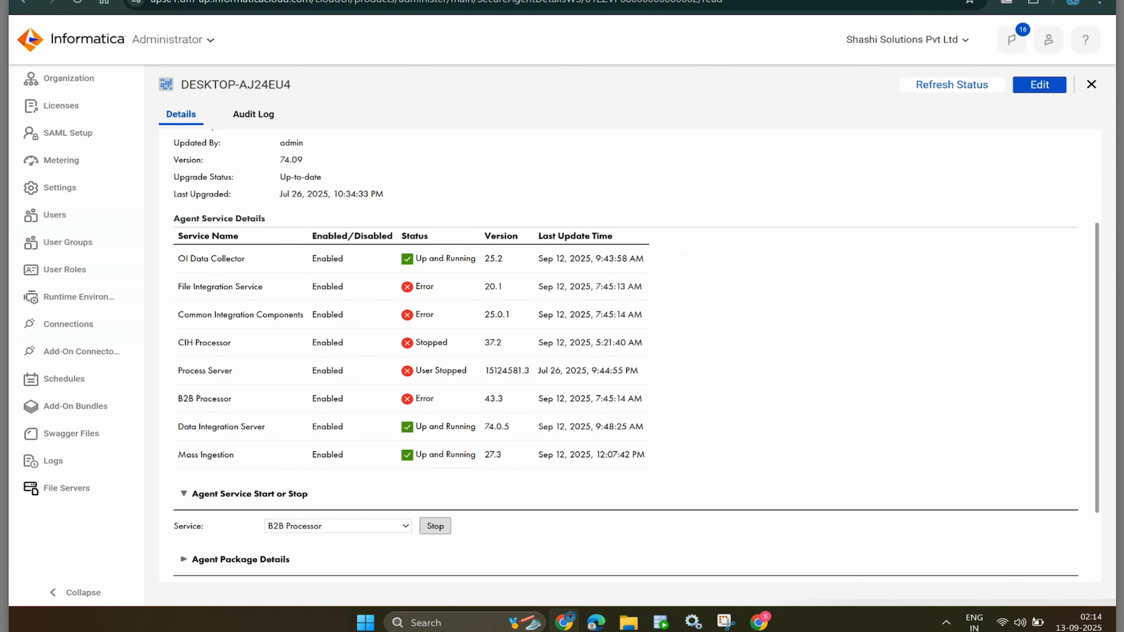
click(338, 526)
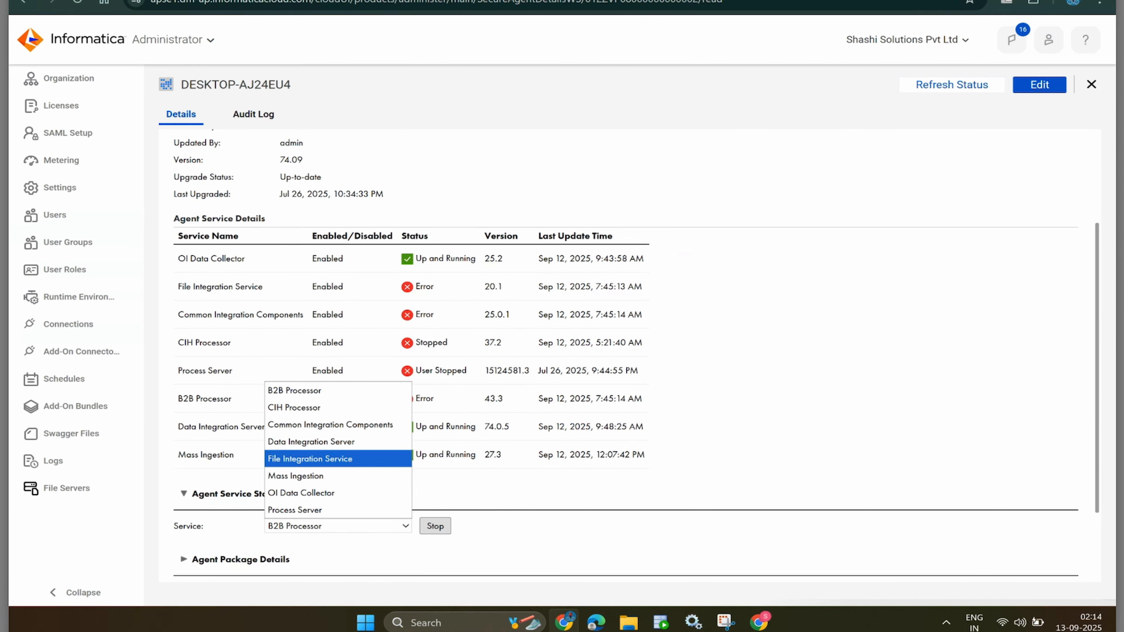
key(Return)
click(435, 526)
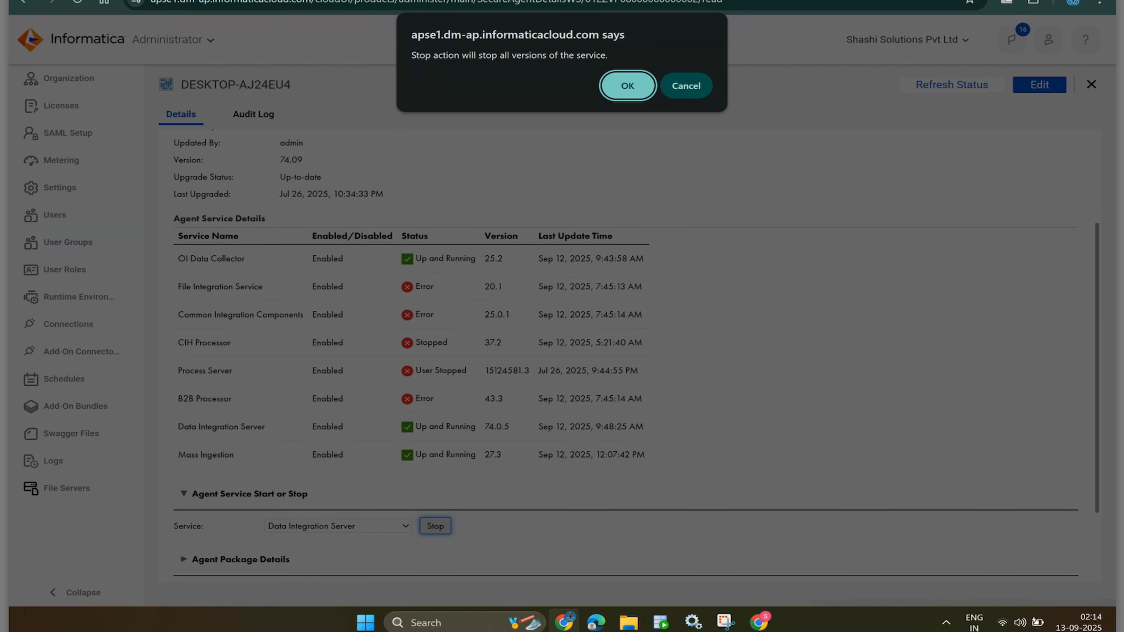
key(Return)
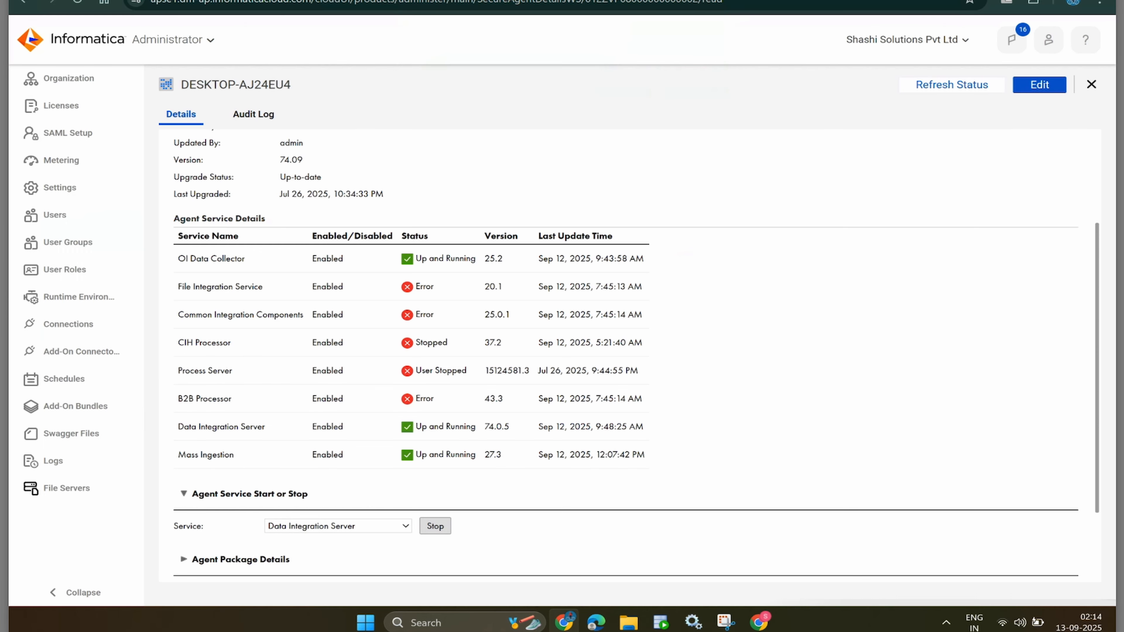
click(338, 526)
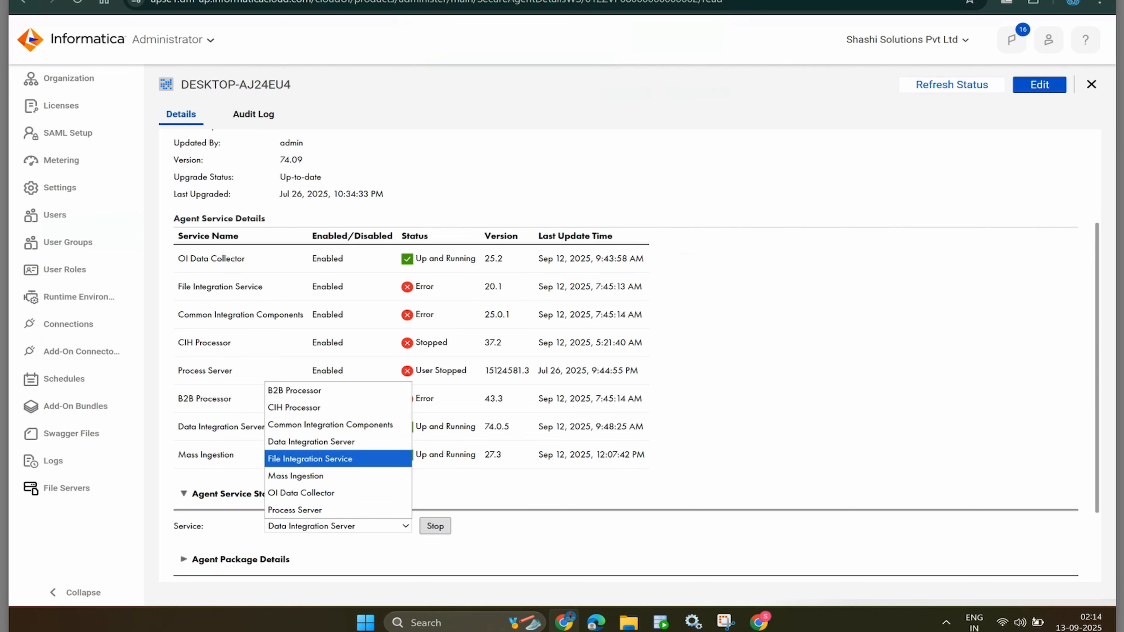
key(Return)
key(Tab)
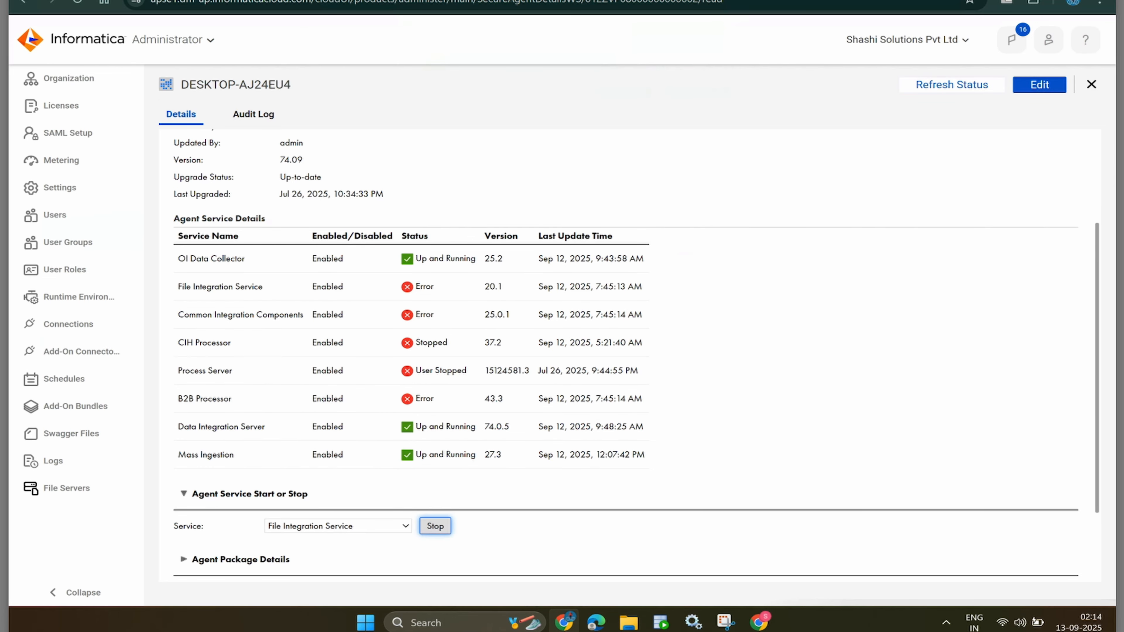
key(Return)
key(Return)
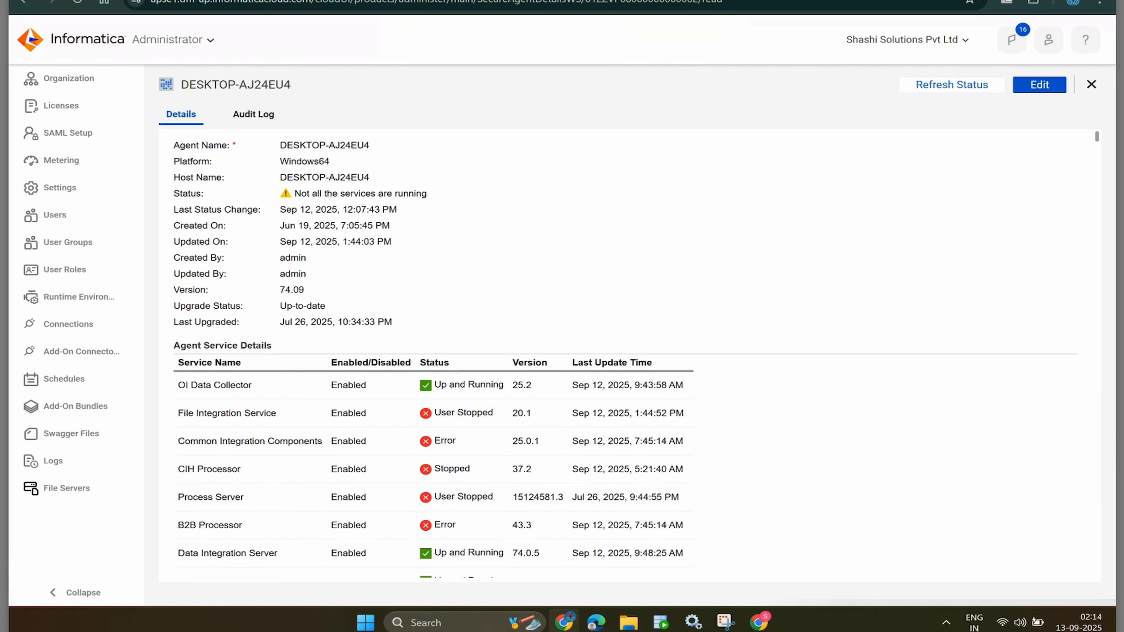
- Start the File Integration Service again and confirm the start
scroll(635, 352, down, 5)
key(alt+Down)
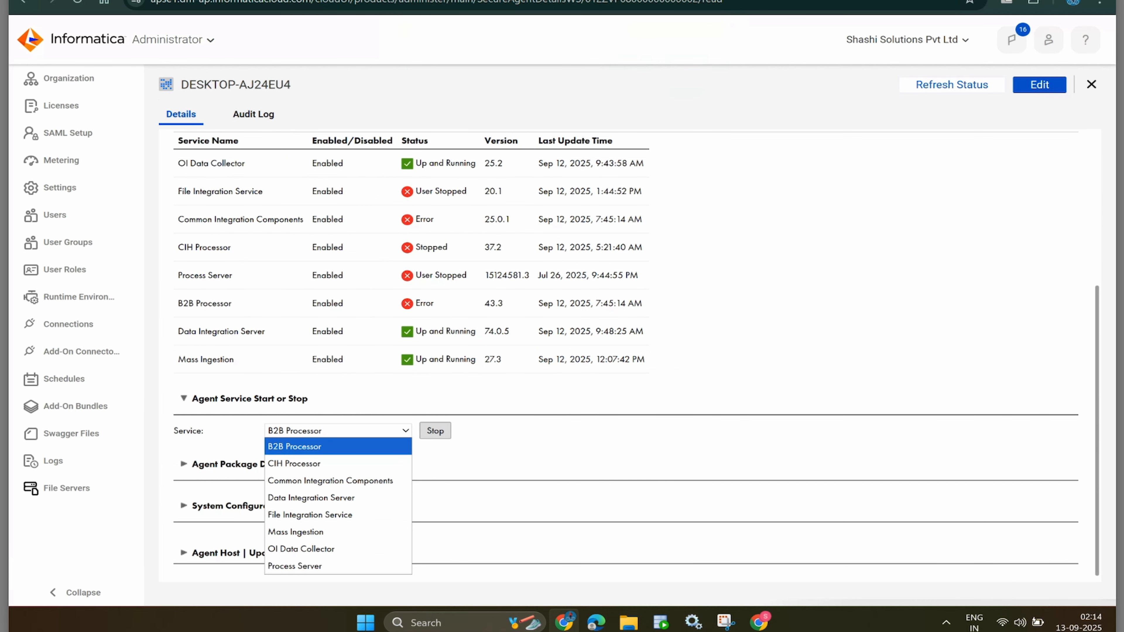
key(Down)
key(Down)
key(Down)
key(Down)
key(Return)
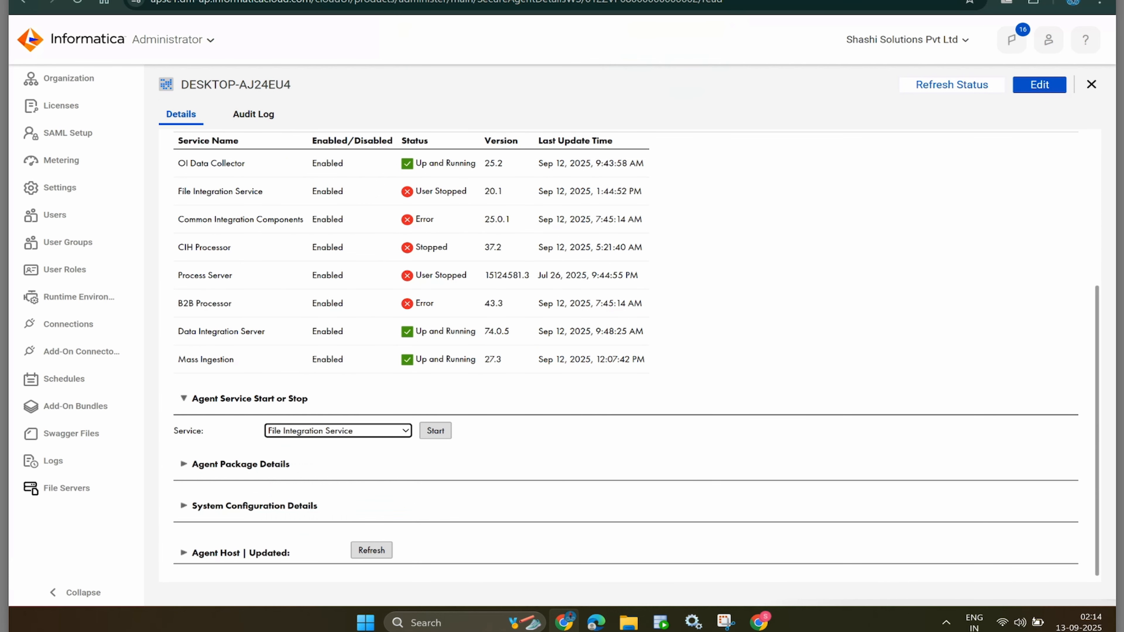
key(Tab)
key(Return)
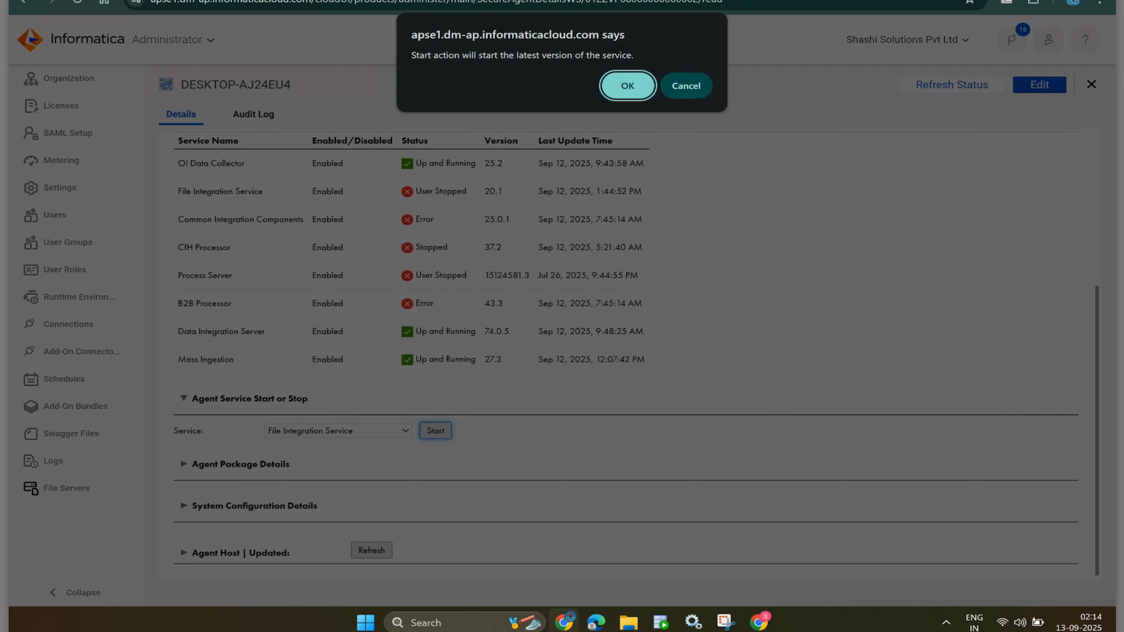
key(Return)
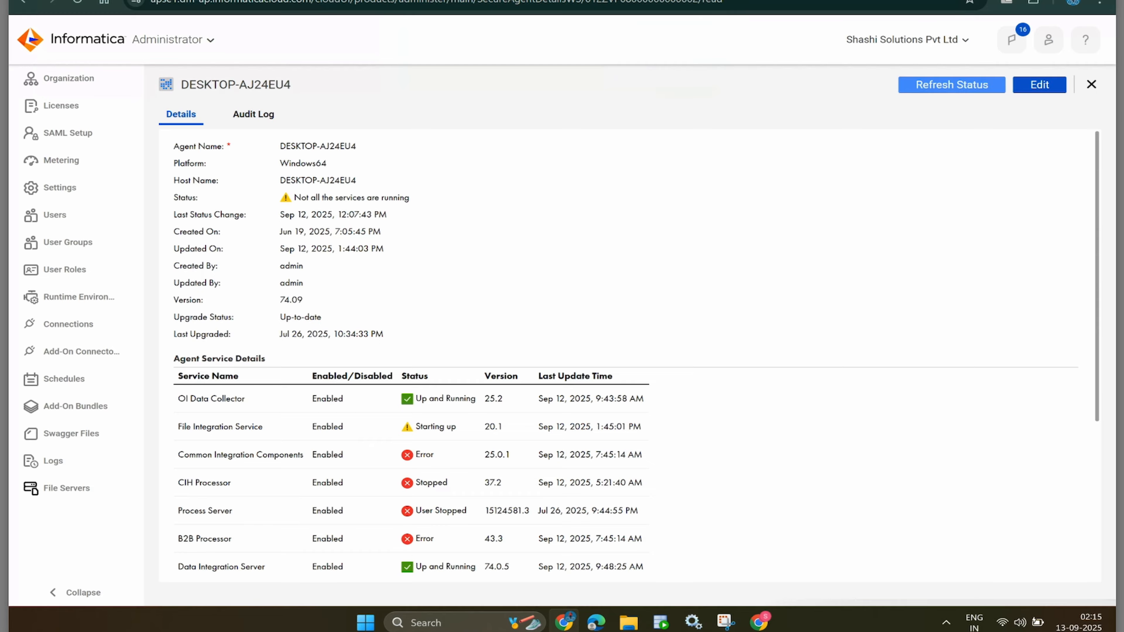
scroll(628, 354, down, 2)
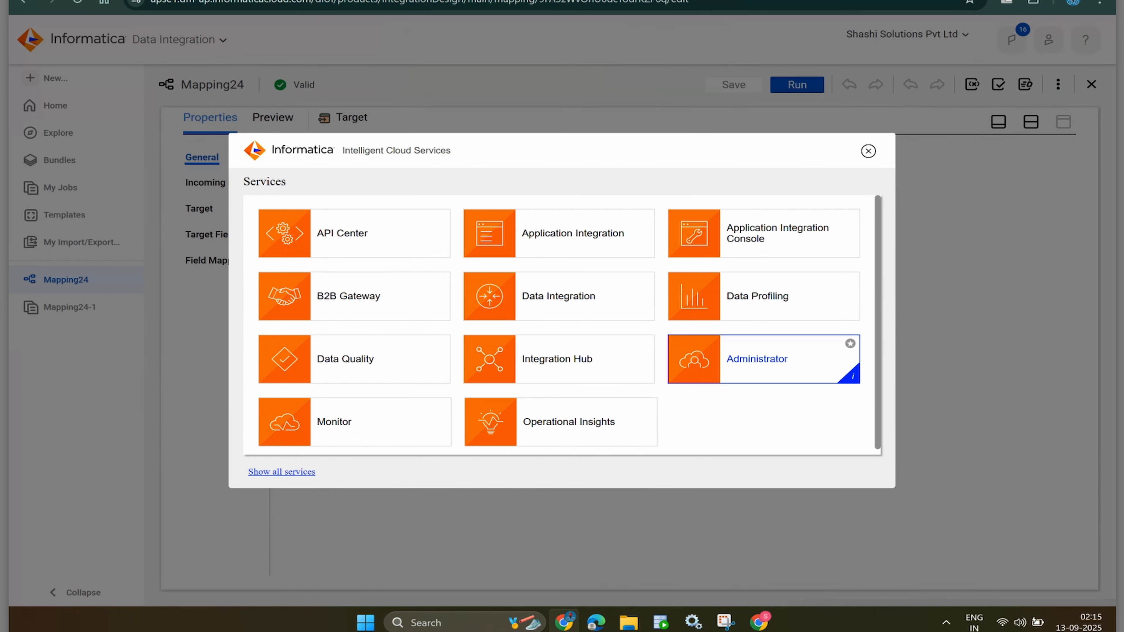
key(Escape)
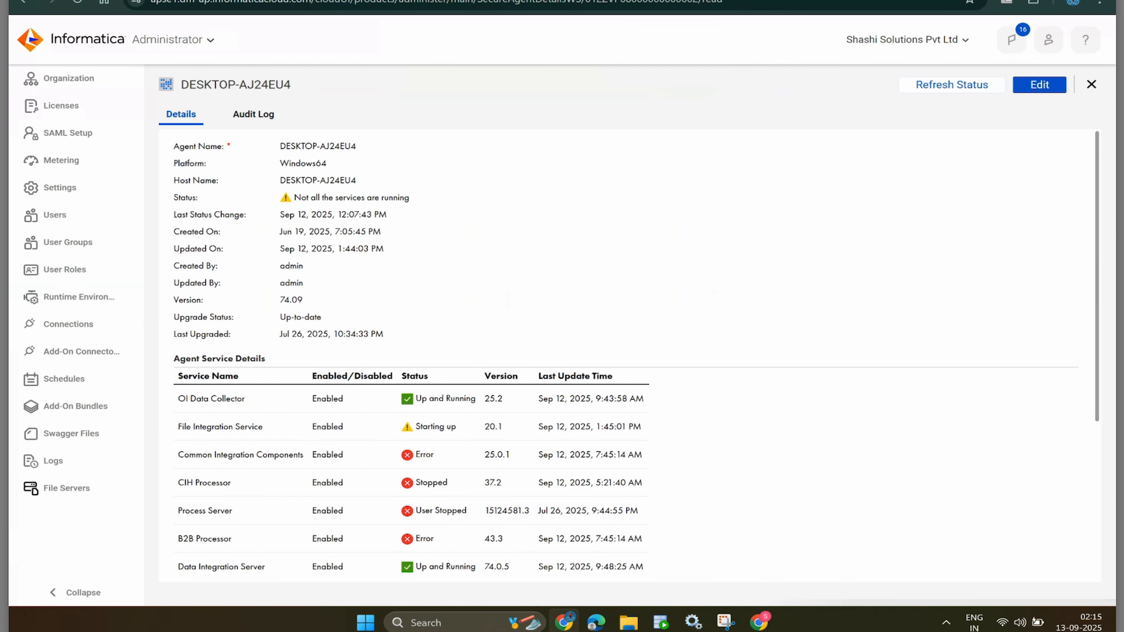
scroll(635, 352, down, 1)
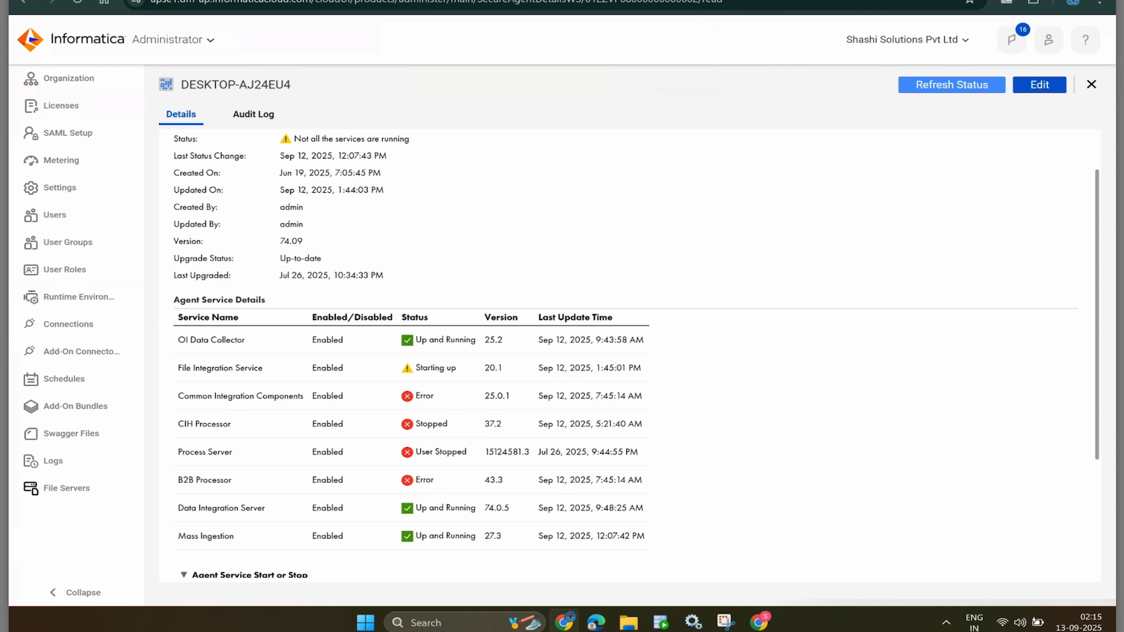
scroll(635, 351, up, 1)
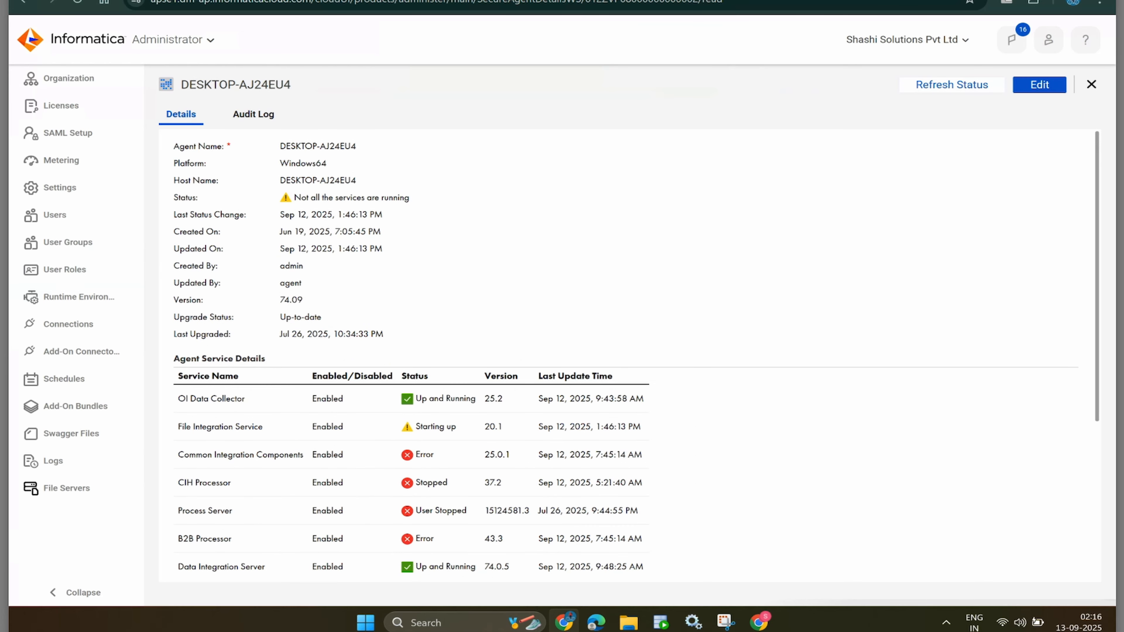
- Launch services.msc and select the Informatica Cloud Secure Agent service
key(super+r)
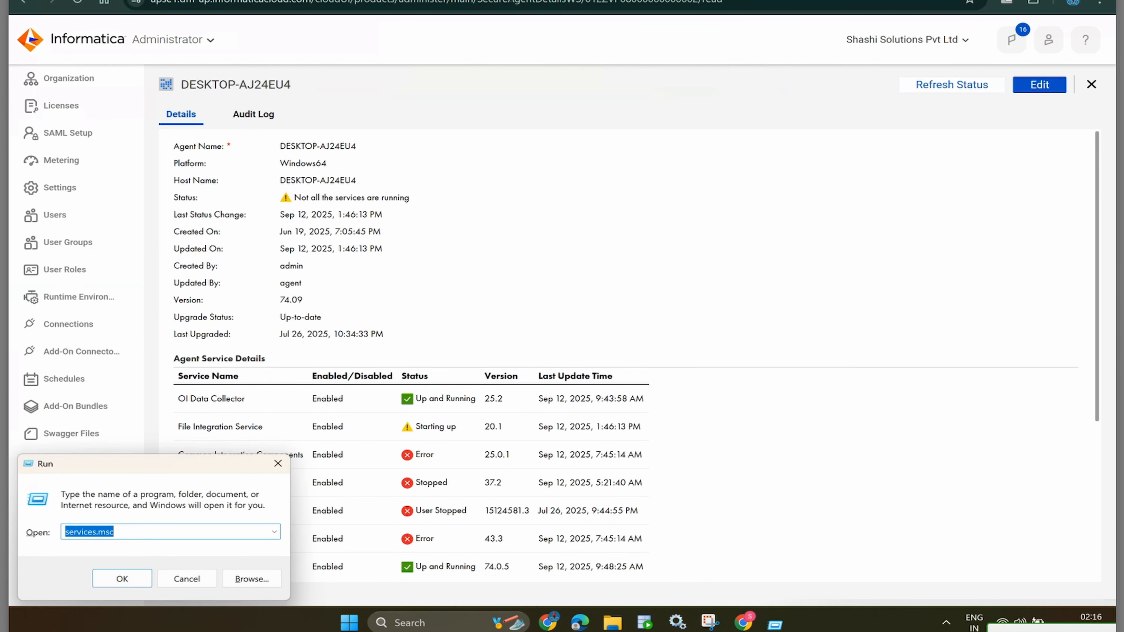
key(Return)
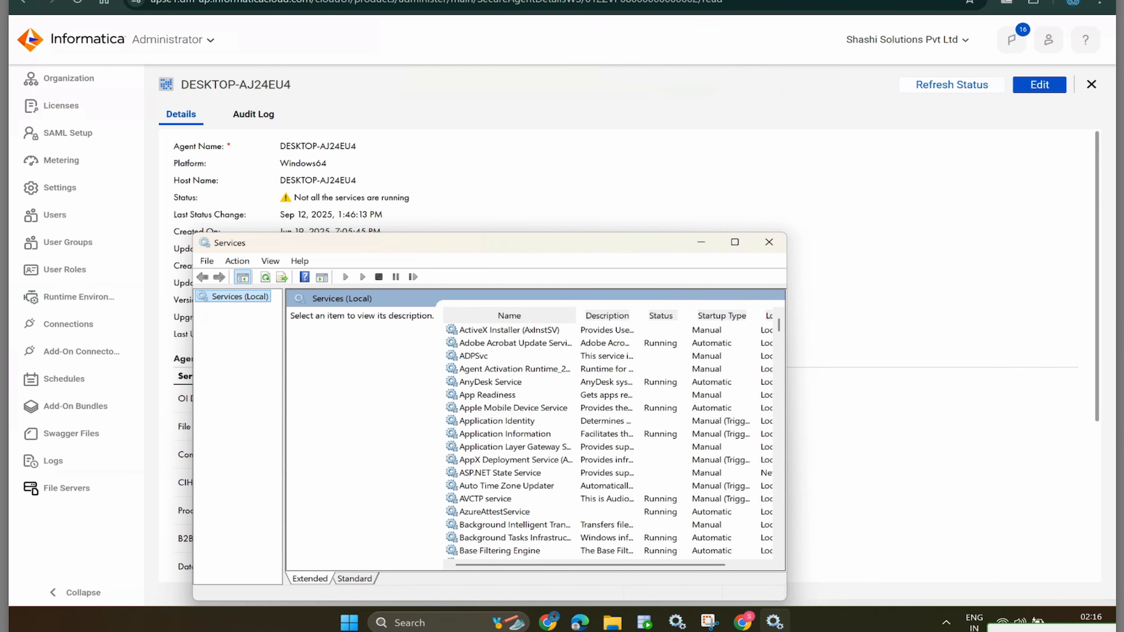
click(516, 342)
key(i)
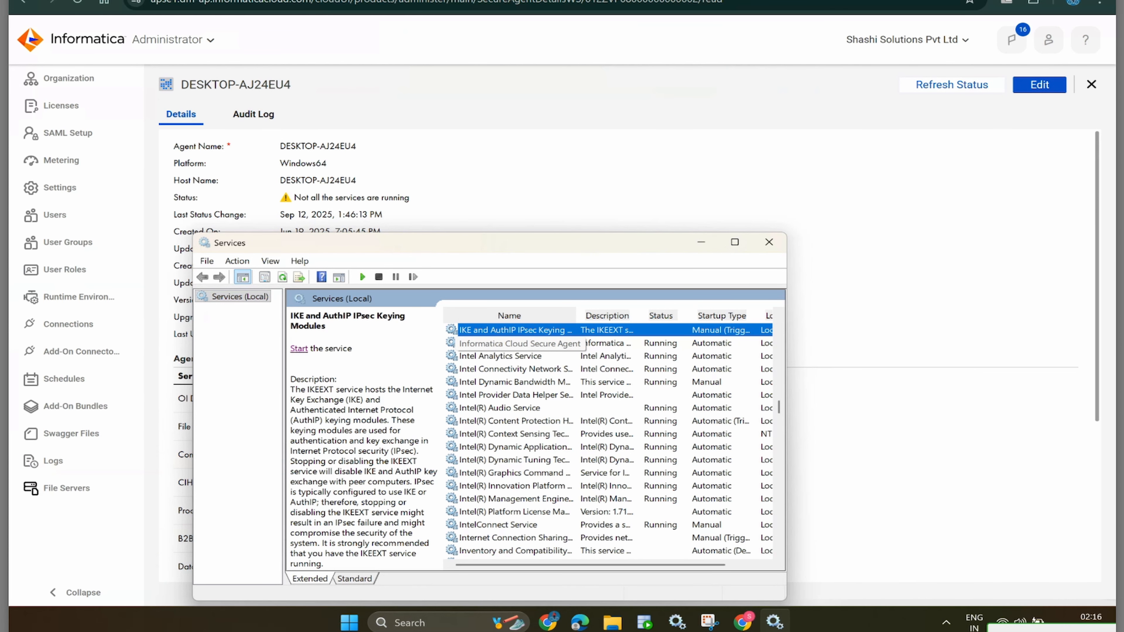
key(Down)
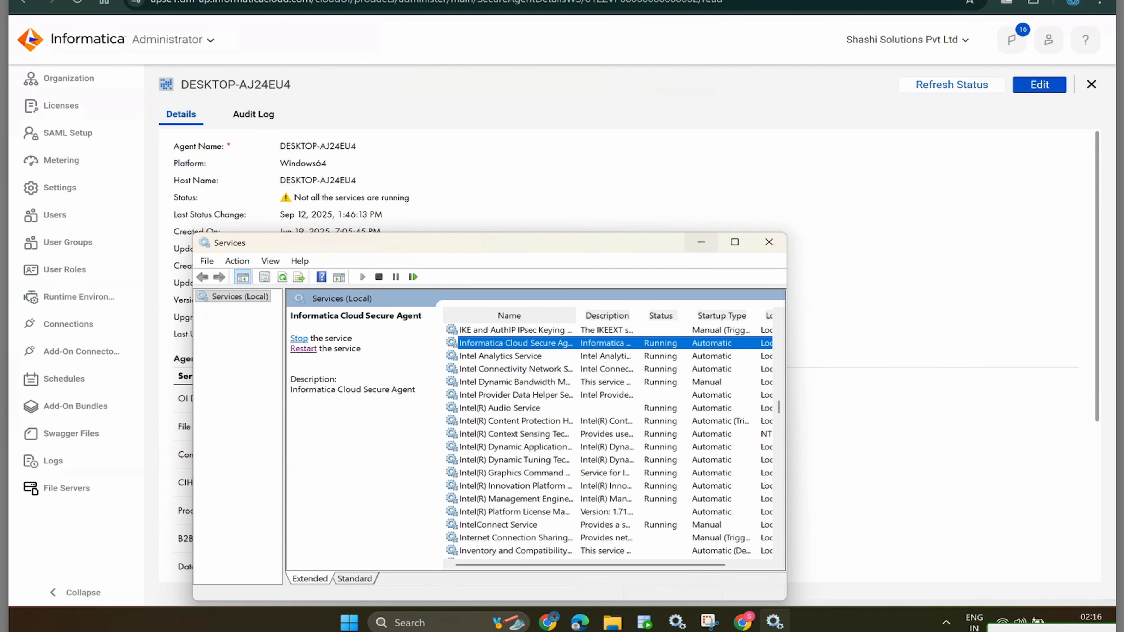
- Restart the Informatica Cloud Secure Agent service
click(701, 242)
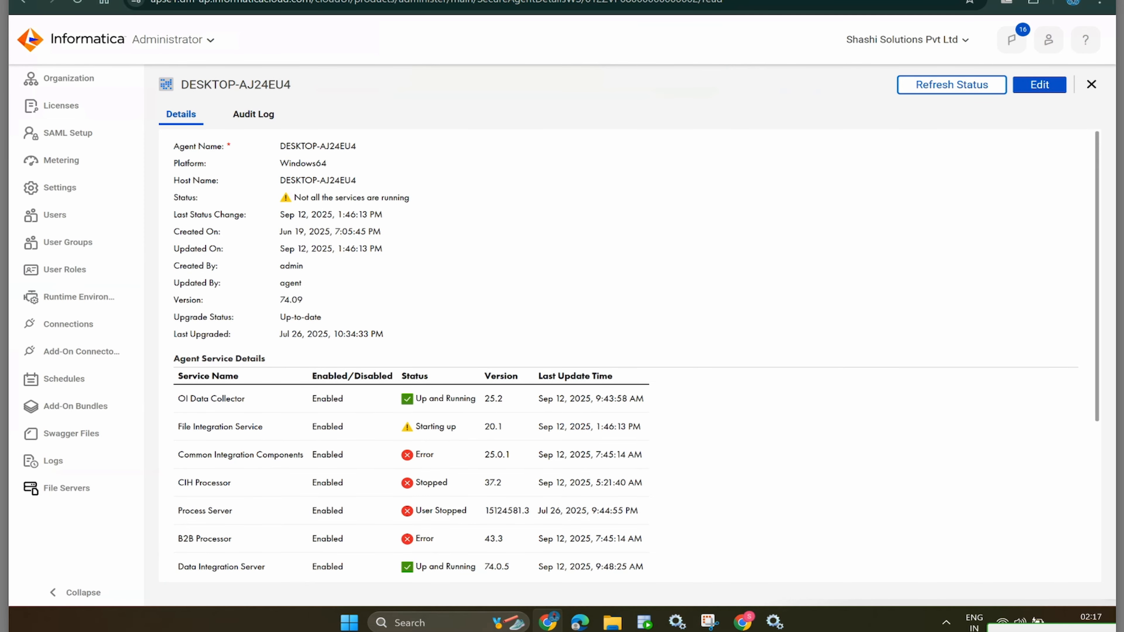
click(774, 622)
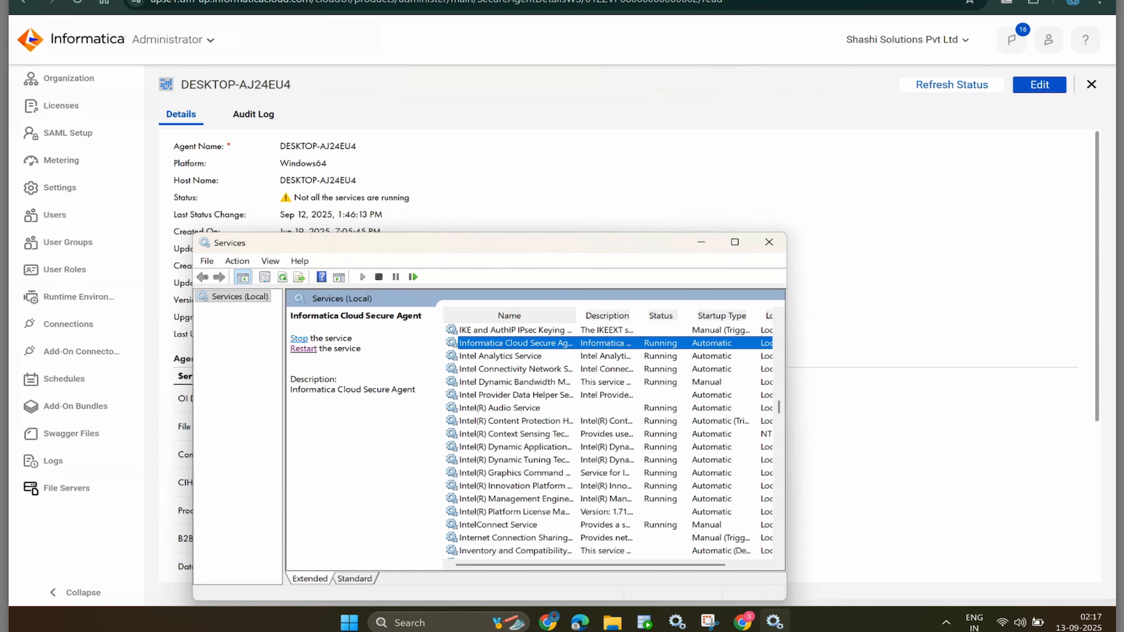
click(303, 349)
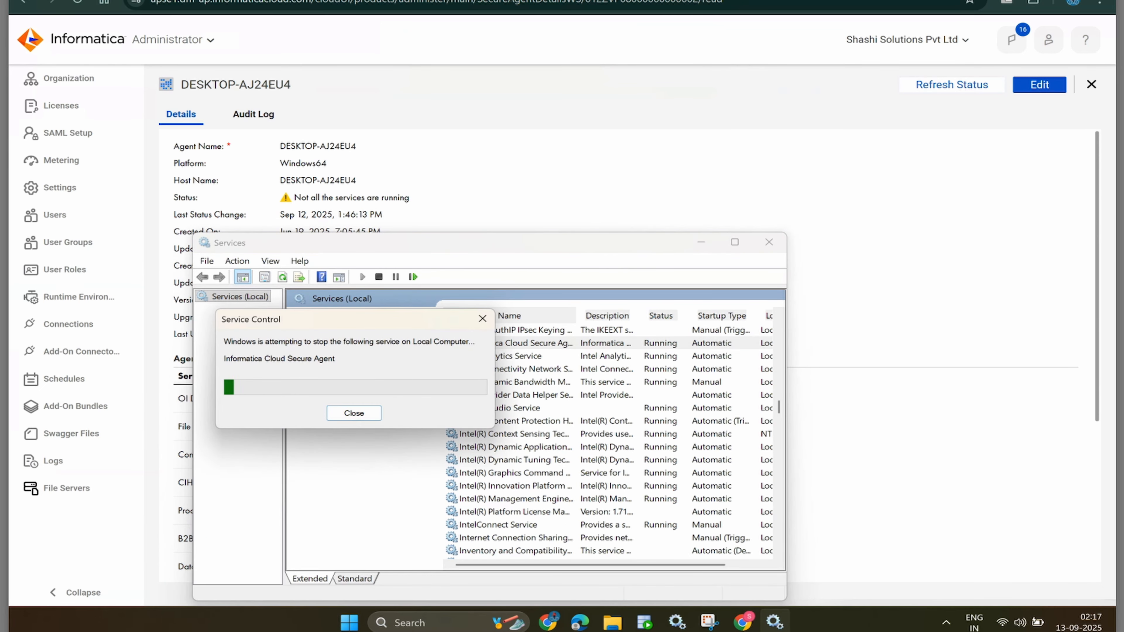
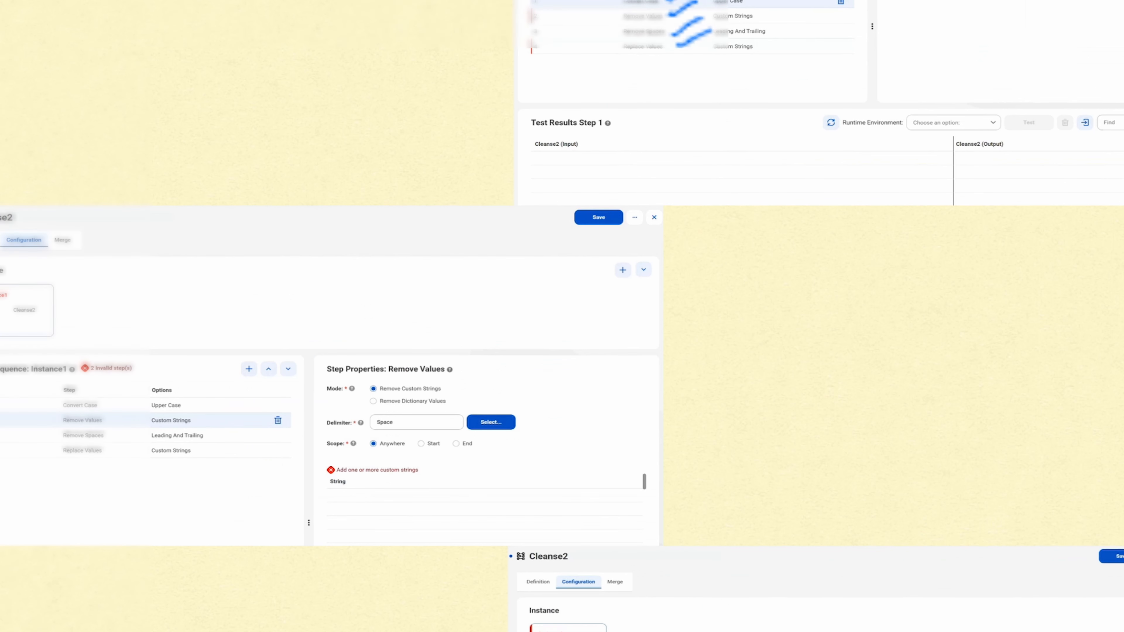
- Return to the full-screen remote desktop session with the valid Mapping24 and its Target properties
key(ctrl+Up)
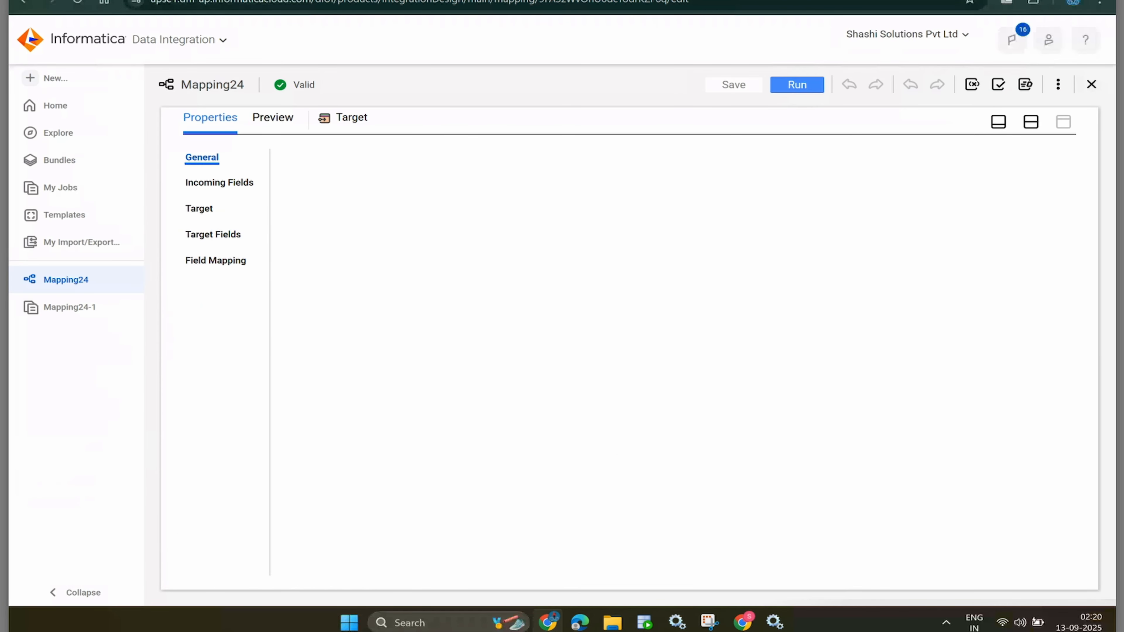
click(797, 85)
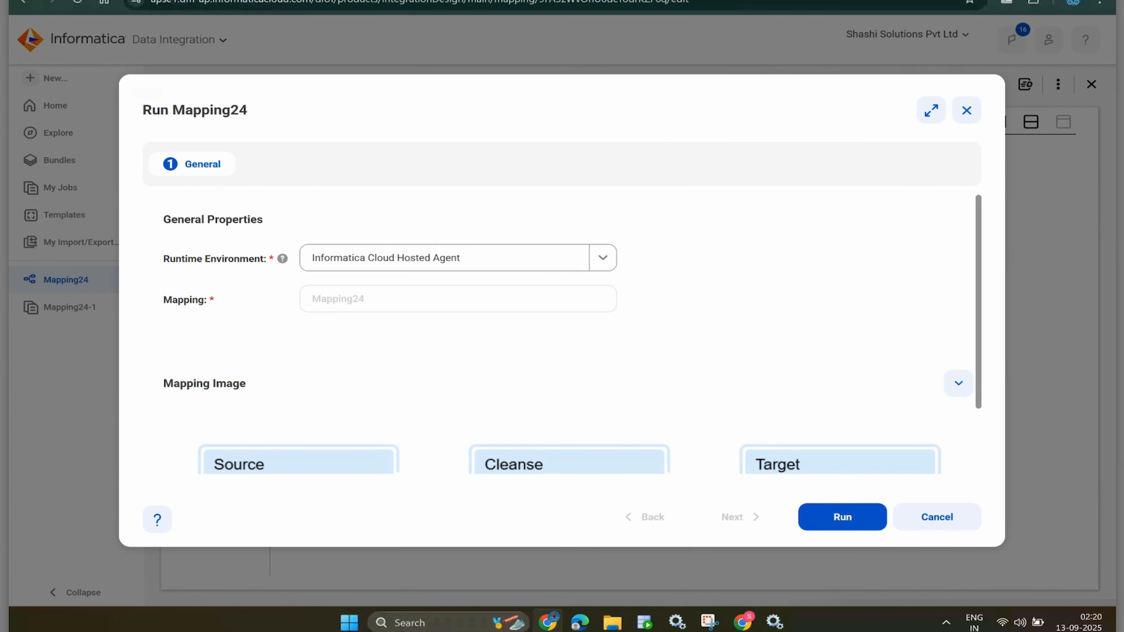
click(602, 257)
click(358, 311)
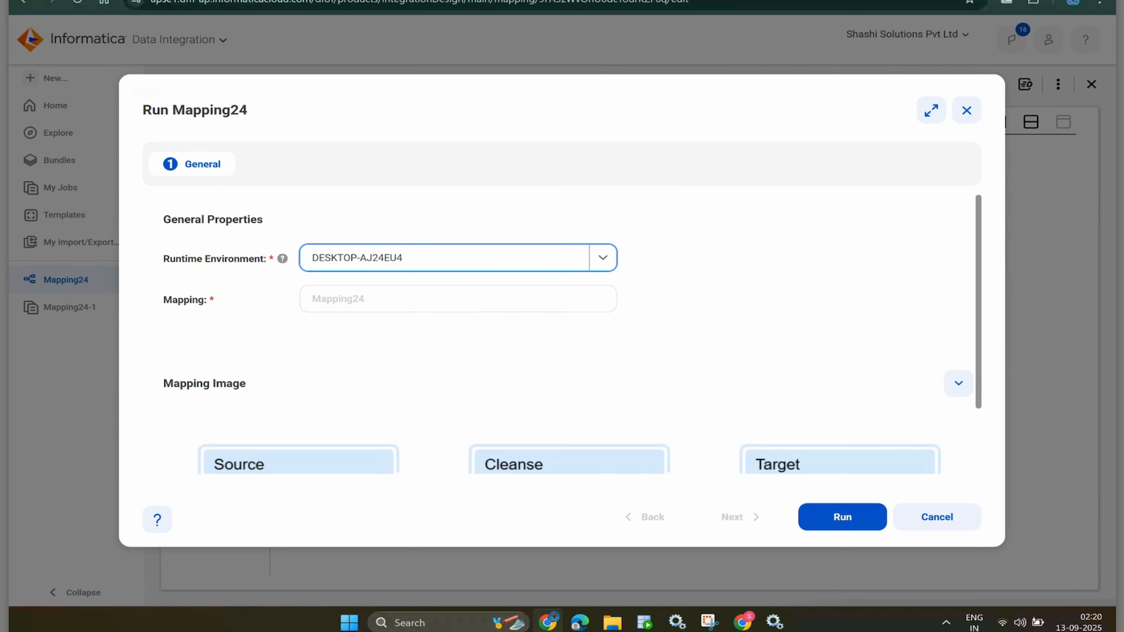
click(842, 516)
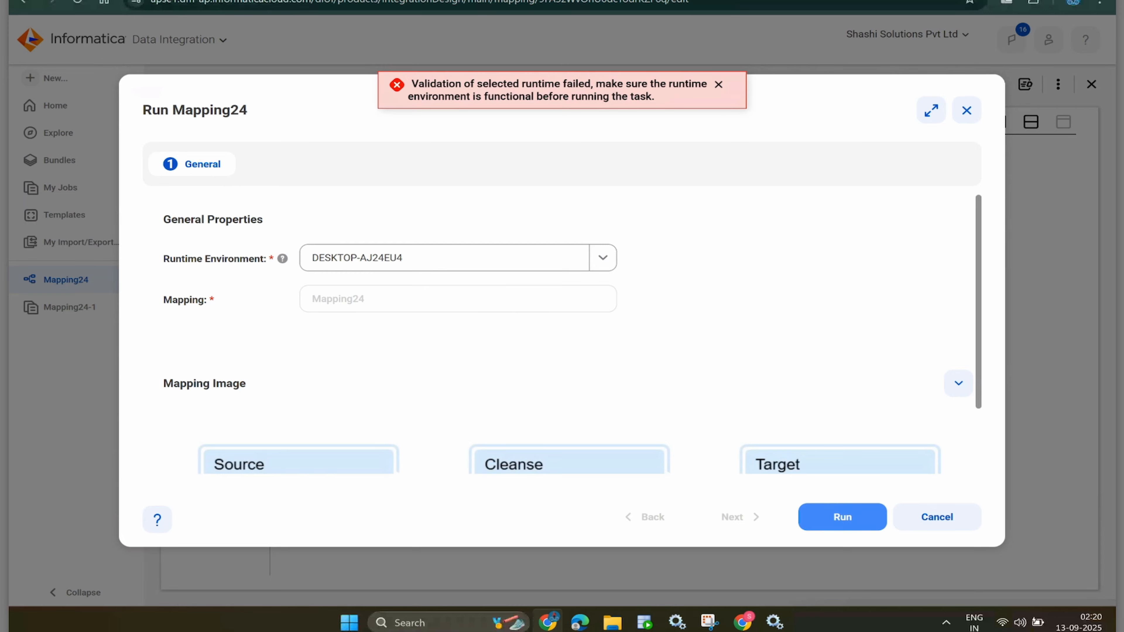
click(967, 110)
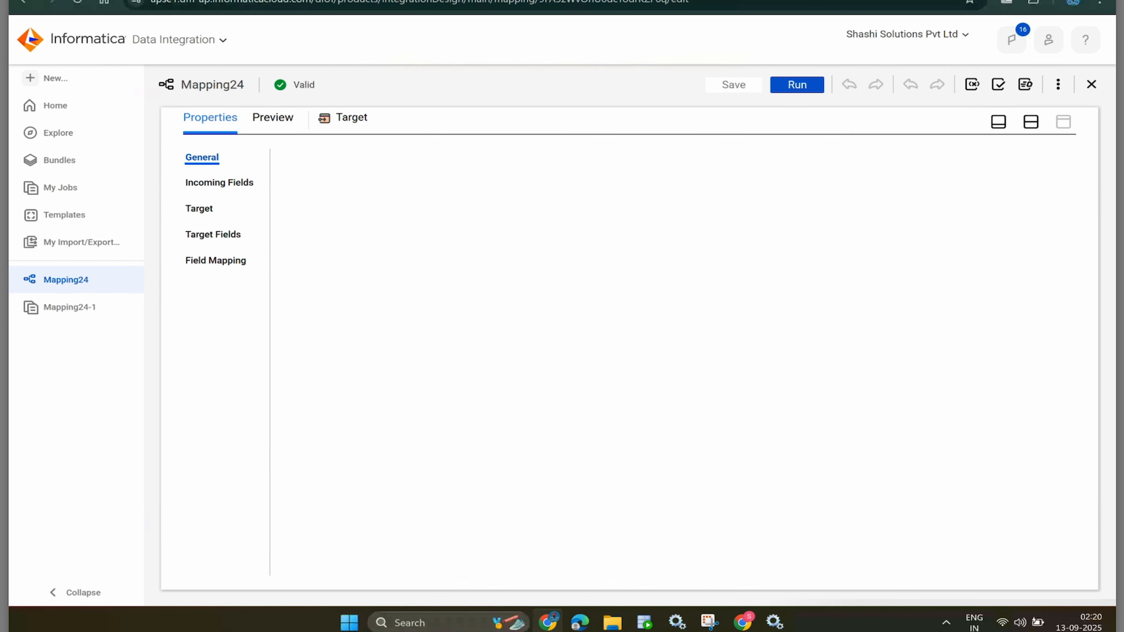
key(ctrl+Tab)
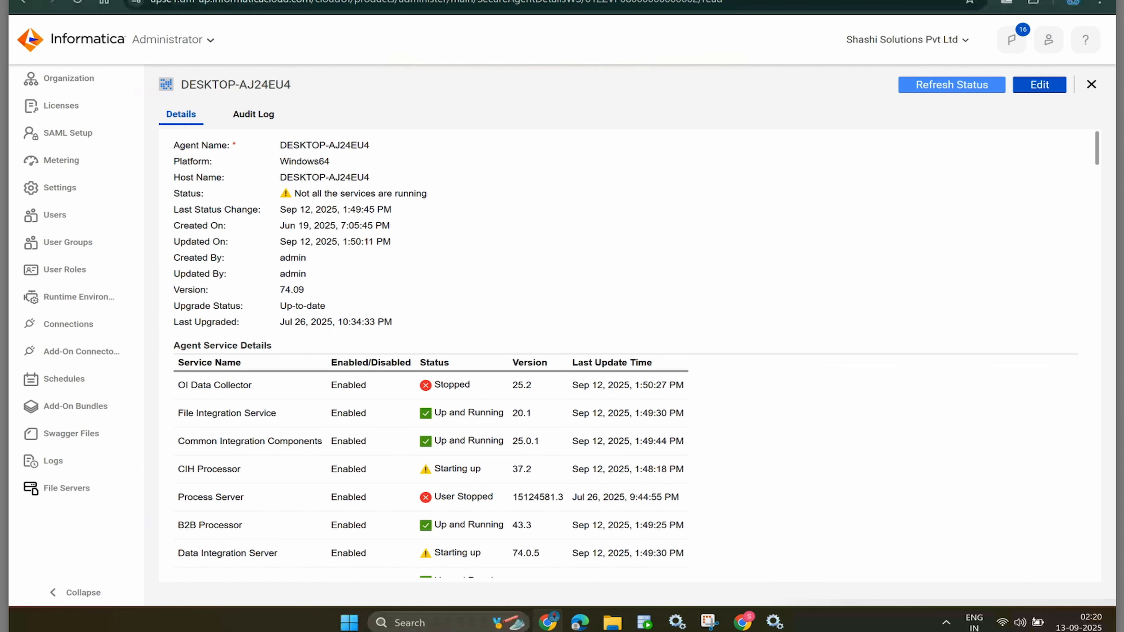
scroll(635, 351, down, 2)
click(785, 367)
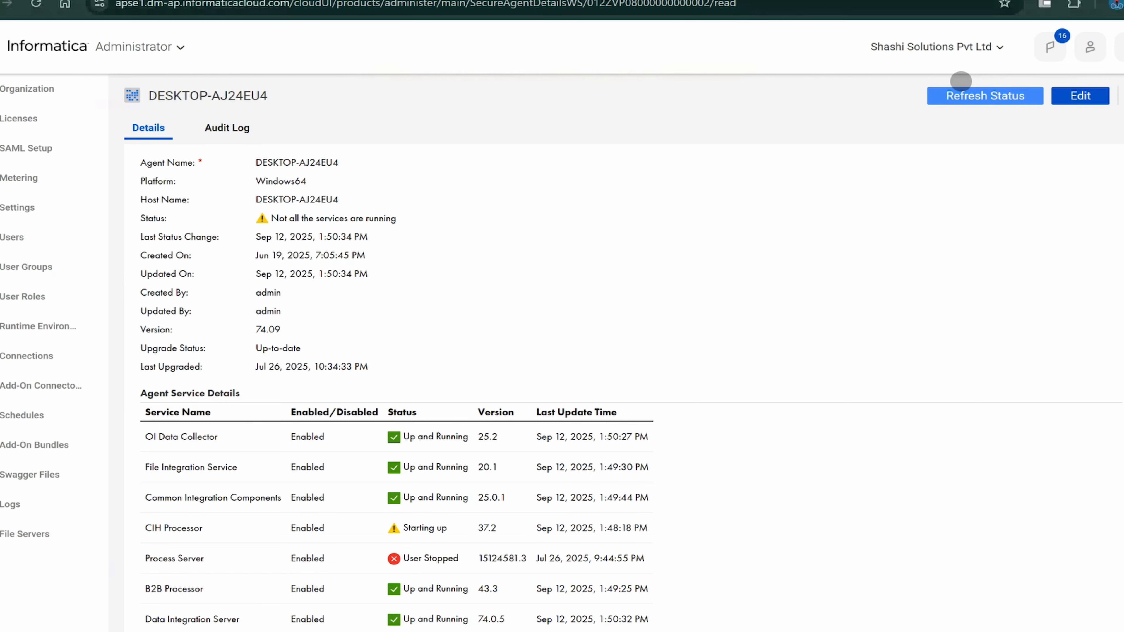
click(960, 86)
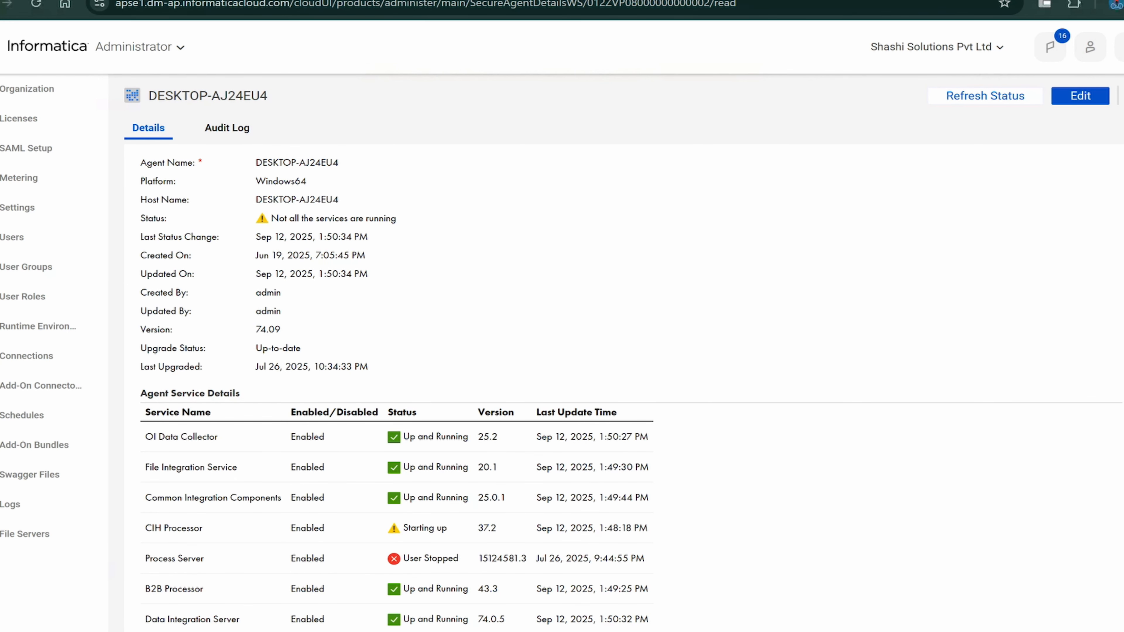
click(367, 0)
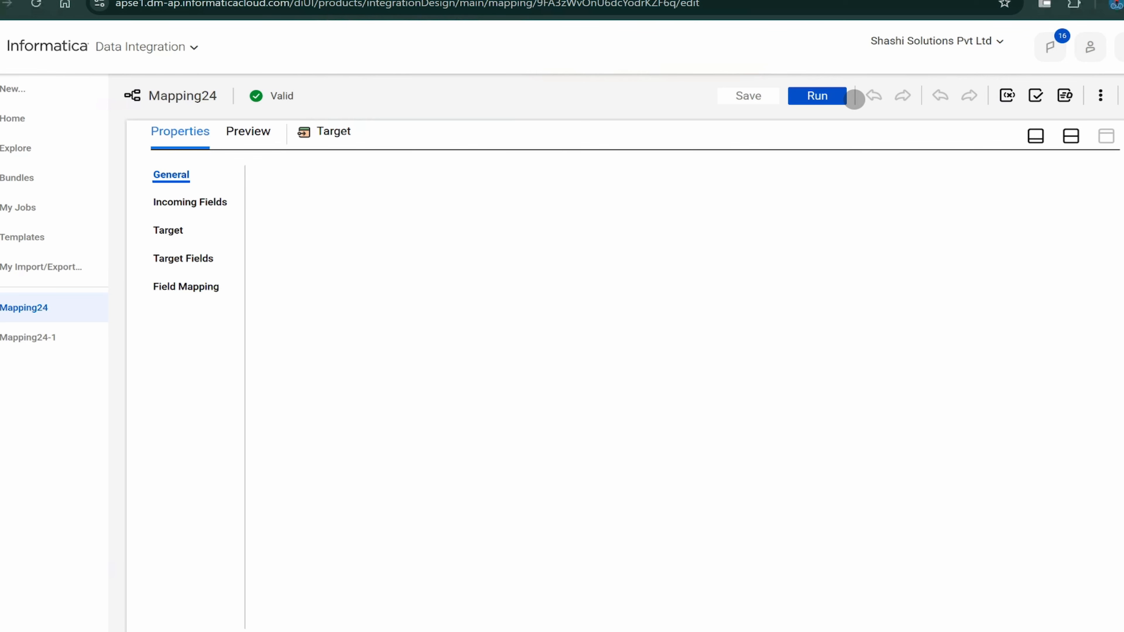
- Review the target fields and field mapping, then run Mapping24 on DESKTOP-AJ24EU4
click(183, 258)
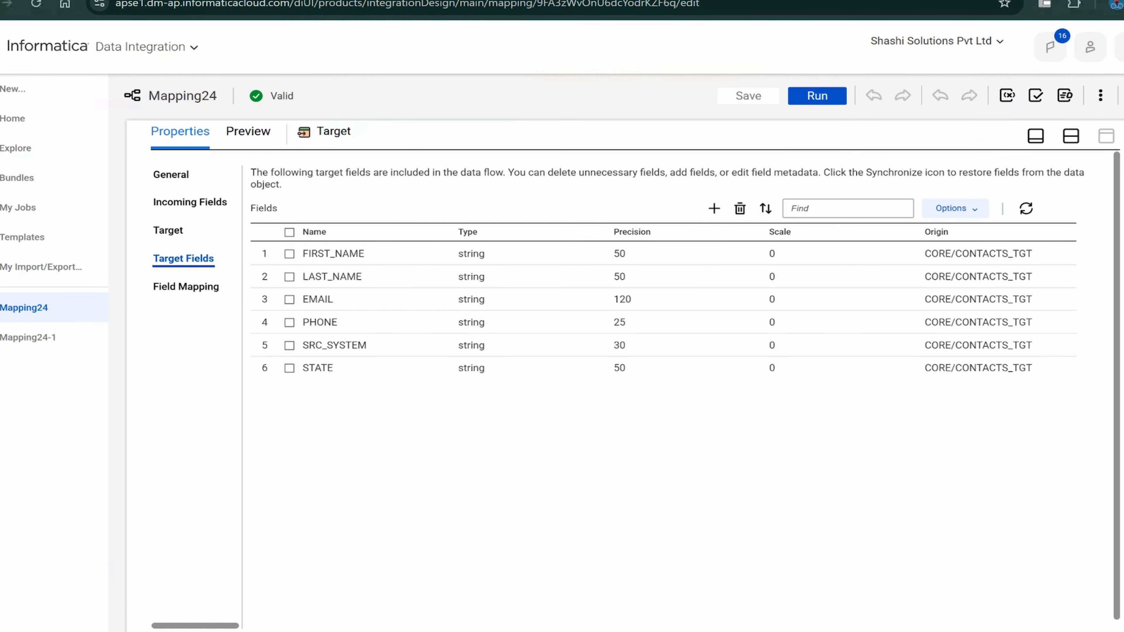
click(186, 287)
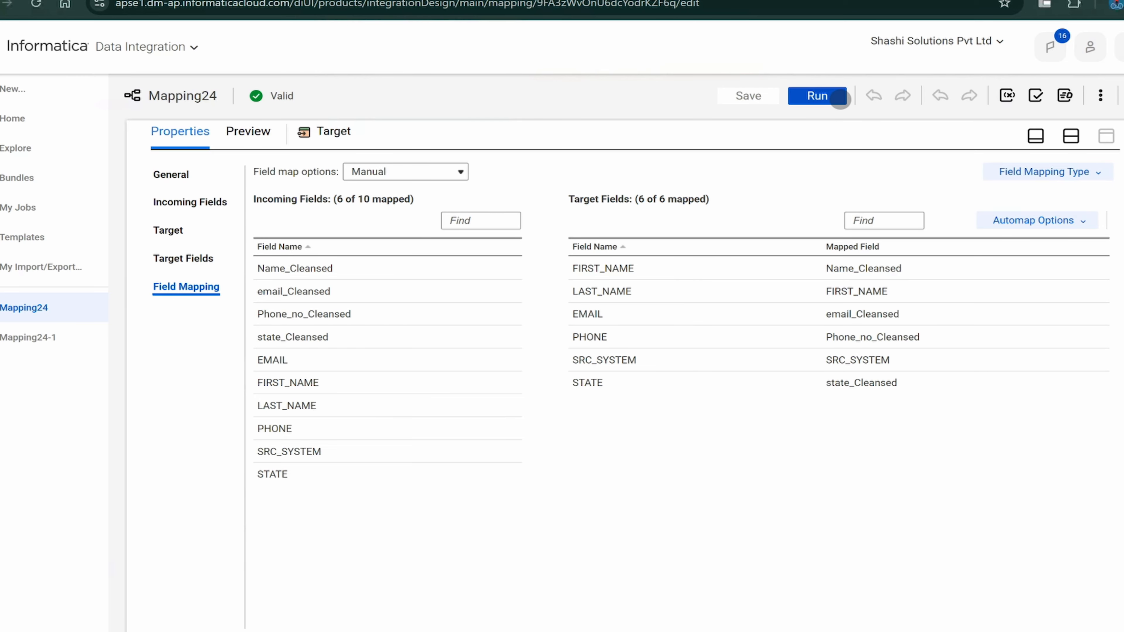
click(819, 100)
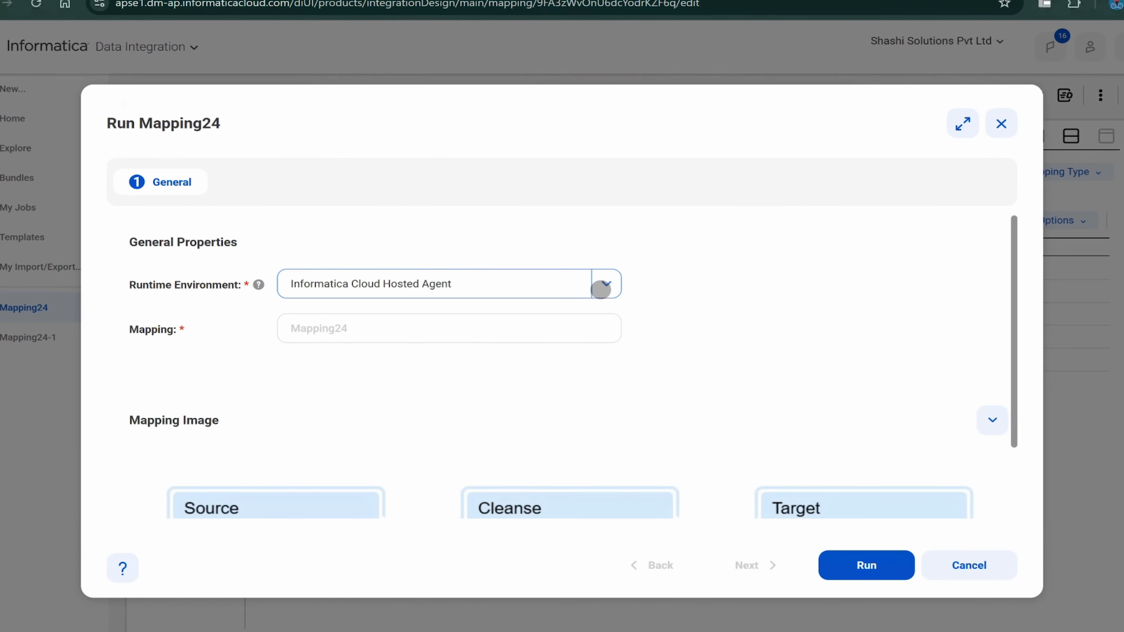
click(601, 289)
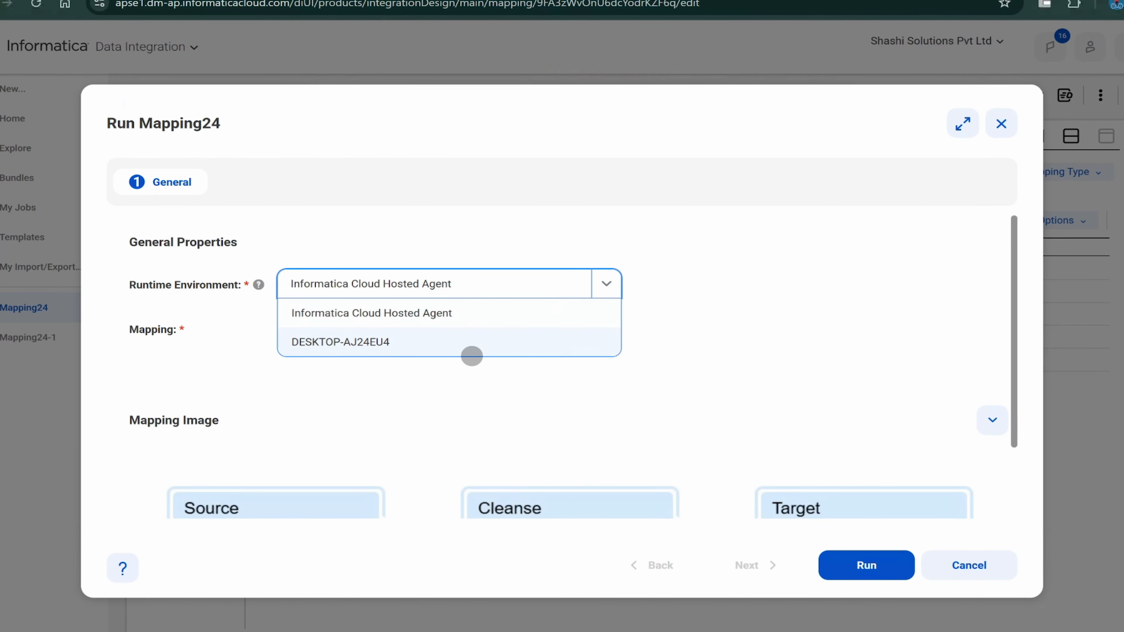
click(470, 356)
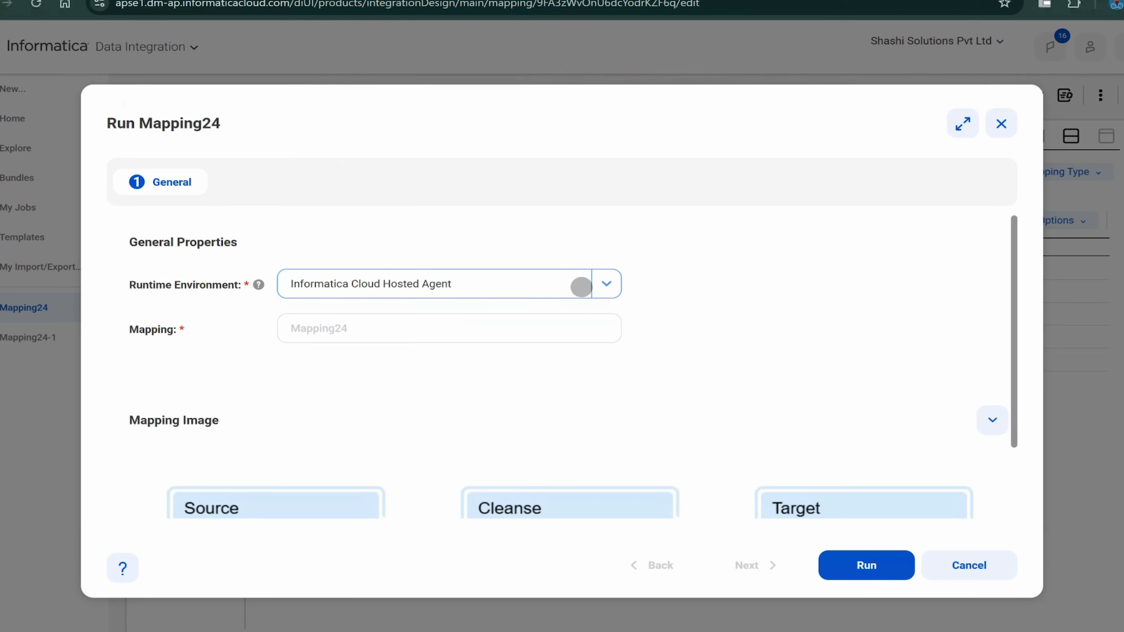
click(596, 282)
click(472, 346)
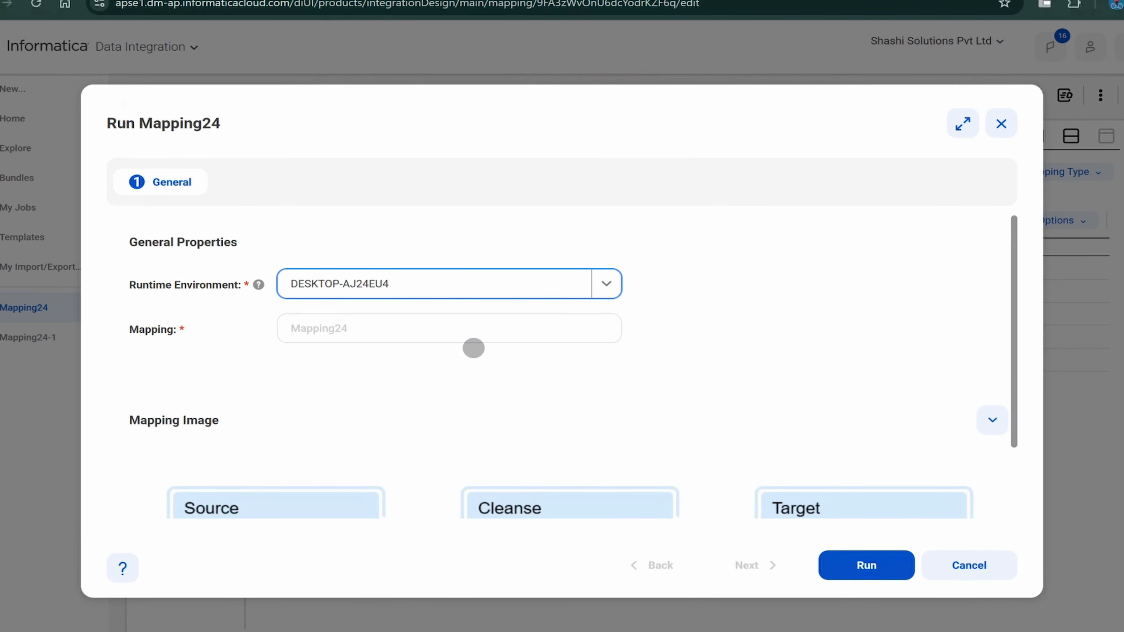
click(871, 567)
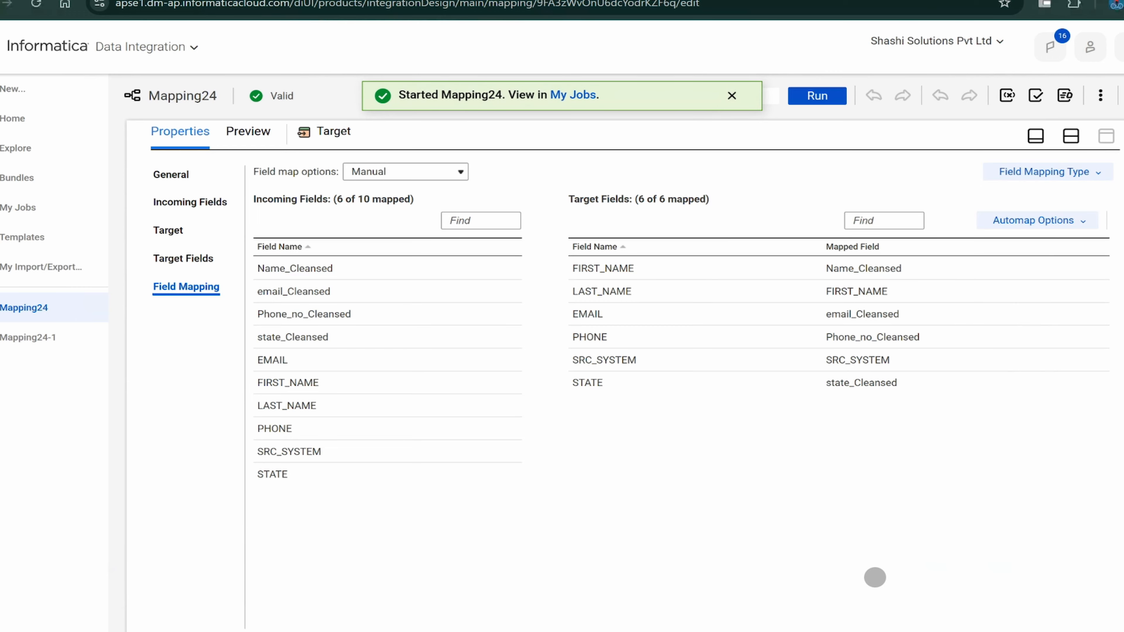
click(573, 95)
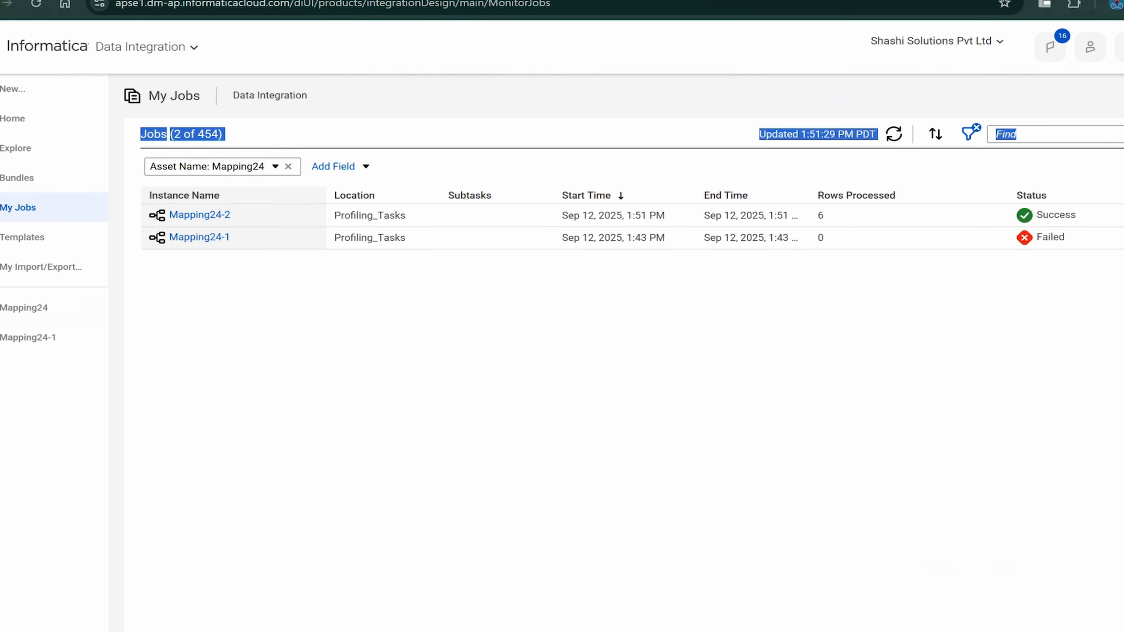
- Check the Mapping24-2 results showing 6 rows loaded into CORE_CONTACTS_TGT, then go to SQL Developer
click(199, 215)
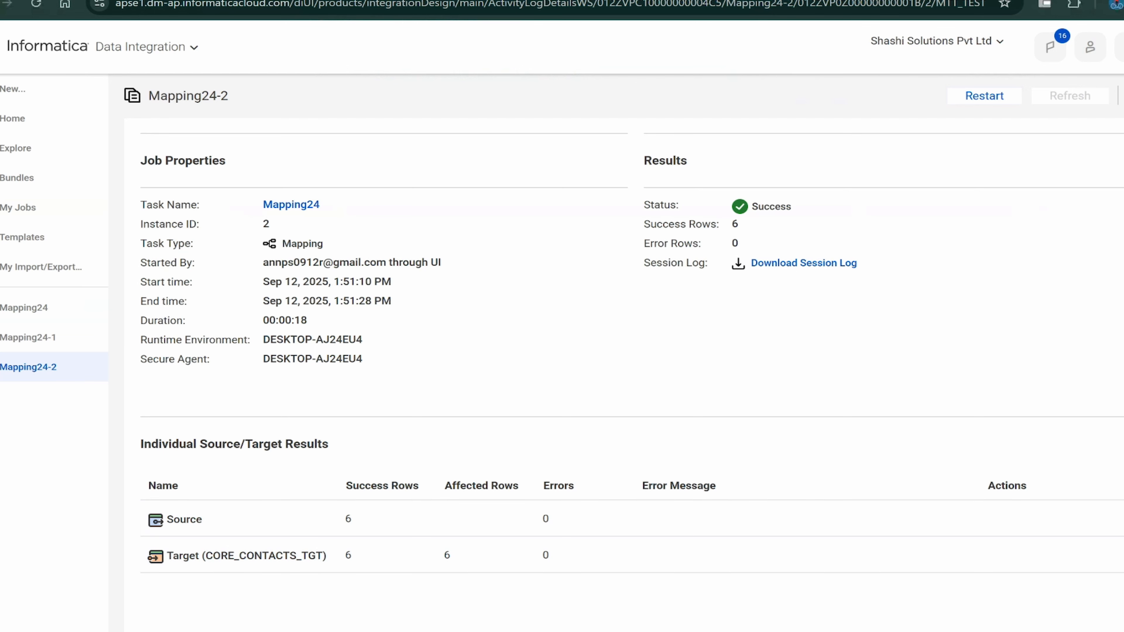
key(alt+Tab)
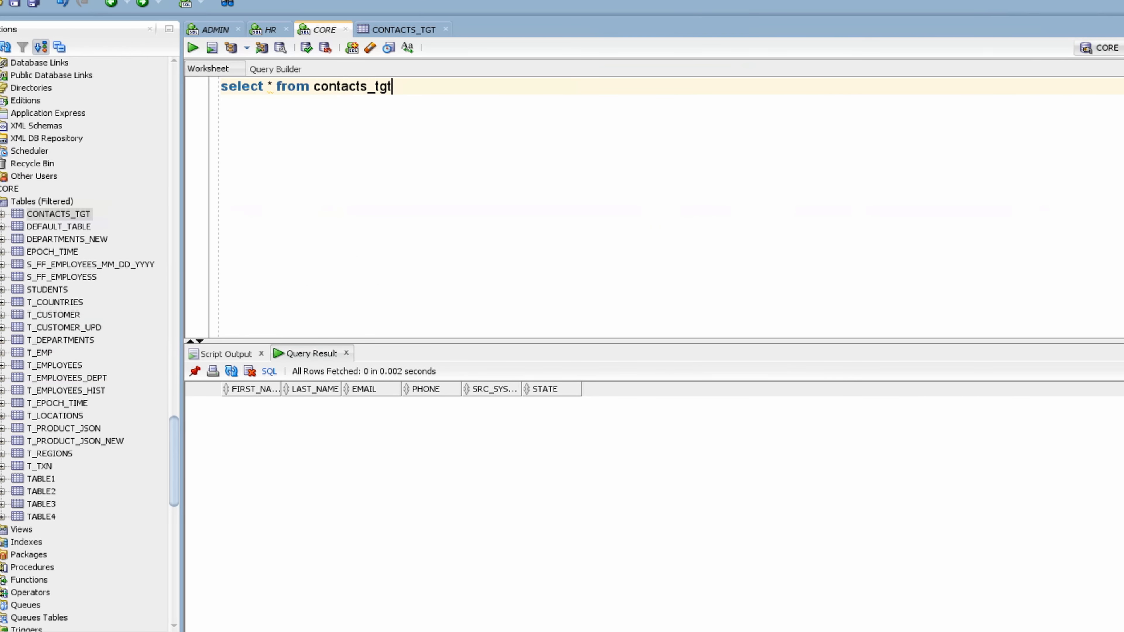
- Run select * from contacts_tgt and select the LAST_NAME values of all 6 rows
drag(391, 86, 221, 86)
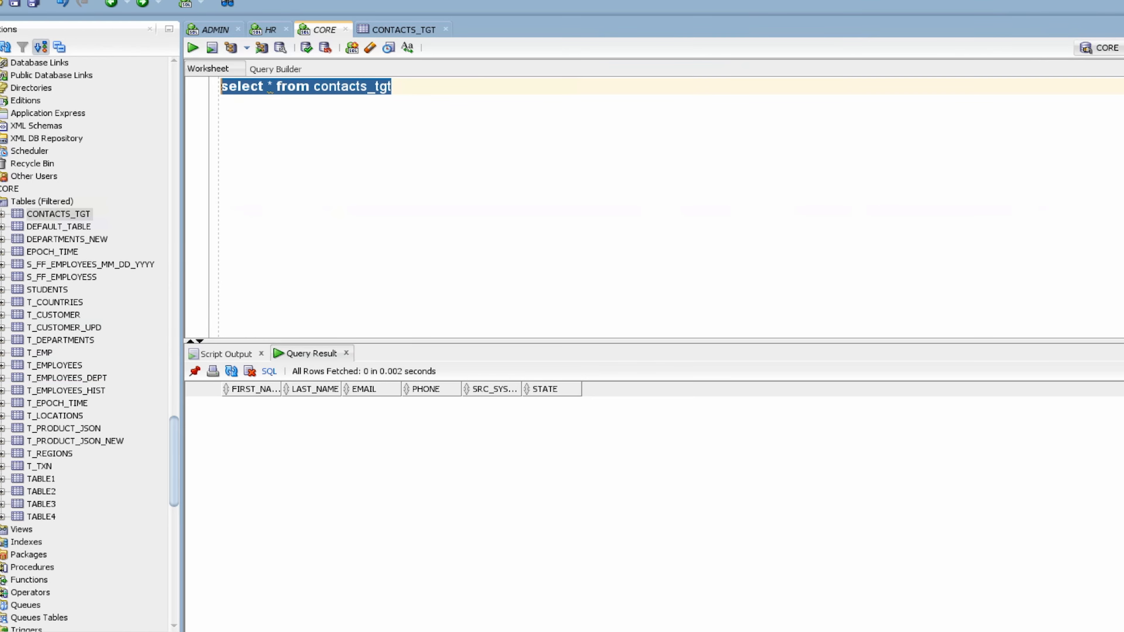
key(ctrl+Return)
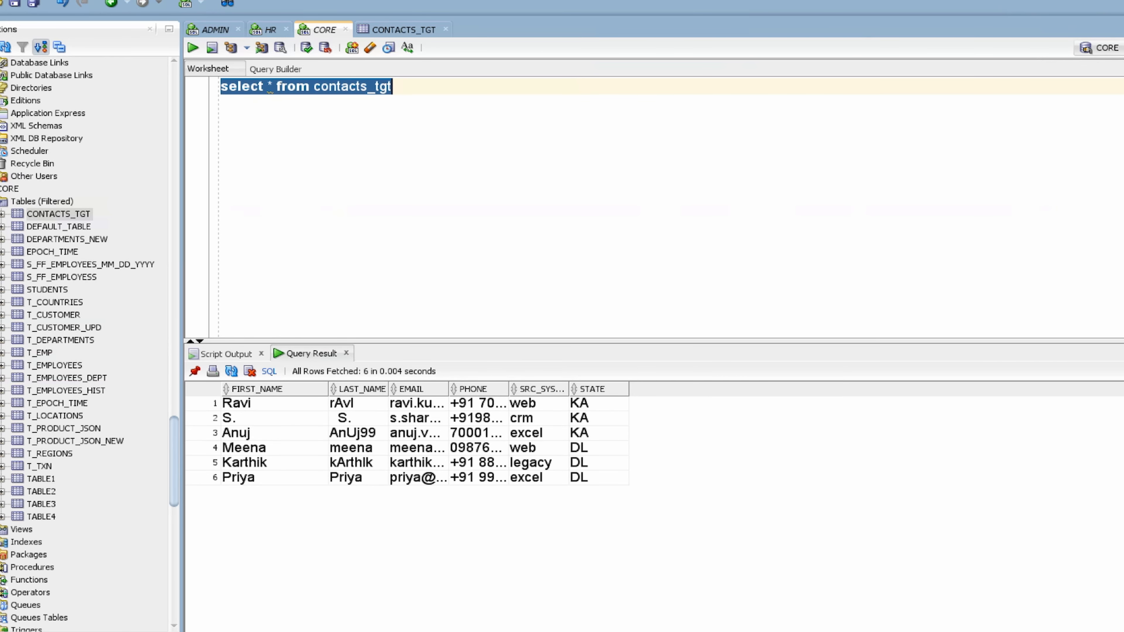
drag(358, 402, 357, 462)
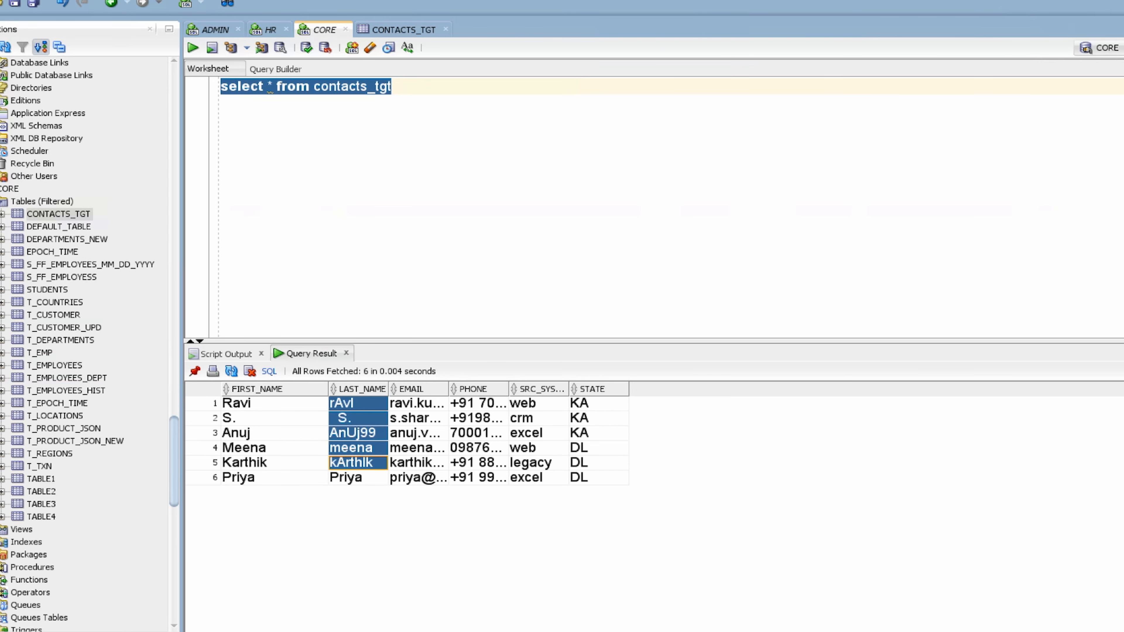
key(shift+Down)
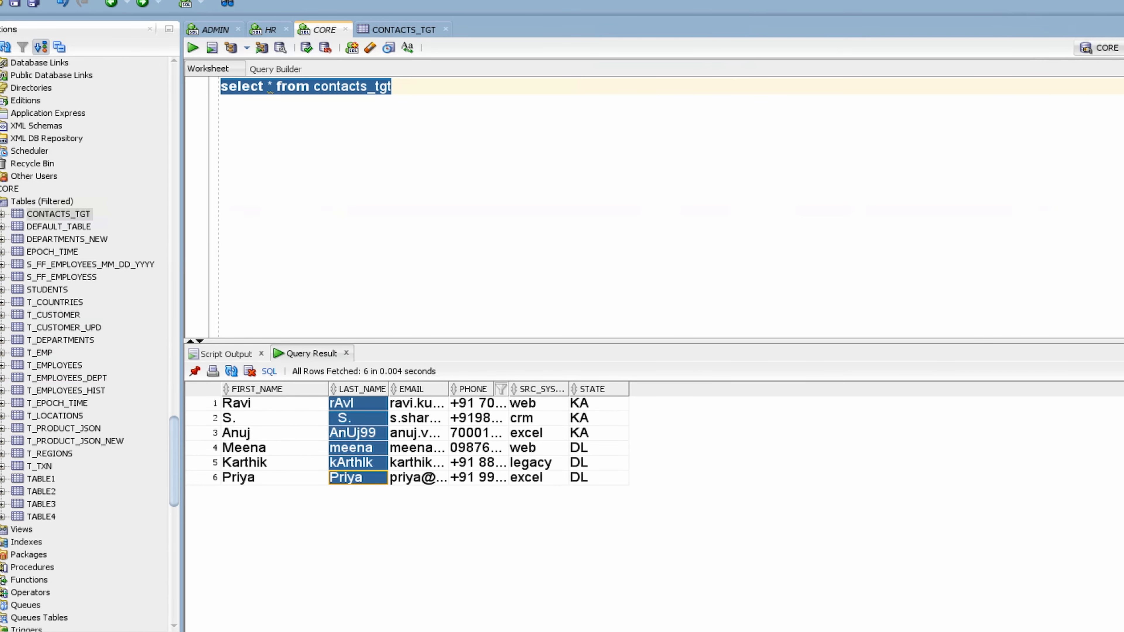
- Widen the EMAIL, PHONE and STATE columns to show their full values
drag(447, 388, 609, 389)
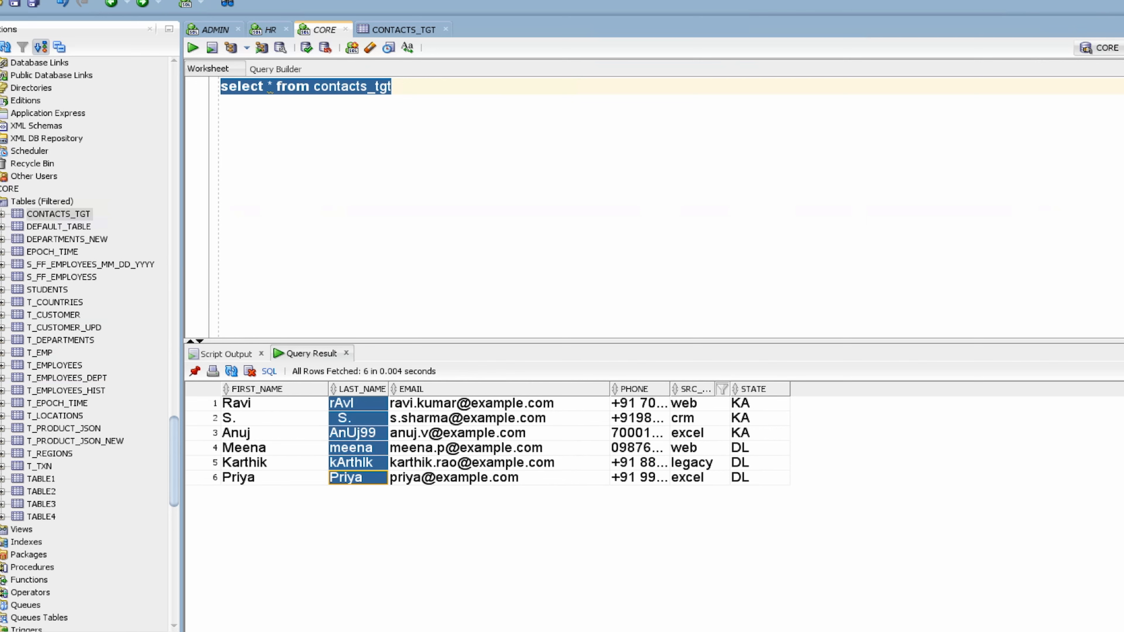
drag(669, 390, 791, 389)
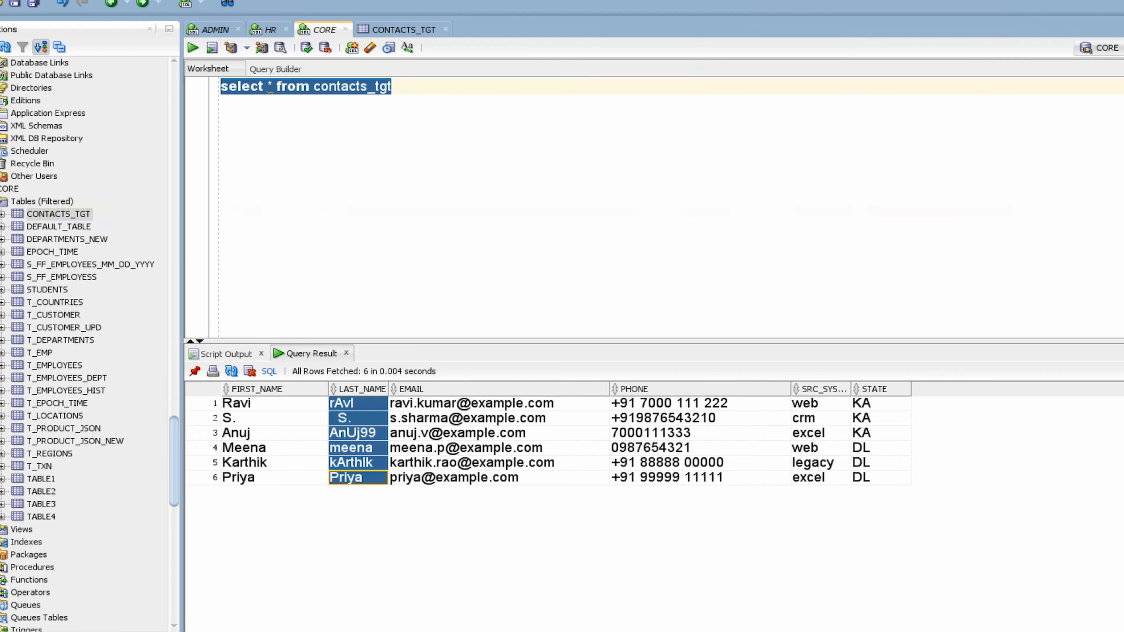
drag(910, 389, 969, 389)
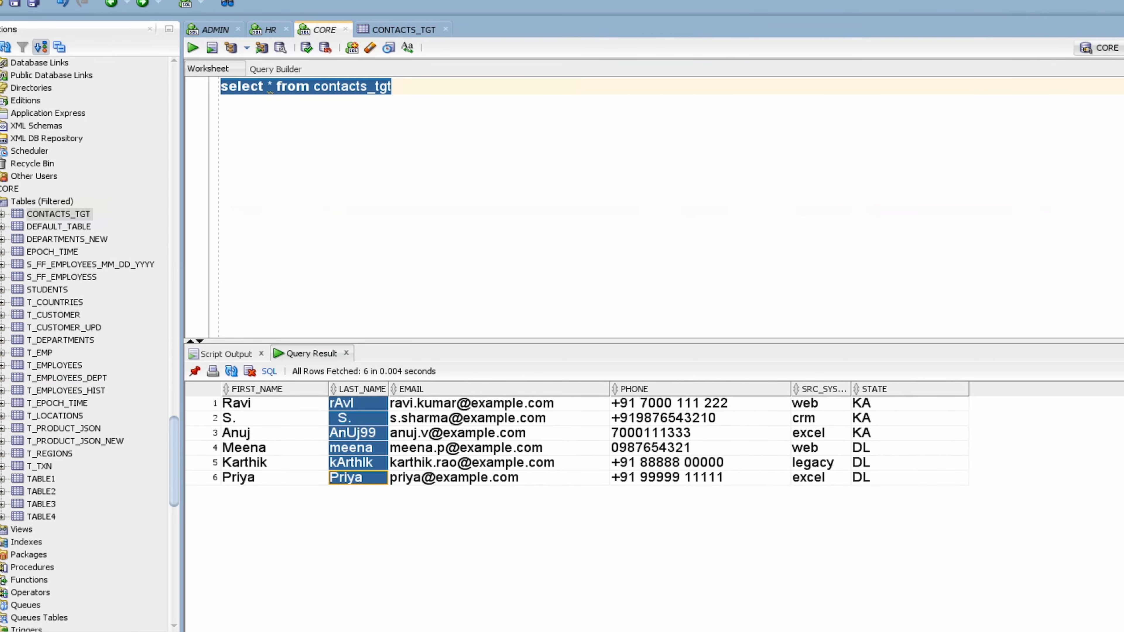